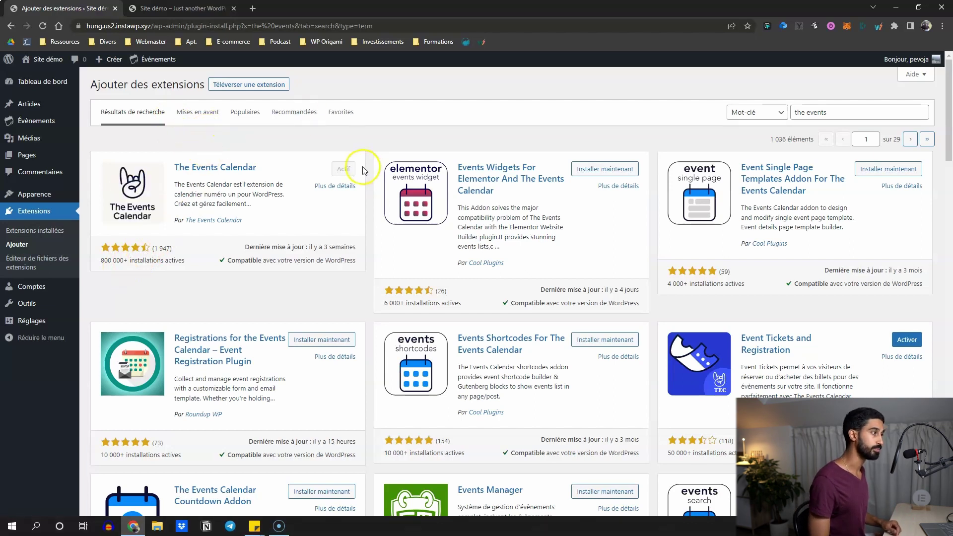
- Open the events list, move the "Digital Analytic Association Welcome" event to the trash and dismiss both notices
mouse_move(47, 128)
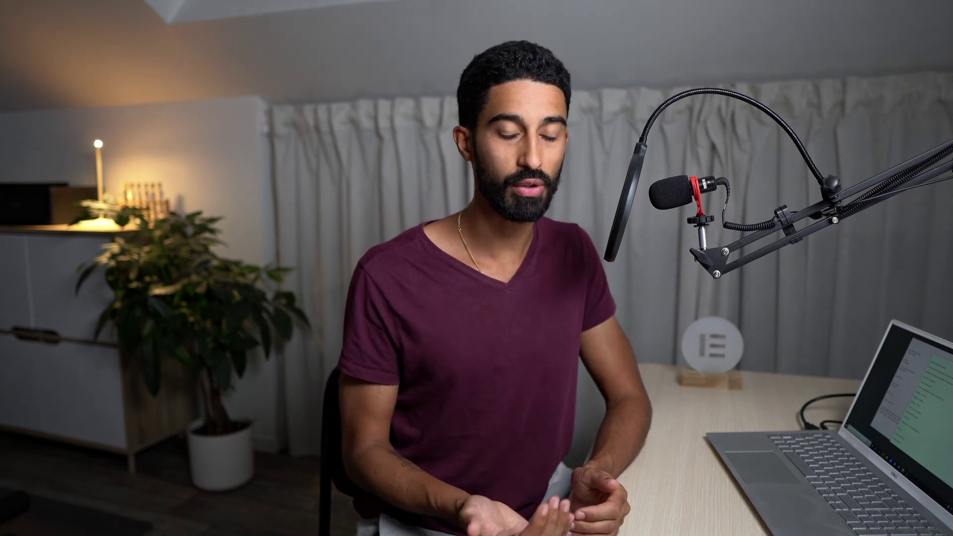
left_click(39, 122)
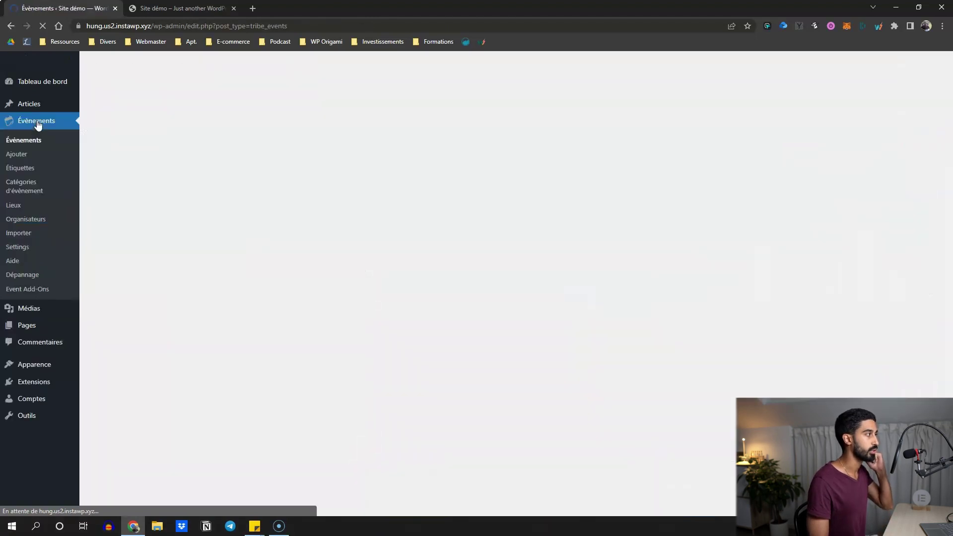
left_click(32, 128)
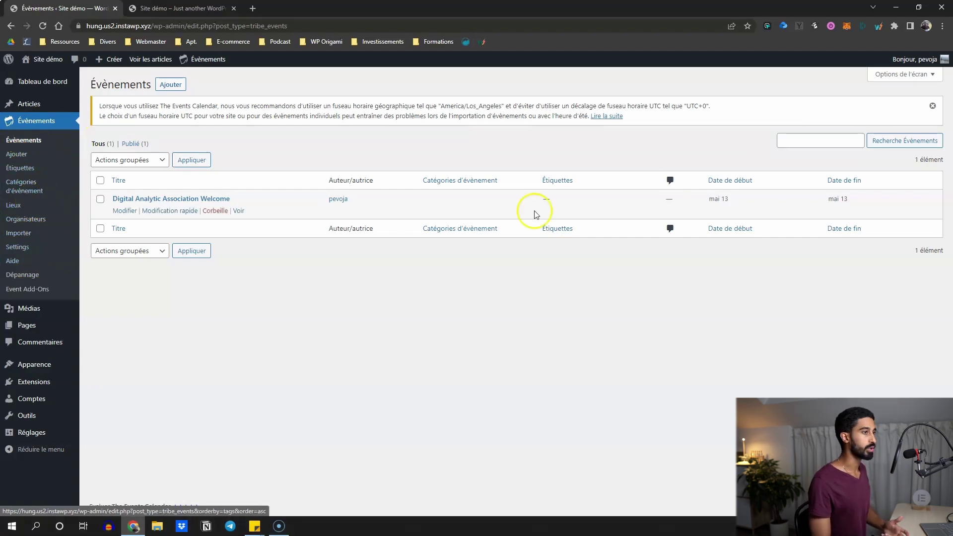
left_click(212, 211)
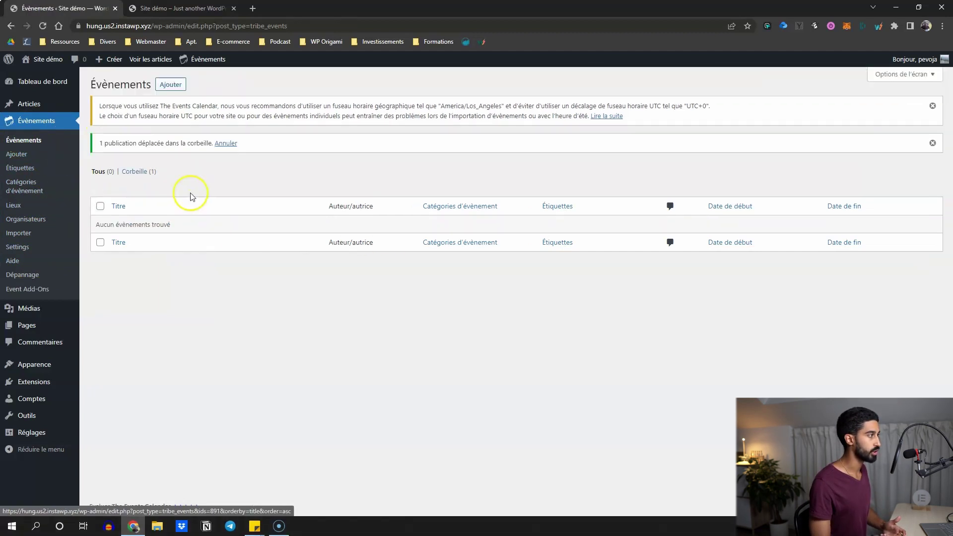
left_click(932, 106)
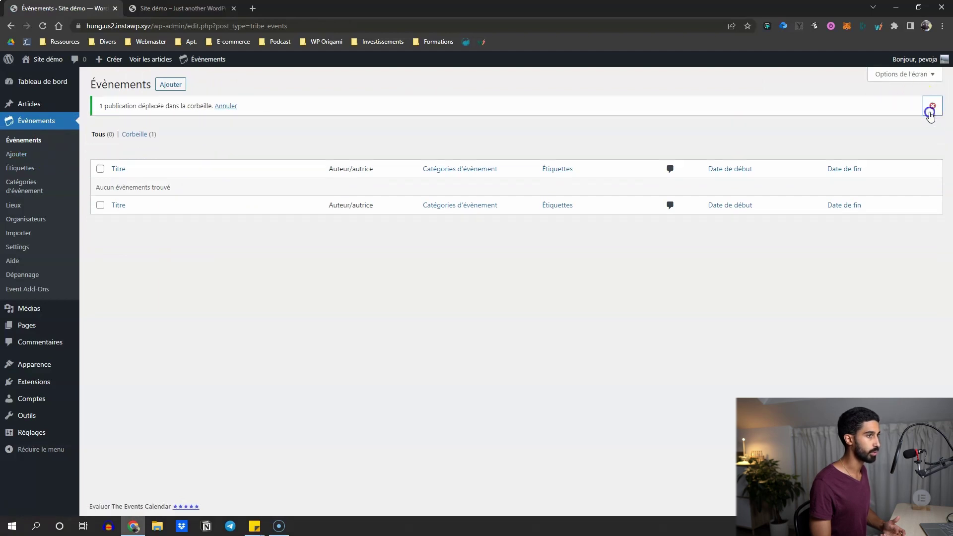
left_click(931, 105)
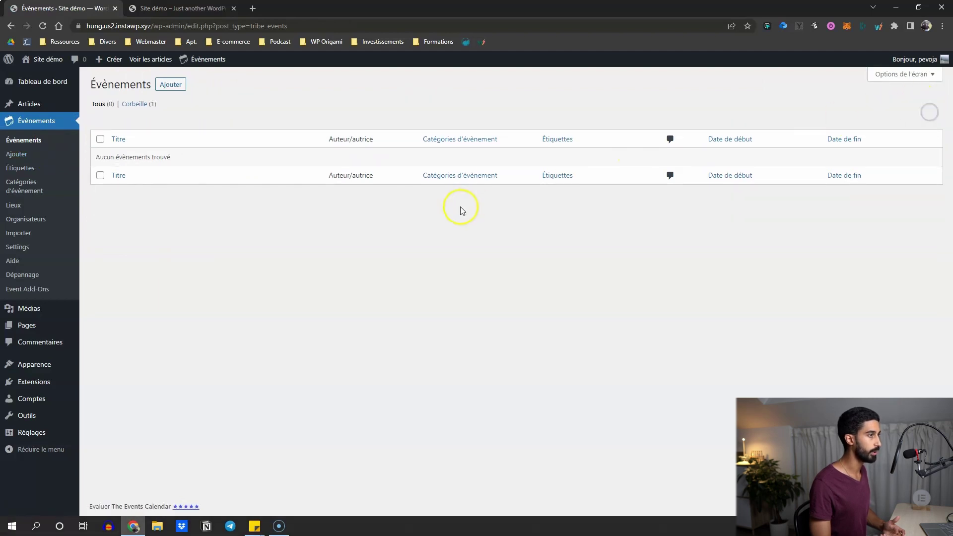
- Start a new event in the block editor, look over its date, organizer and venue blocks, and leave without saving
left_click(171, 86)
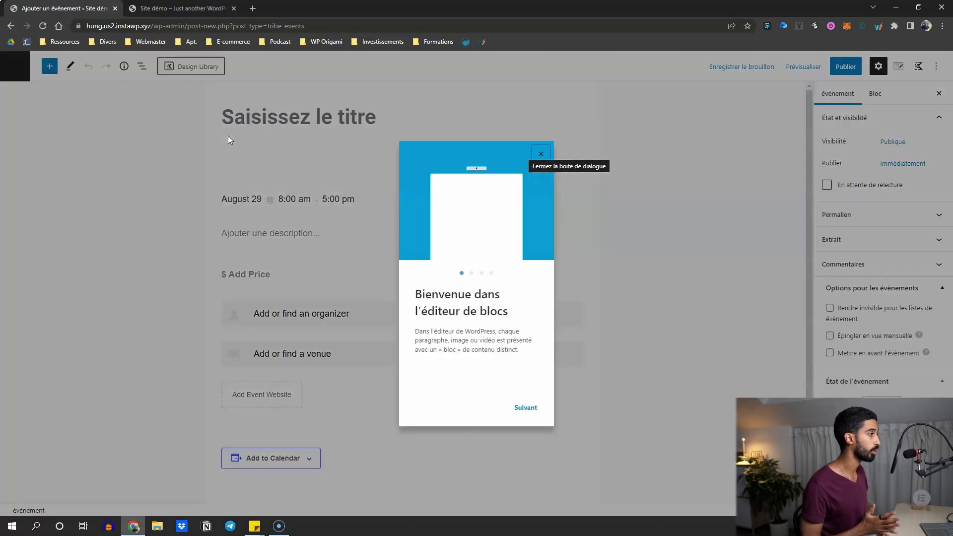
left_click(539, 152)
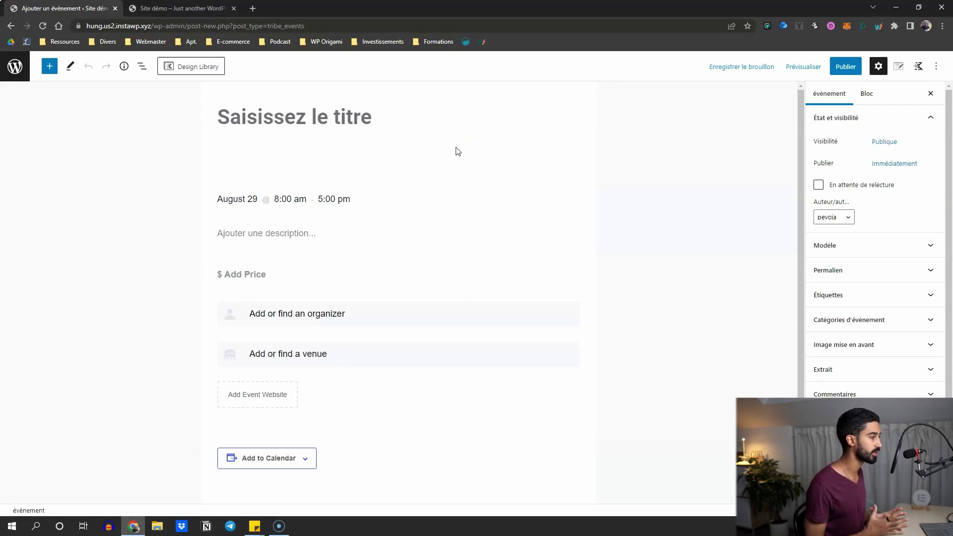
left_click(264, 197)
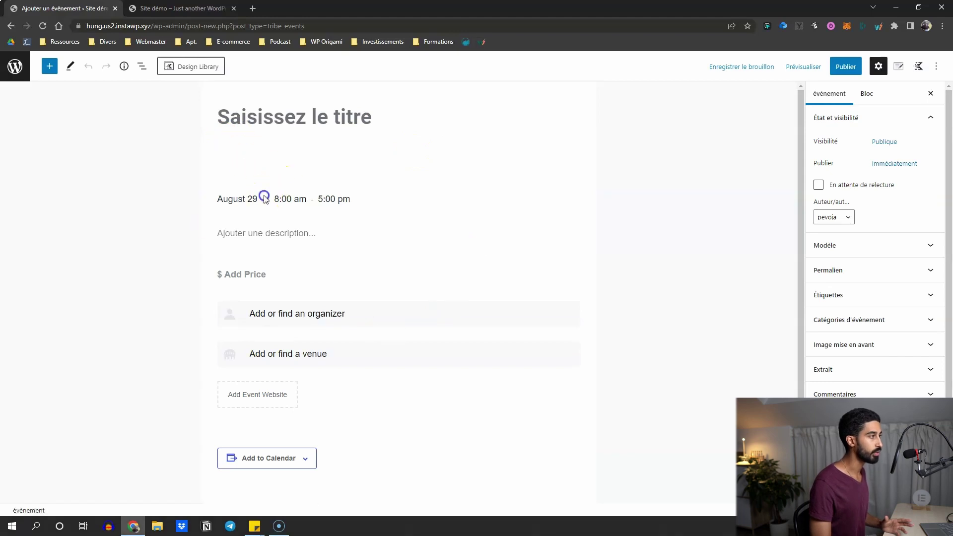
left_click(322, 419)
left_click(374, 374)
left_click(351, 344)
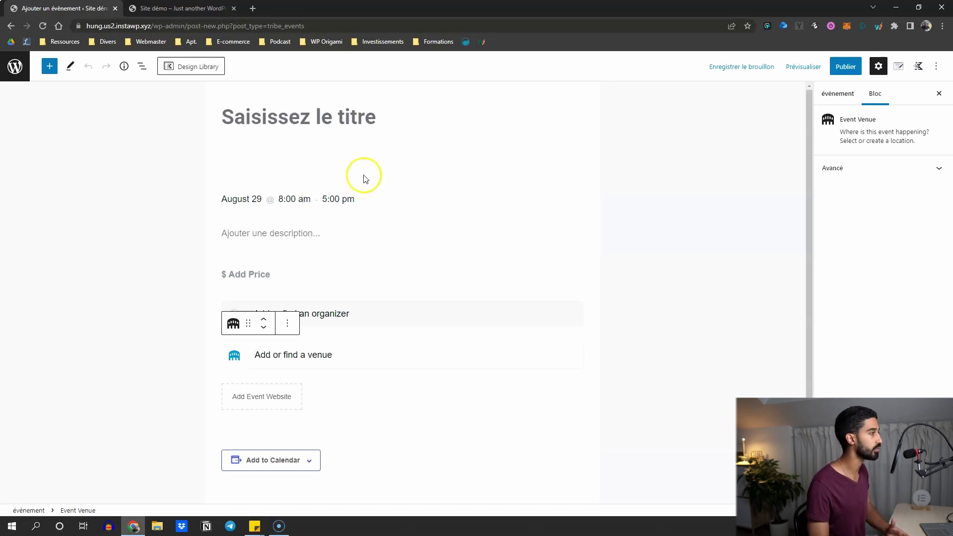
left_click(15, 79)
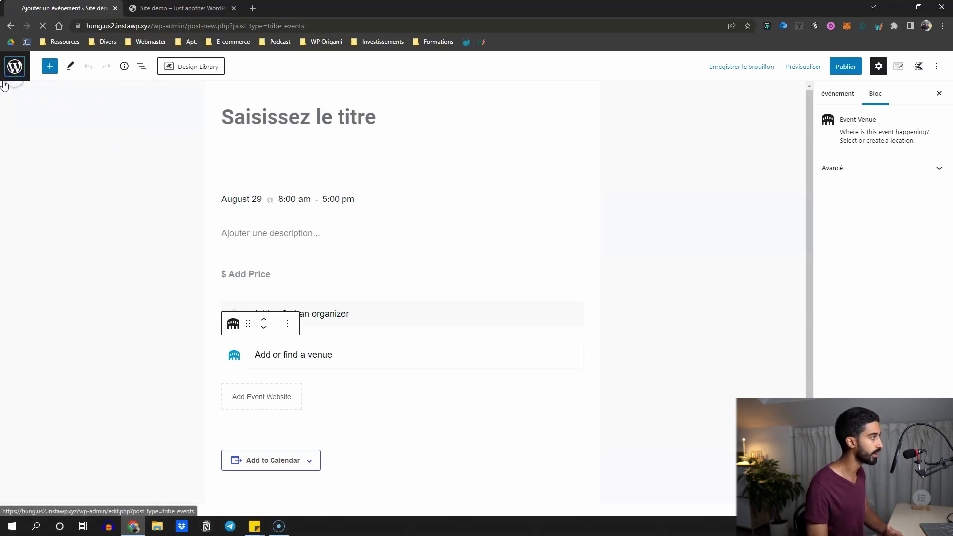
- Open the general settings of The Events Calendar, skipping the data-sharing invitation
left_click(22, 252)
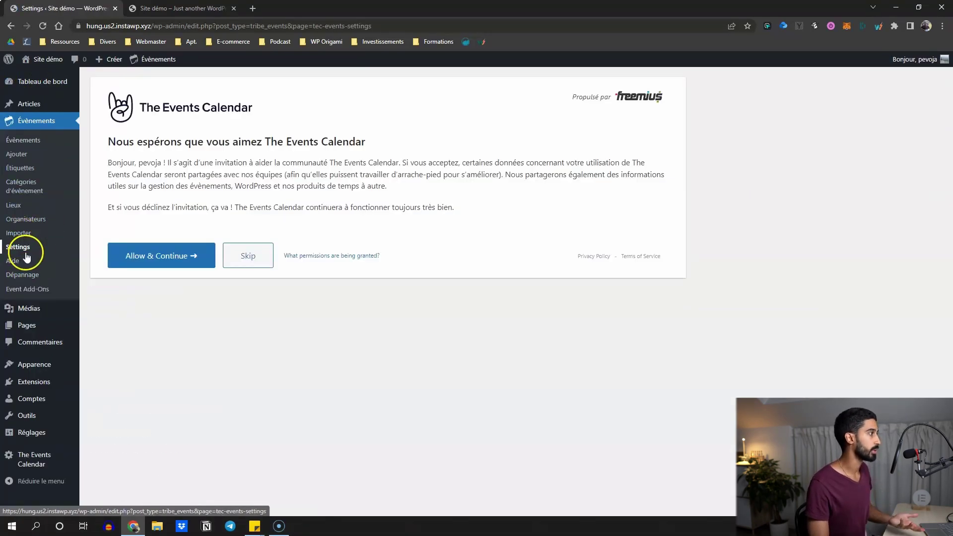
left_click(259, 255)
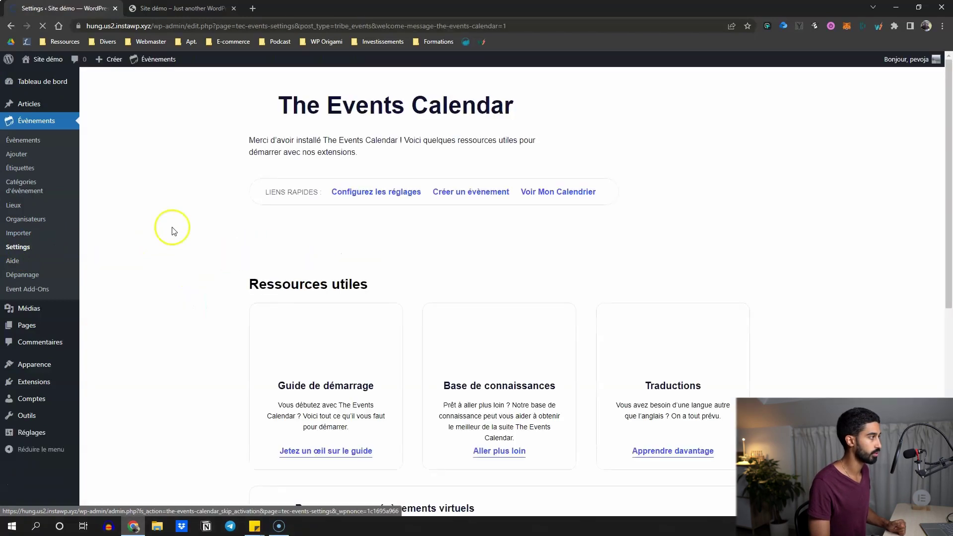
left_click(24, 247)
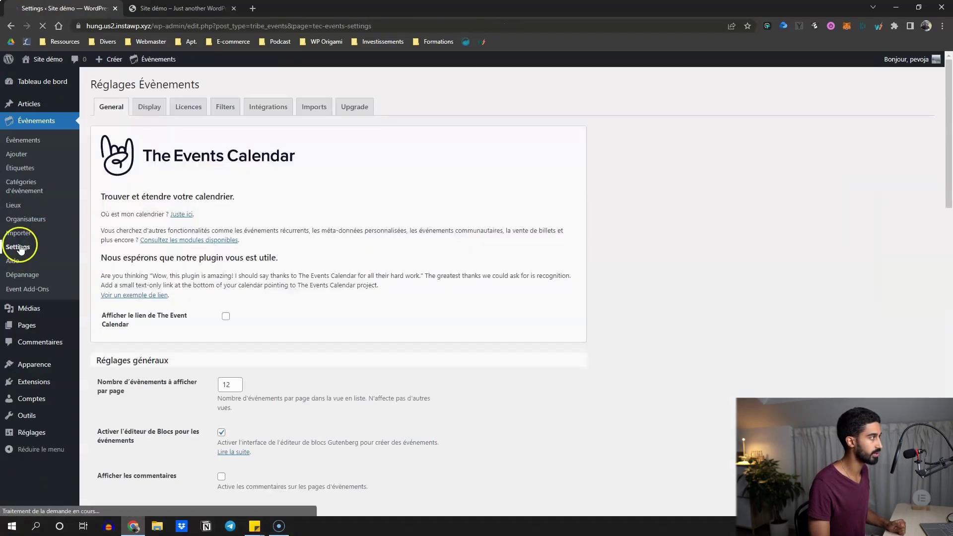
left_click(13, 249)
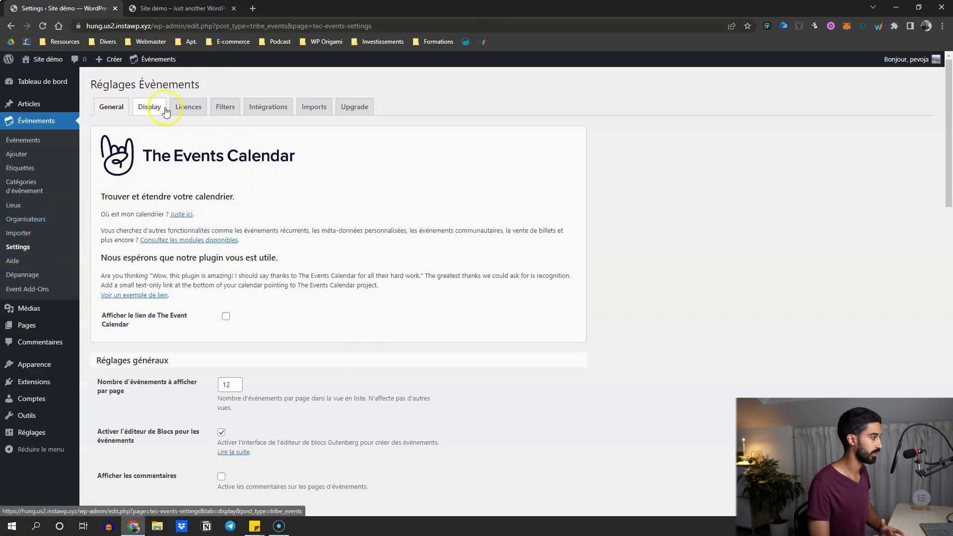
- Disable the block editor for events in the general settings and save the changes
scroll(166, 144, "down", 3)
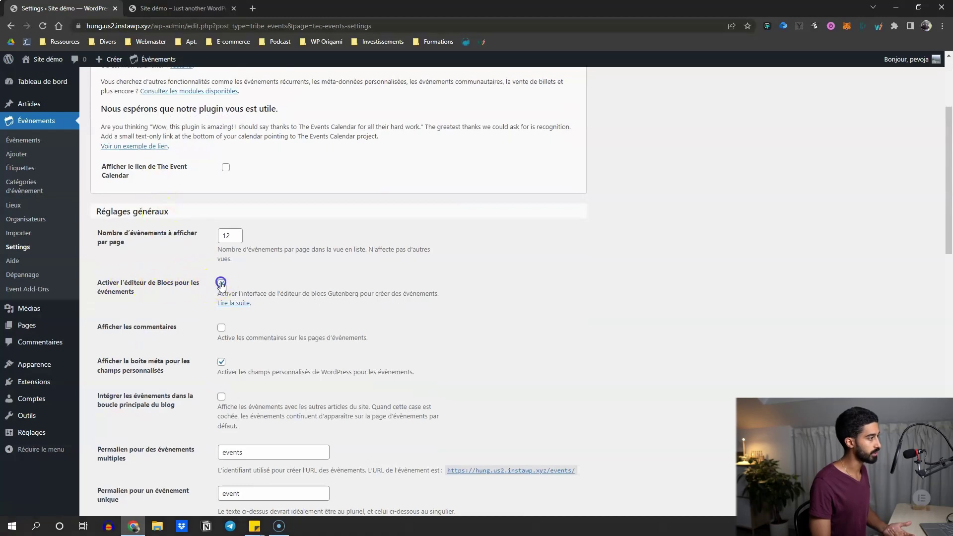
scroll(170, 318, "down", 15)
left_click(136, 475)
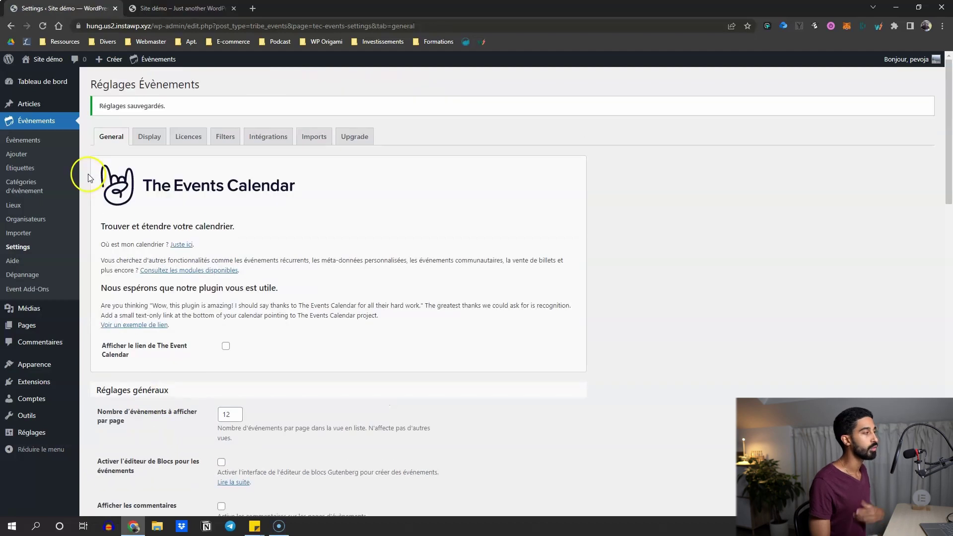
- Add a new event titled "Conférence WordPress" with a main description of two placeholder-text paragraphs
left_click(33, 143)
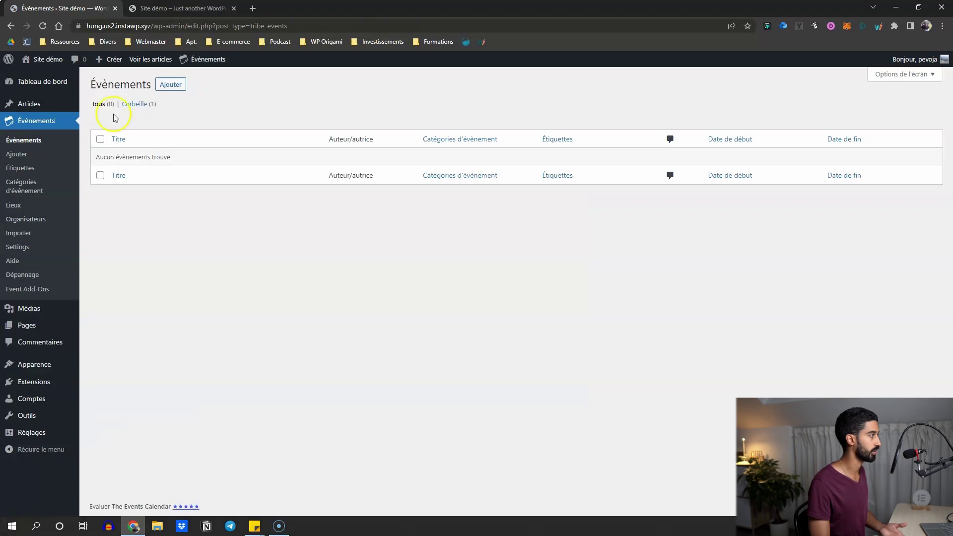
left_click(171, 85)
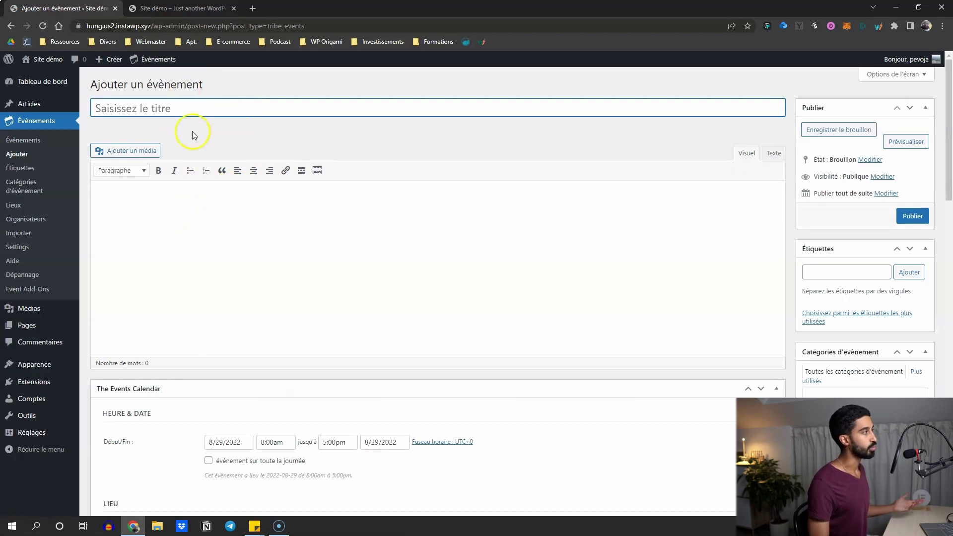
scroll(172, 198, "down", 1)
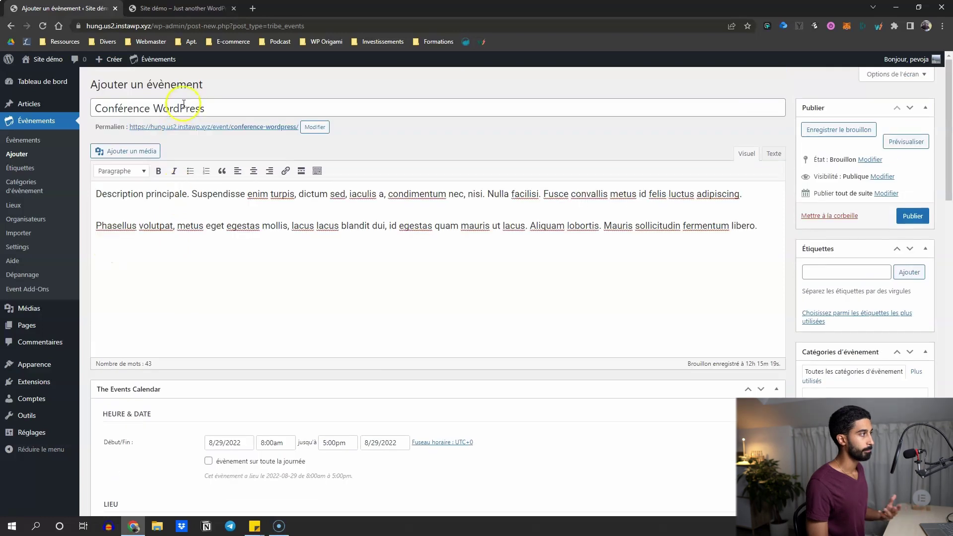
- Set the event's start date to 8/30/2022 and its end date to 8/31/2022
scroll(368, 276, "down", 3)
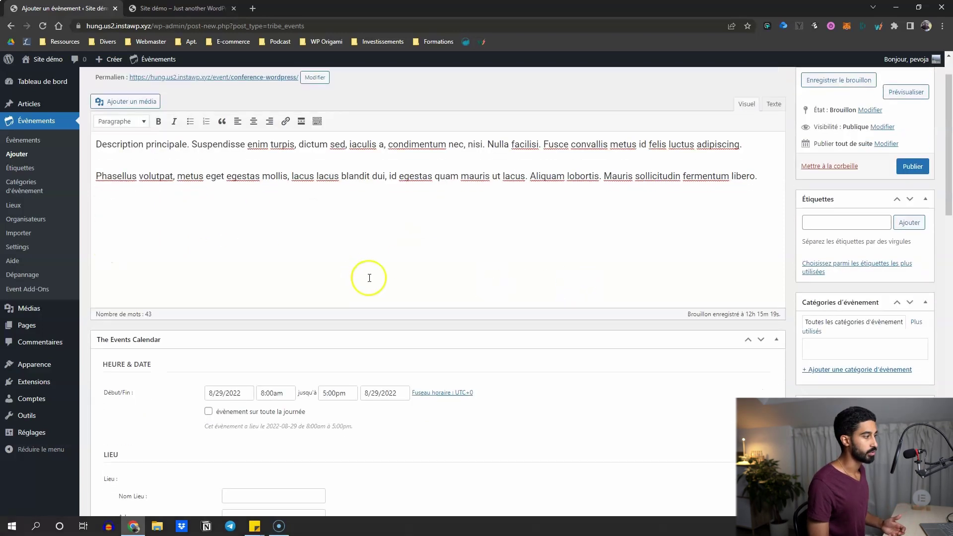
scroll(278, 221, "up", 1)
scroll(248, 251, "down", 2)
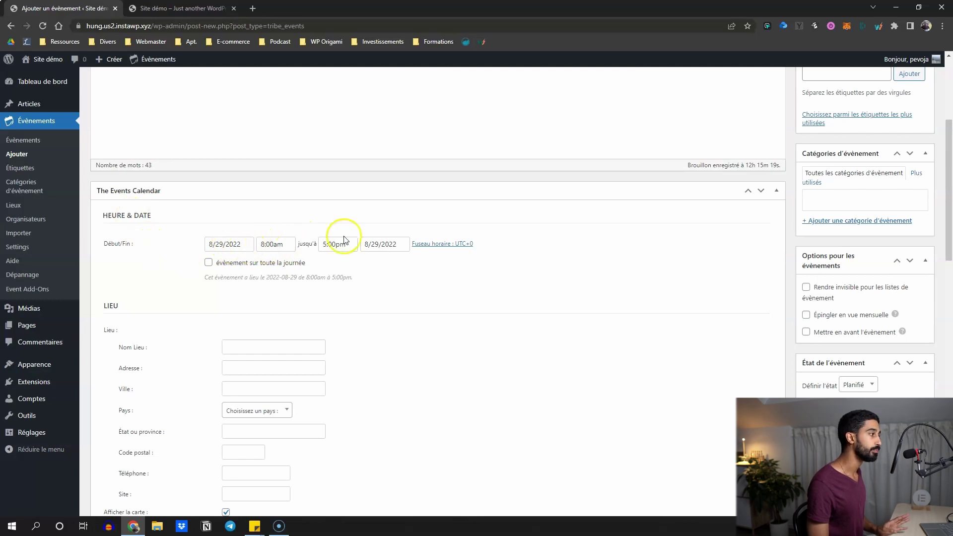
left_click(261, 243)
left_click(213, 241)
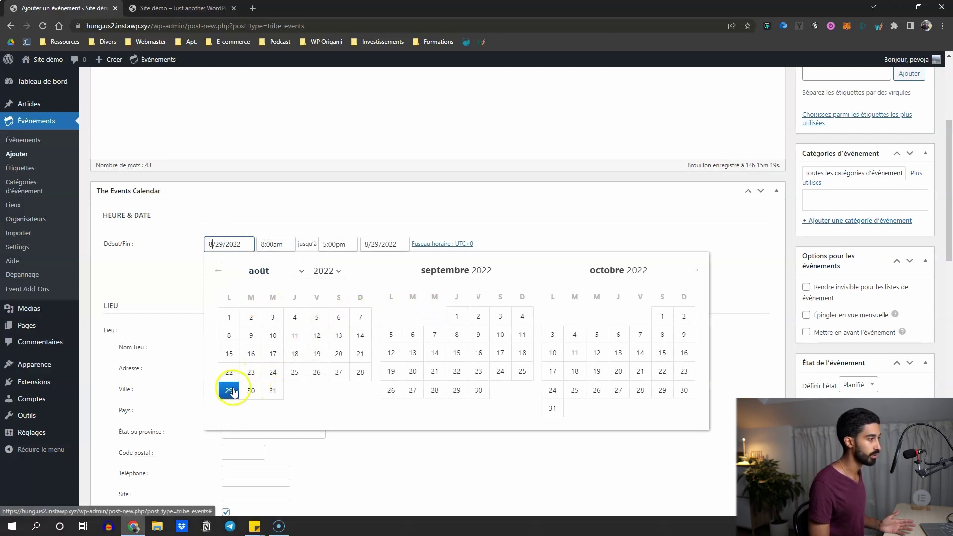
left_click(251, 390)
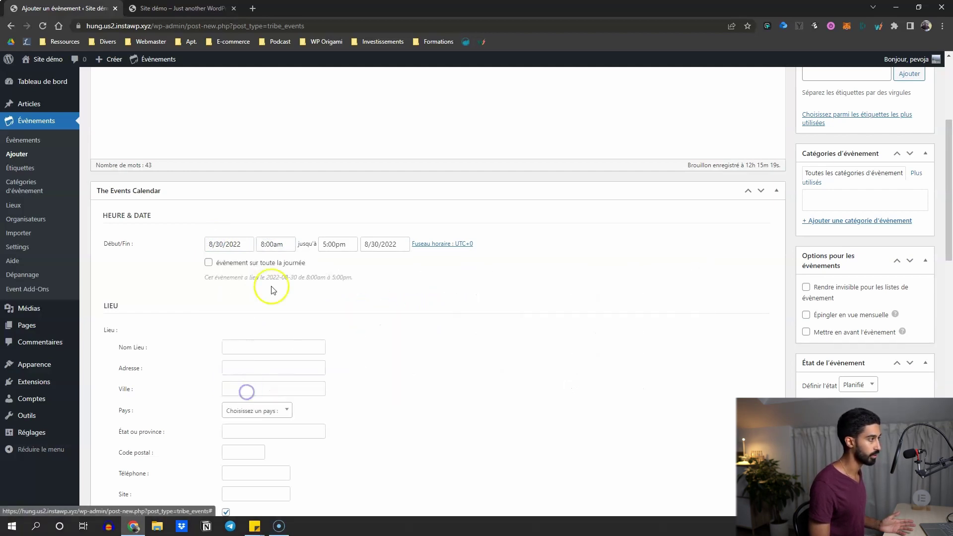
left_click(333, 244)
left_click(373, 245)
left_click(427, 390)
- Mark the event as lasting all day, without specific start and end times
left_click(275, 246)
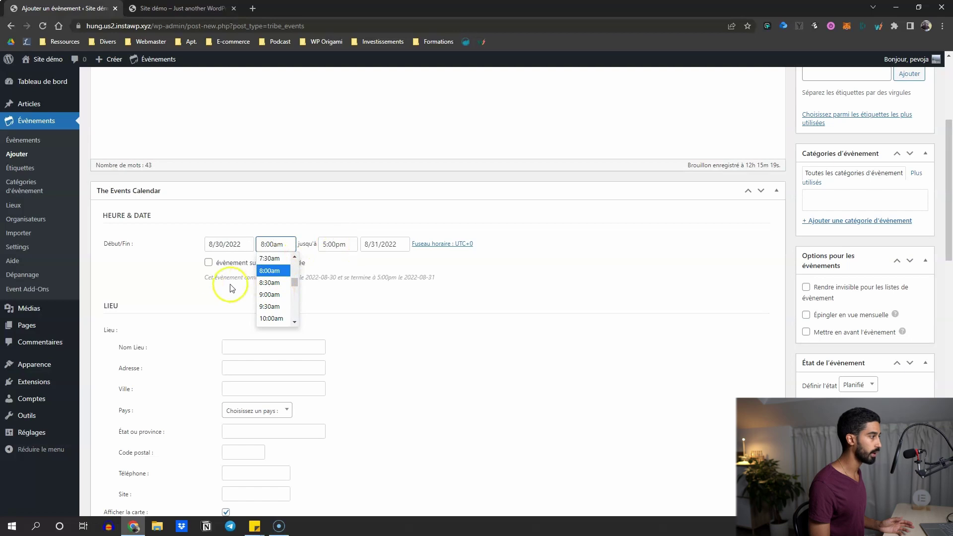
left_click(212, 273)
left_click(208, 263)
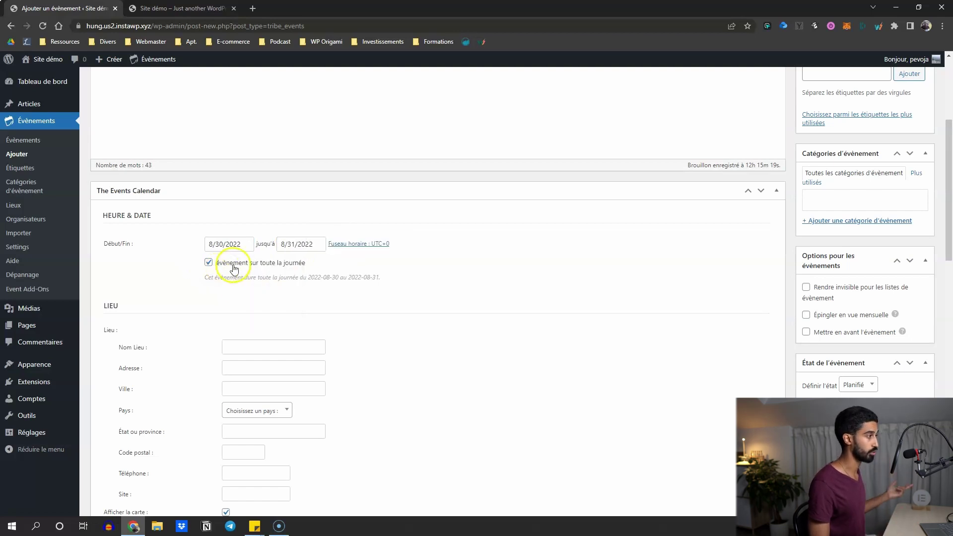
- Examine the event's venue and map options, organizer, website, price, excerpt and custom field sections
scroll(192, 270, "down", 1)
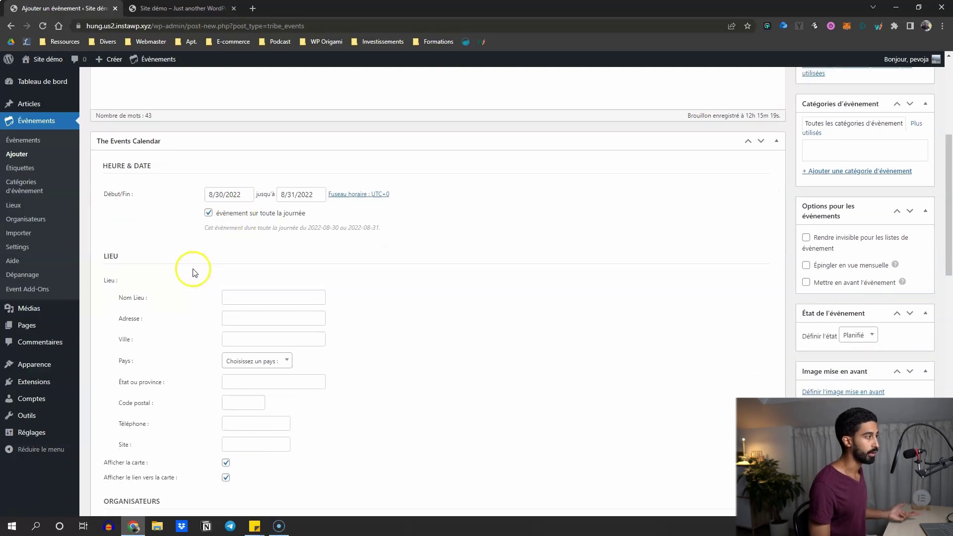
scroll(164, 282, "down", 1)
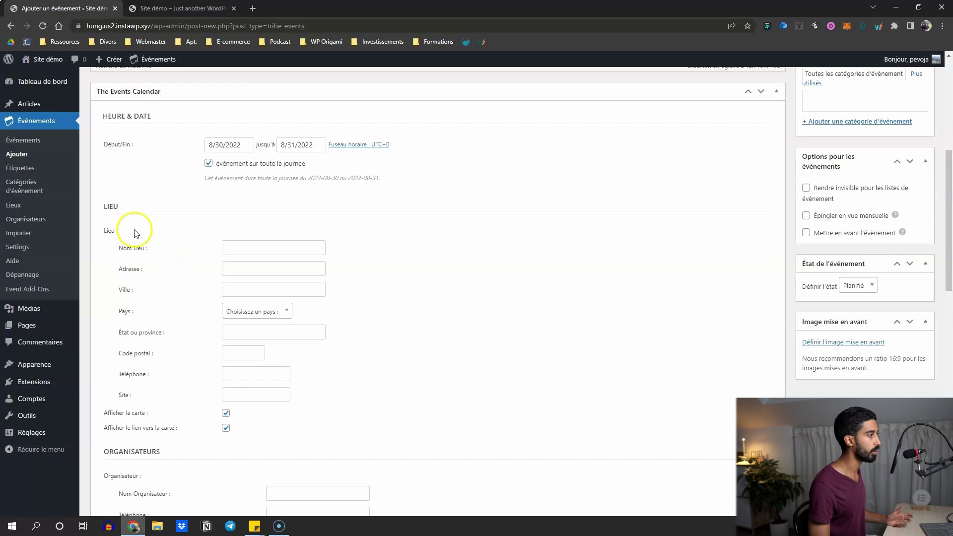
scroll(156, 258, "down", 1)
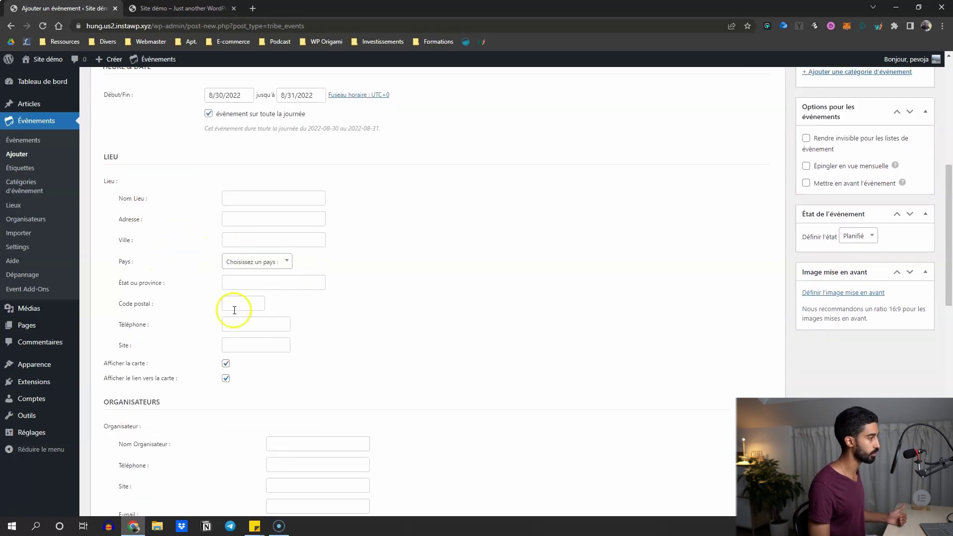
scroll(217, 382, "down", 1)
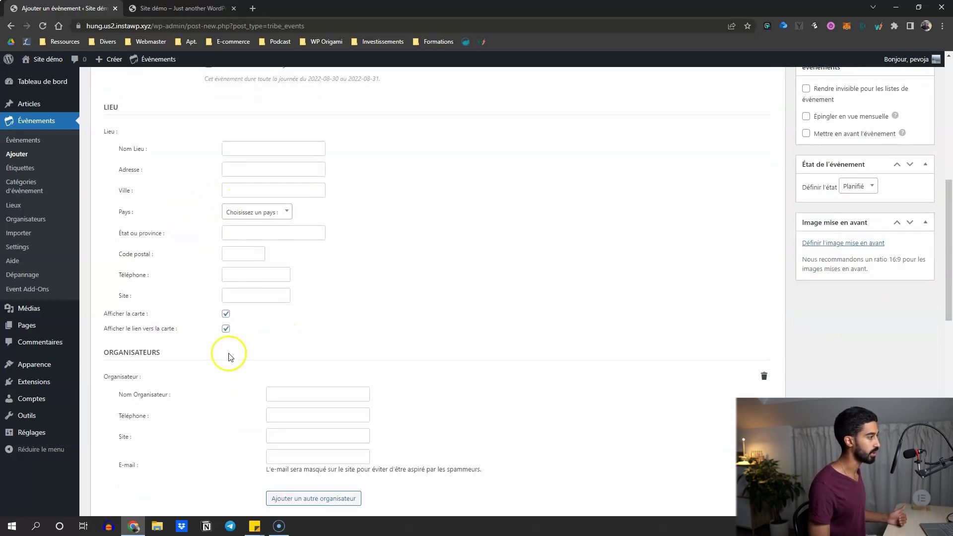
left_click(227, 314)
left_click(227, 314)
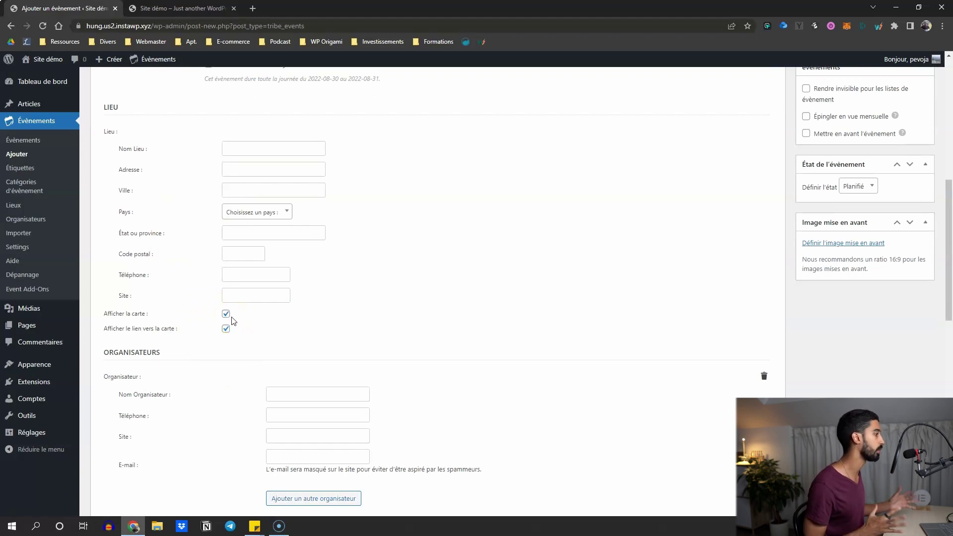
scroll(231, 312, "down", 4)
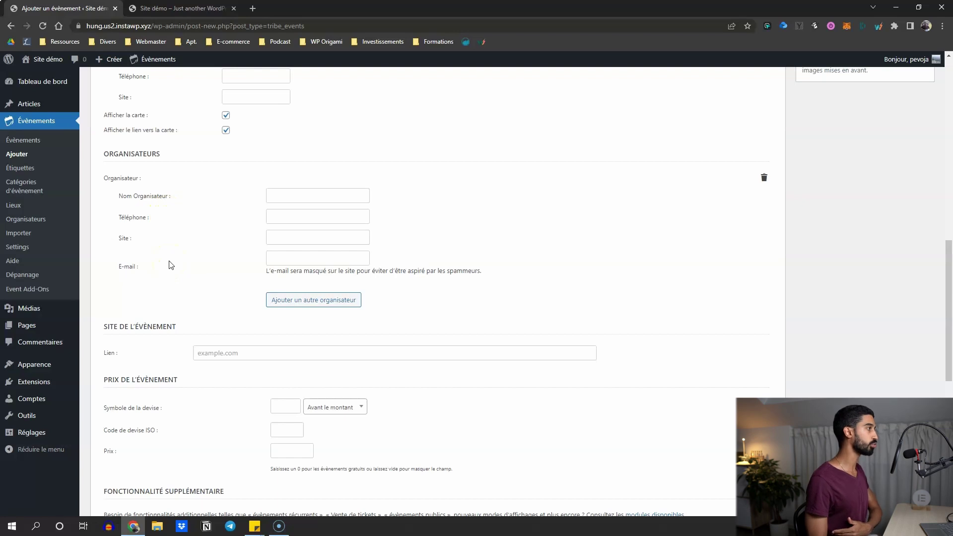
scroll(183, 255, "down", 2)
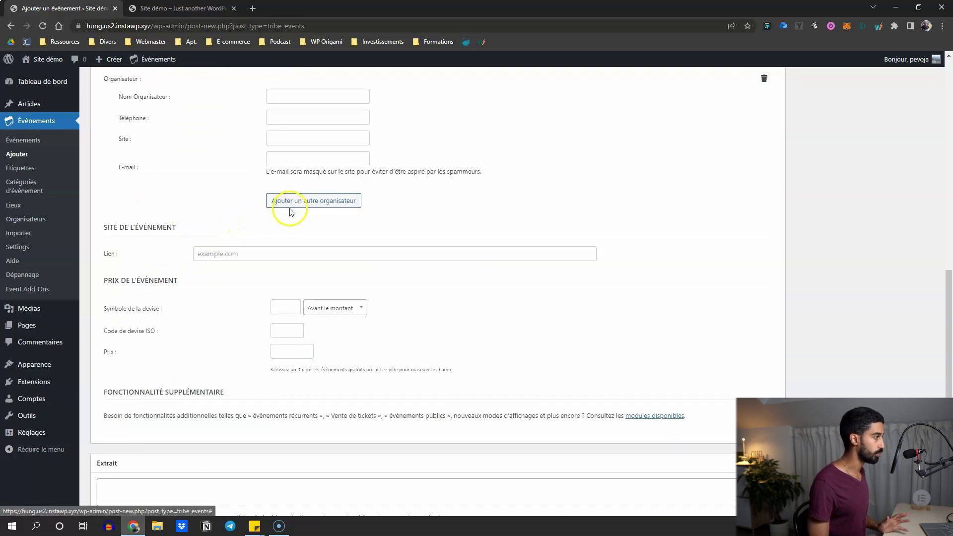
scroll(211, 247, "down", 1)
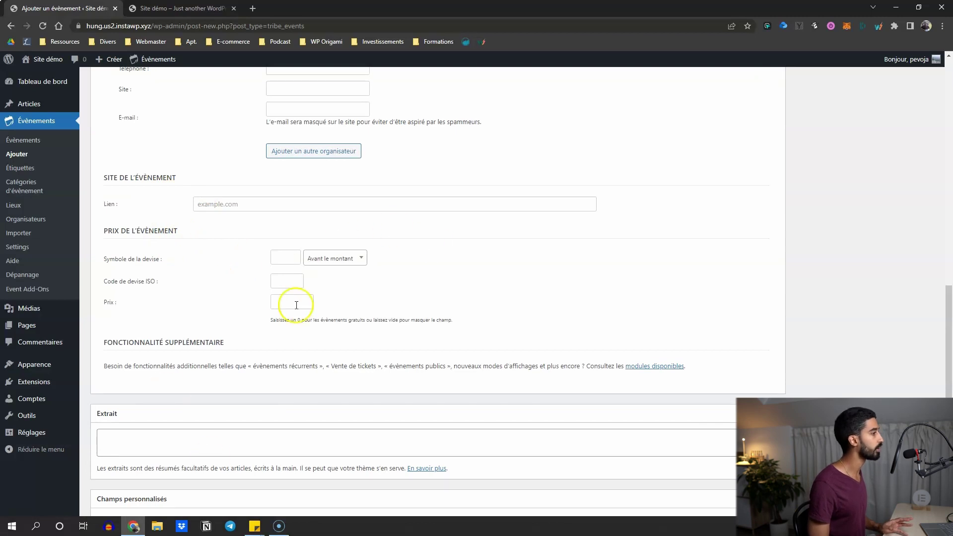
scroll(286, 303, "down", 5)
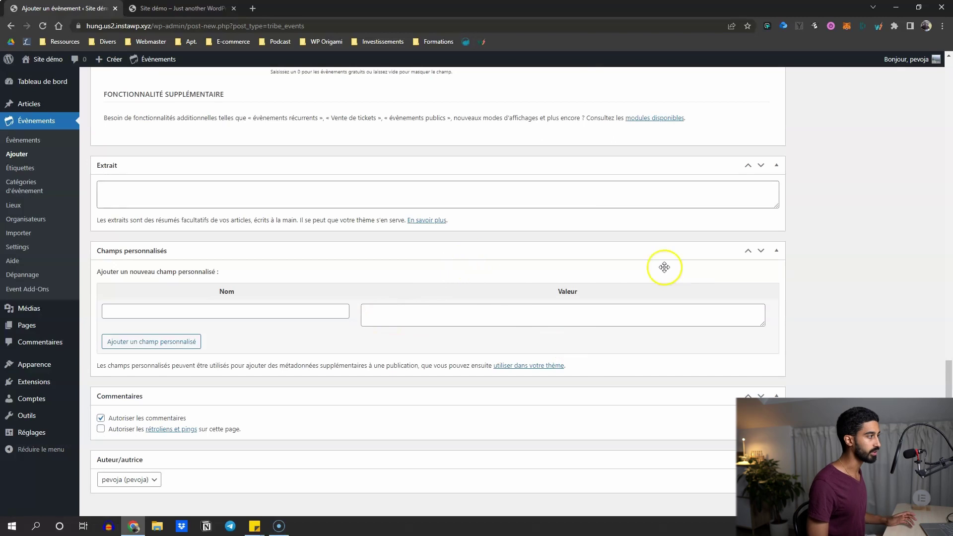
- Hide the custom fields, comments and excerpt sections from the event editing screen through the screen options
scroll(663, 266, "down", 1)
left_click_drag(947, 382, 942, 104)
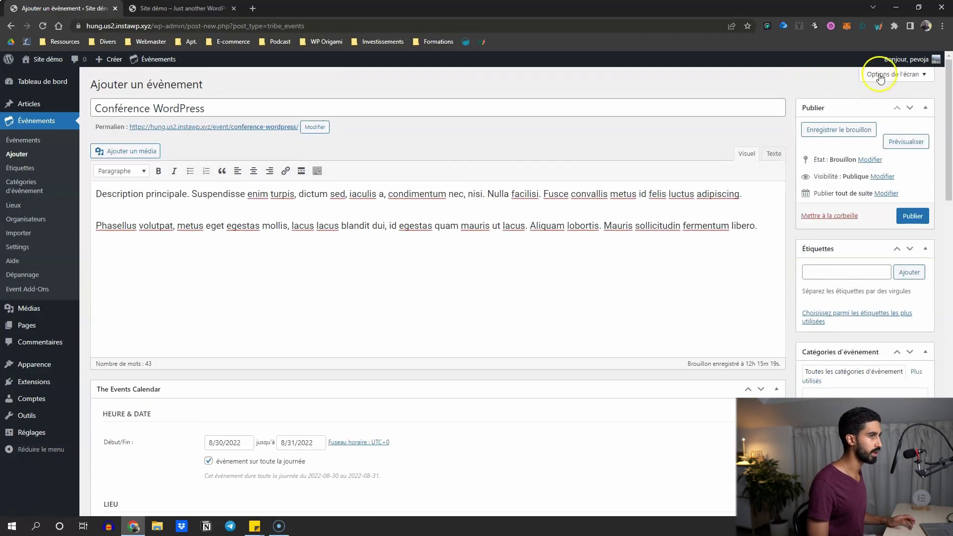
left_click(880, 77)
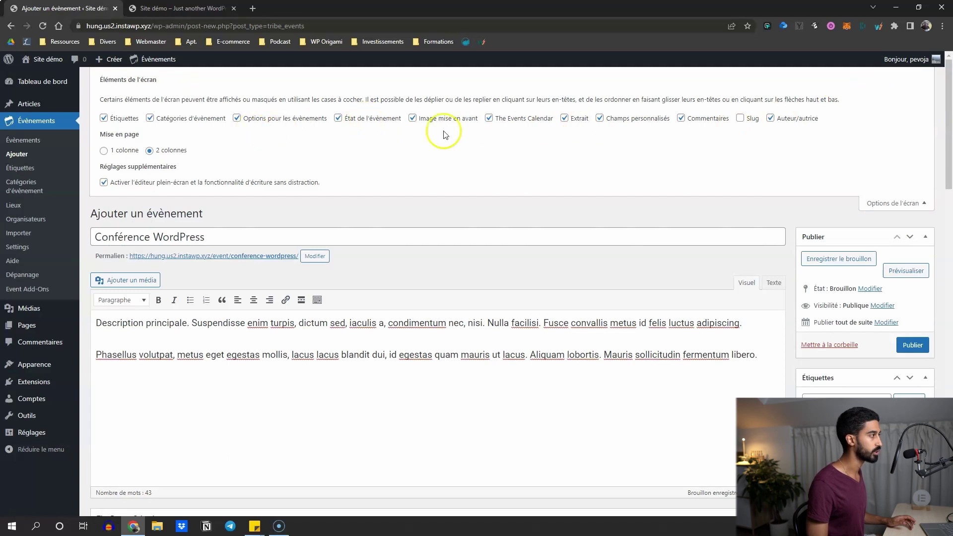
left_click(635, 120)
scroll(645, 223, "down", 20)
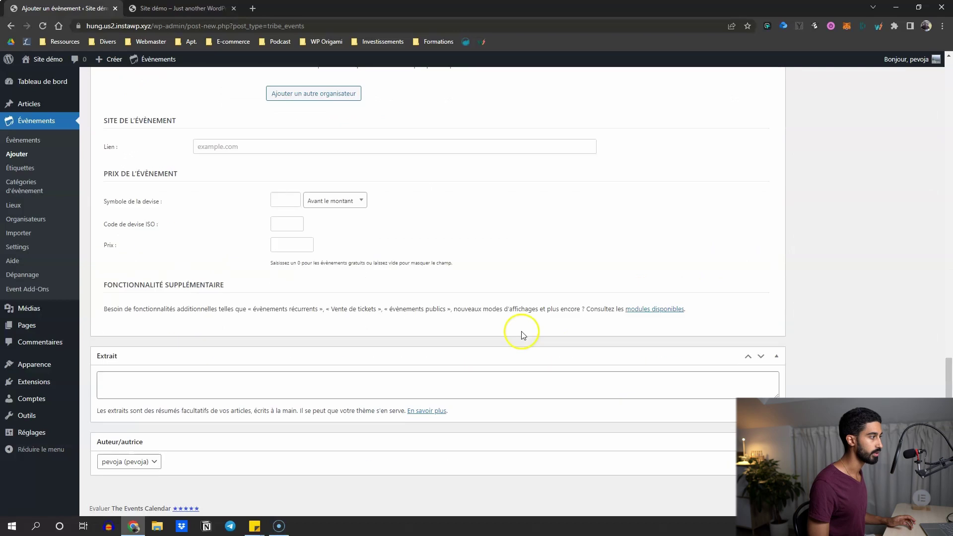
scroll(535, 455, "up", 20)
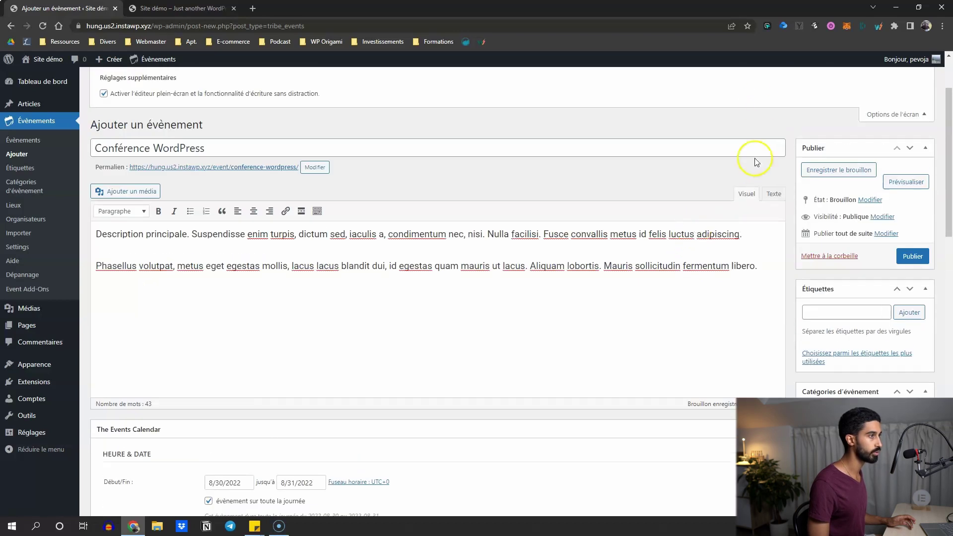
left_click(583, 120)
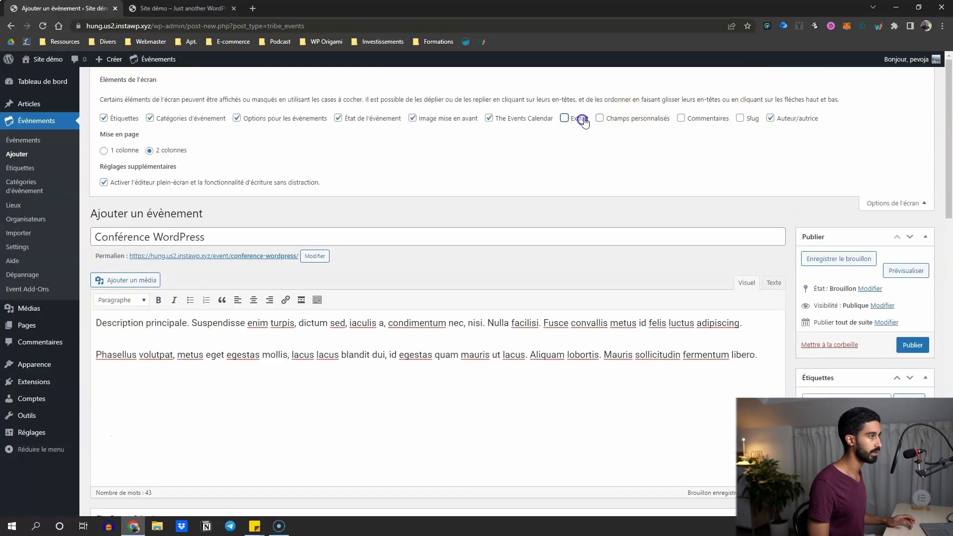
left_click(891, 203)
- Examine the simplified event form's date, venue, organizer, website and price sections
scroll(791, 229, "down", 15)
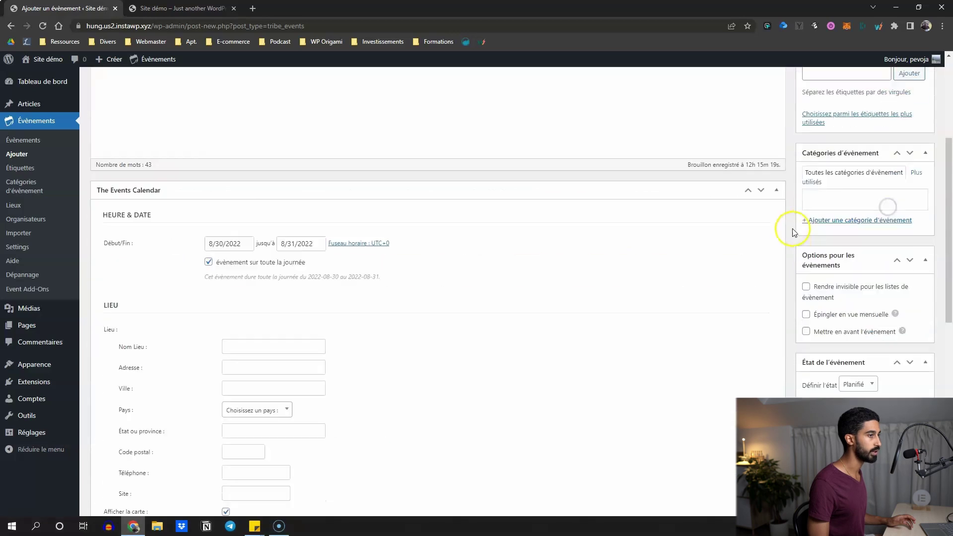
scroll(668, 502, "down", 3)
scroll(502, 404, "up", 10)
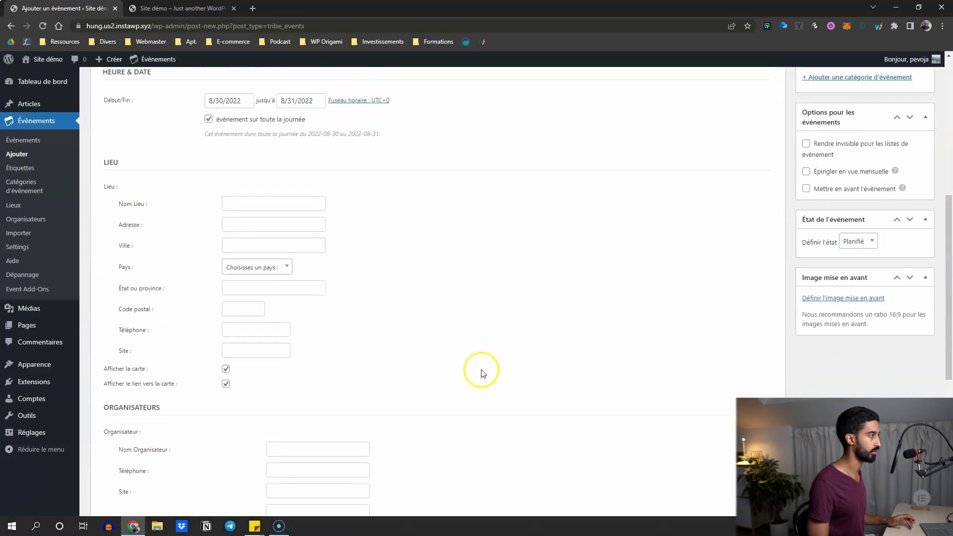
scroll(456, 370, "down", 10)
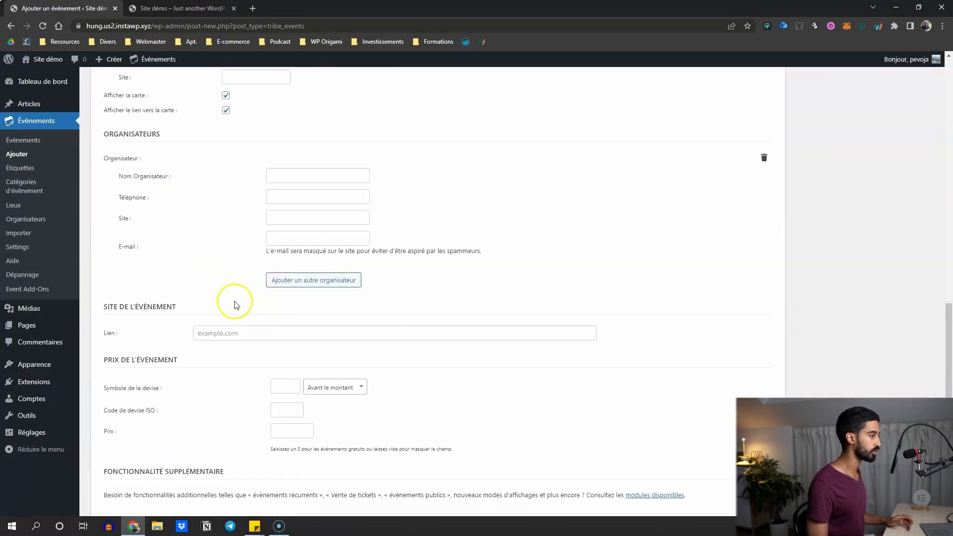
scroll(235, 305, "up", 10)
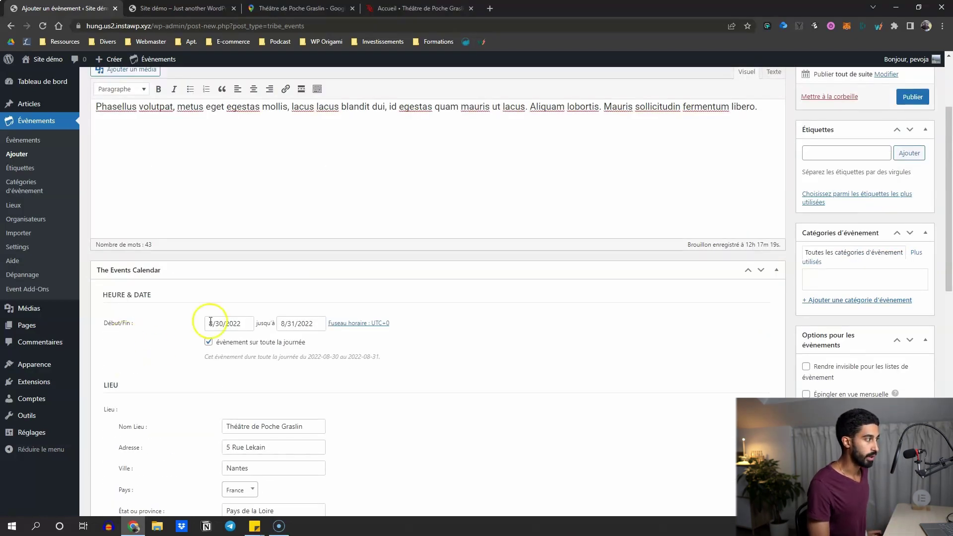
- Review the event's filled-in dates, venue, map options, organizer and website link, along with the category and display options
scroll(229, 307, "down", 3)
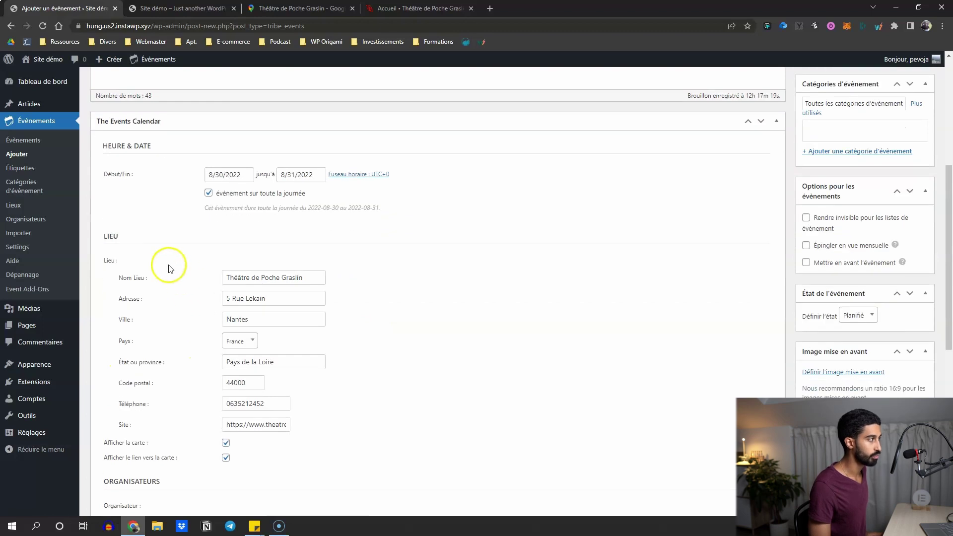
scroll(184, 260, "down", 1)
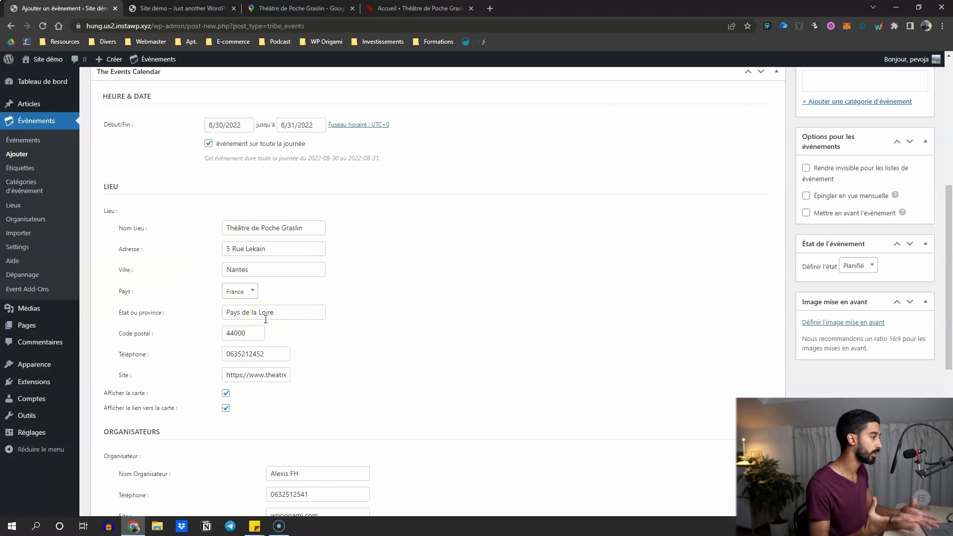
left_click(226, 394)
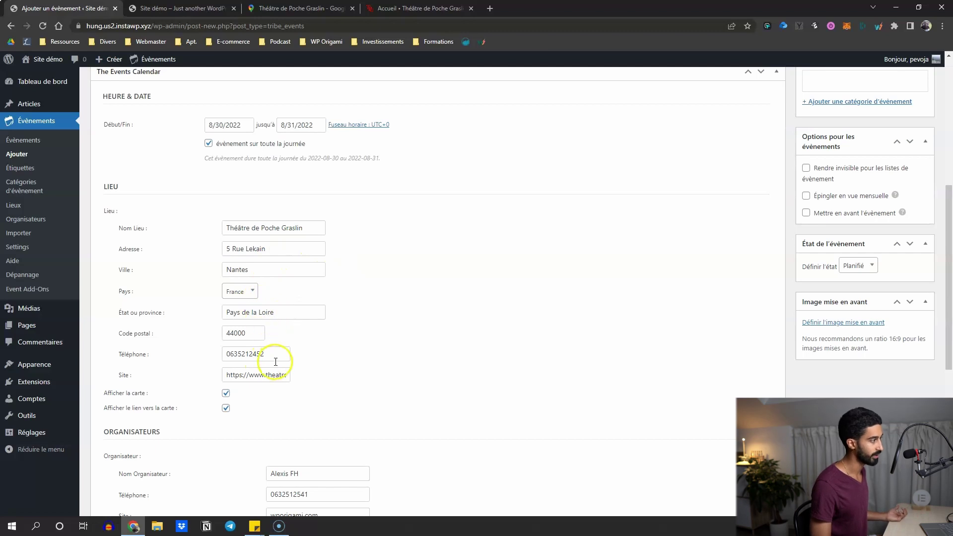
scroll(198, 394, "down", 1)
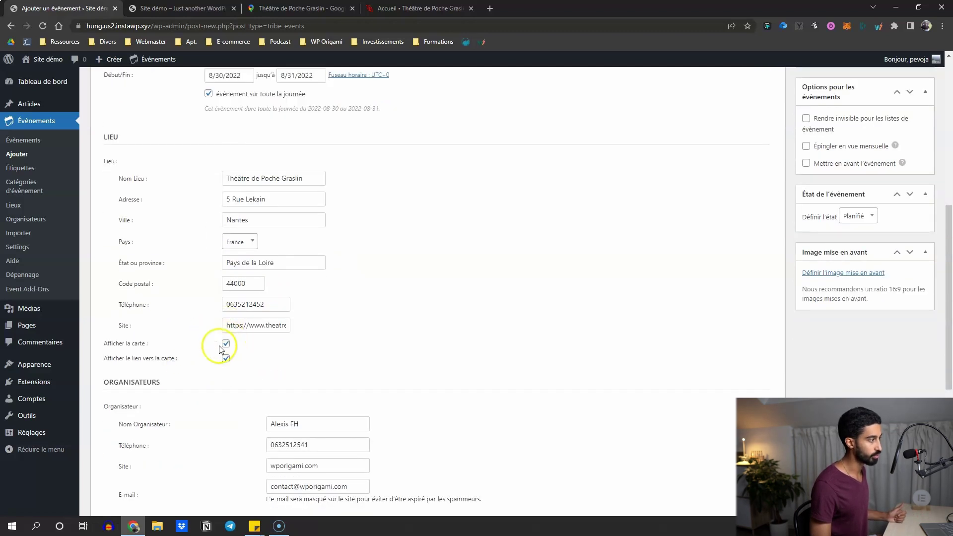
scroll(223, 344, "down", 4)
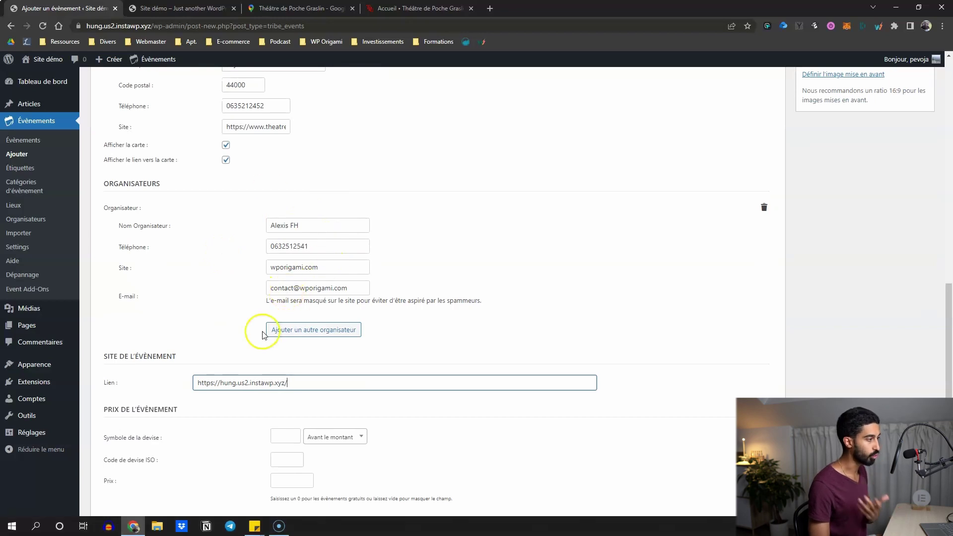
scroll(203, 303, "down", 2)
left_click(230, 307)
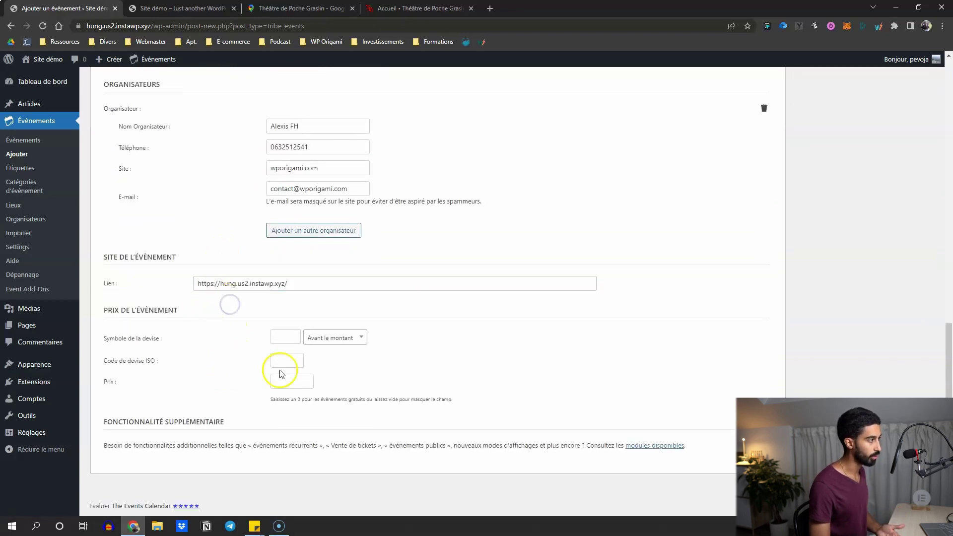
scroll(315, 395, "up", 2)
scroll(313, 395, "up", 10)
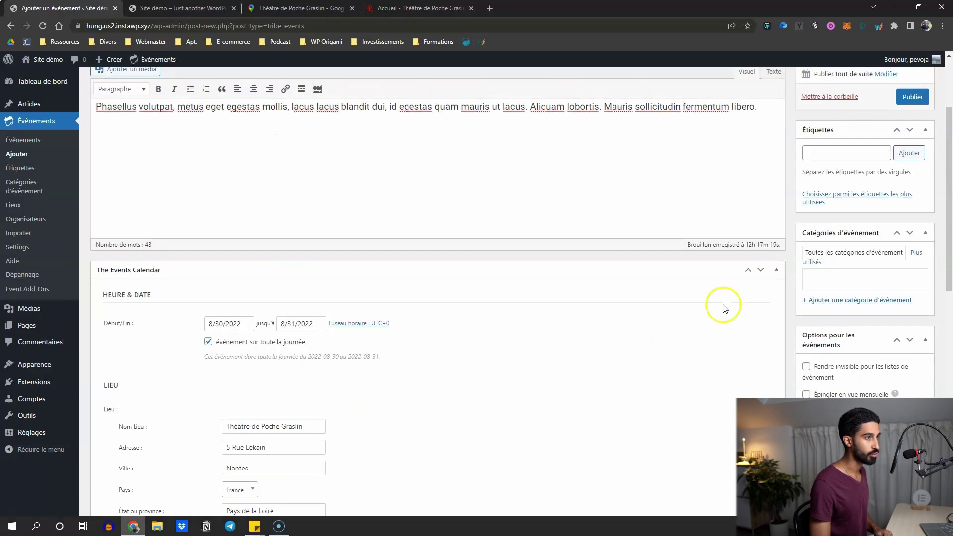
scroll(861, 266, "down", 3)
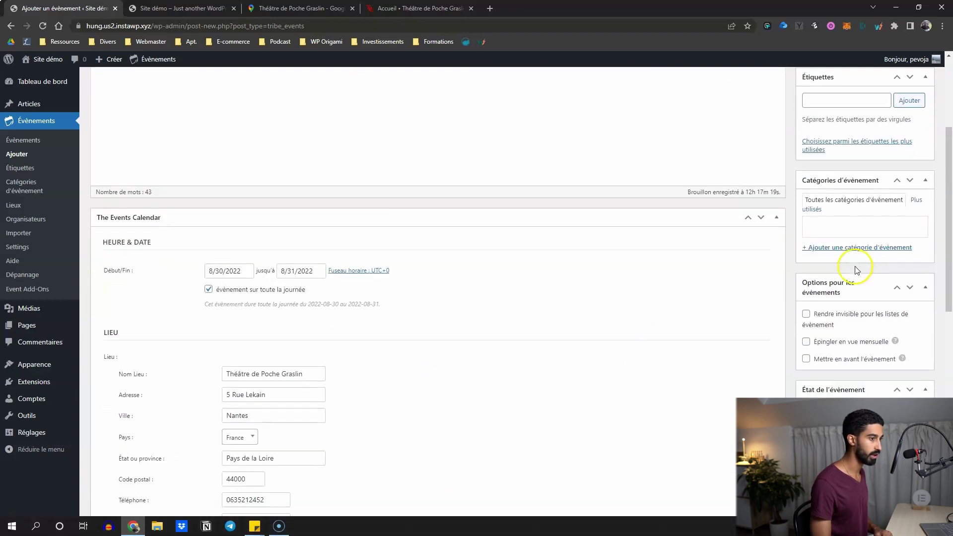
scroll(855, 267, "up", 5)
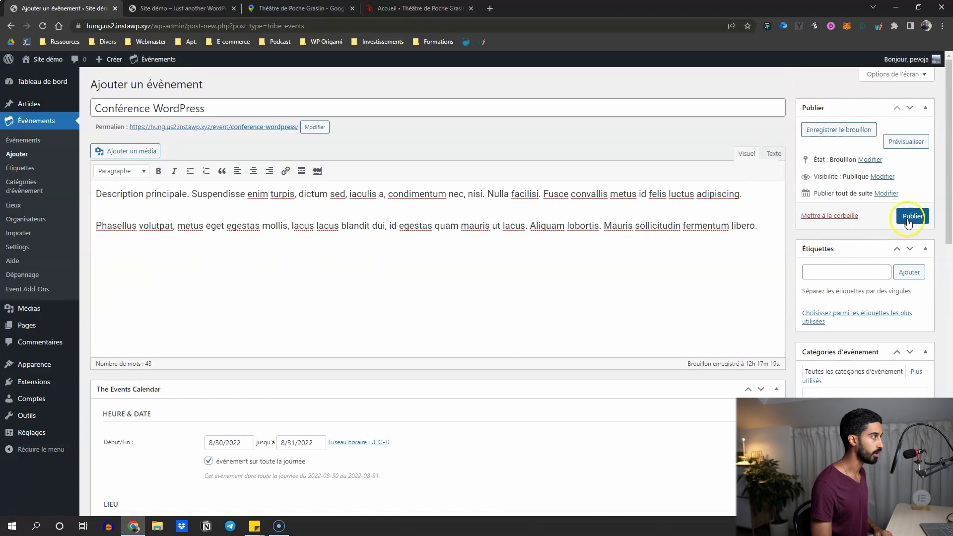
- Publish the event and open its public page in a new tab, closing the map and theatre website tabs
left_click(912, 216)
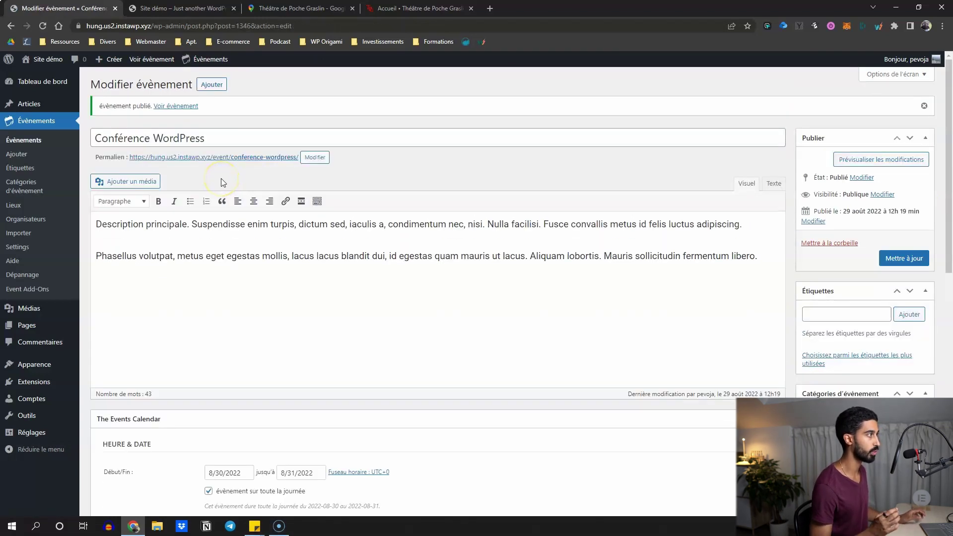
left_click(177, 107, "ctrl")
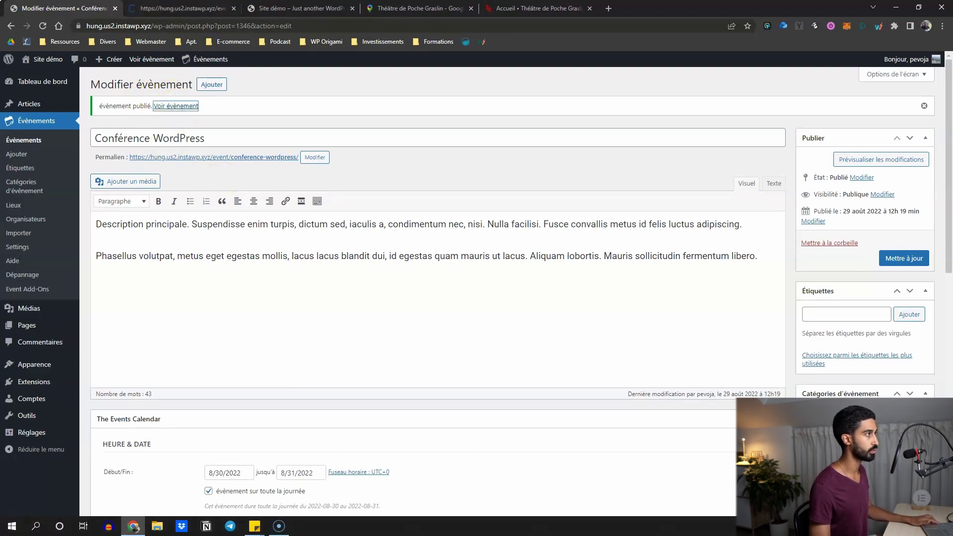
left_click(184, 8)
left_click(471, 8)
left_click(471, 8)
- Examine the published event's title, description and add-to-calendar options on its public page
scroll(224, 198, "down", 5)
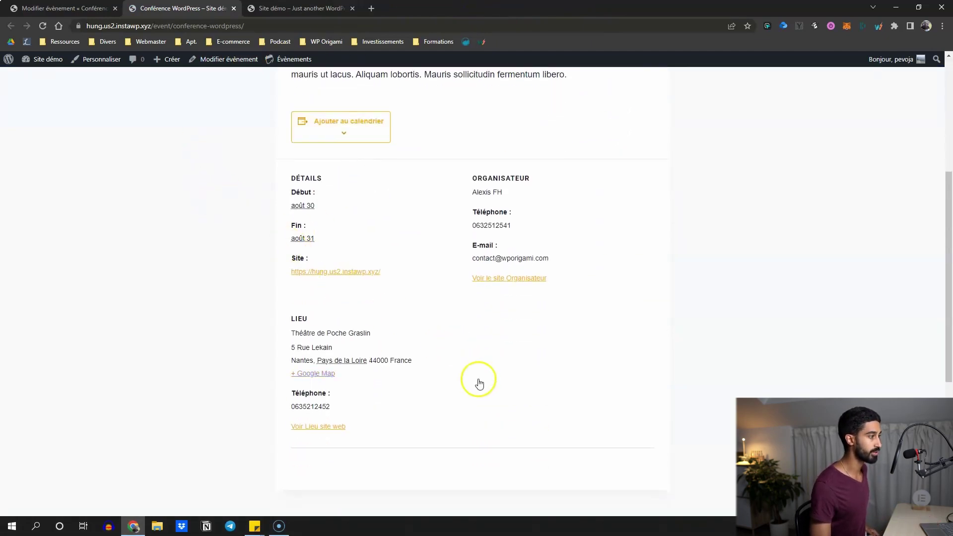
scroll(477, 365, "up", 3)
scroll(351, 135, "up", 1)
left_click_drag(365, 159, 466, 170)
left_click_drag(340, 238, 421, 258)
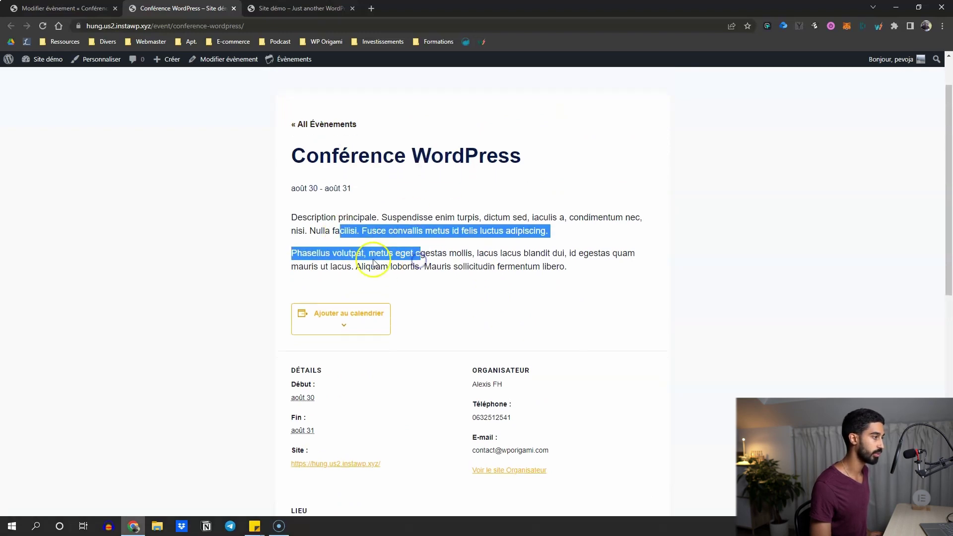
scroll(367, 224, "down", 2)
left_click(341, 196)
left_click(342, 233)
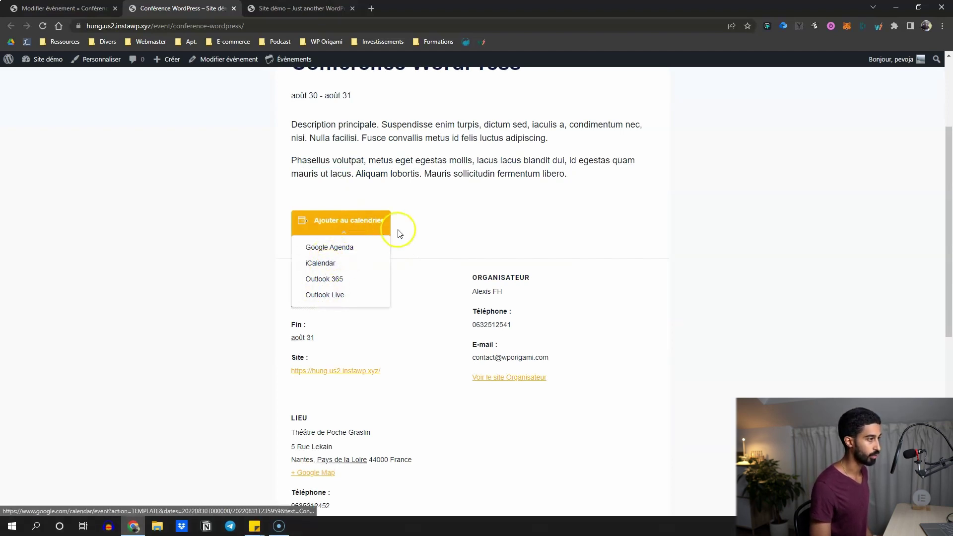
left_click(435, 208)
- Examine the start and end dates, main description and venue contact details on the public event page
scroll(410, 195, "down", 2)
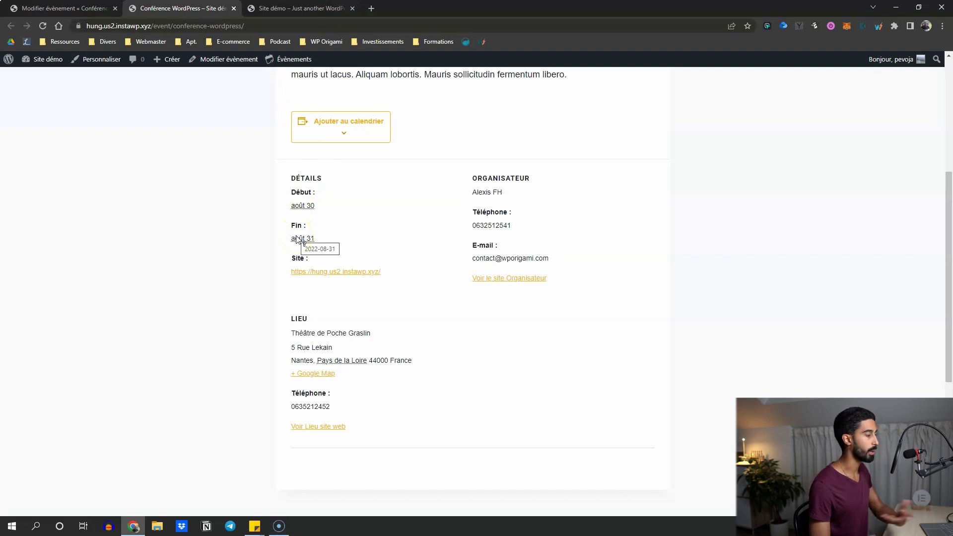
scroll(323, 323, "up", 3)
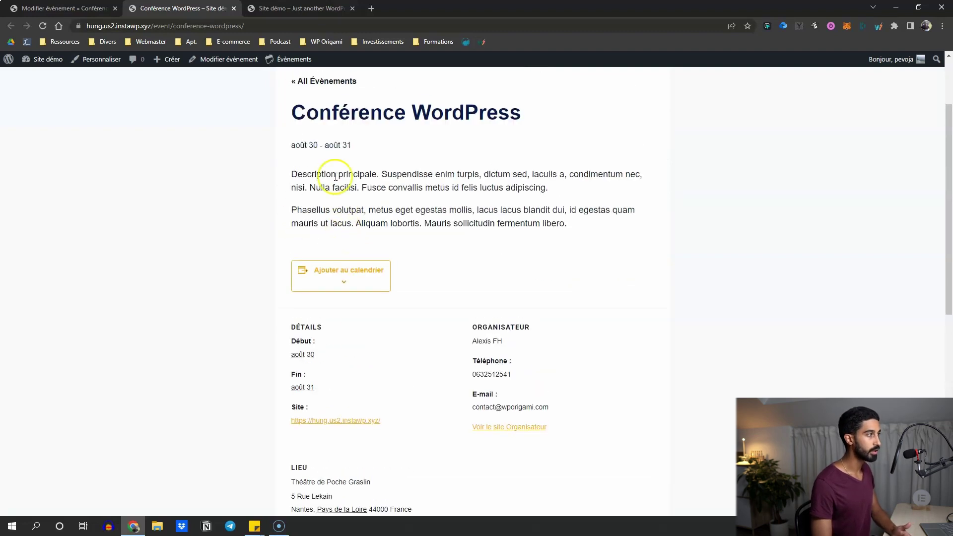
left_click_drag(337, 175, 373, 209)
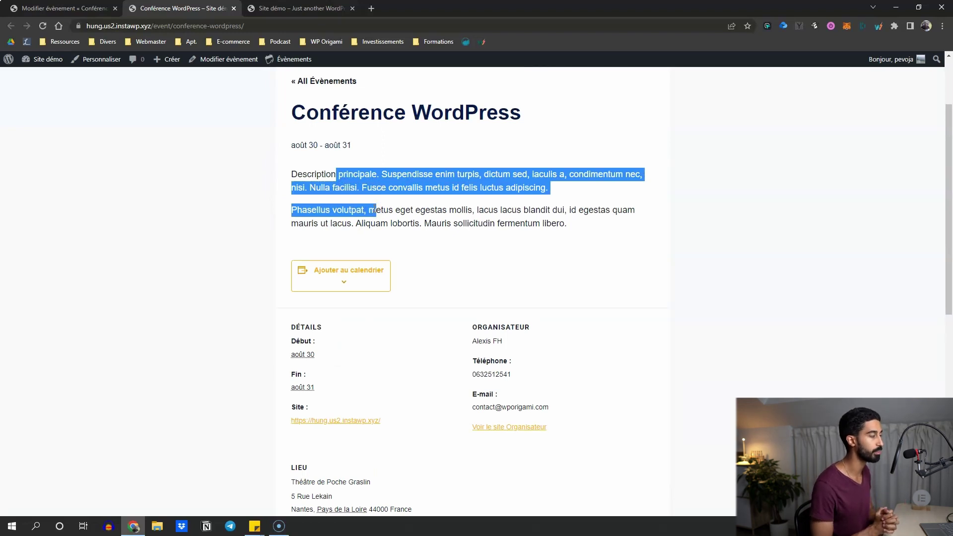
scroll(500, 209, "down", 3)
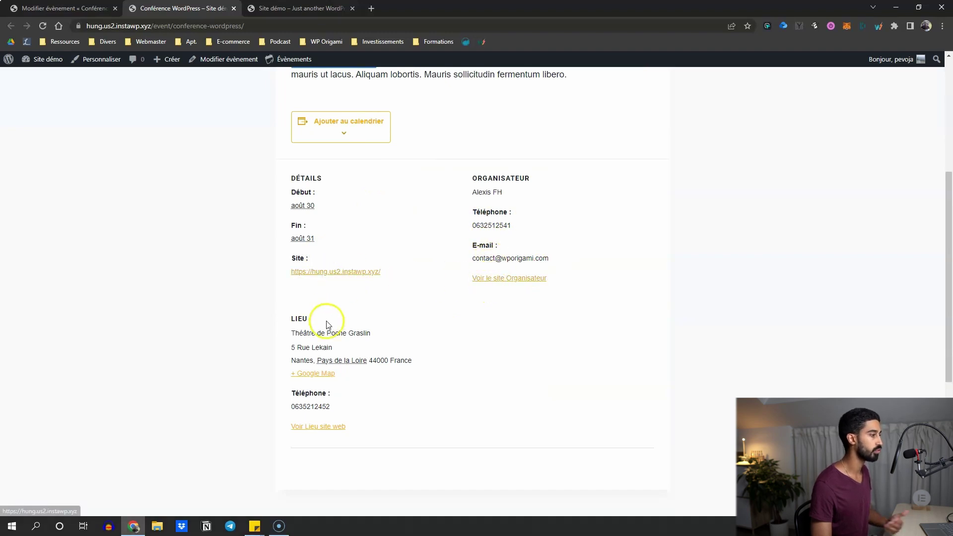
left_click(302, 429)
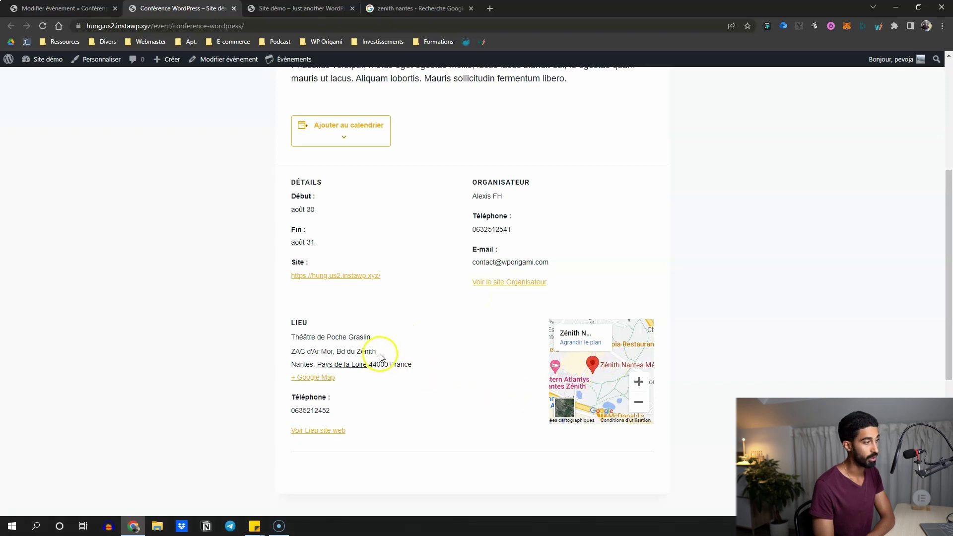
- Check the venue's street address against the embedded map on the public event page
left_click_drag(377, 355, 302, 356)
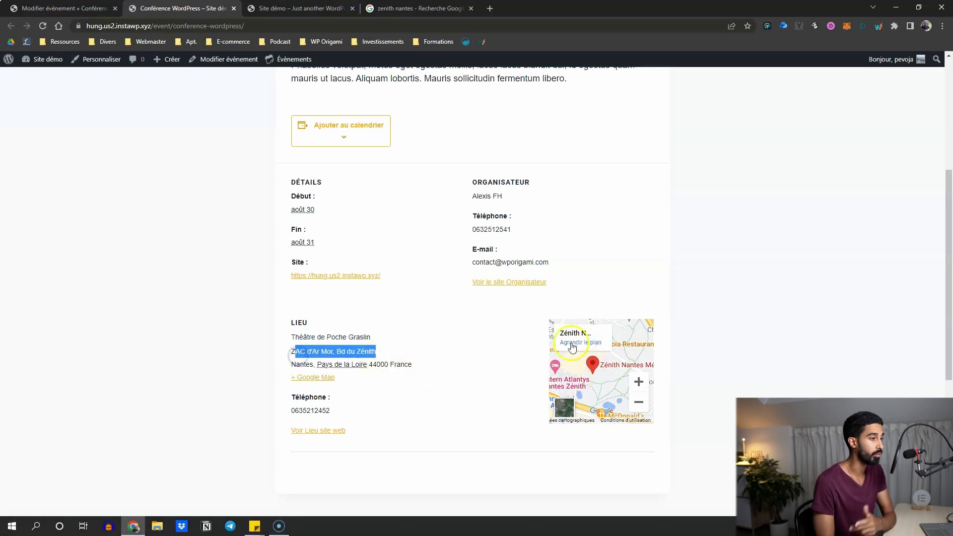
left_click(390, 354)
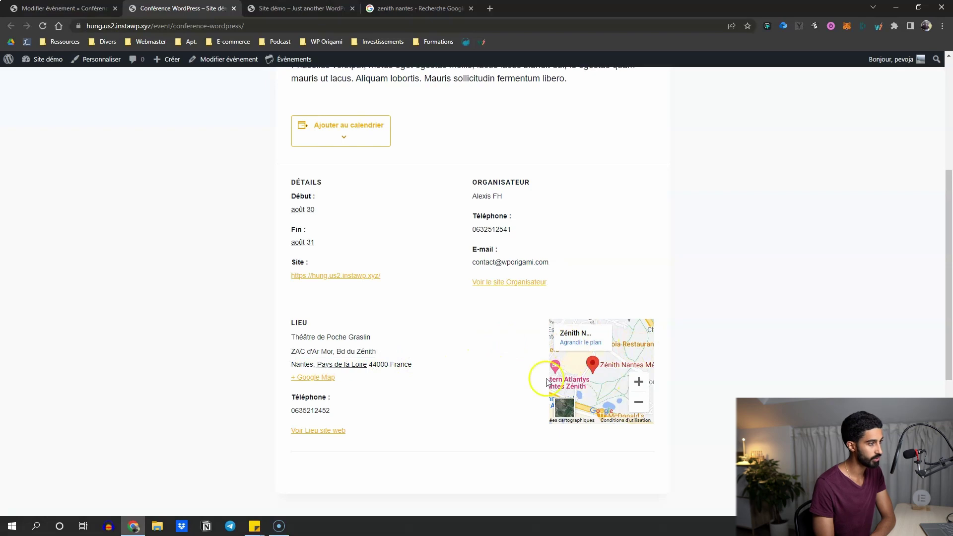
scroll(606, 334, "up", 1)
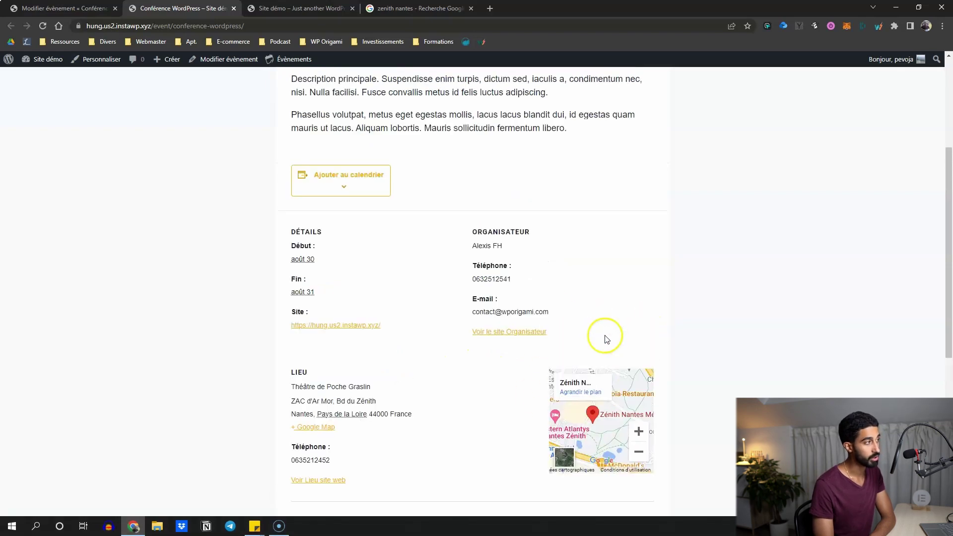
scroll(422, 396, "down", 1)
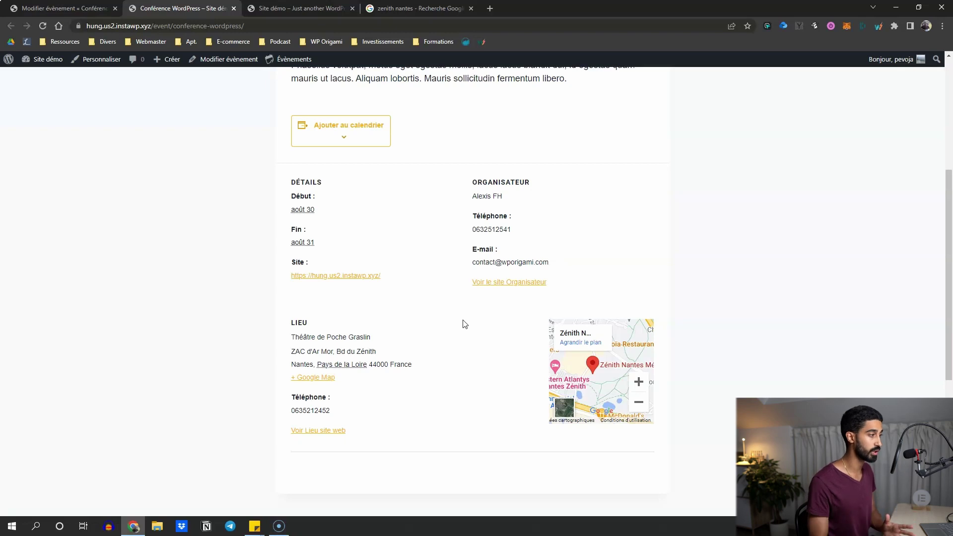
- Set the microphone photo from the media library as the Conférence WordPress event's featured image and update the event
scroll(421, 397, "up", 5)
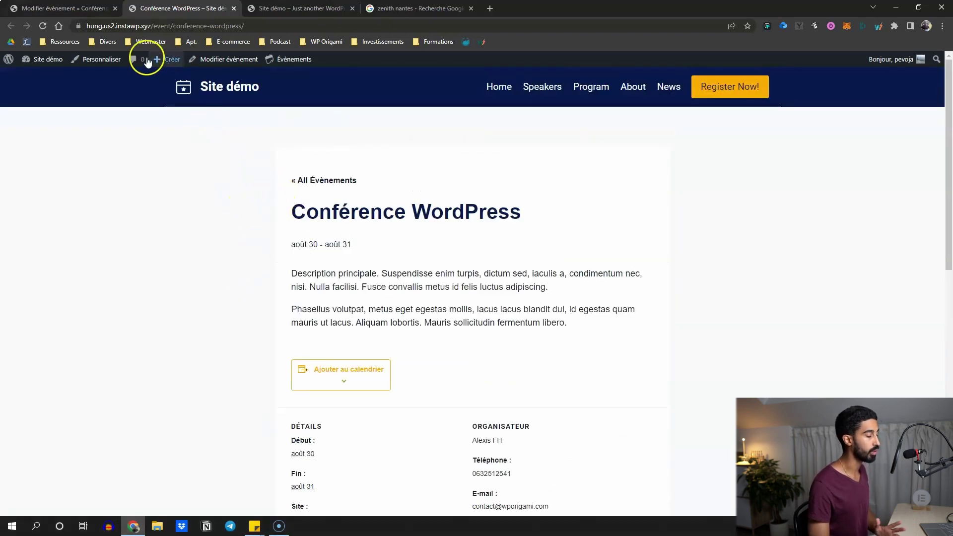
key("ctrl+shift+Tab")
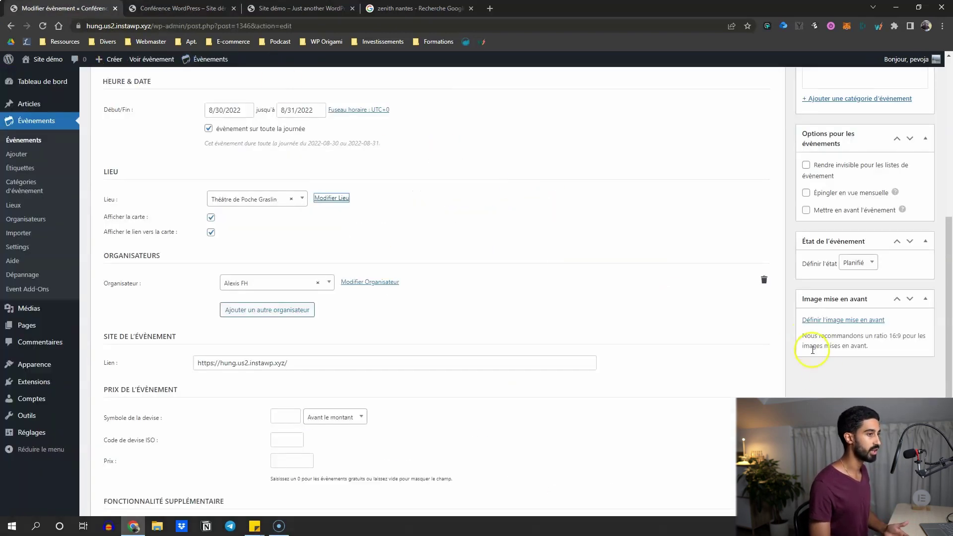
scroll(809, 358, "up", 4)
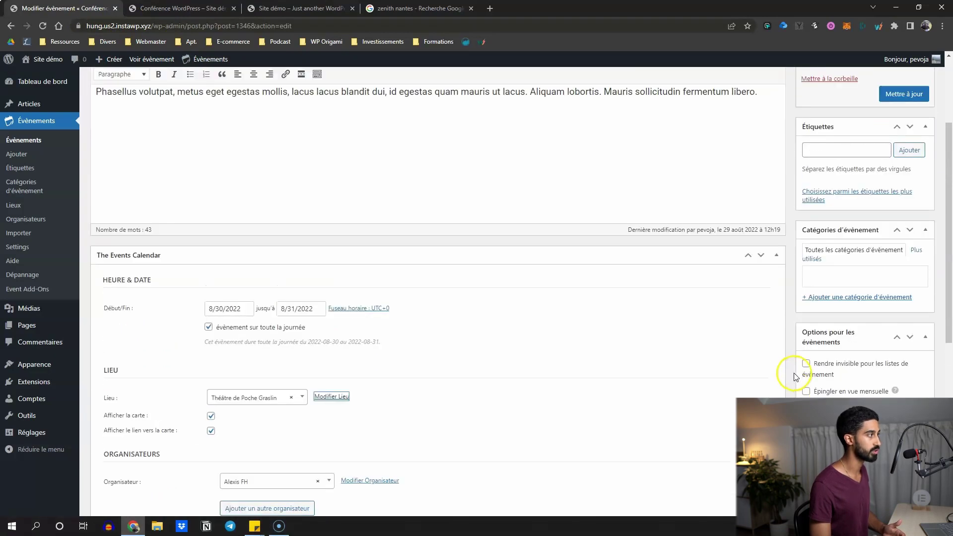
scroll(794, 376, "down", 3)
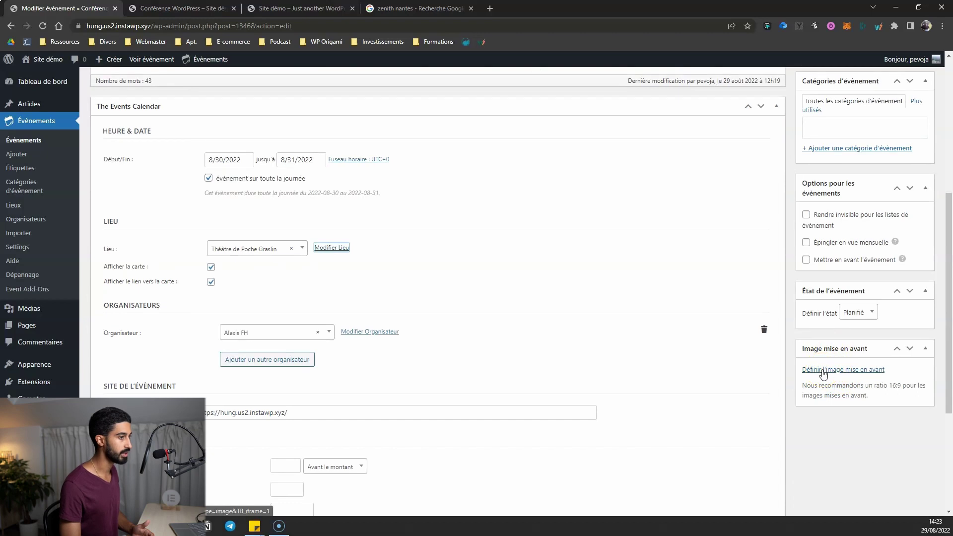
left_click(822, 371)
left_click(114, 97)
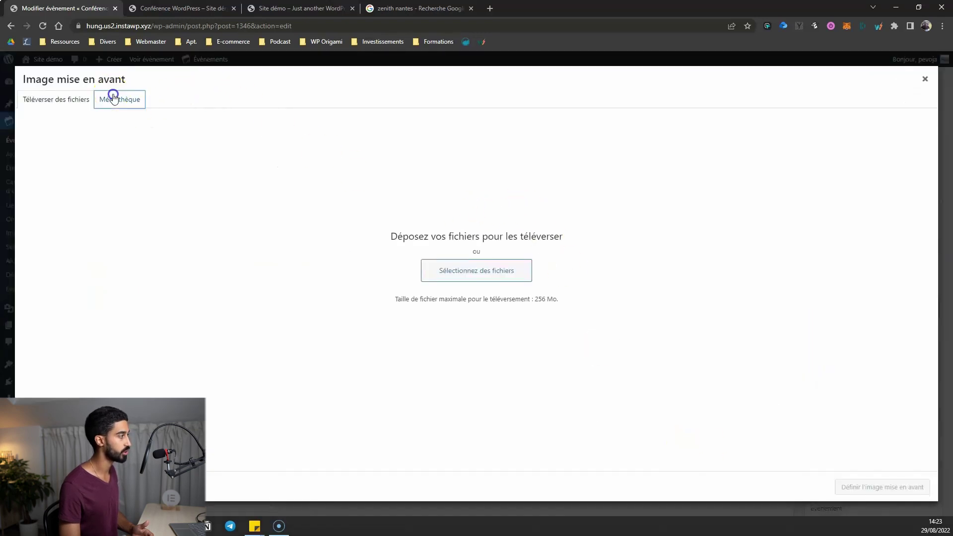
left_click(53, 330)
left_click(857, 487)
scroll(824, 360, "up", 2)
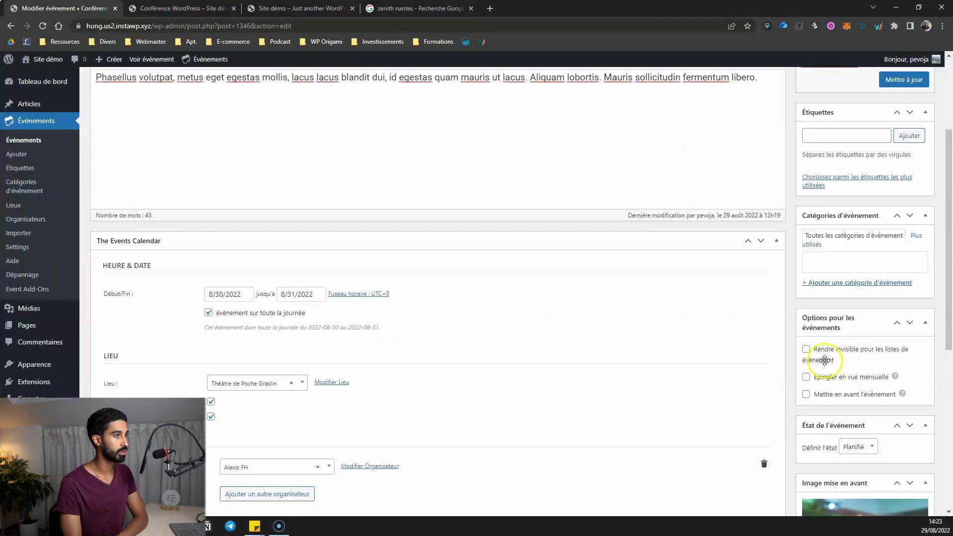
scroll(824, 360, "up", 3)
left_click(900, 227)
- Reload the public event page and examine its featured image, event details and venue section
left_click(178, 8)
left_click(43, 26)
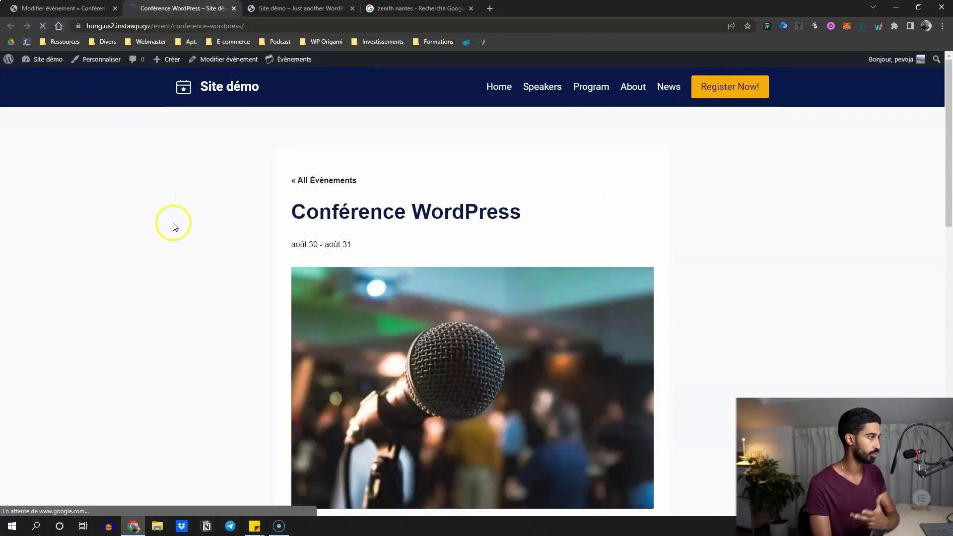
scroll(174, 227, "down", 10)
scroll(521, 415, "up", 3)
scroll(428, 340, "down", 4)
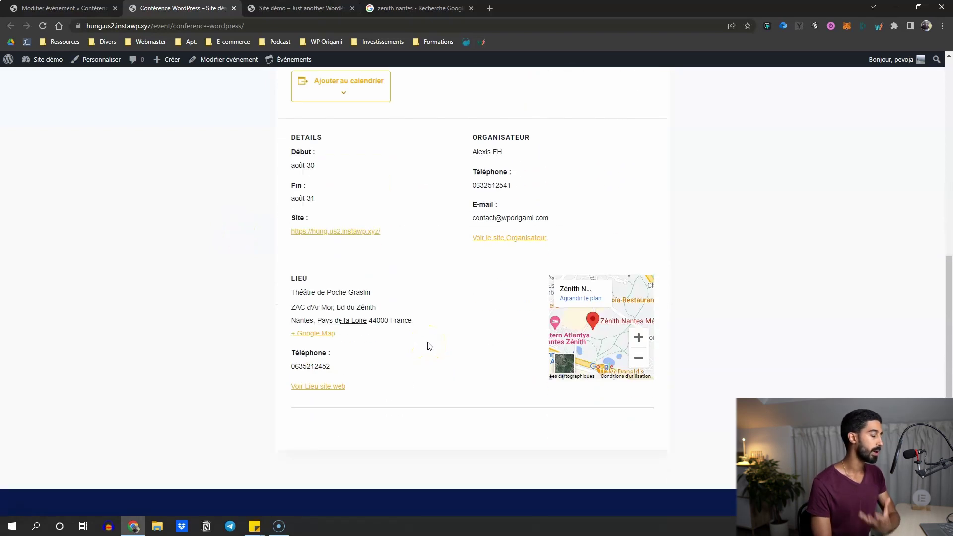
scroll(430, 346, "up", 5)
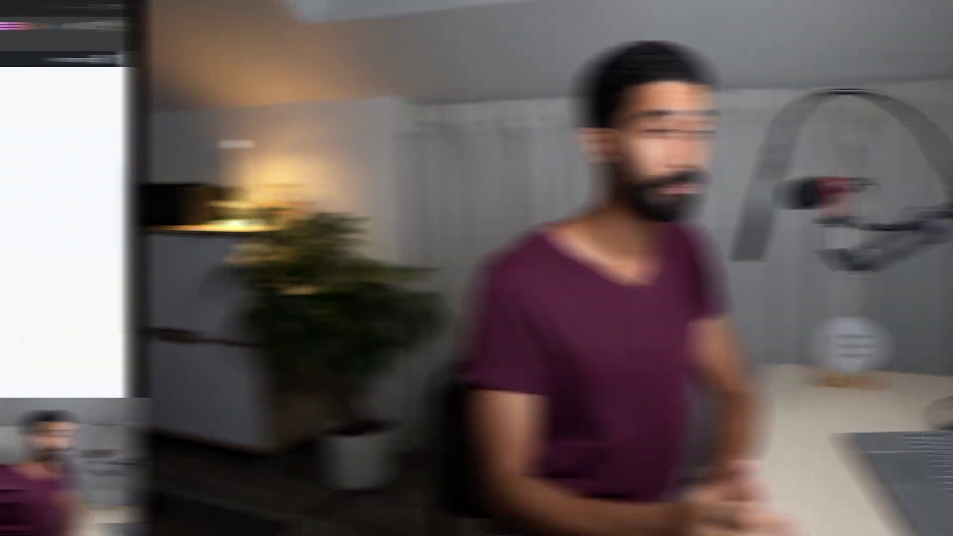
scroll(265, 234, "up", 5)
scroll(264, 234, "up", 1)
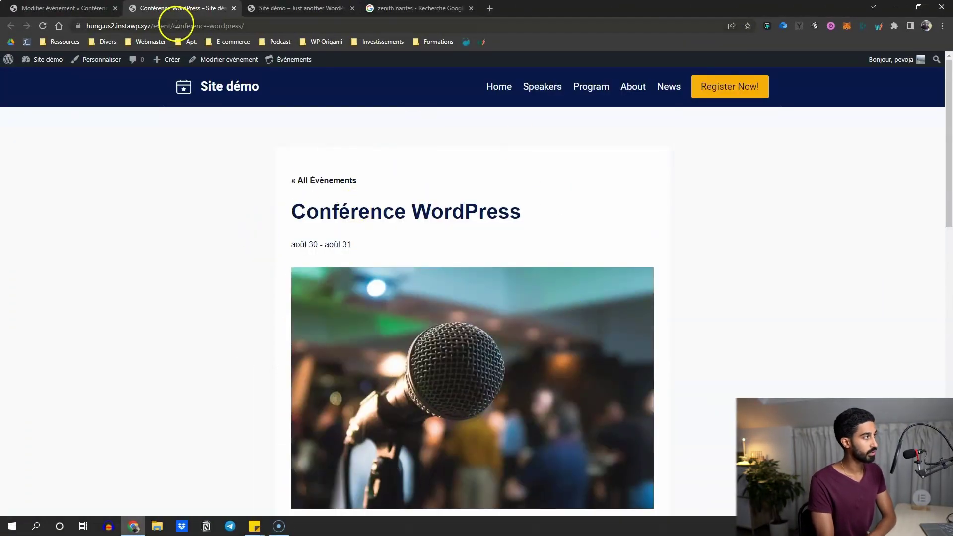
- Check the URL slug of the single event page, open the page listing all events and check its slug
left_click(170, 26)
left_click_drag(156, 28, 153, 28)
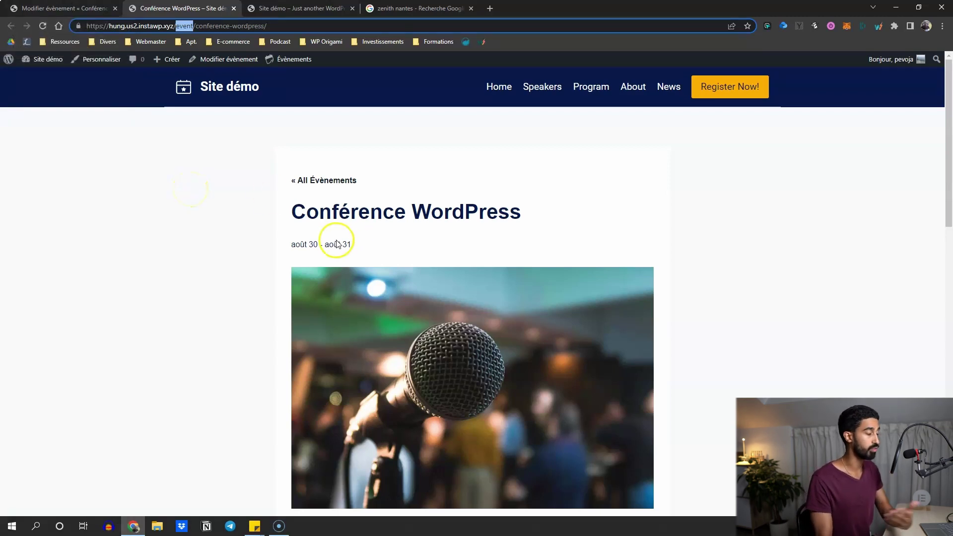
left_click(325, 187)
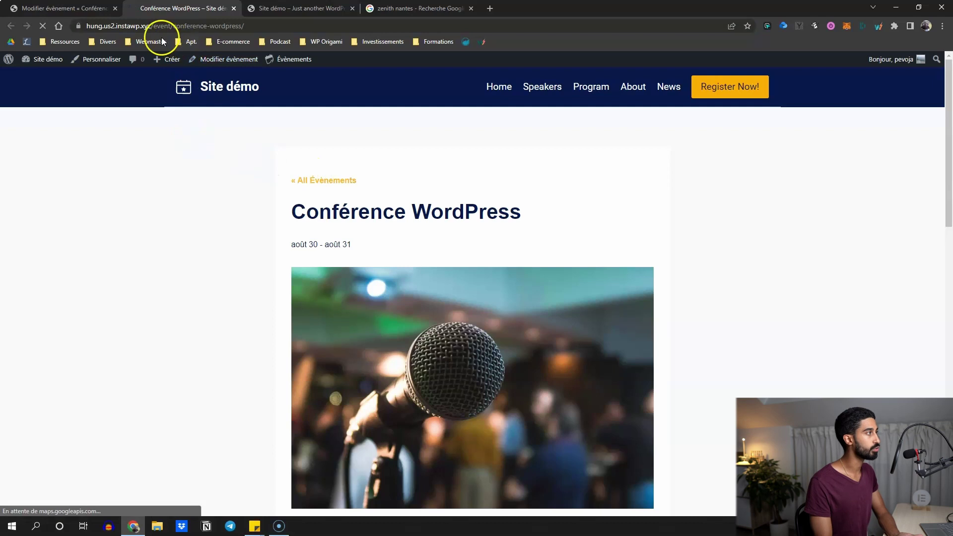
left_click(157, 26)
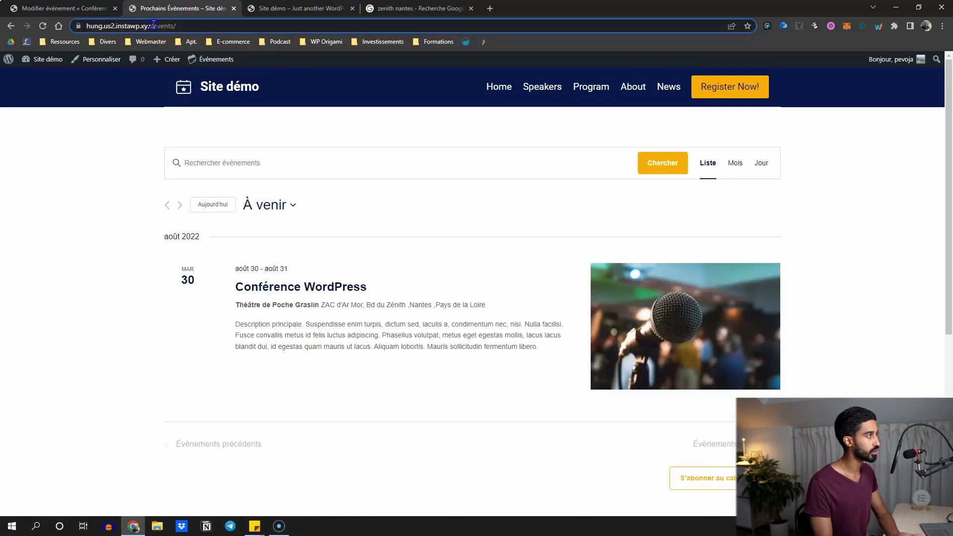
left_click(106, 189)
- Examine the Conférence WordPress entry and search bar in the upcoming events list, and the list page's address
scroll(574, 302, "down", 2)
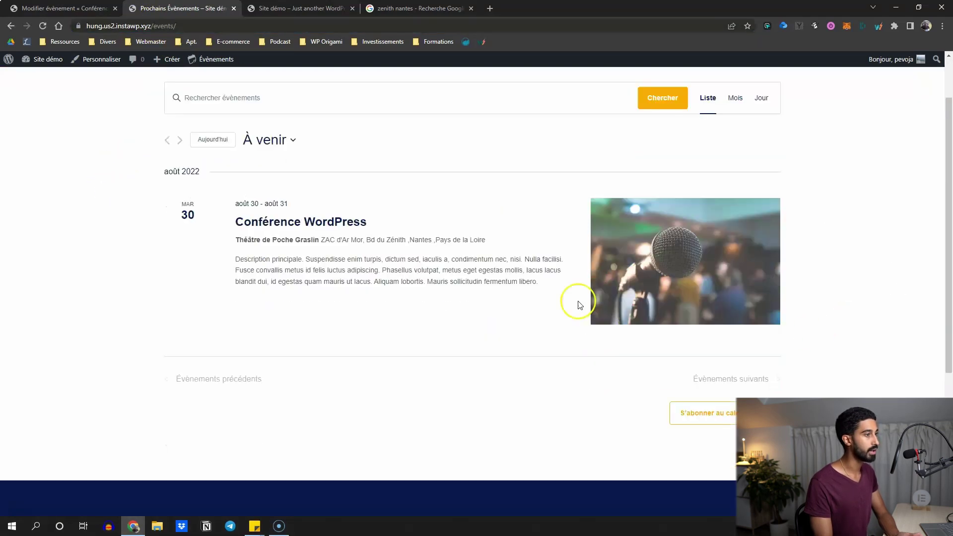
scroll(436, 238, "up", 2)
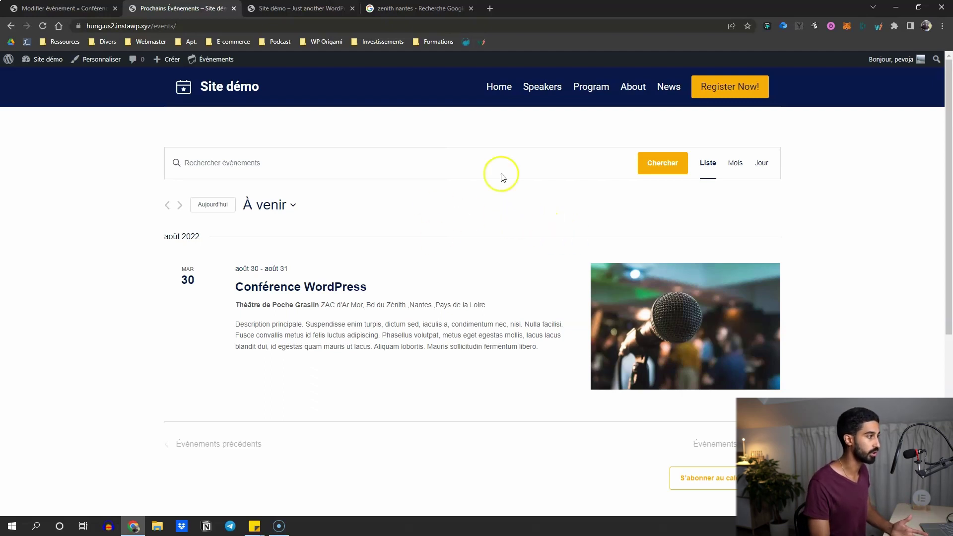
scroll(560, 273, "down", 2)
scroll(475, 239, "up", 1)
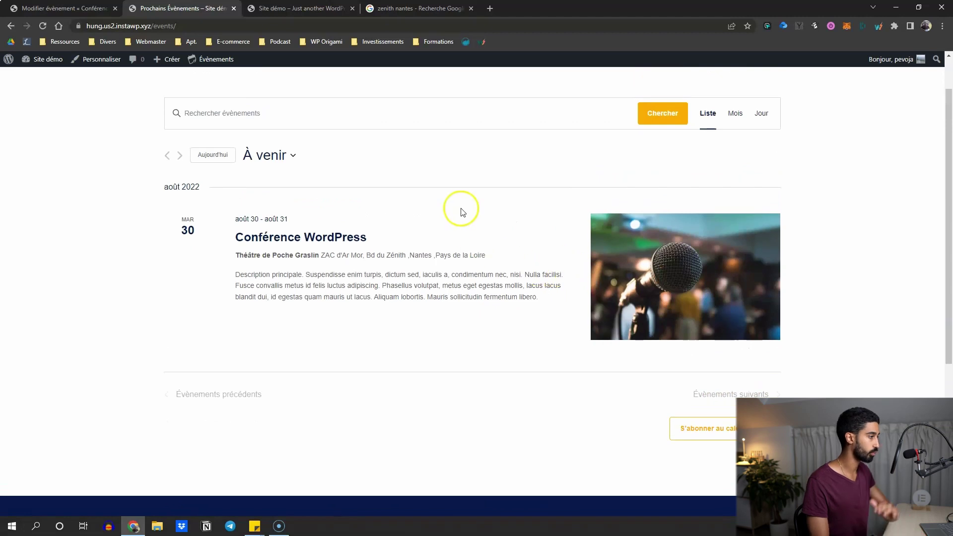
scroll(447, 203, "down", 1)
scroll(347, 415, "up", 2)
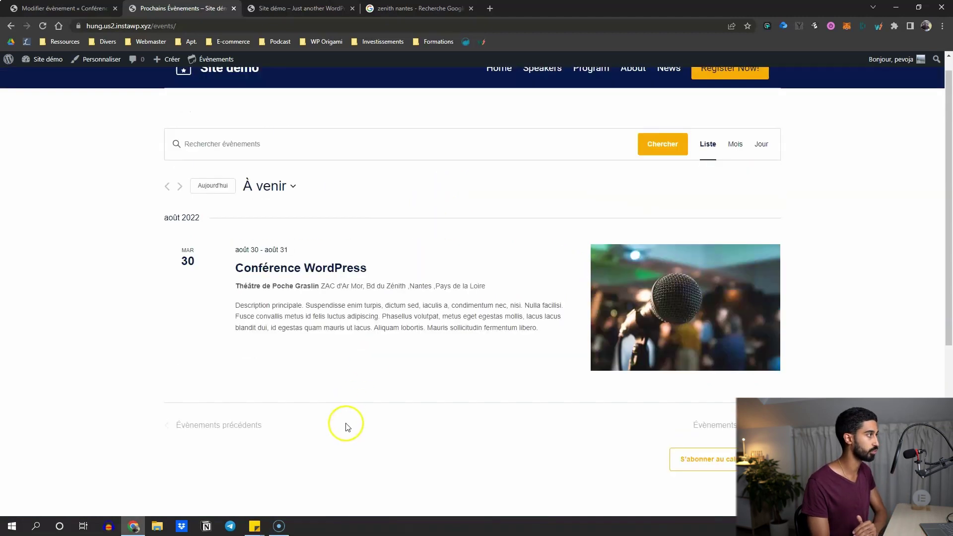
left_click_drag(176, 26, 163, 27)
left_click(135, 139)
- Show the events calendar by month, preview the Conférence WordPress event on August 30, and switch to the day view
left_click(733, 165)
scroll(443, 201, "down", 3)
scroll(442, 239, "up", 3)
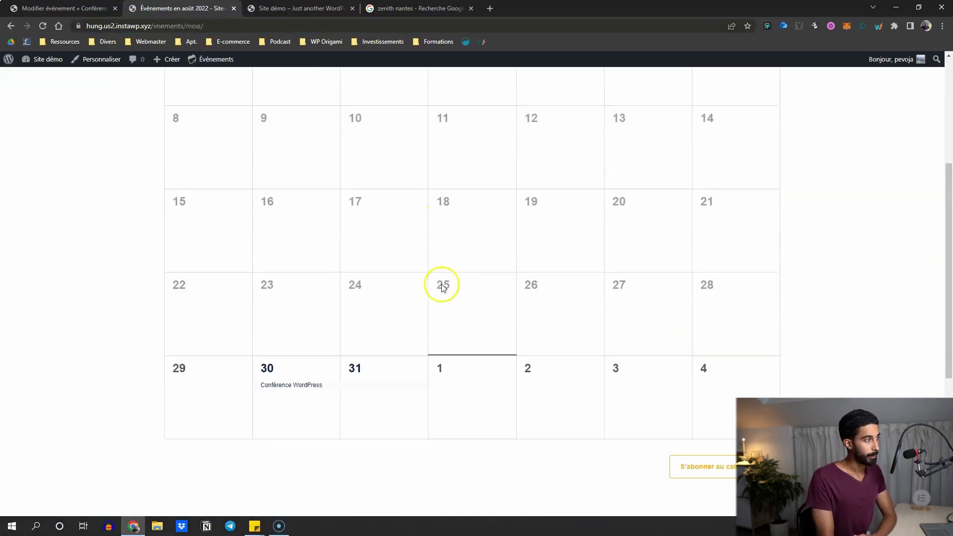
scroll(645, 288, "down", 1)
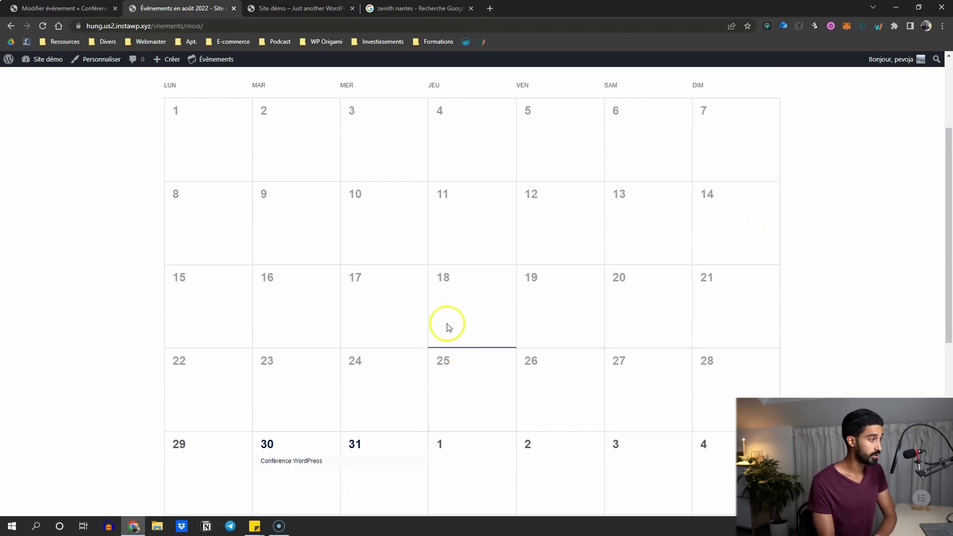
scroll(305, 373, "down", 2)
mouse_move(301, 365)
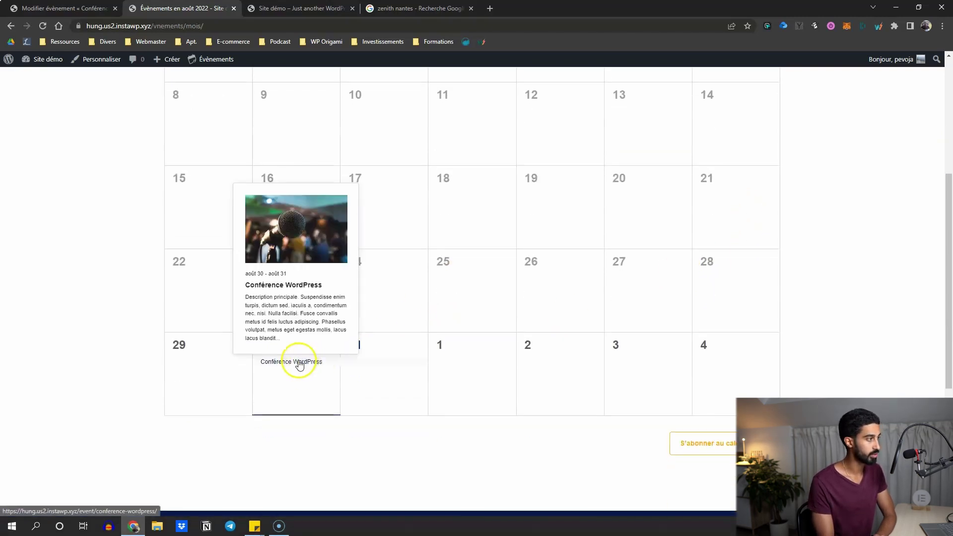
scroll(572, 153, "up", 5)
left_click(761, 164)
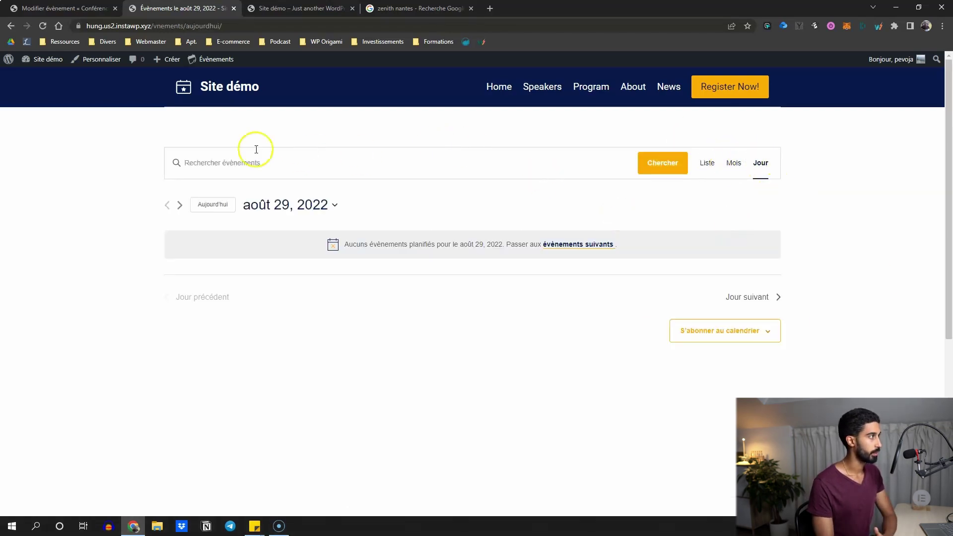
- In the events settings, set the multiple-events permalink to evenements and the single-event permalink to evenement, and save the changes
key("ctrl+shift+Tab")
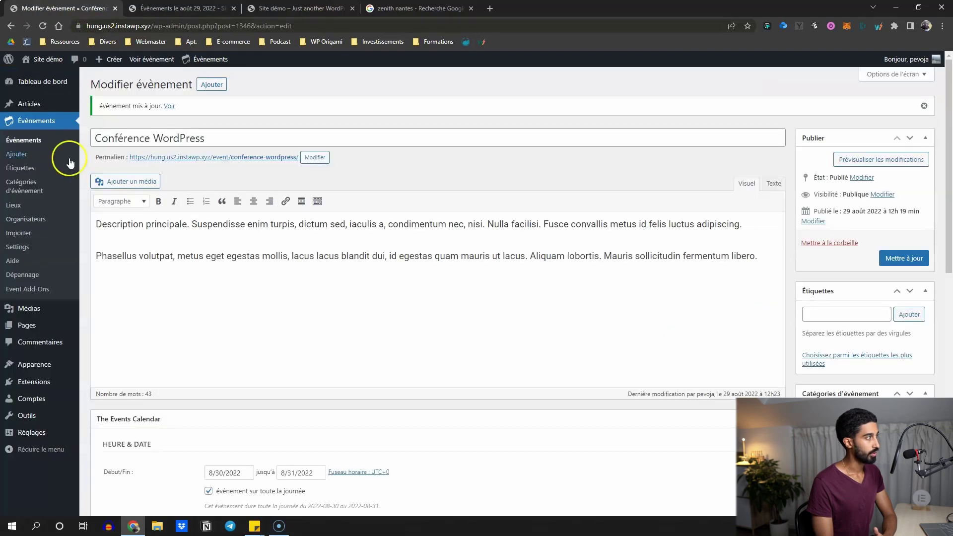
left_click(29, 251)
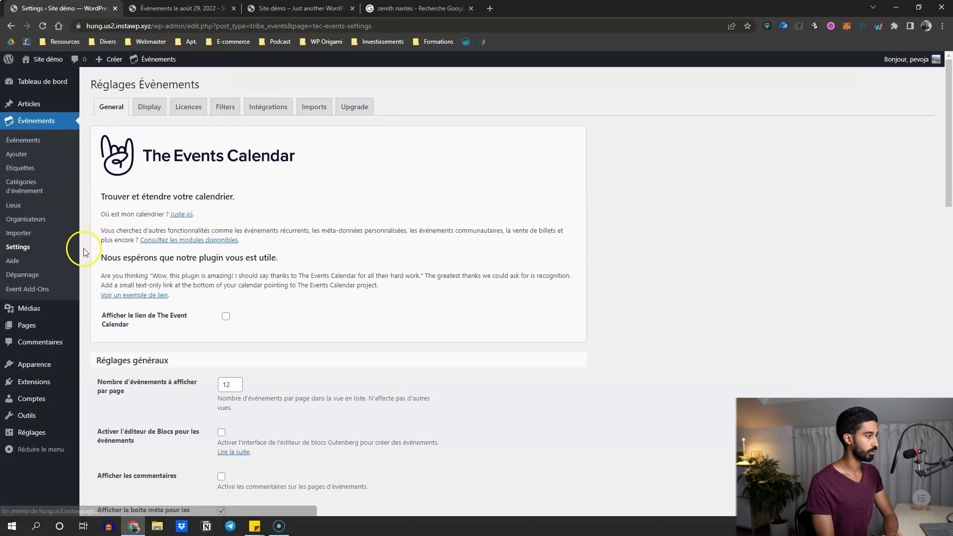
scroll(104, 272, "down", 5)
scroll(108, 271, "down", 2)
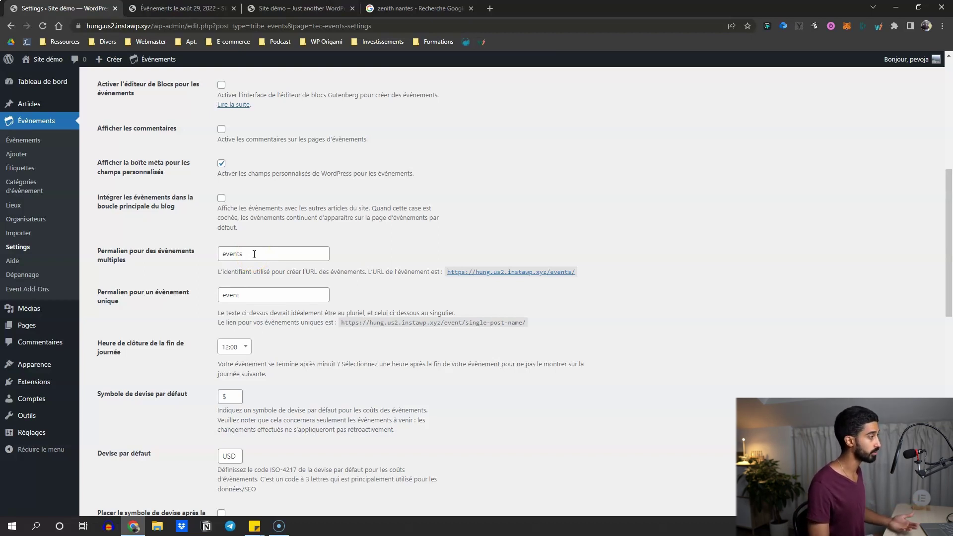
left_click_drag(254, 254, 198, 258)
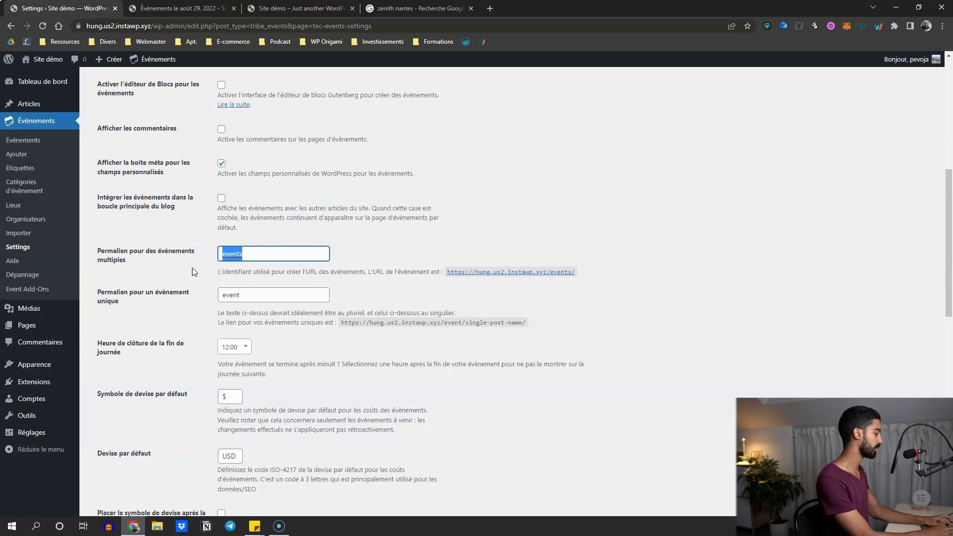
type("evenements")
key("Tab")
type("evenement")
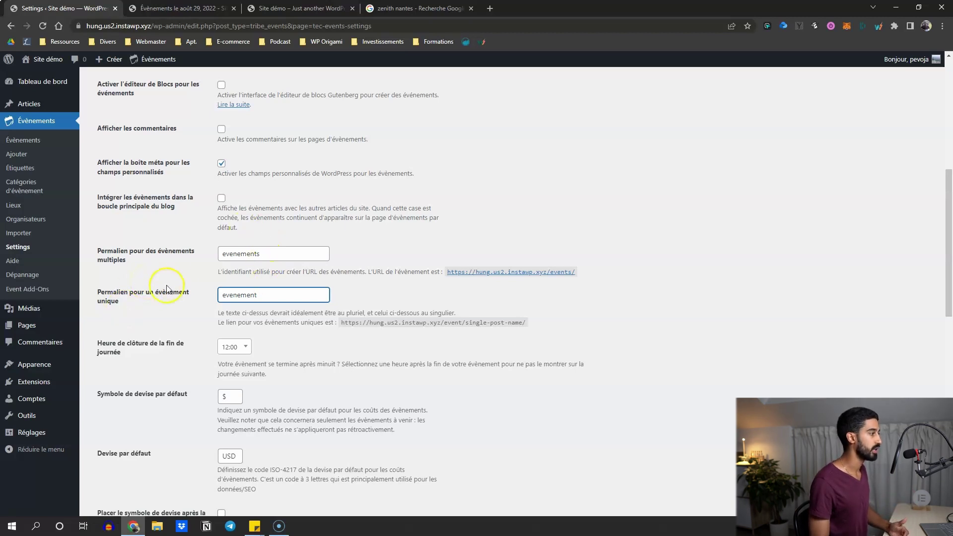
scroll(167, 288, "down", 12)
left_click(133, 475)
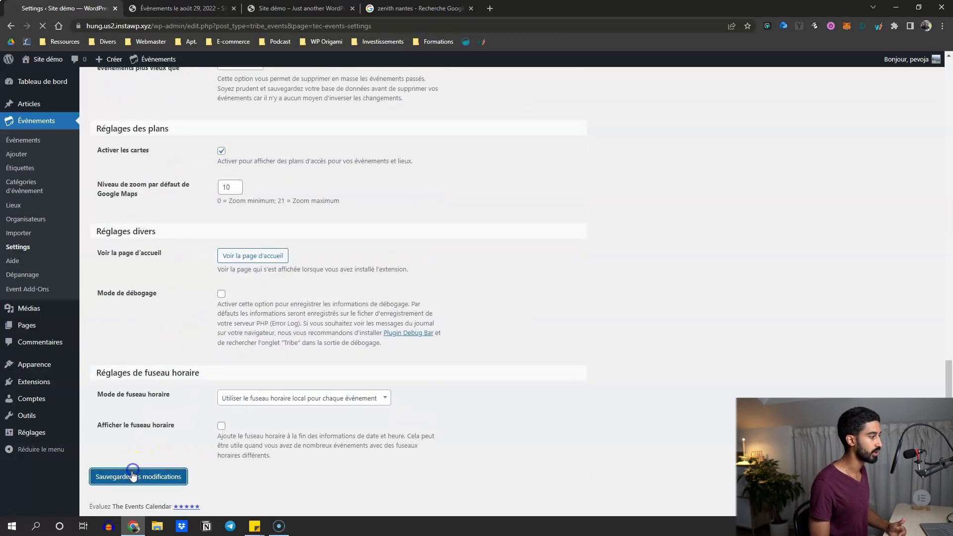
- Close the old calendar tab, open the public calendar from the admin and check the events slug in its address
left_click(233, 9)
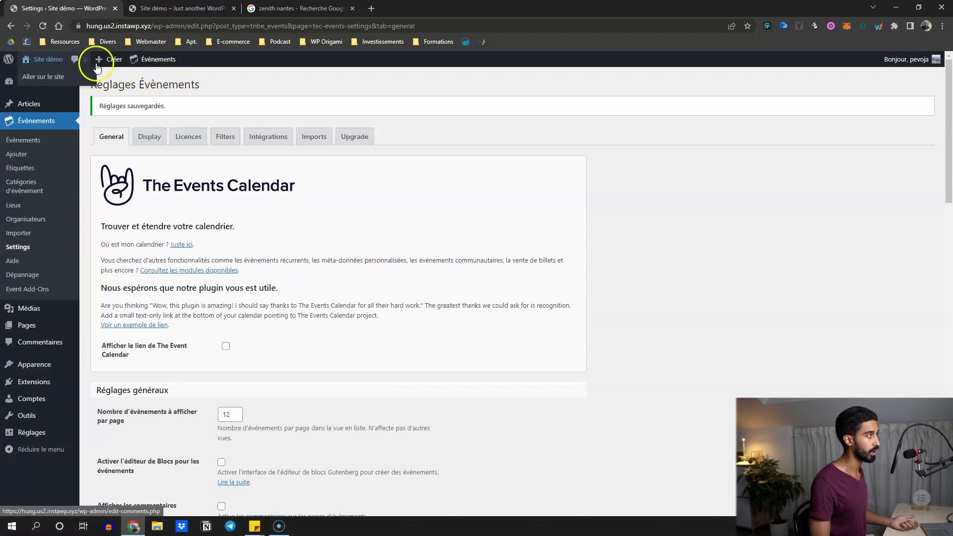
mouse_move(155, 64)
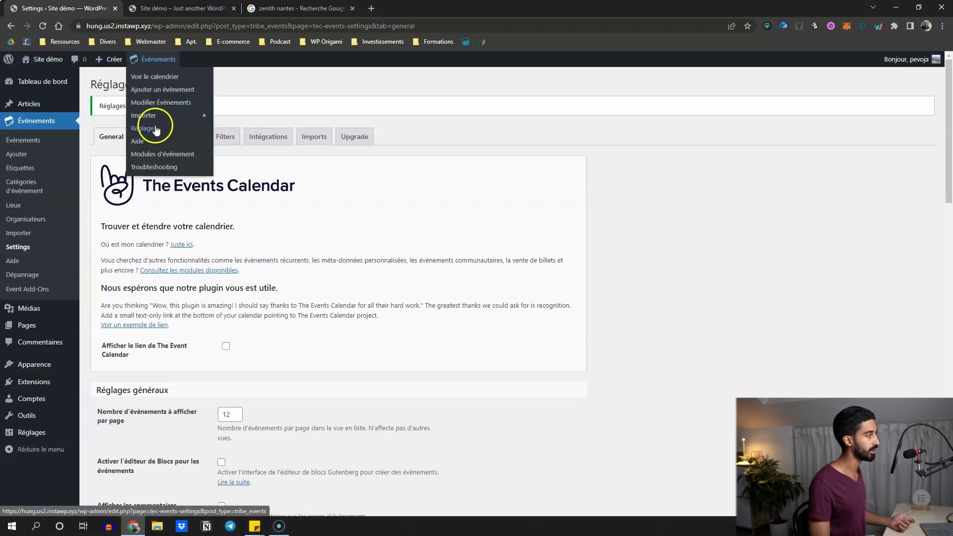
left_click(153, 80)
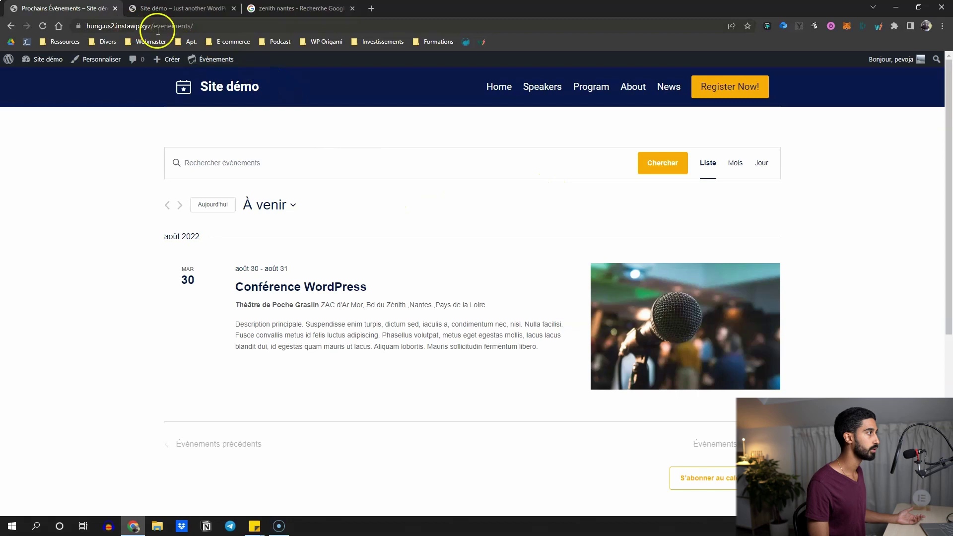
double_click(166, 26)
left_click(450, 132)
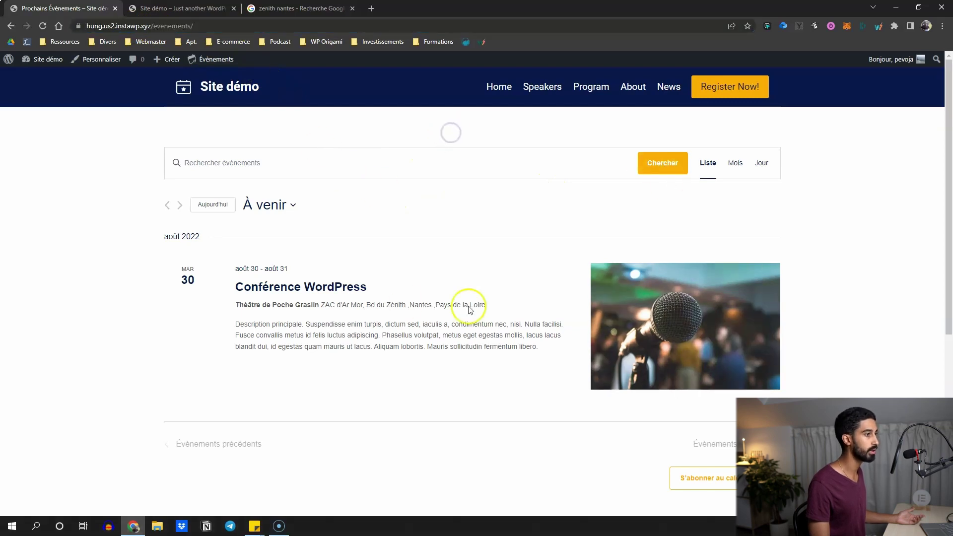
- Open the Conférence WordPress event from the list and check its permalink and public page
left_click(340, 286)
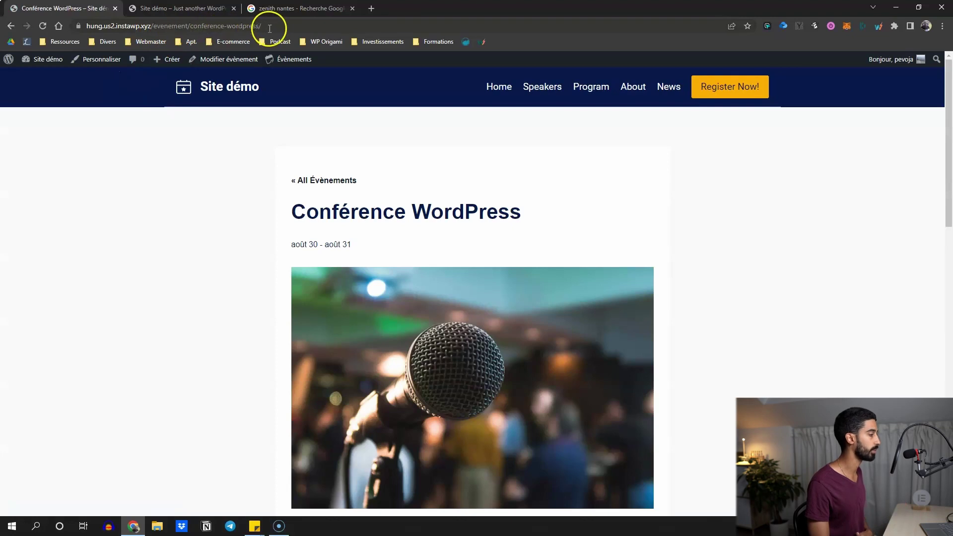
scroll(546, 207, "down", 9)
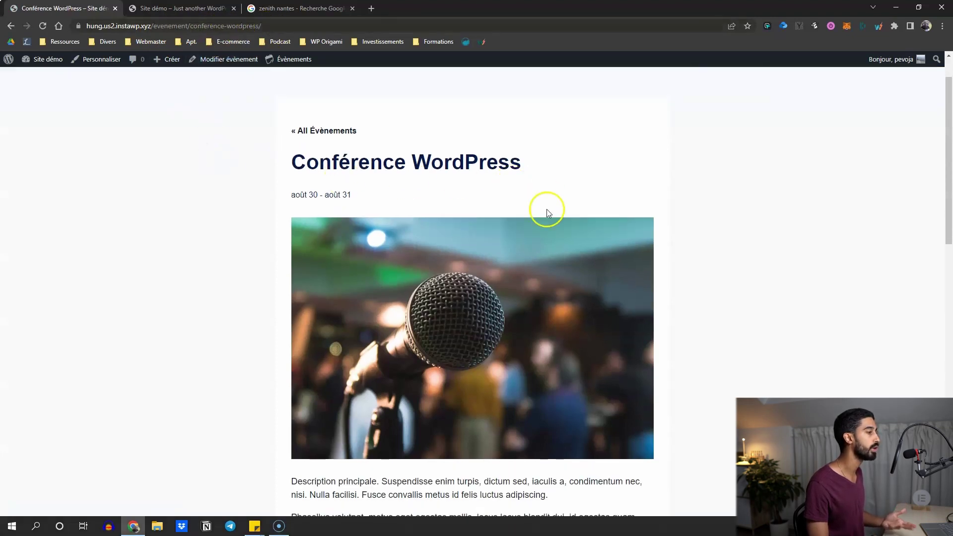
scroll(489, 219, "up", 1)
- Open the Conférence WordPress event for editing and review its description, dates, venue, organizer and price fields
scroll(484, 221, "up", 8)
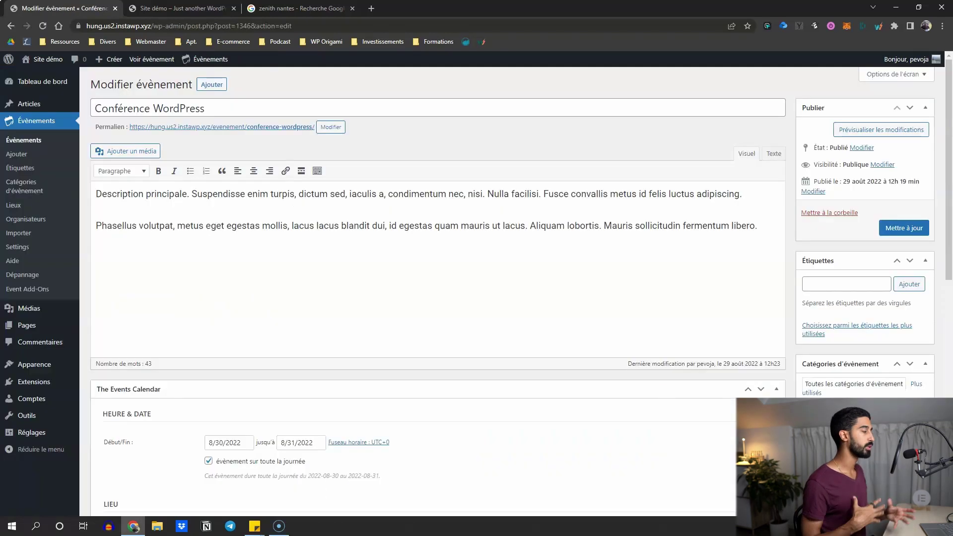
scroll(513, 361, "down", 3)
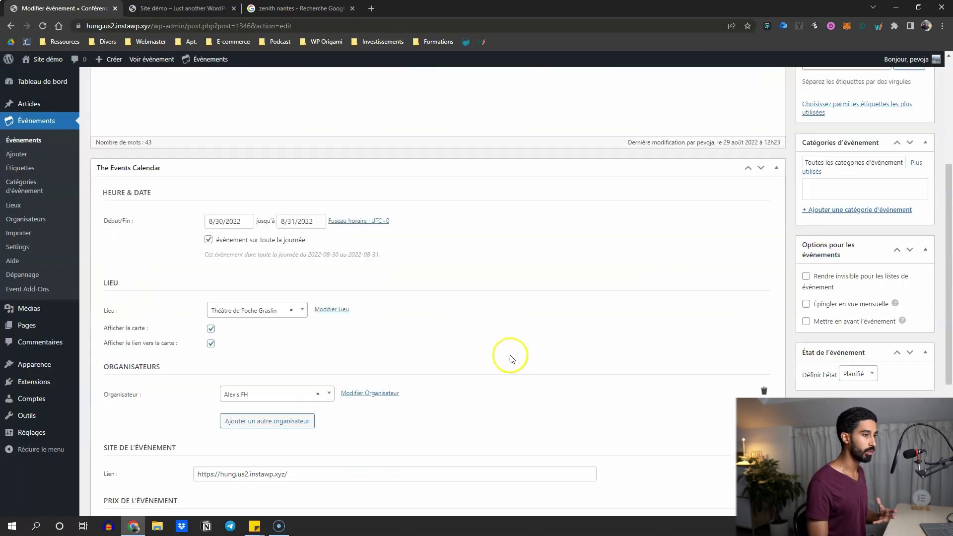
scroll(481, 323, "up", 3)
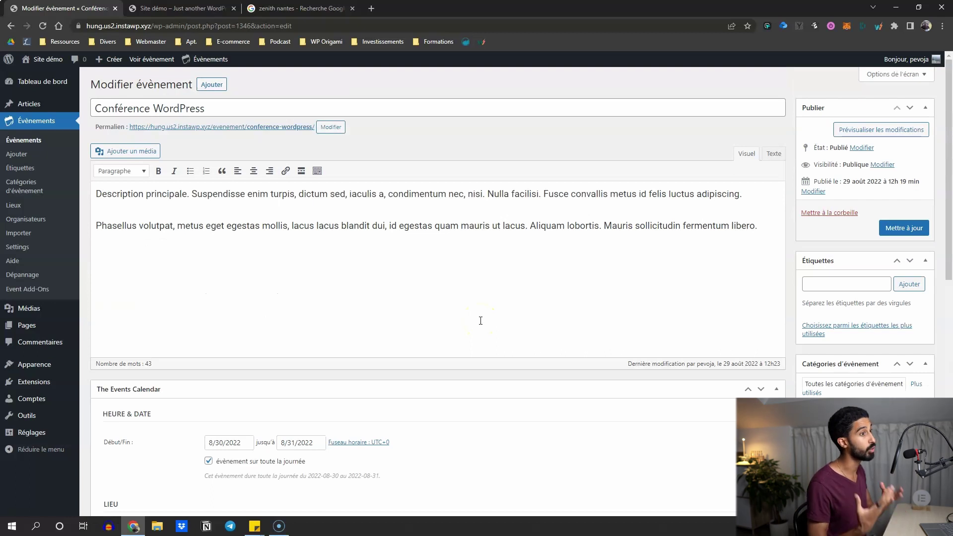
scroll(251, 159, "down", 2)
scroll(293, 230, "up", 2)
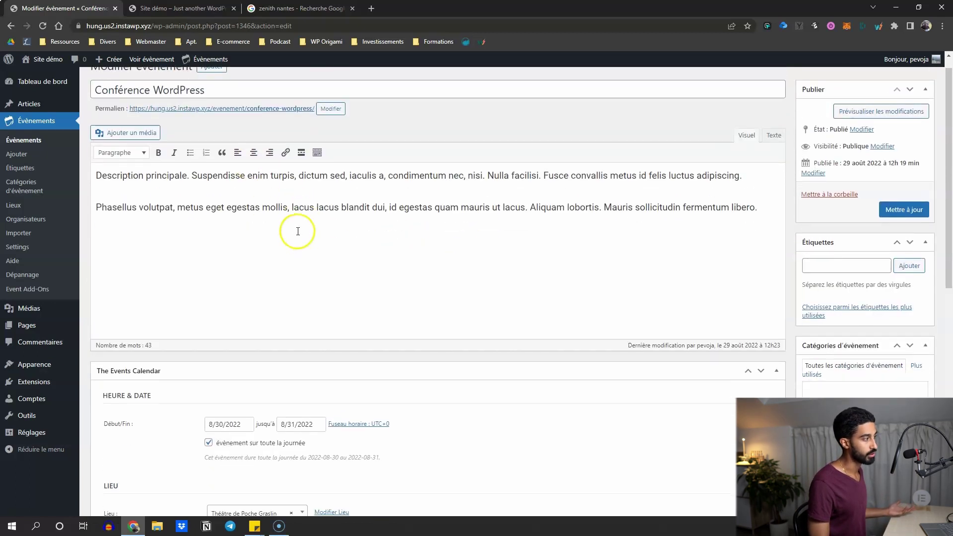
scroll(268, 204, "down", 6)
scroll(250, 223, "down", 1)
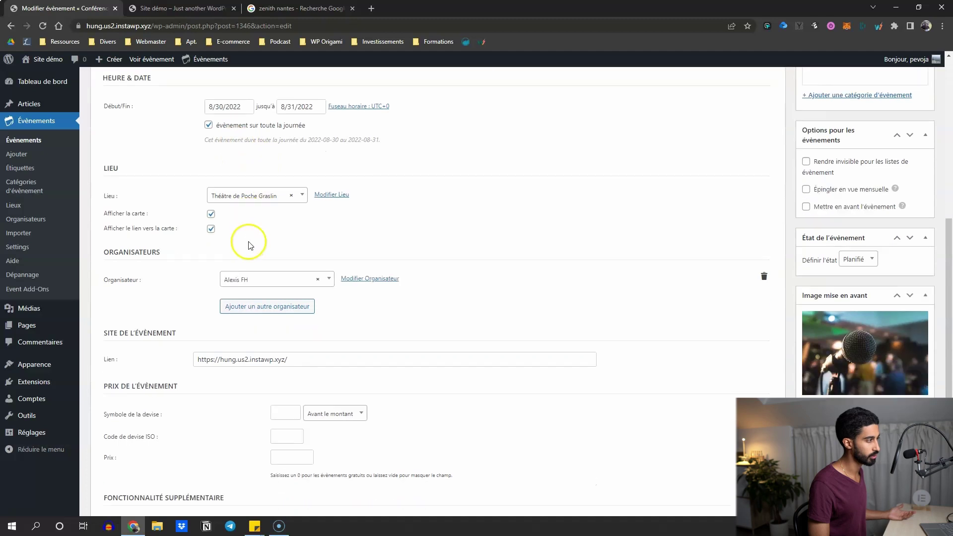
- View the event's public page in a new tab and examine its details, organizer, venue and map
middle_click(149, 59)
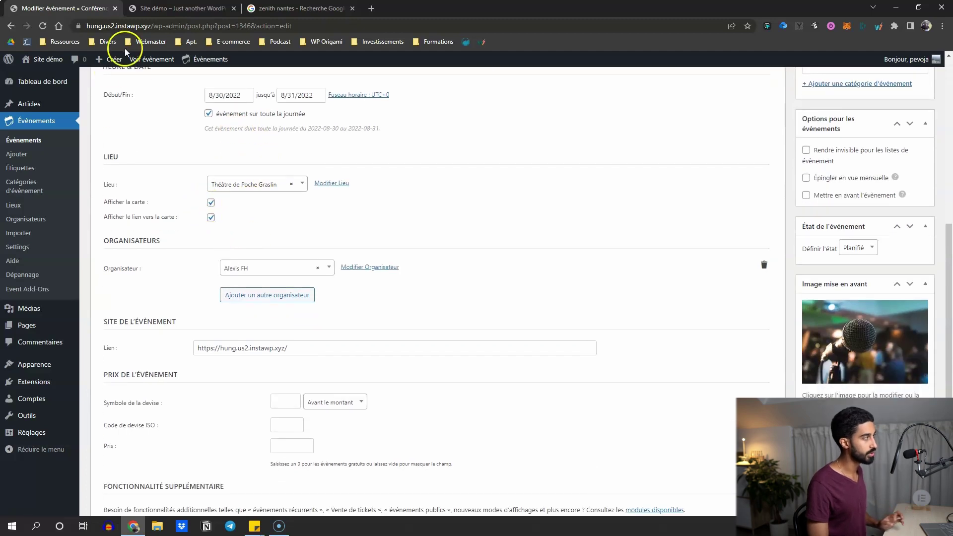
scroll(357, 138, "up", 8)
left_click(185, 15)
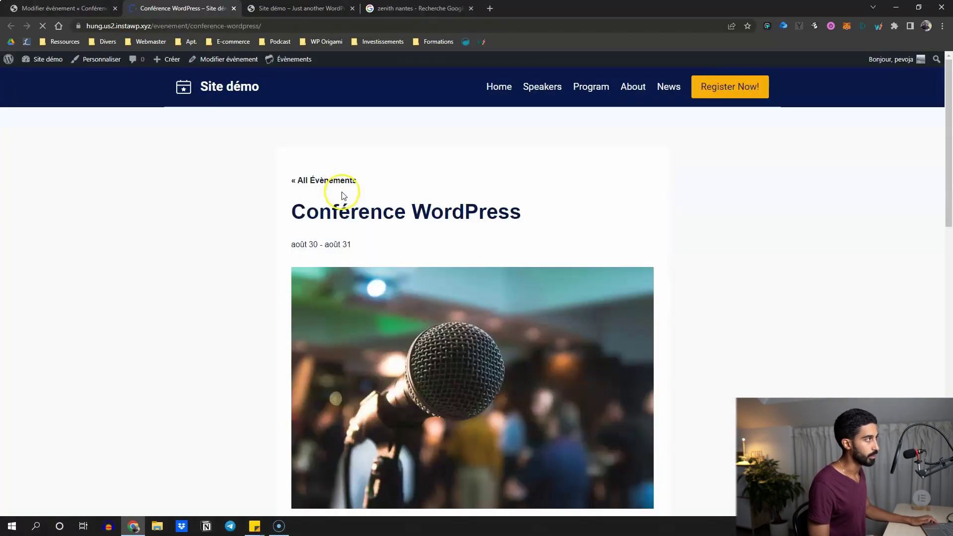
scroll(266, 164, "down", 10)
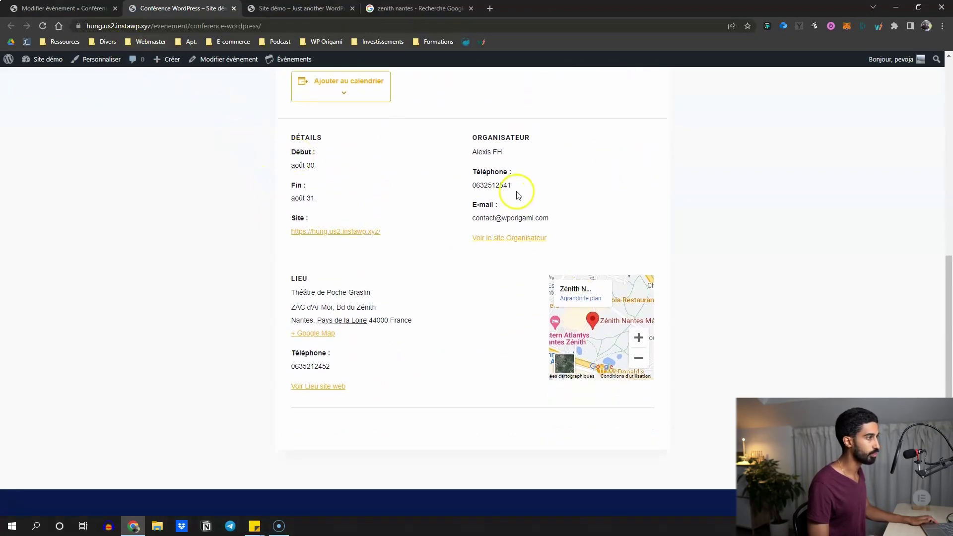
- Turn off the map display for the event's venue and update the event
left_click(65, 8)
scroll(255, 272, "down", 10)
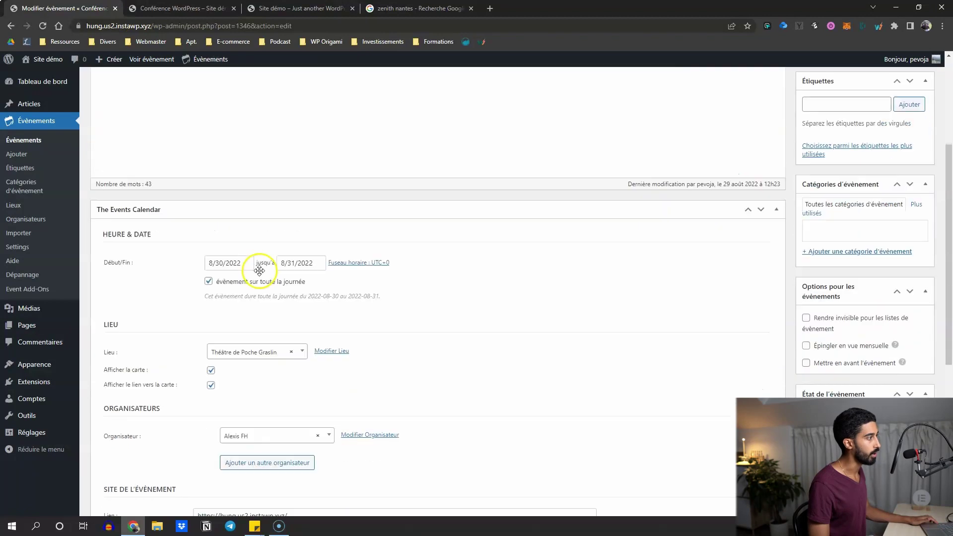
scroll(251, 266, "up", 2)
left_click(210, 169)
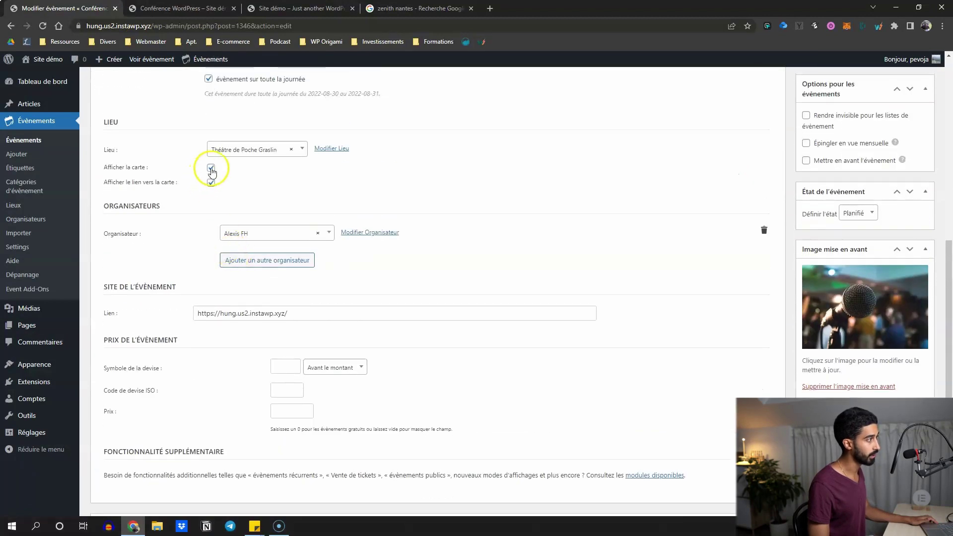
scroll(768, 303, "up", 4)
scroll(768, 303, "up", 2)
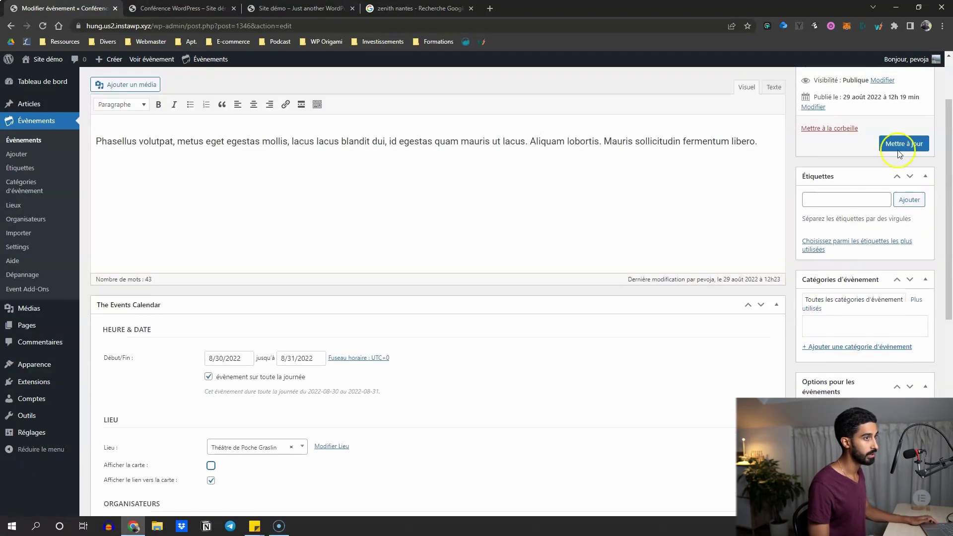
left_click(903, 144)
- Reload the event's public page and check how the details, venue and organizer are laid out
left_click(179, 8)
left_click(43, 26)
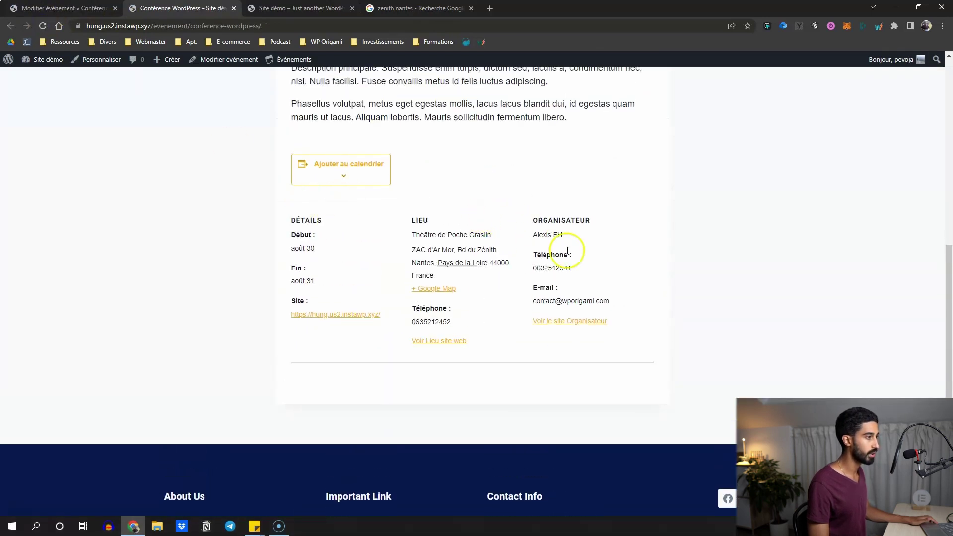
scroll(570, 251, "up", 3)
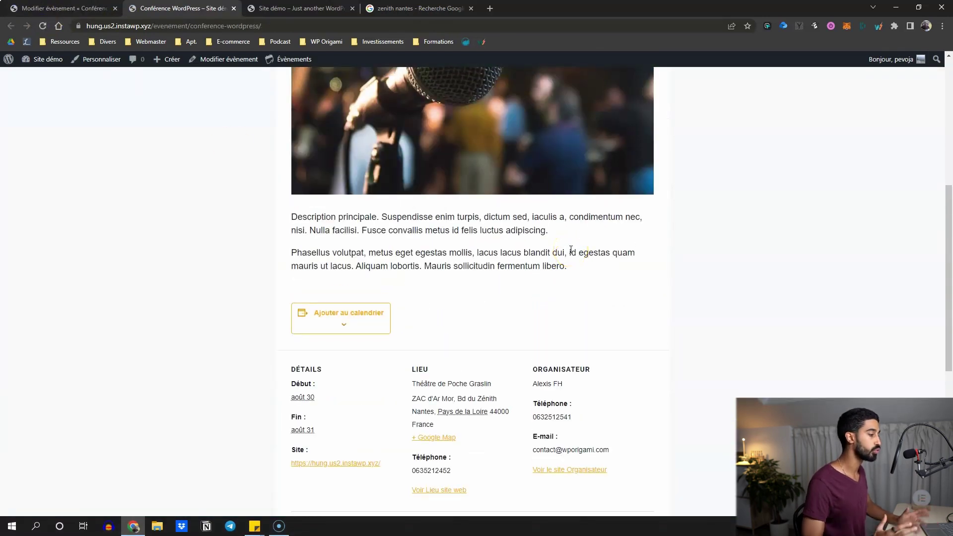
scroll(570, 251, "down", 3)
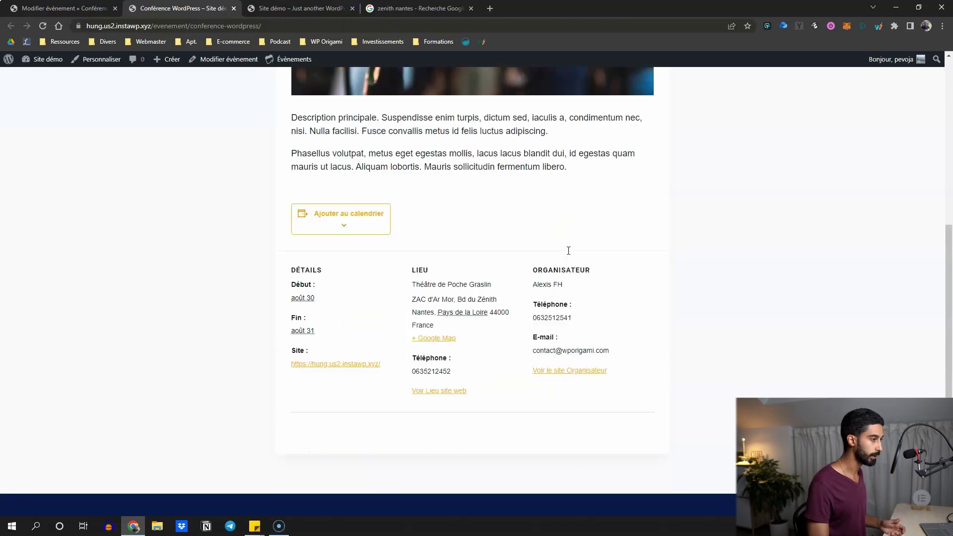
- Compare the venue's map link option in the event editor with the Google Map link on the public page
left_click(107, 9)
scroll(404, 247, "down", 5)
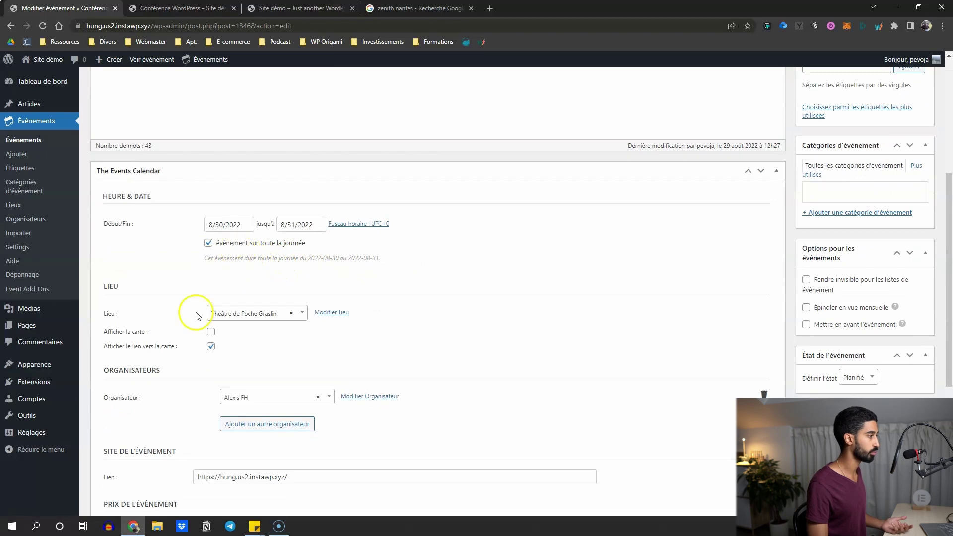
scroll(199, 298, "down", 1)
scroll(207, 286, "down", 1)
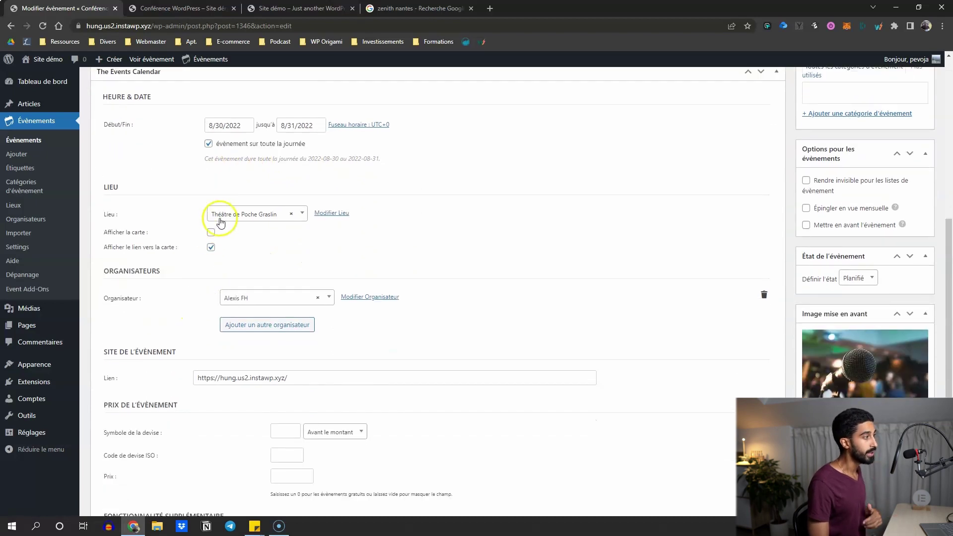
scroll(229, 283, "down", 3)
scroll(238, 262, "up", 7)
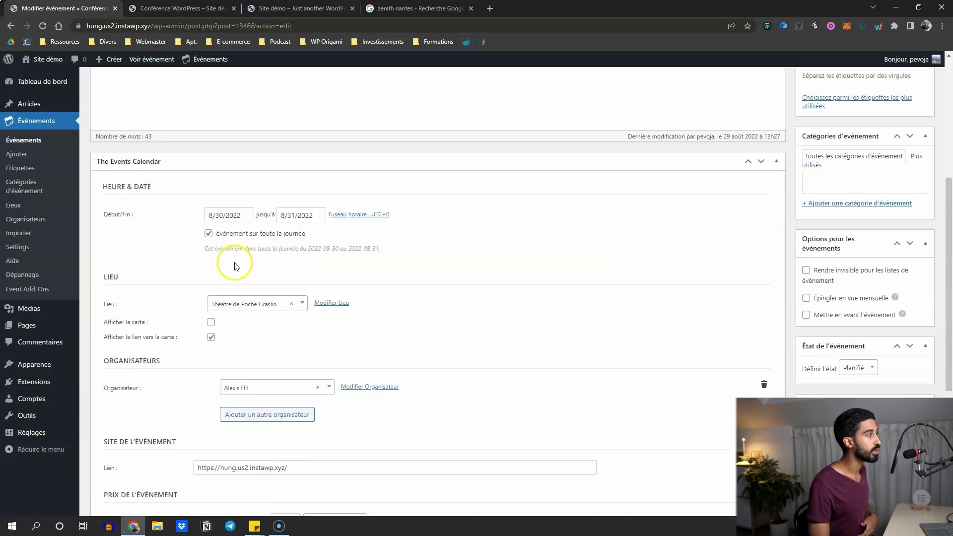
scroll(231, 262, "down", 8)
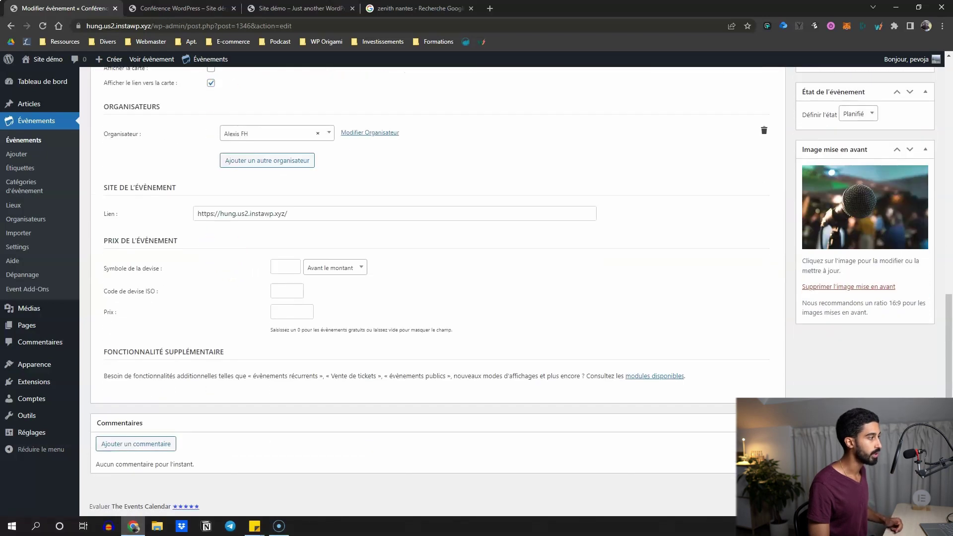
key("ctrl+Tab")
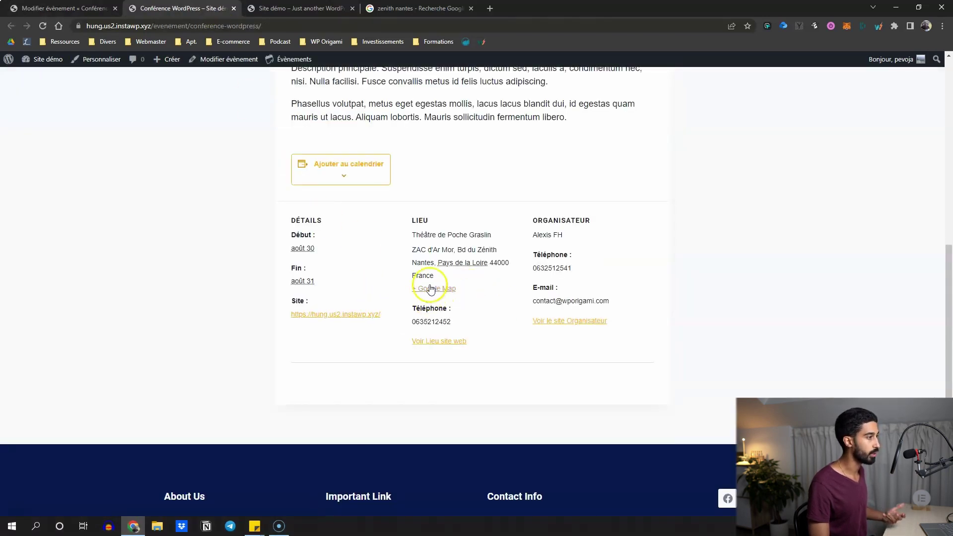
key("ctrl+shift+Tab")
scroll(213, 189, "up", 3)
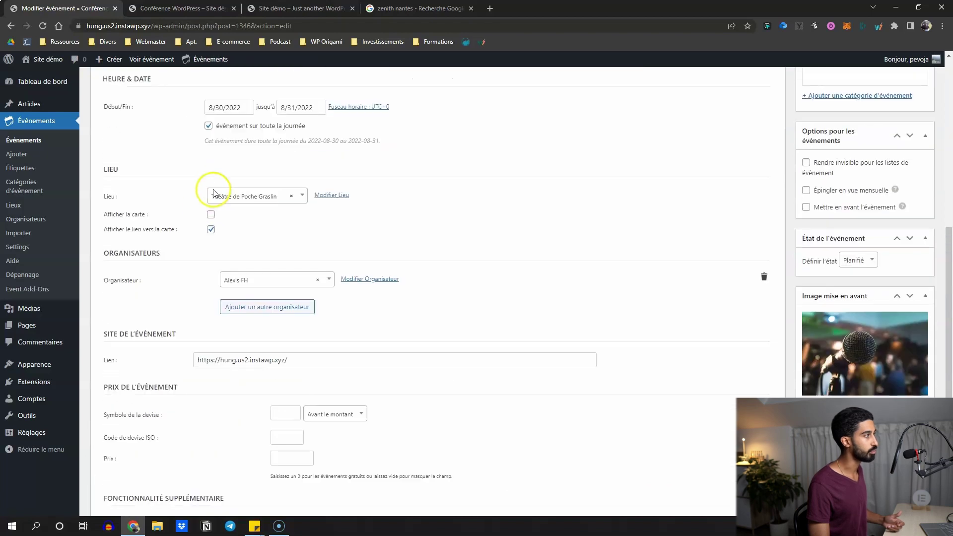
scroll(191, 256, "down", 1)
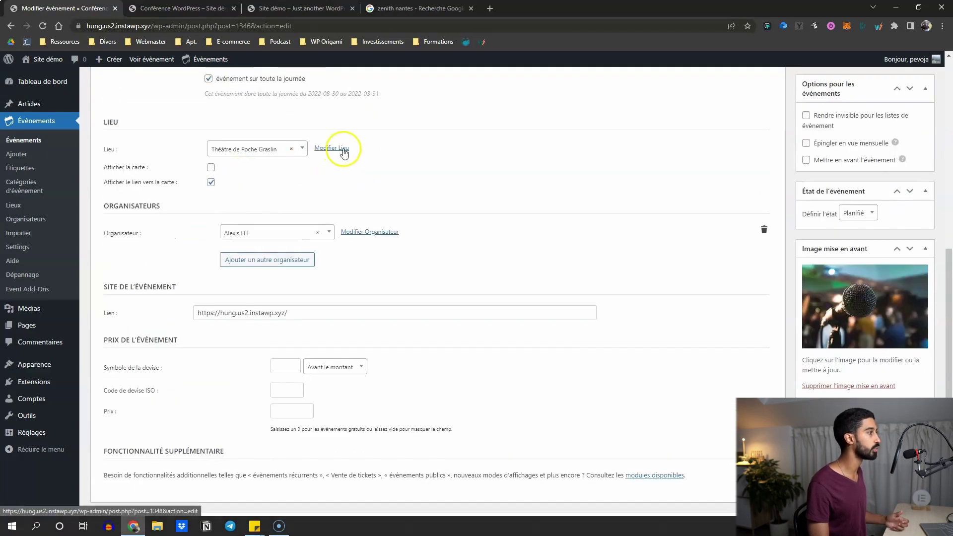
- Open the edit pages of the event's venue and organizer and examine their information fields
left_click(333, 195)
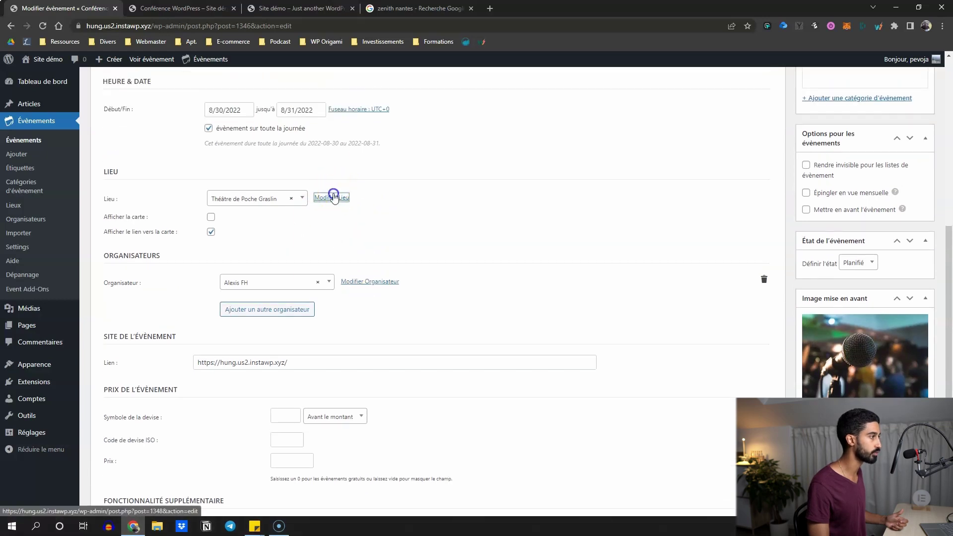
left_click(62, 8)
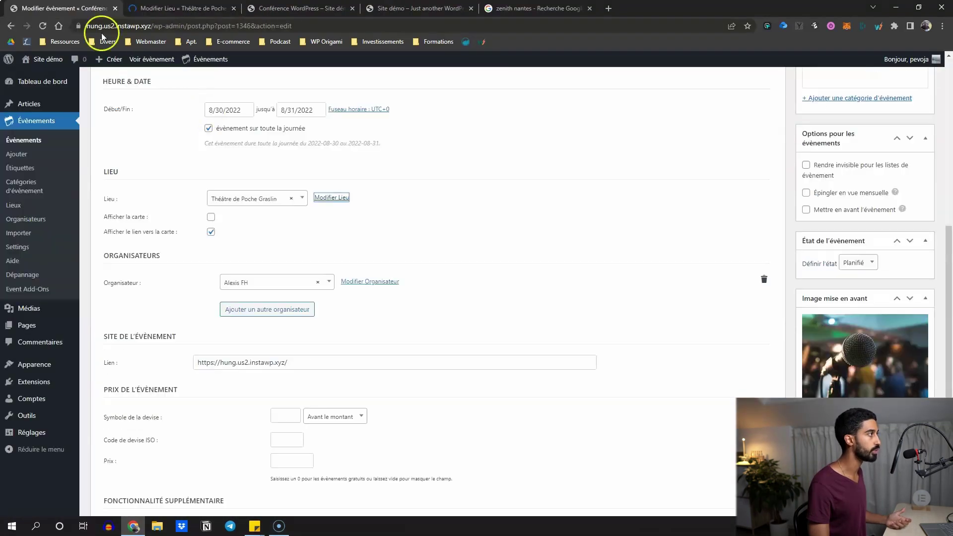
left_click(362, 281)
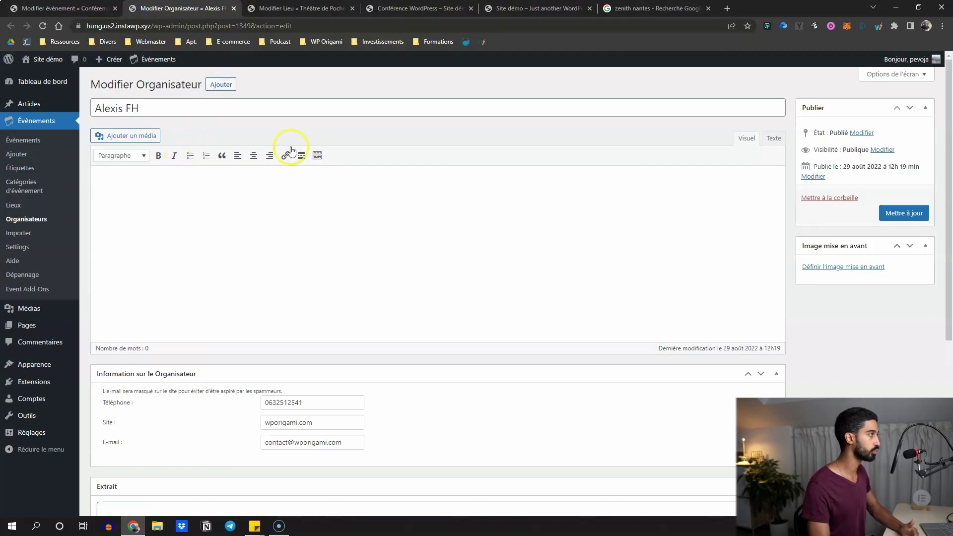
scroll(285, 176, "down", 2)
left_click(278, 8)
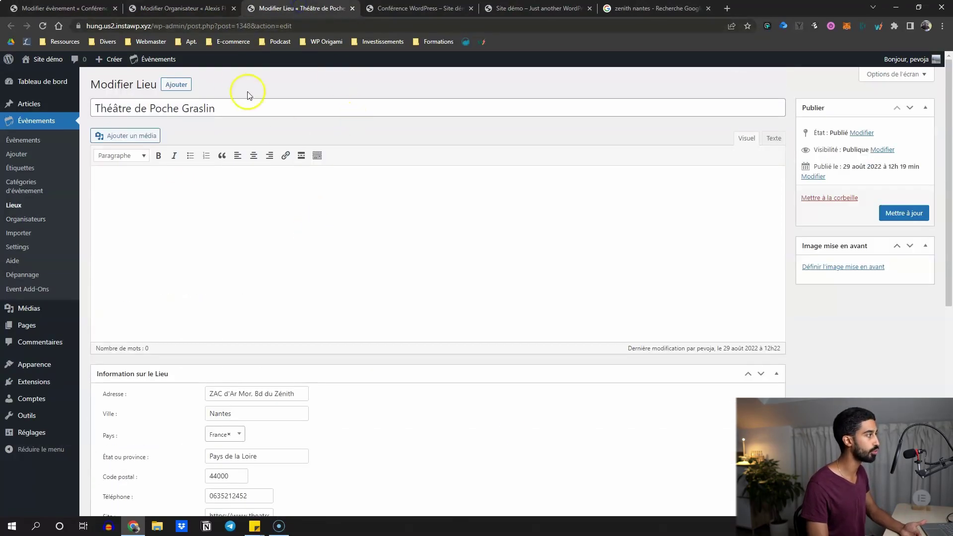
- Close the venue and organizer edit pages and return to the Conférence WordPress event editor
left_click(352, 8)
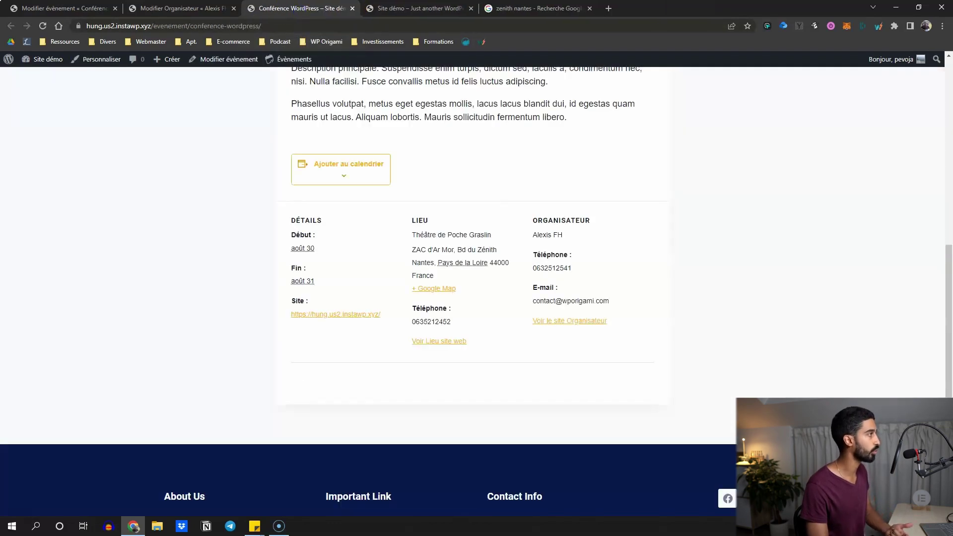
left_click(181, 8)
left_click(234, 9)
left_click(64, 8)
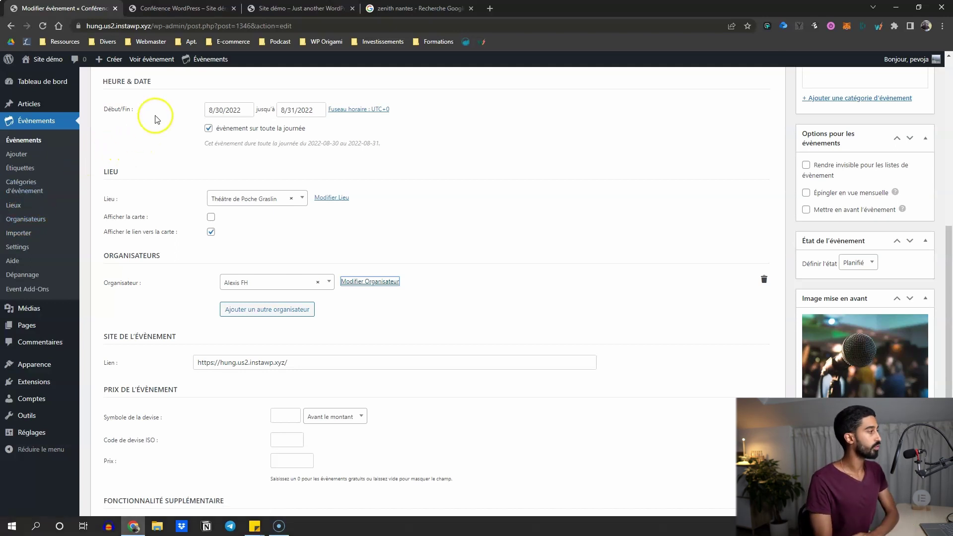
- Set the event price to 20 with the currency symbol € and the ISO currency code EUR
scroll(235, 310, "down", 3)
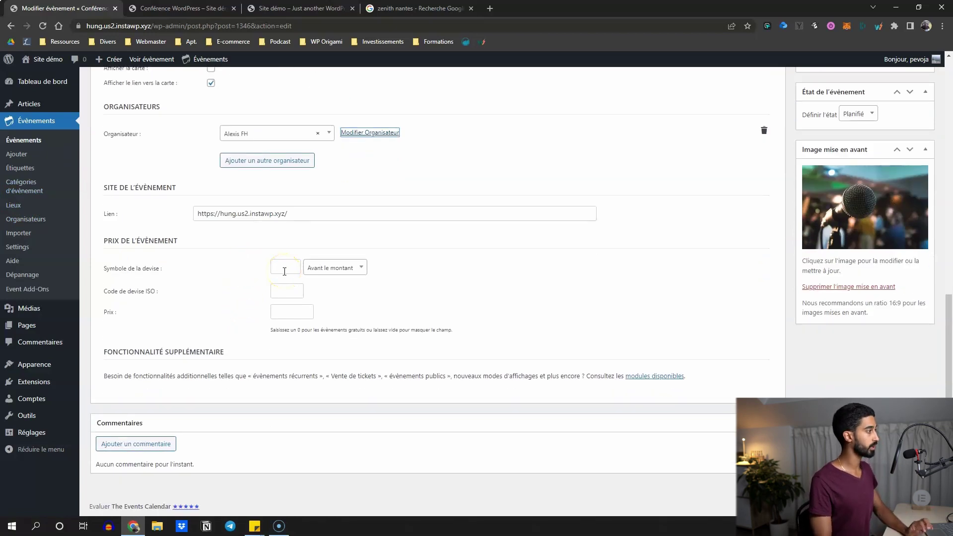
left_click(283, 271)
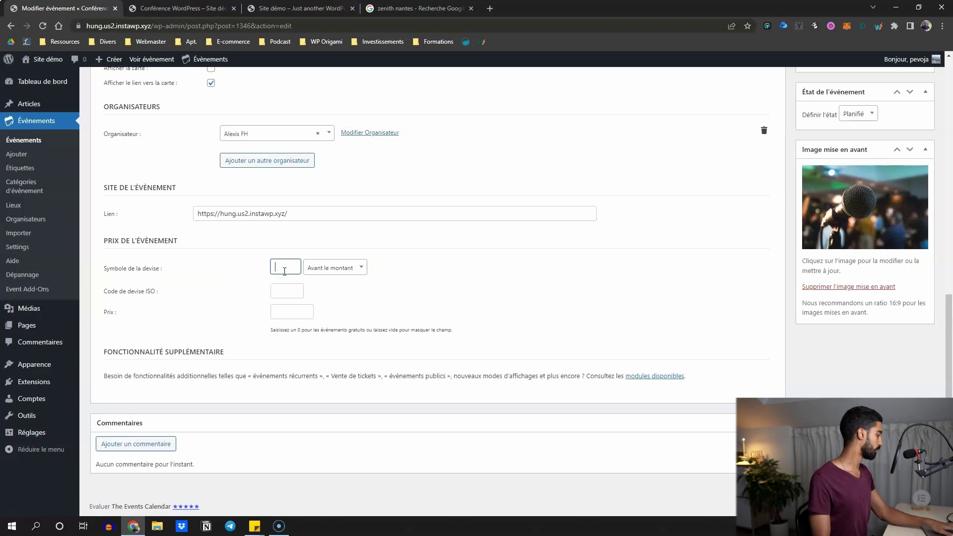
type("€")
left_click(284, 287)
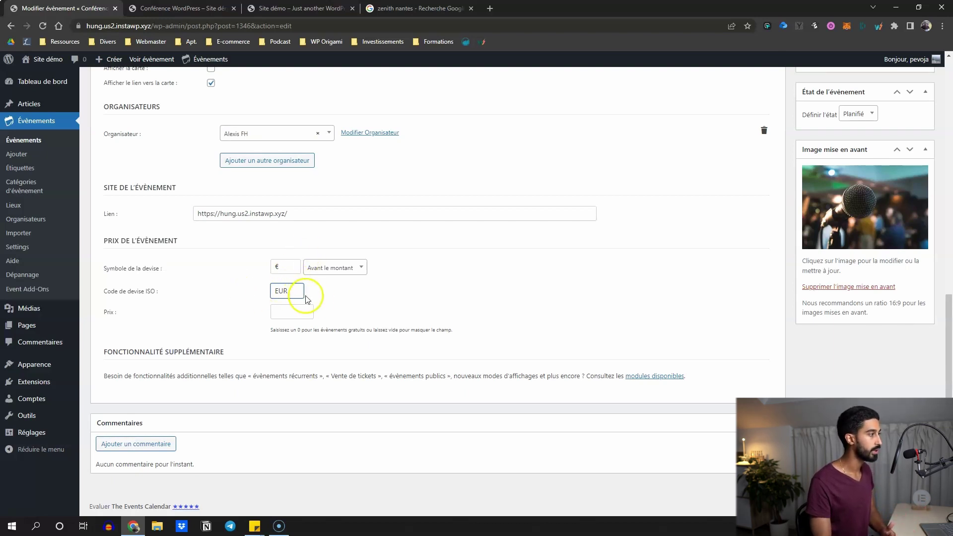
left_click(289, 312)
type("20")
left_click(236, 322)
- Add the tags site internet, cms and marketing digital to the Conférence WordPress event
scroll(613, 313, "up", 6)
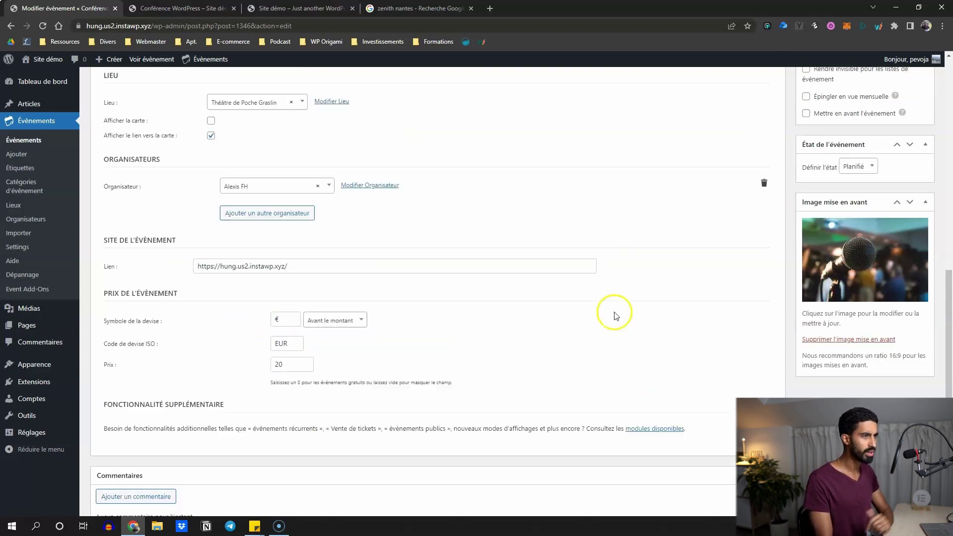
scroll(764, 293, "up", 3)
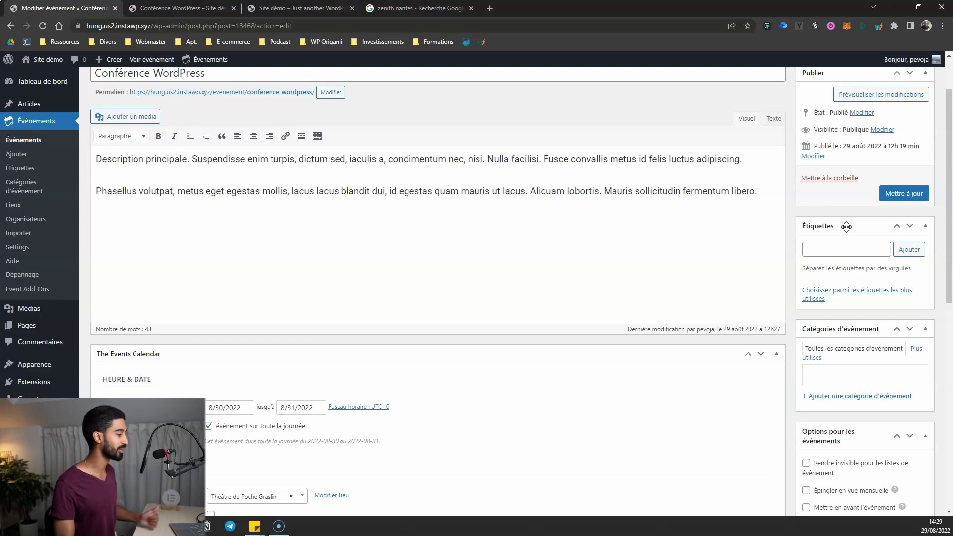
left_click(844, 249)
type("site internet, cms, marketing")
left_click_drag(839, 249, 800, 249)
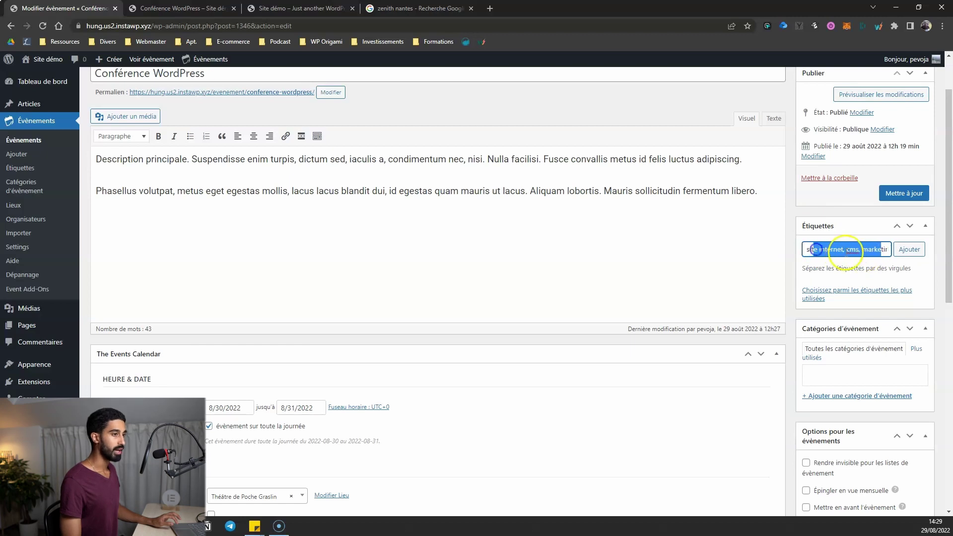
left_click(853, 250)
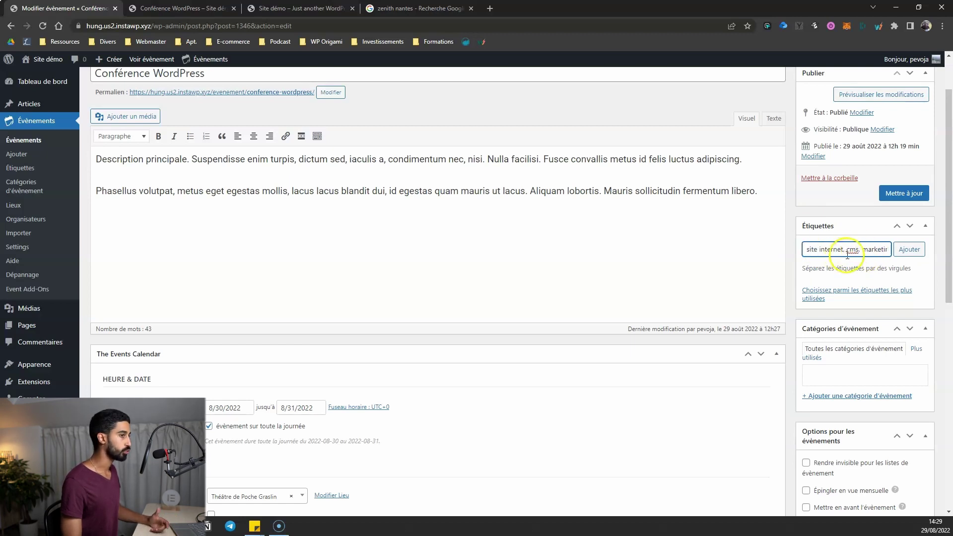
left_click(909, 249)
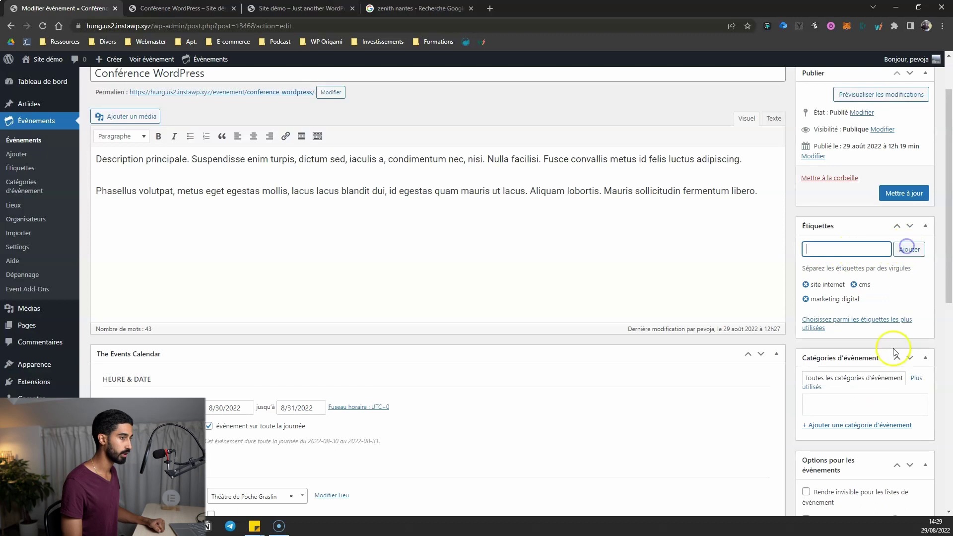
- Create the event category WordPress for the Conférence WordPress event and update the event
scroll(868, 290, "down", 2)
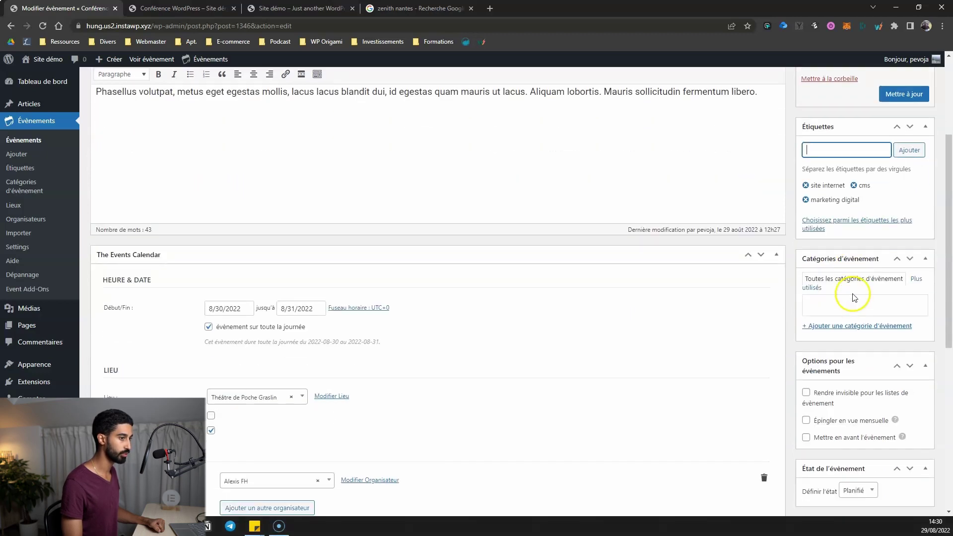
left_click(831, 327)
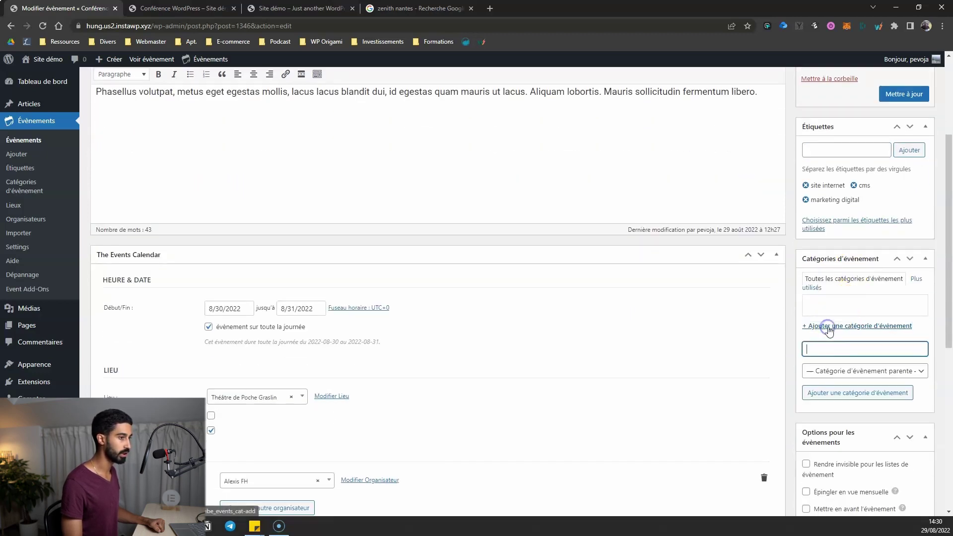
type("WordPress")
left_click(845, 398)
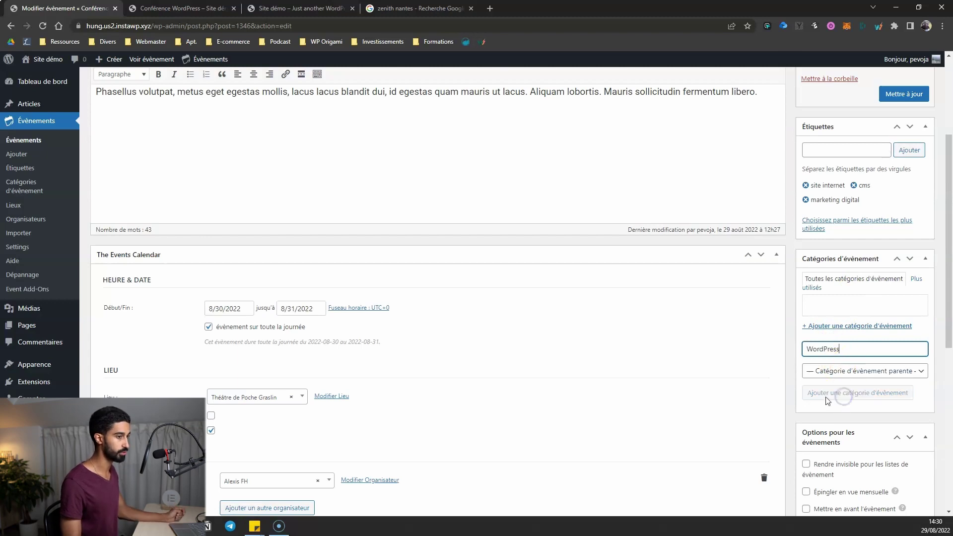
left_click(903, 94)
- Check the price, category and tags in the details section of the public Conférence WordPress event page
left_click(178, 8)
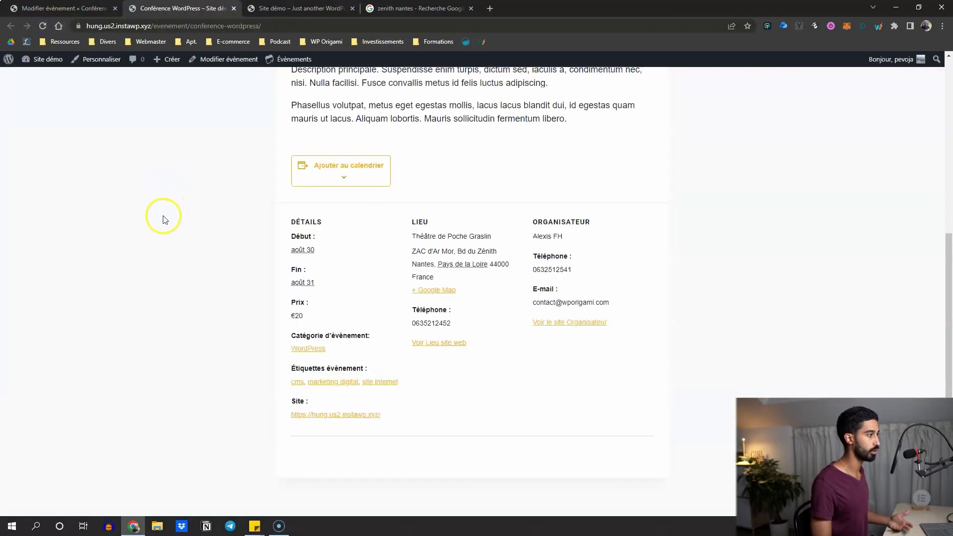
scroll(268, 293, "down", 3)
left_click_drag(305, 268, 292, 267)
left_click(272, 283)
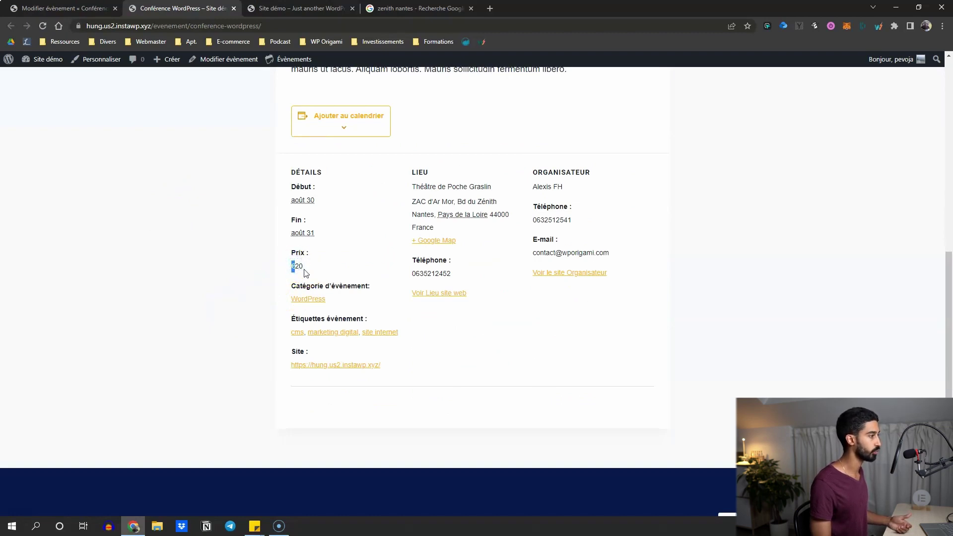
left_click(303, 269)
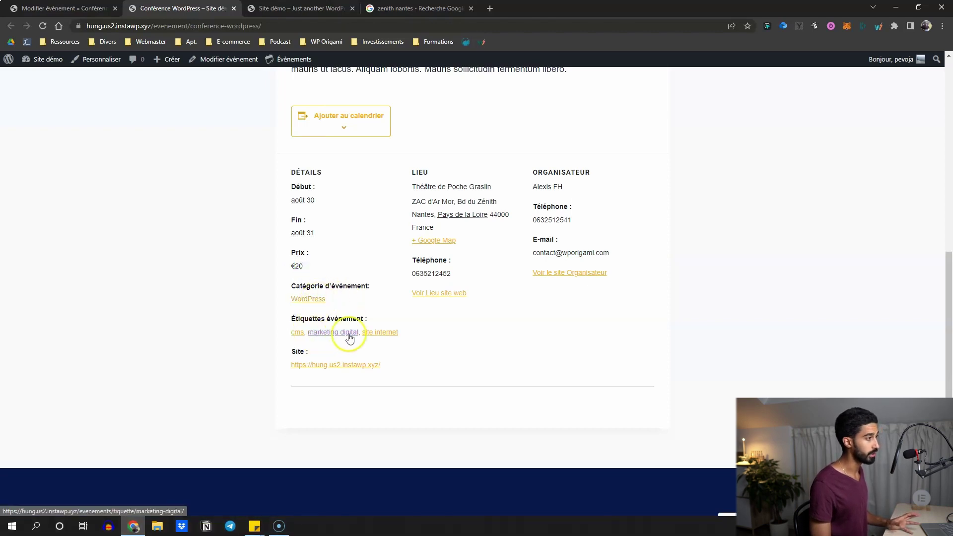
scroll(304, 358, "up", 1)
- View the WordPress event category's archive page and its URL, and return to the event page
left_click(304, 353)
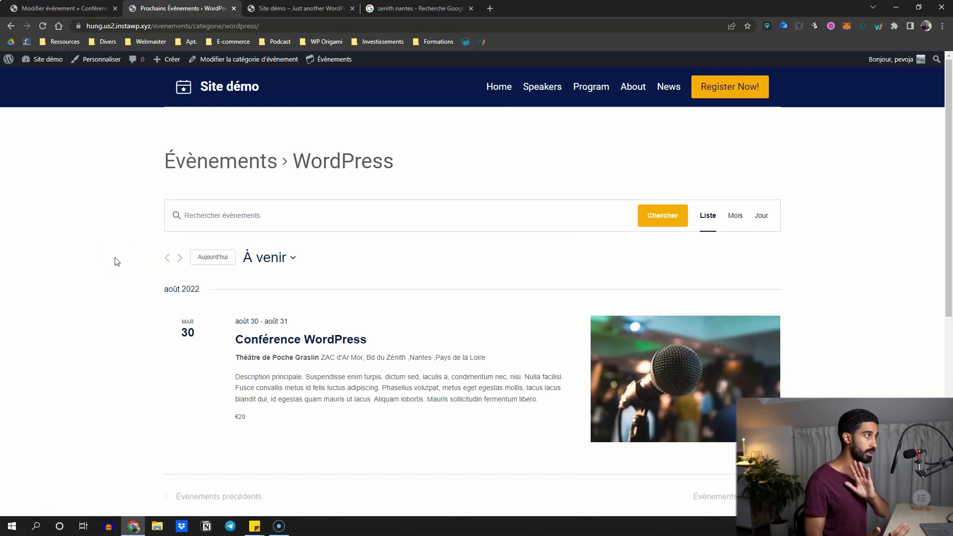
left_click_drag(165, 26, 293, 23)
left_click(294, 23)
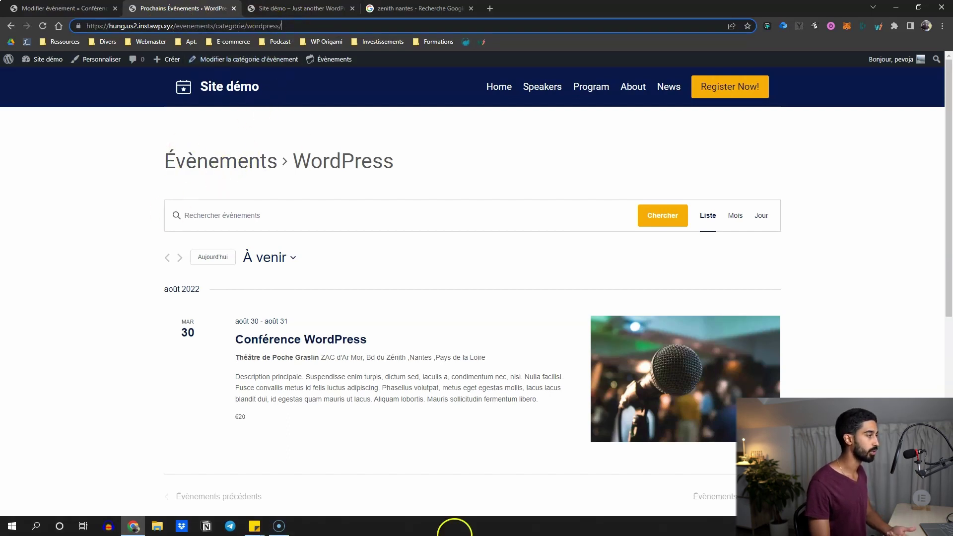
key("alt+Left")
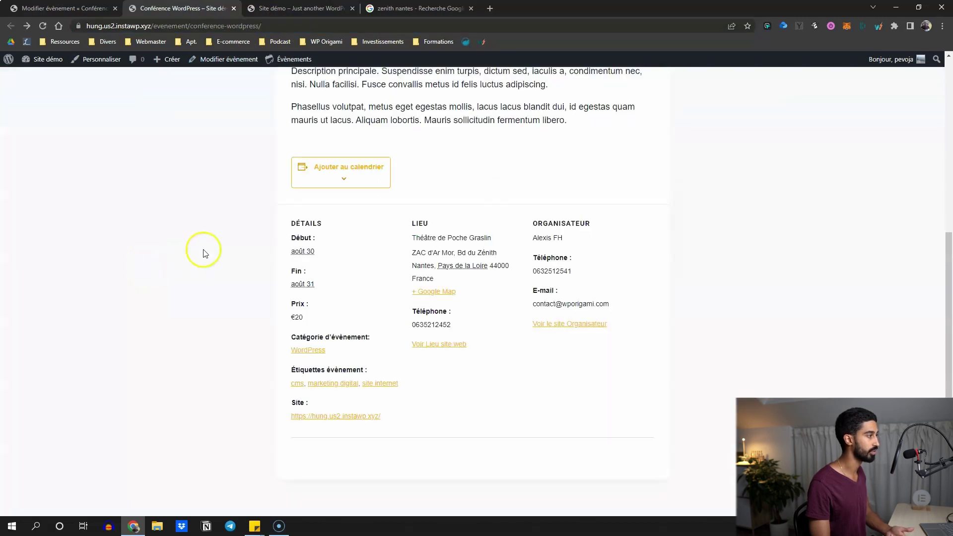
- View the archive page of the marketing digital tag and return to the event page
left_click(324, 383)
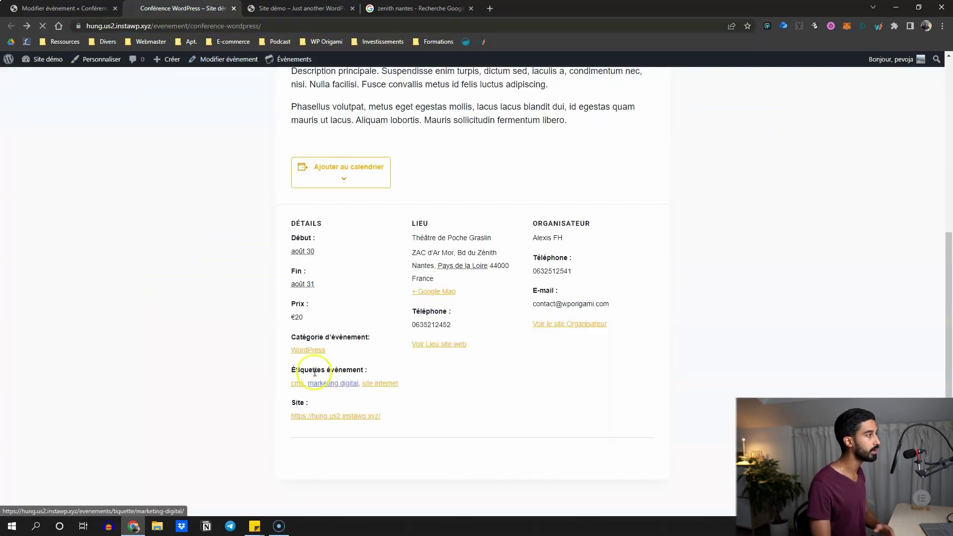
scroll(251, 331, "down", 3)
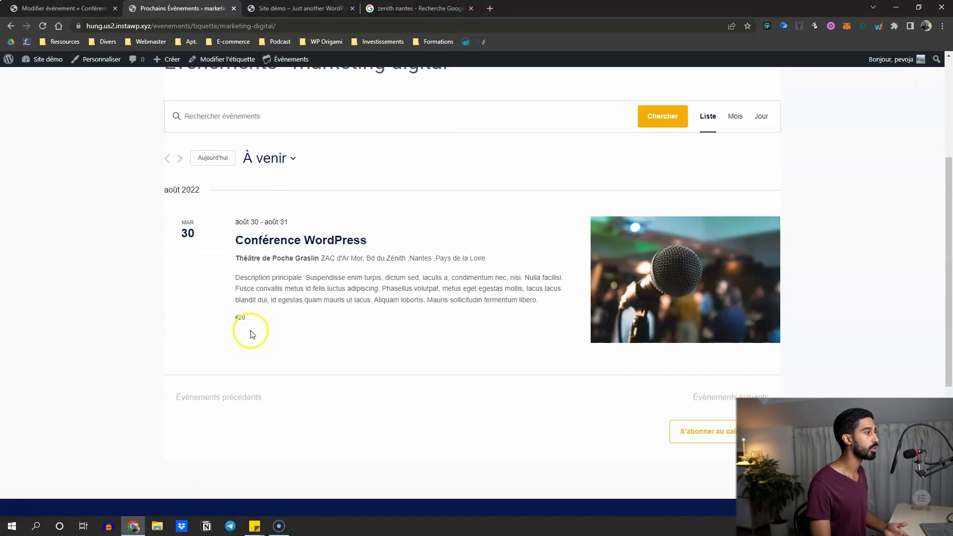
scroll(249, 332, "up", 2)
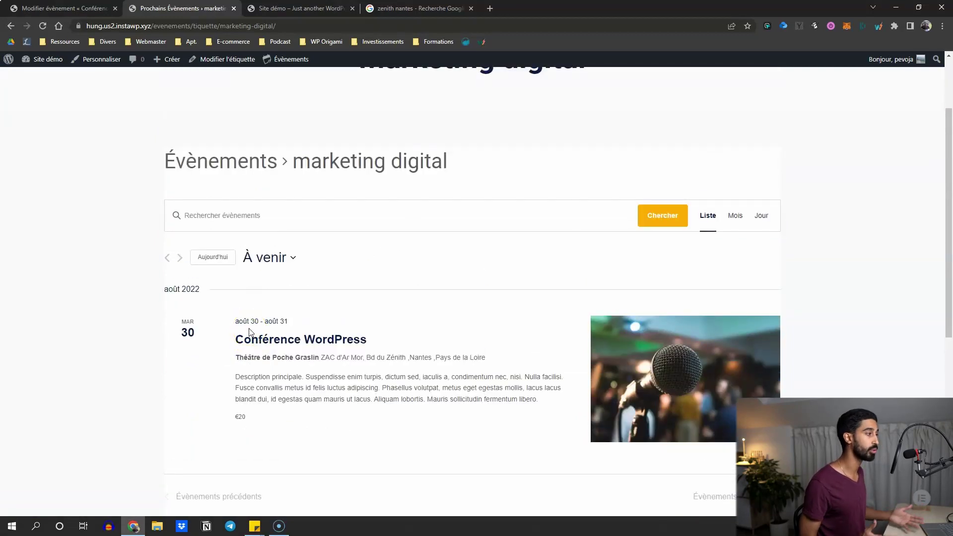
key("alt+Left")
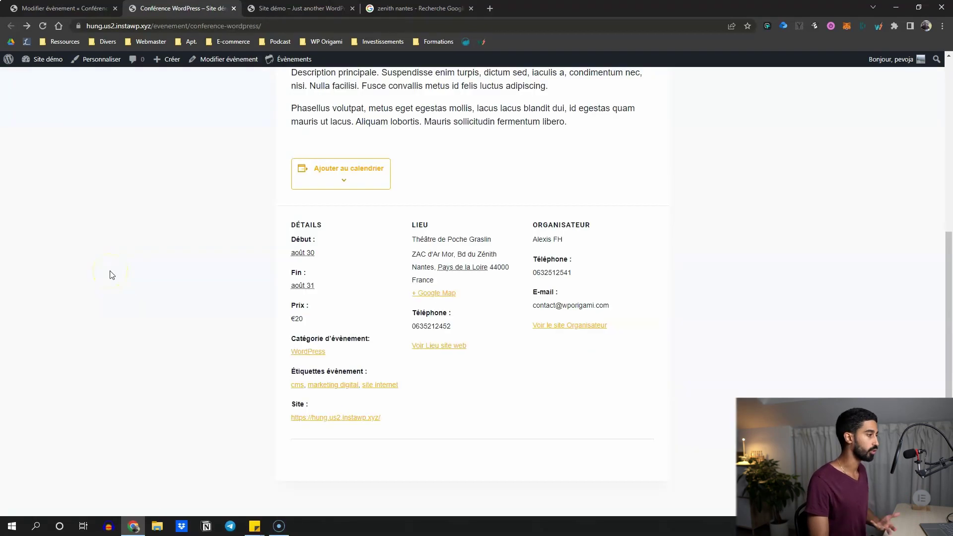
- Review the event's fields in the editor, open the public events calendar and inspect the slug in its URL
key("ctrl+shift+Tab")
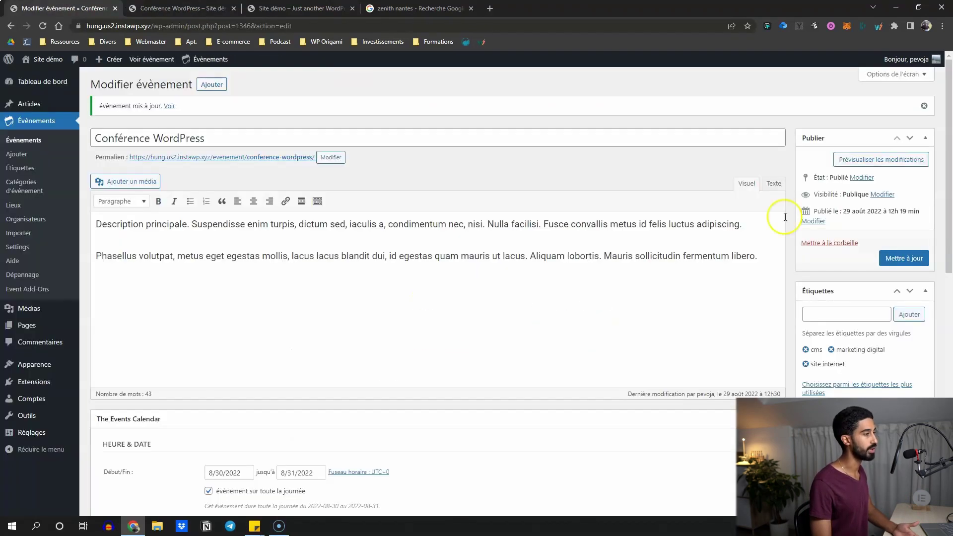
scroll(780, 213, "down", 4)
scroll(781, 346, "down", 3)
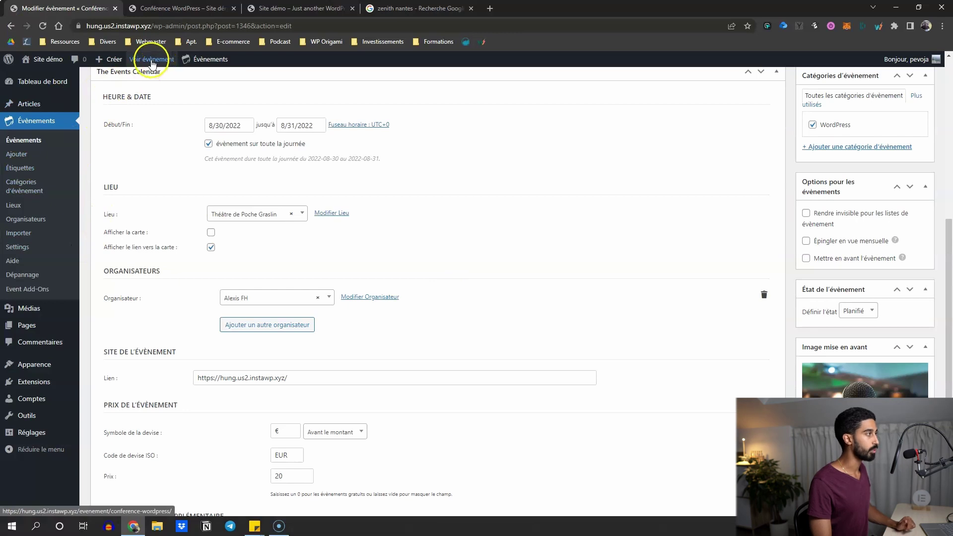
left_click(206, 76)
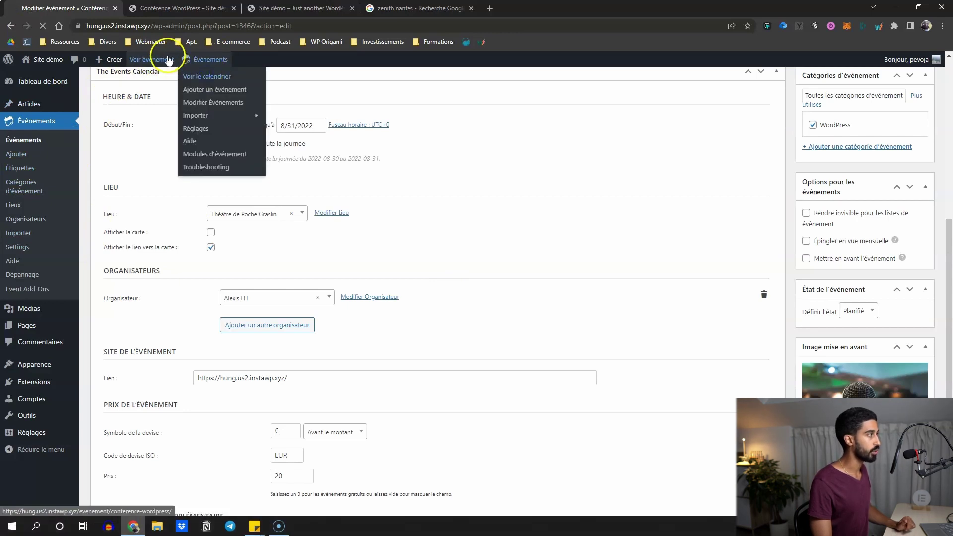
left_click_drag(176, 28, 216, 28)
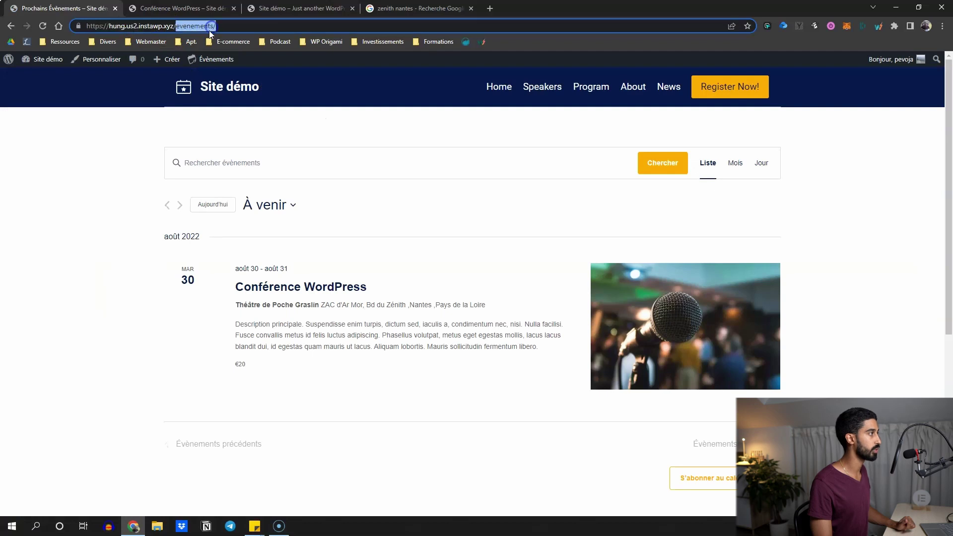
- Review the event permalinks in the Events settings and open the events page from the multiple-events permalink
left_click(49, 60)
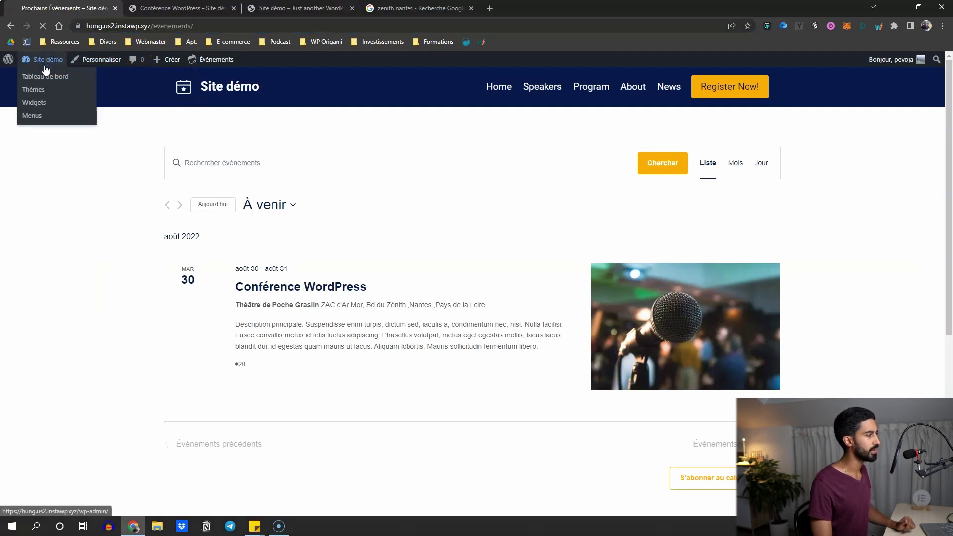
mouse_move(57, 166)
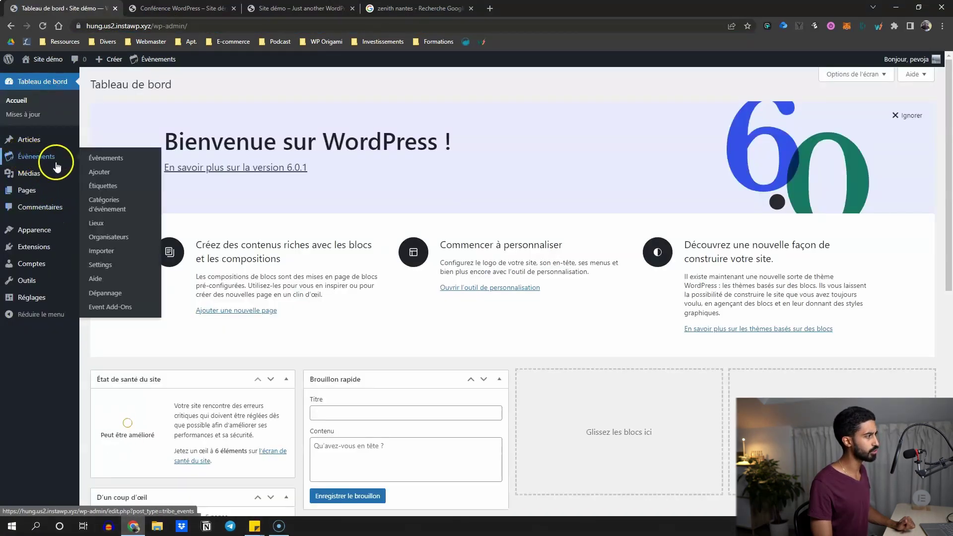
left_click(106, 267)
scroll(102, 240, "down", 7)
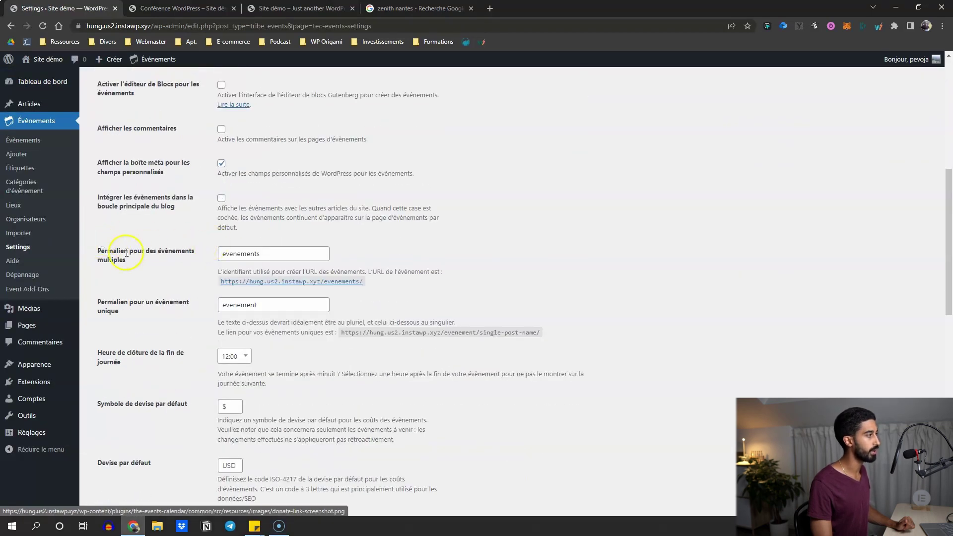
left_click(272, 283)
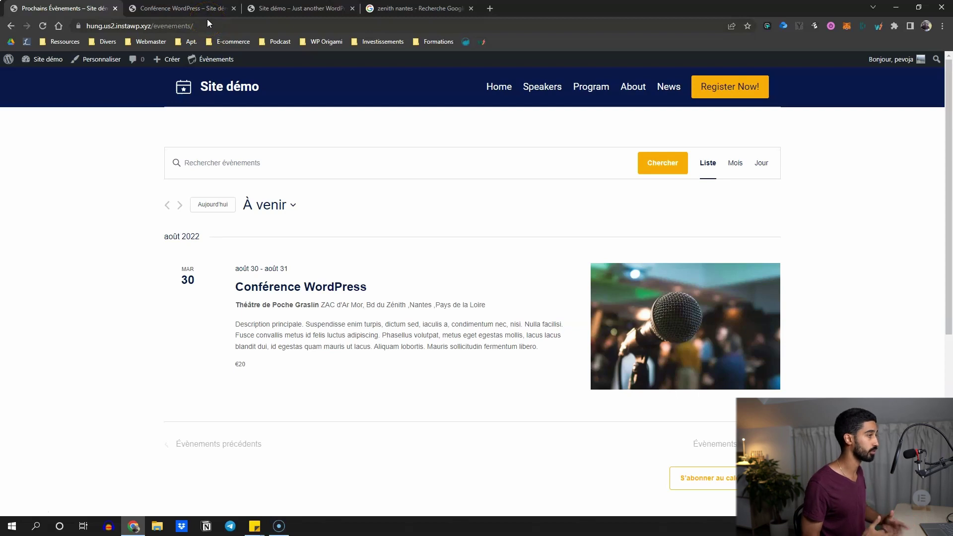
- Copy the URL of the public events page
left_click(196, 25)
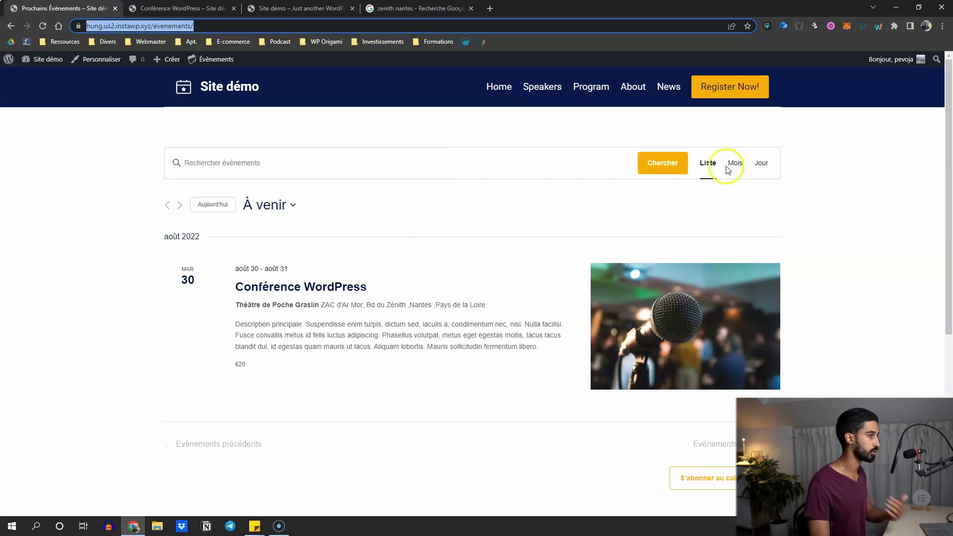
left_click(744, 159)
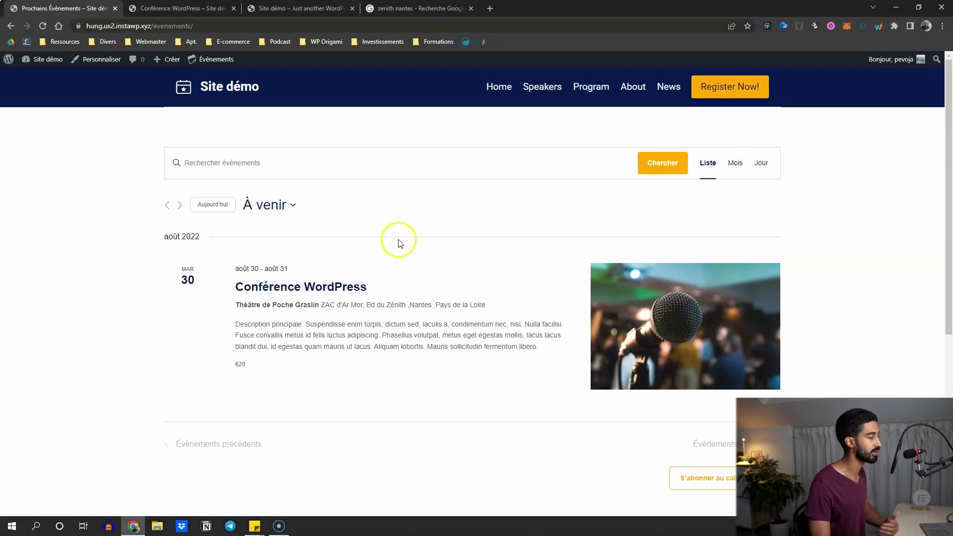
left_click(228, 26)
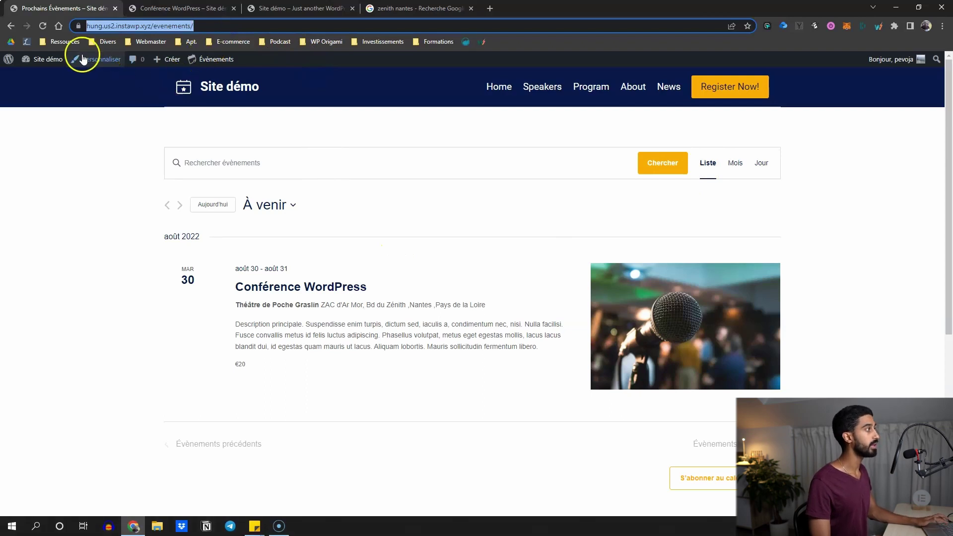
- Open the Event Menu for editing in the WordPress admin and assign it to the Primary display location
mouse_move(58, 63)
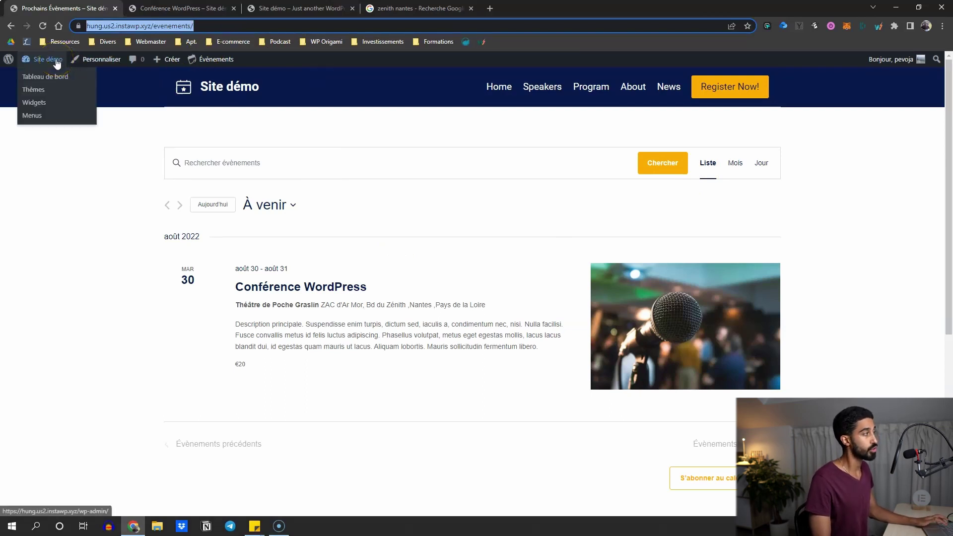
left_click(58, 64)
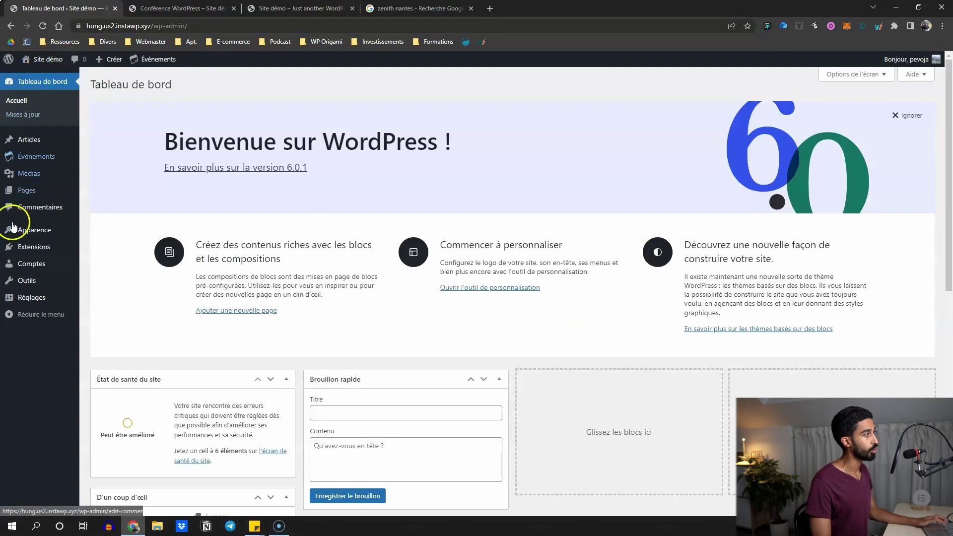
mouse_move(31, 230)
left_click(103, 272)
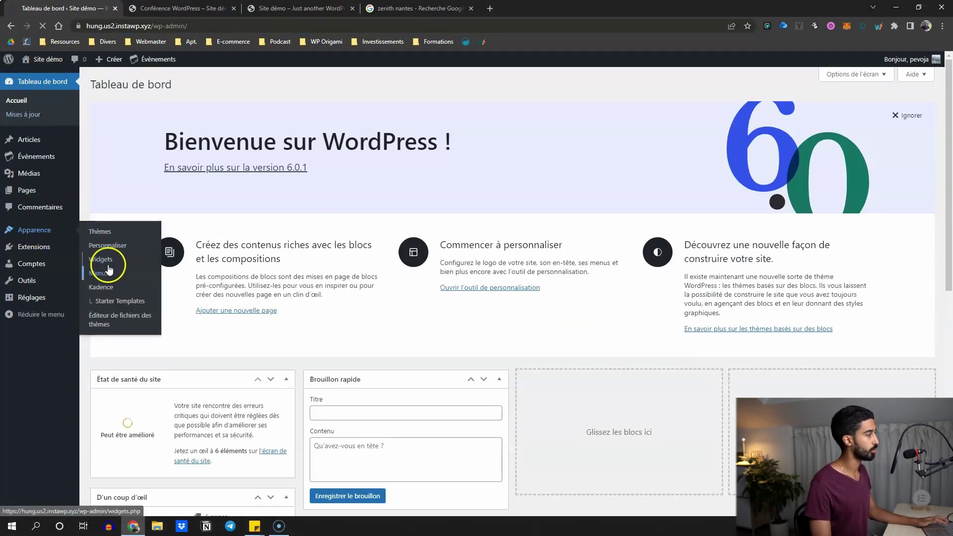
scroll(386, 405, "down", 1)
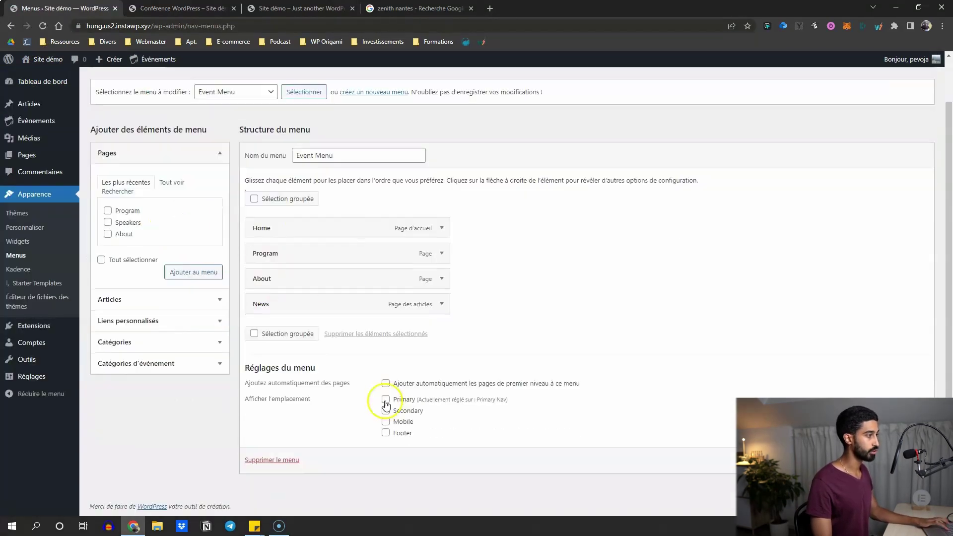
- Add a custom link labelled Conférences, pointing to the copied events page URL, to the Event Menu
left_click(175, 183)
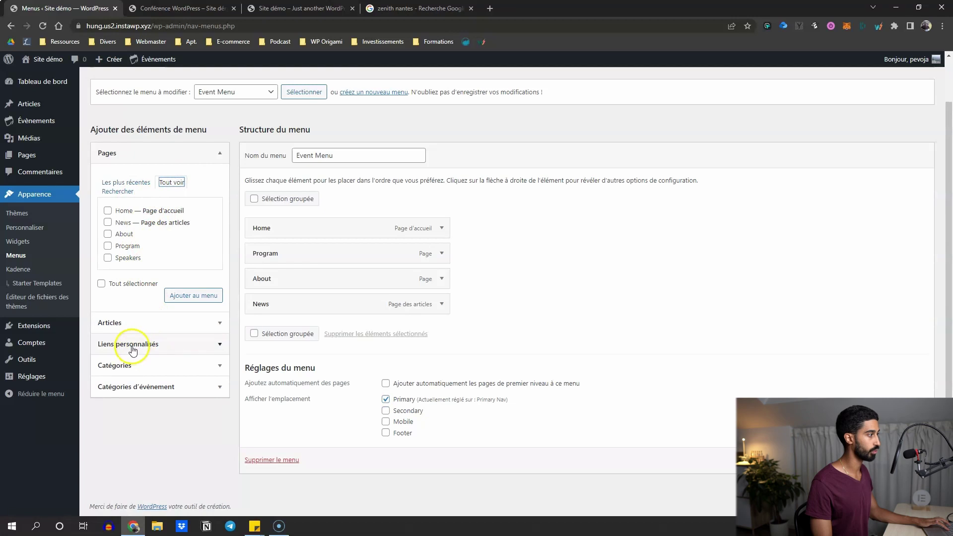
left_click(134, 386)
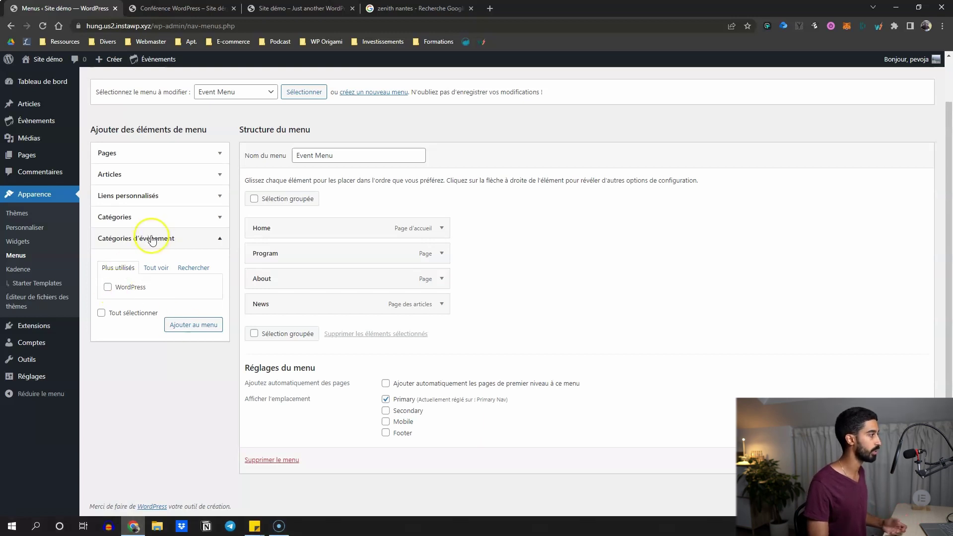
left_click(143, 196)
left_click(178, 226)
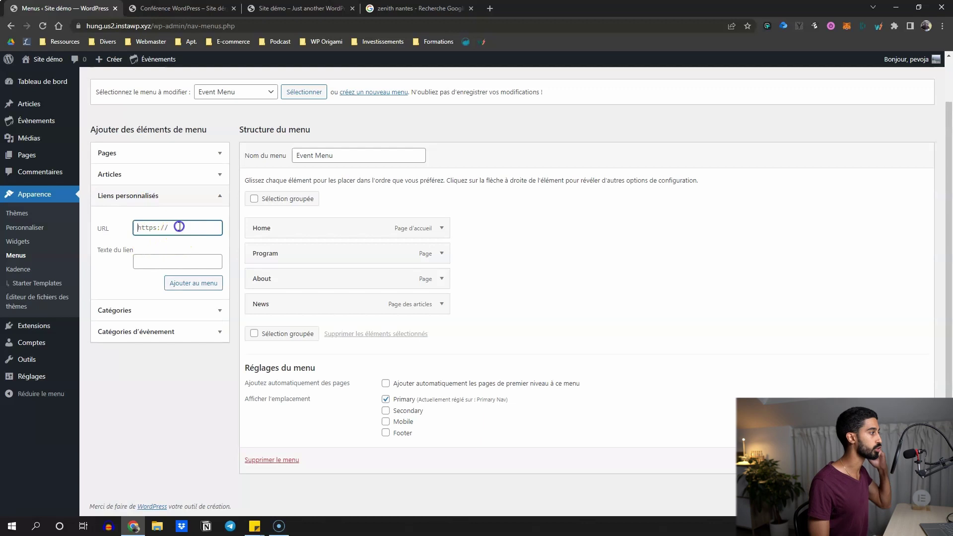
key("ctrl+v")
left_click(161, 264)
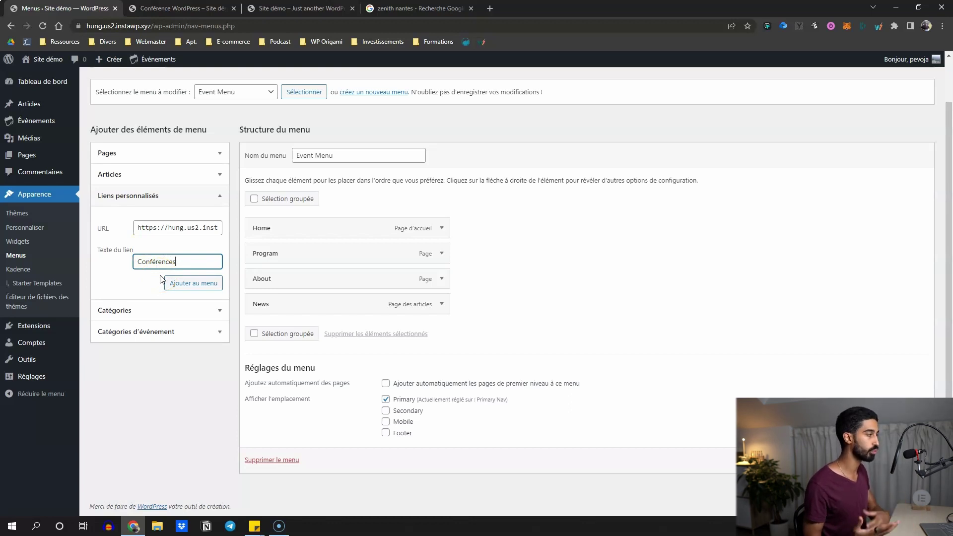
left_click(168, 284)
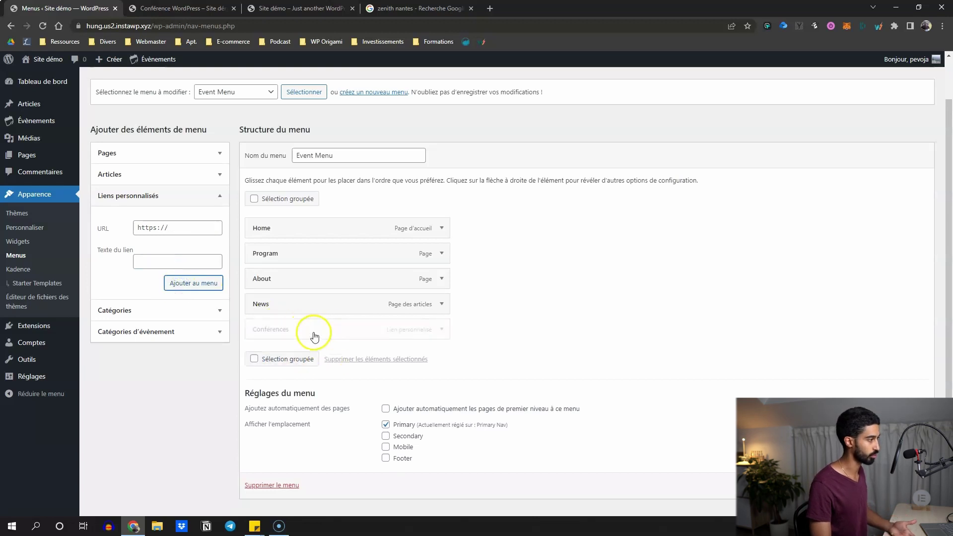
- Save the Event Menu and open the site's home page to check its navigation
scroll(596, 422, "down", 1)
left_click(876, 467)
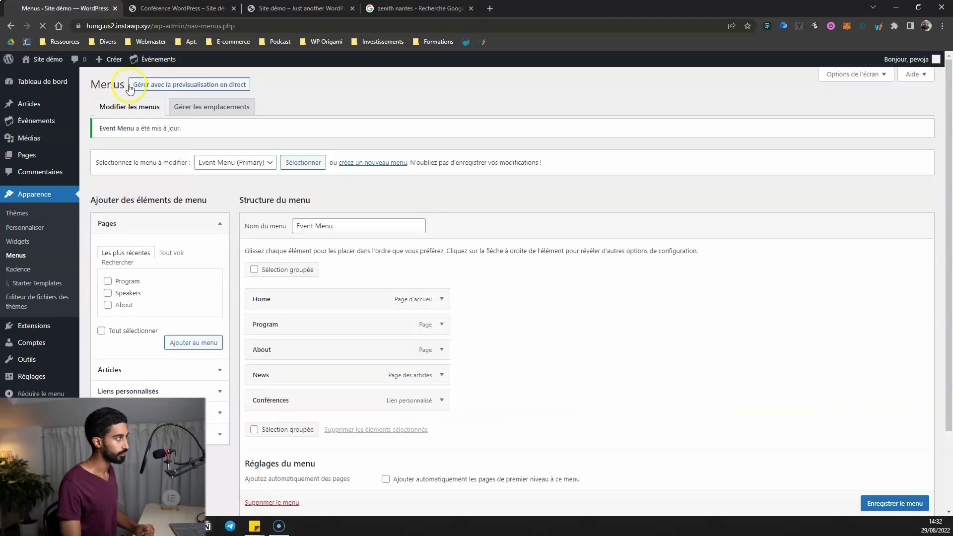
left_click(48, 59)
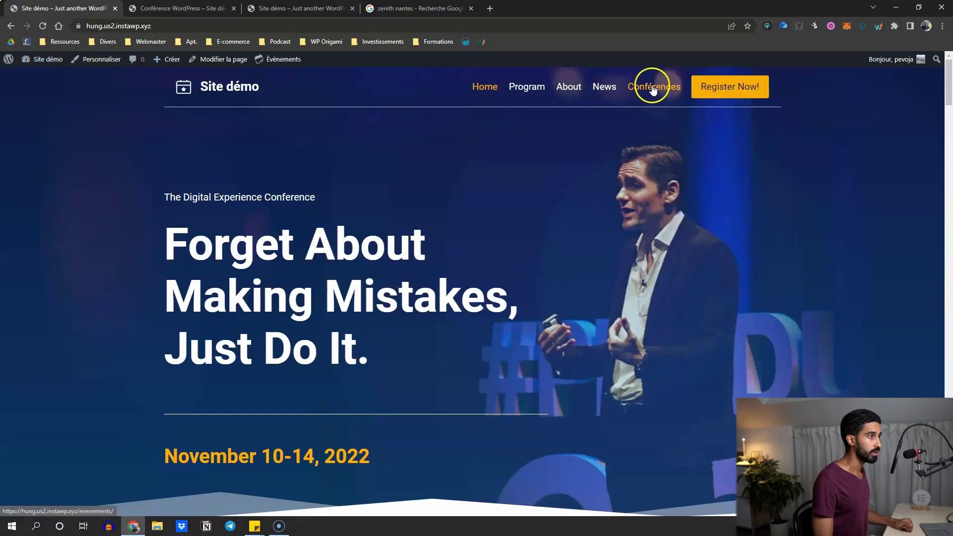
- Follow the Conférences link in the site navigation and review the public page of the Conférence WordPress event
scroll(442, 159, "down", 5)
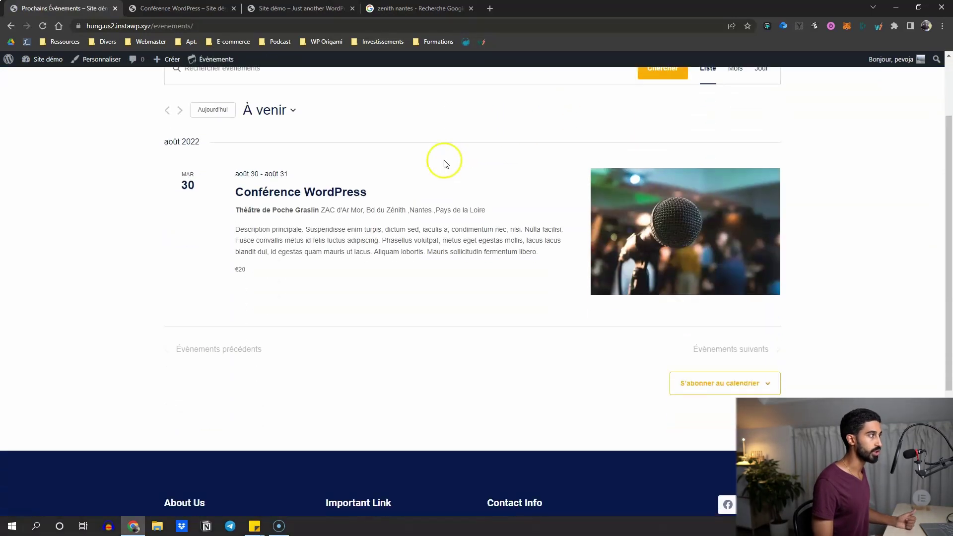
scroll(347, 160, "up", 5)
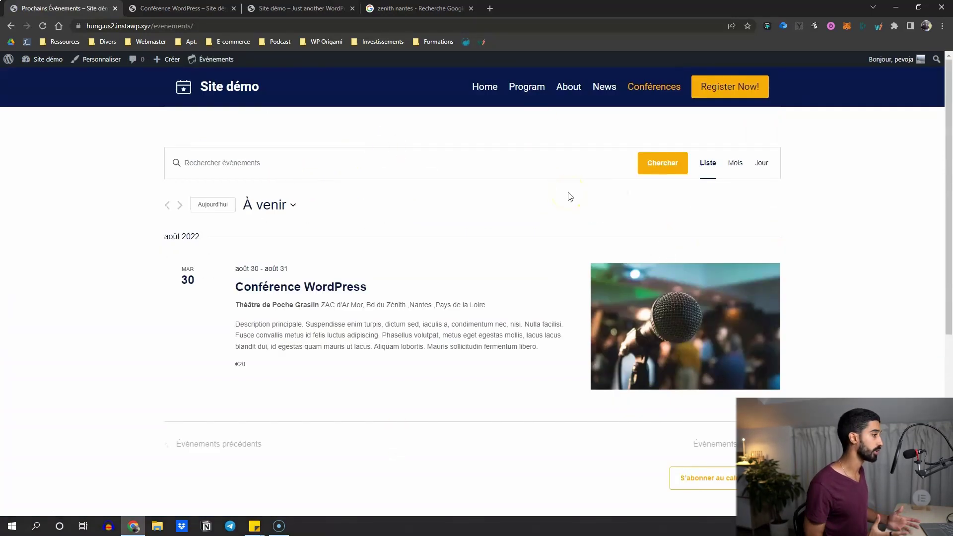
left_click(298, 285)
scroll(437, 210, "down", 9)
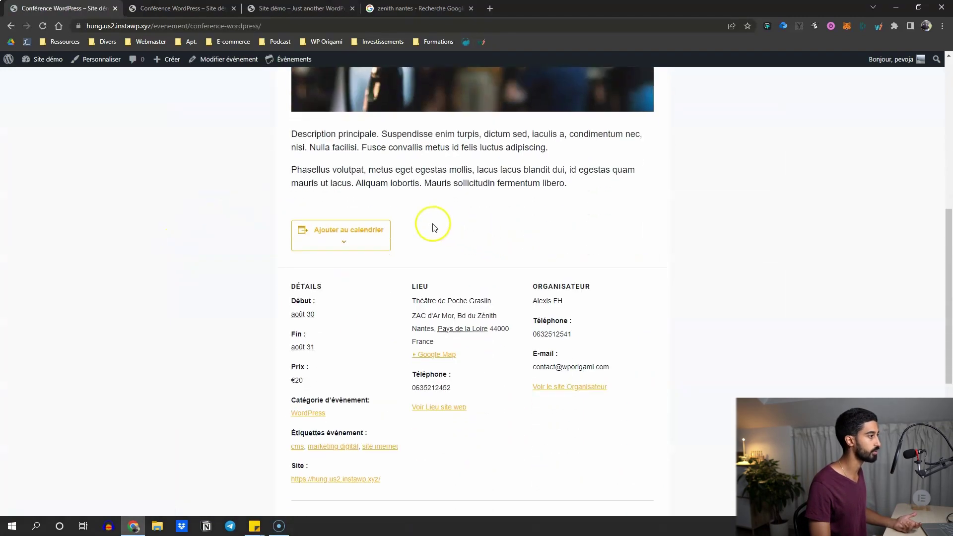
scroll(397, 323, "up", 3)
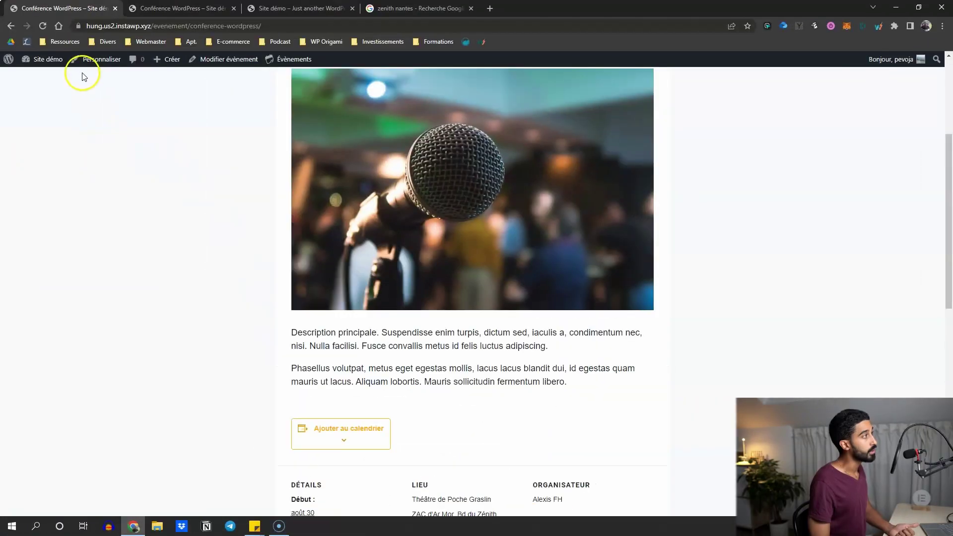
- Return to the WordPress dashboard and display the list of event tags
mouse_move(48, 62)
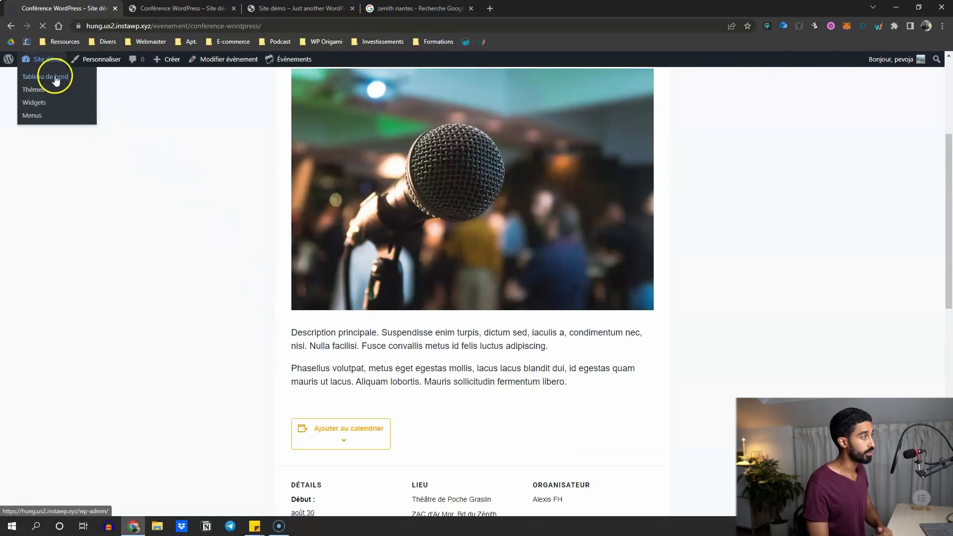
left_click(55, 79)
mouse_move(45, 157)
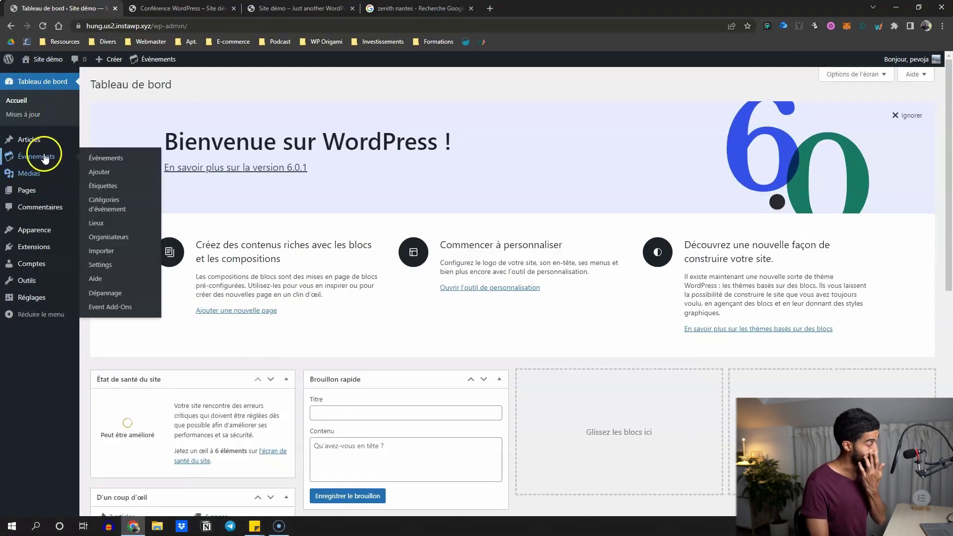
left_click(109, 187)
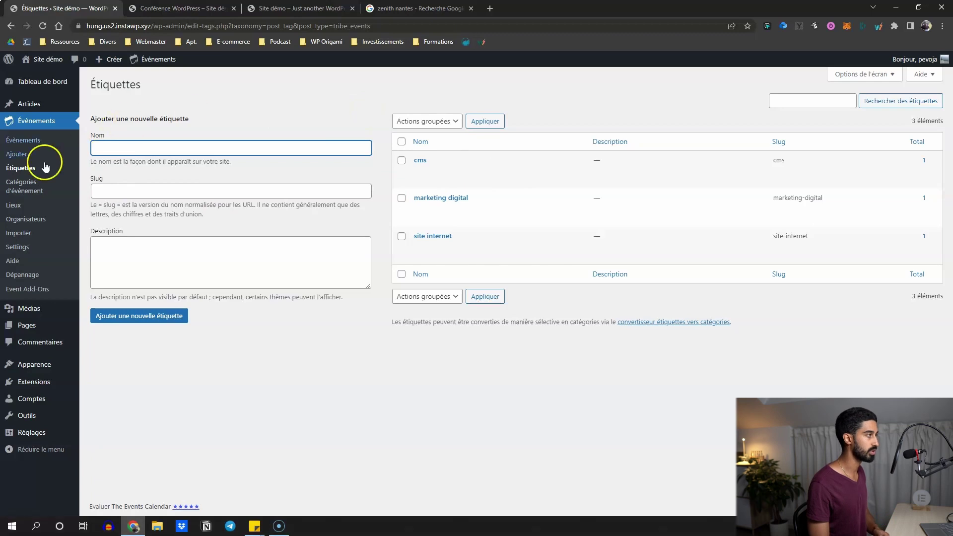
- Display the event categories and check the WordPress category's public page in a separate tab, closing it when done
left_click(33, 187)
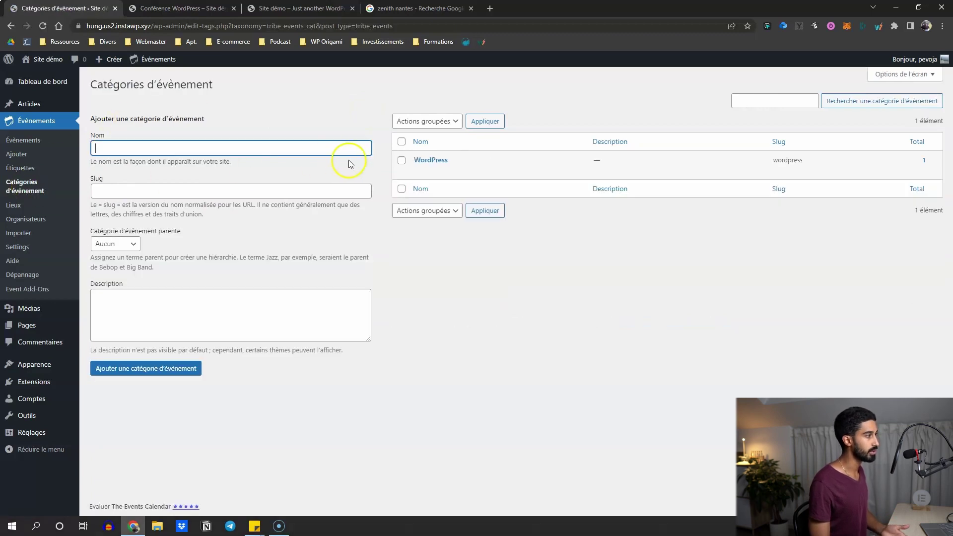
right_click(543, 172)
left_click(575, 179)
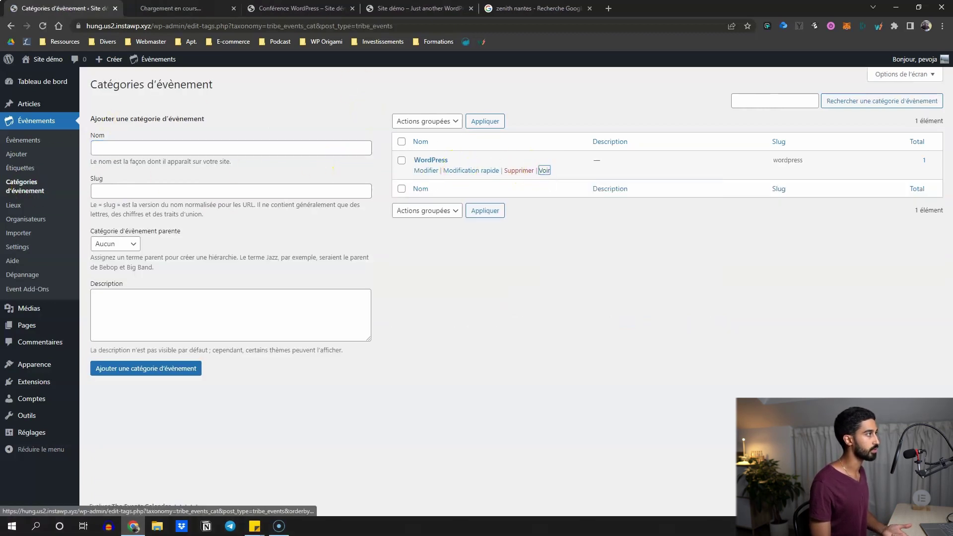
key("ctrl+Tab")
scroll(416, 308, "down", 3)
scroll(277, 53, "up", 3)
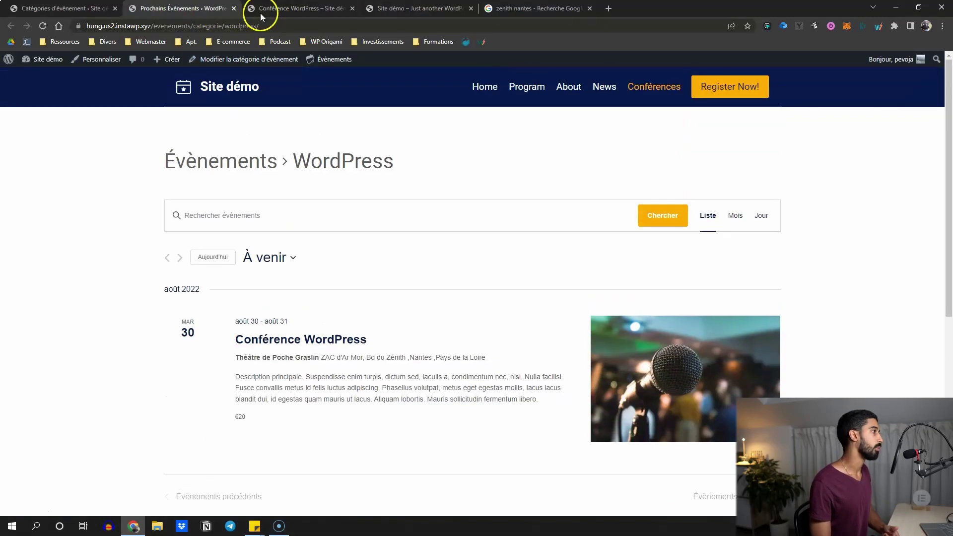
left_click(234, 8)
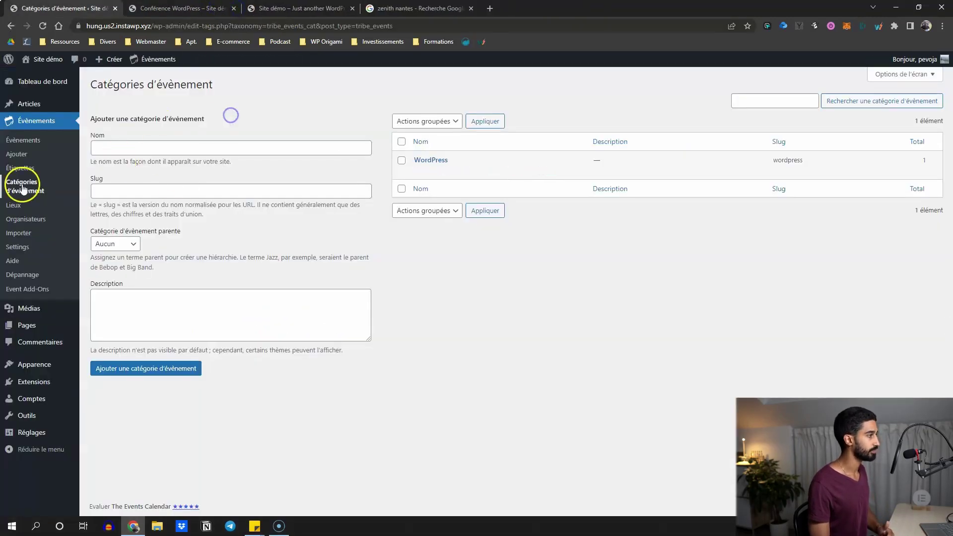
- Display the event venues and examine the details stored for Théâtre de Poche Graslin
left_click(22, 205)
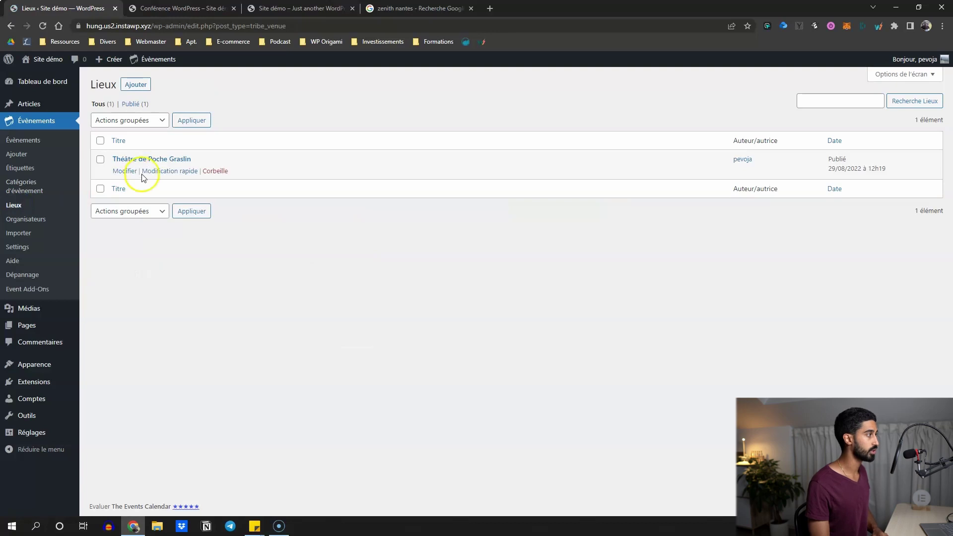
left_click(154, 159)
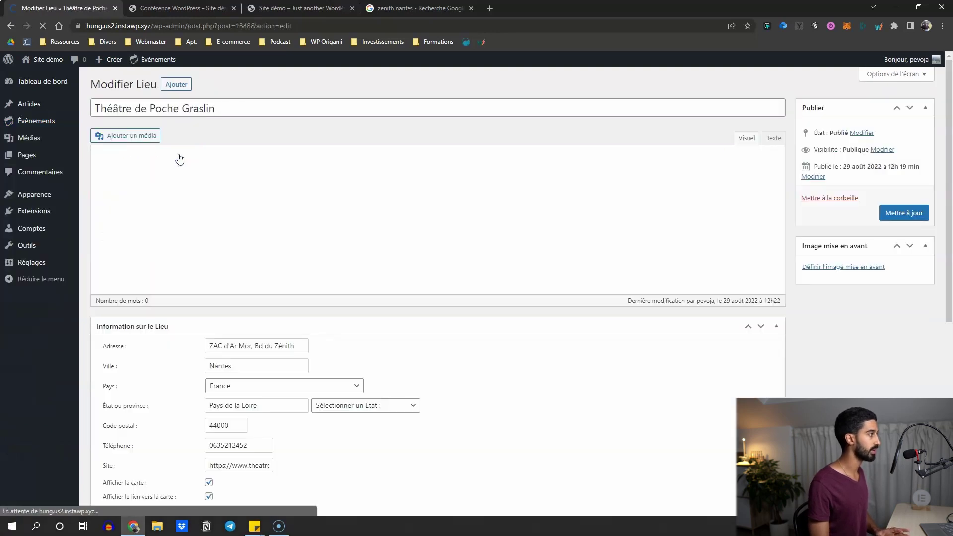
scroll(326, 254, "down", 3)
scroll(276, 298, "down", 2)
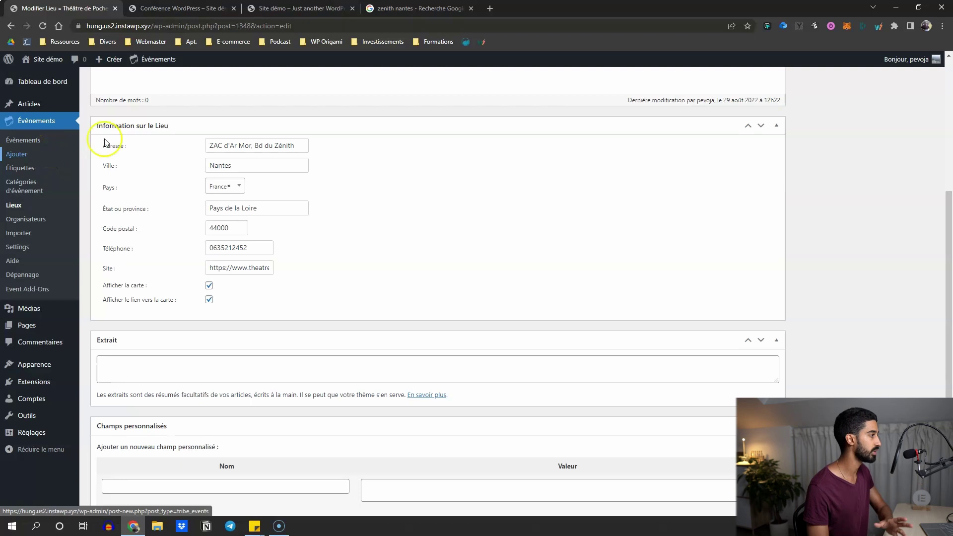
scroll(255, 234, "down", 2)
scroll(163, 195, "up", 7)
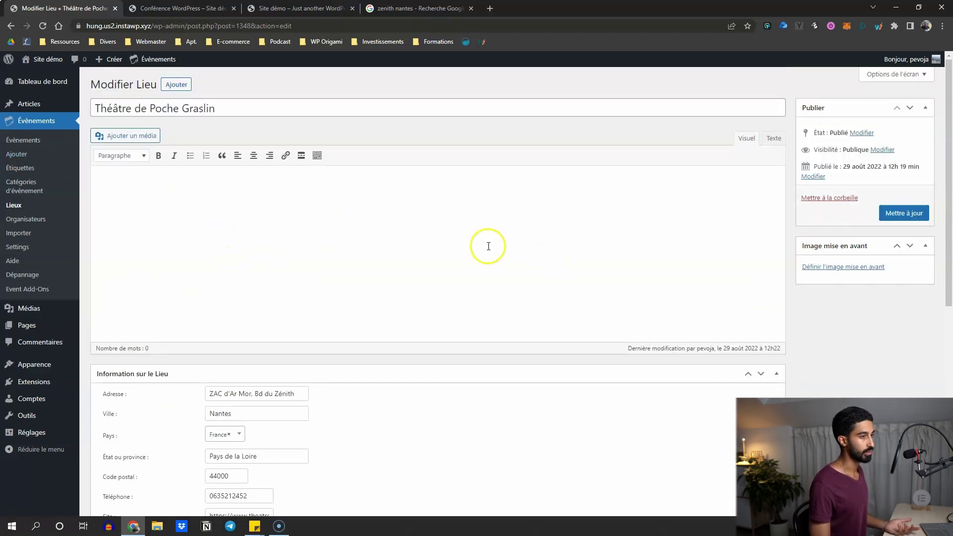
scroll(347, 258, "down", 3)
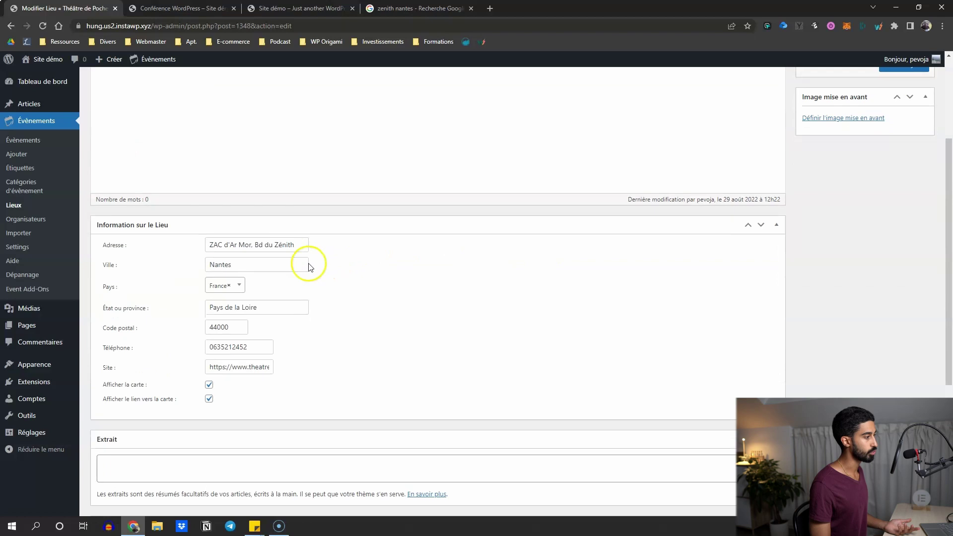
- Display the organisers list, and open the organiser's edit page from the Conférence WordPress event
left_click(30, 221)
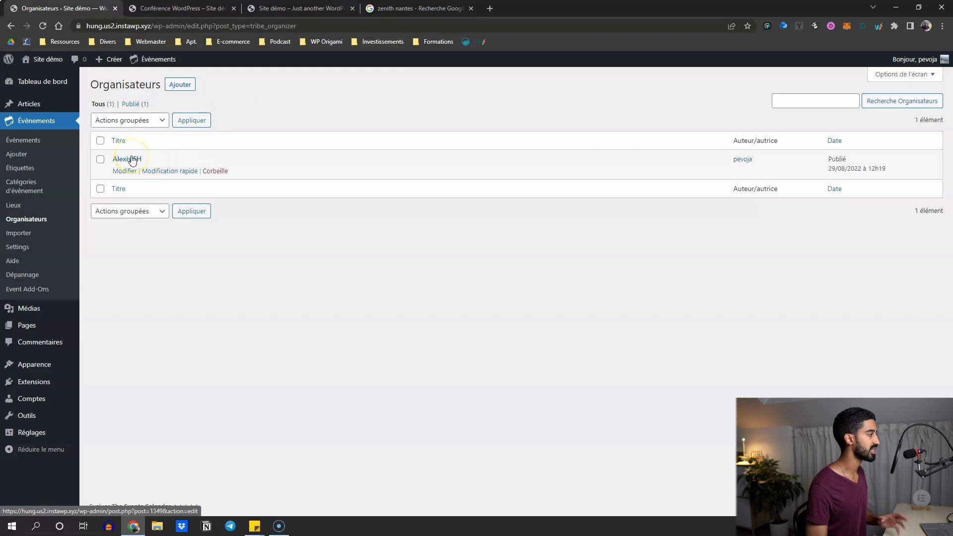
left_click(43, 142)
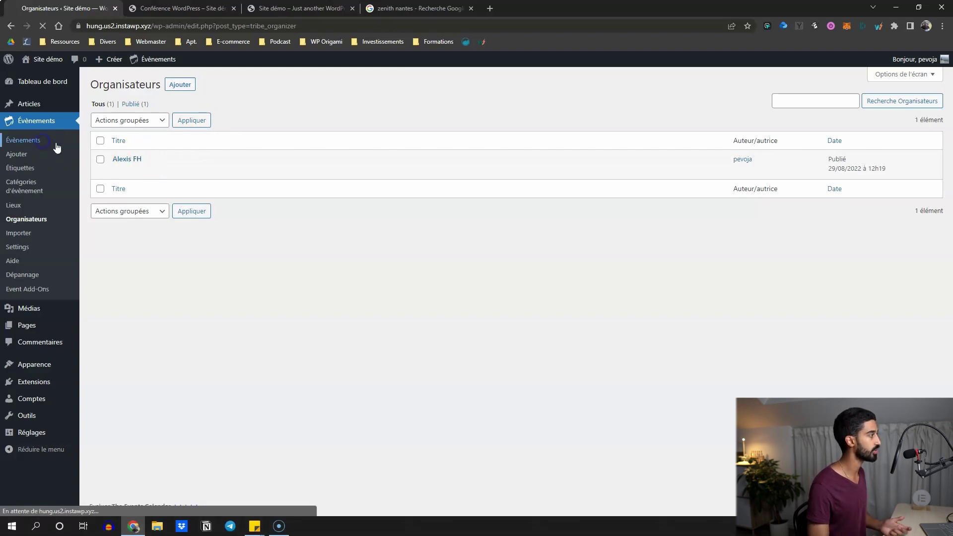
left_click(135, 159)
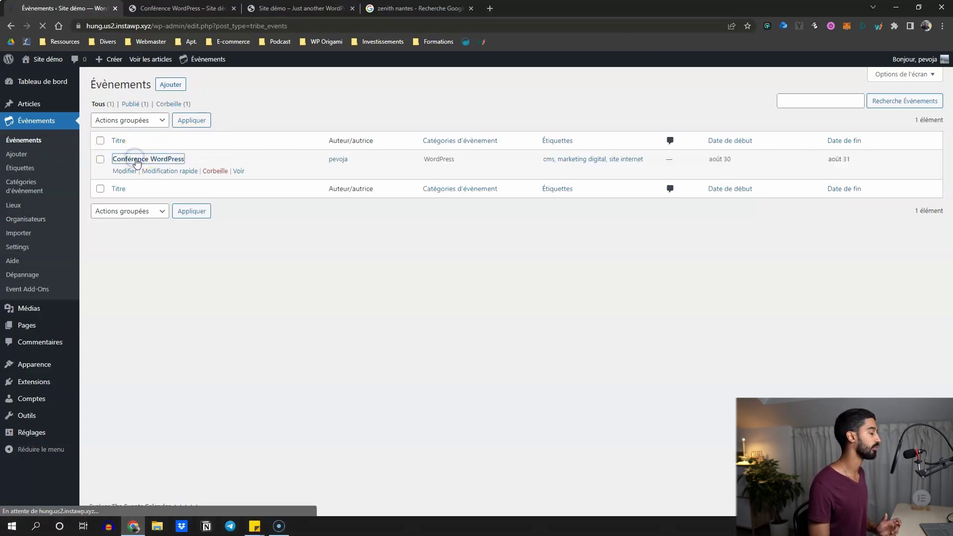
scroll(192, 219, "down", 6)
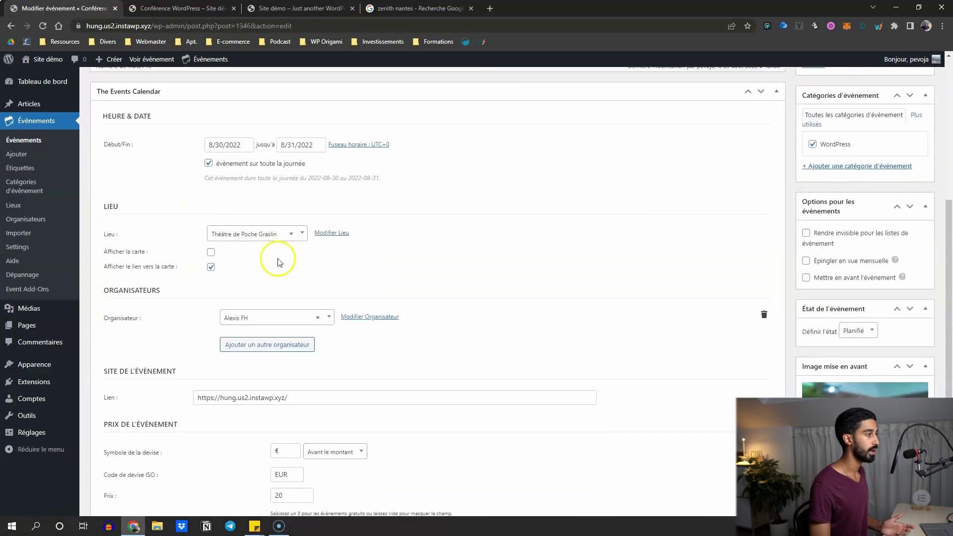
left_click(361, 319)
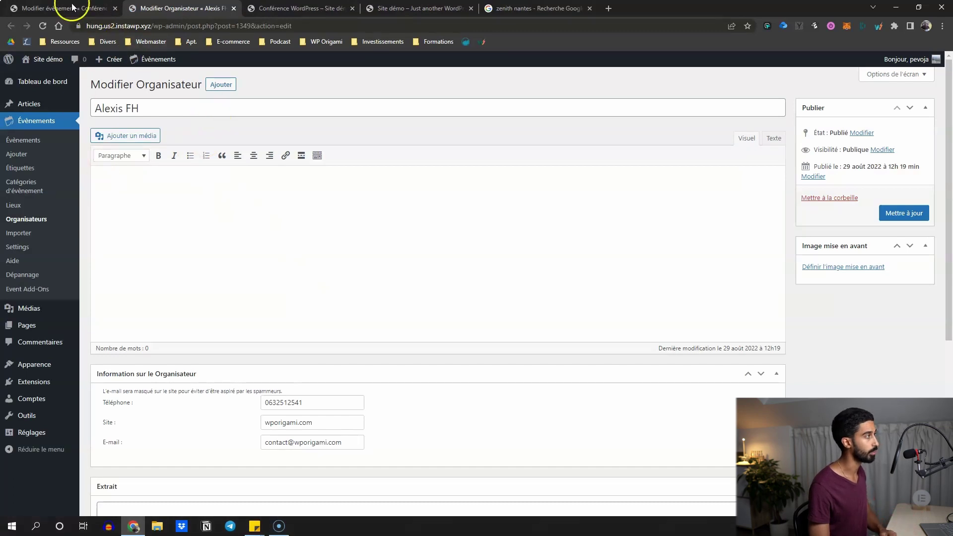
- Start a new event and examine the saved venue and organiser choices, plus its tag and category options
left_click(28, 139)
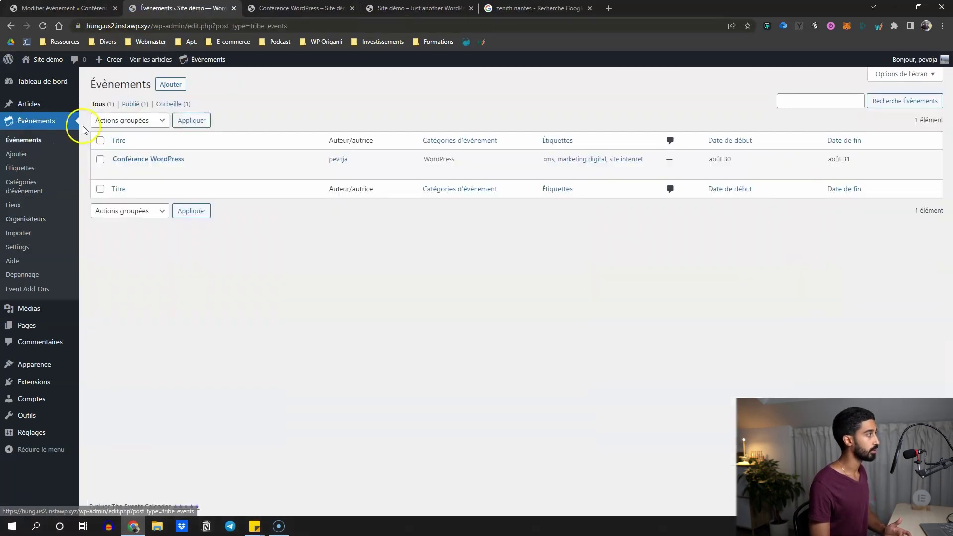
left_click(181, 84)
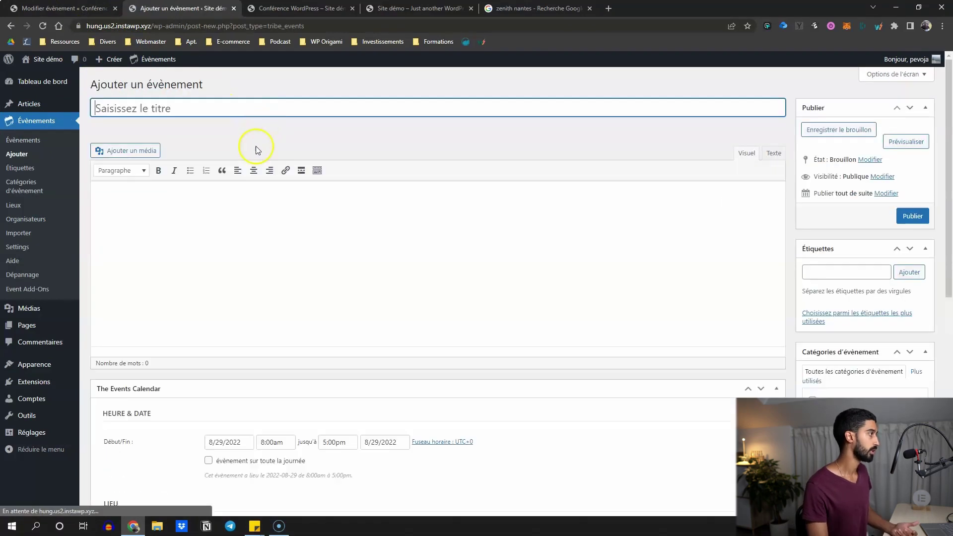
scroll(196, 263, "down", 6)
scroll(196, 271, "down", 1)
left_click(255, 185)
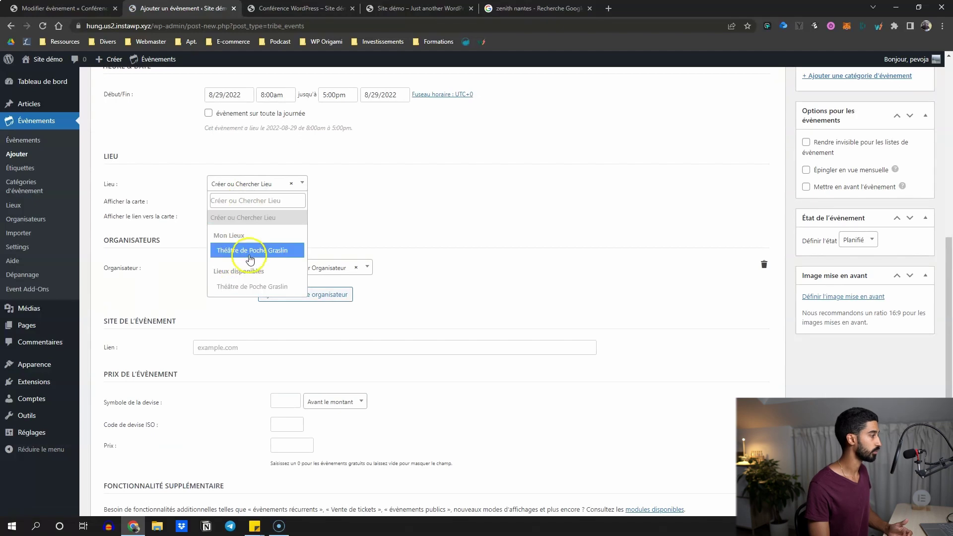
left_click(347, 267)
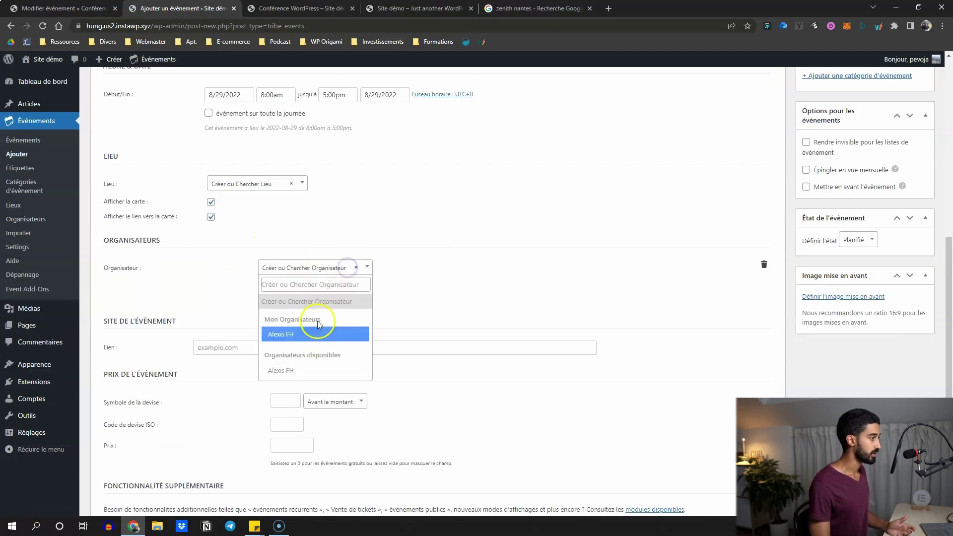
left_click(212, 293)
scroll(188, 268, "up", 1)
scroll(188, 268, "up", 1)
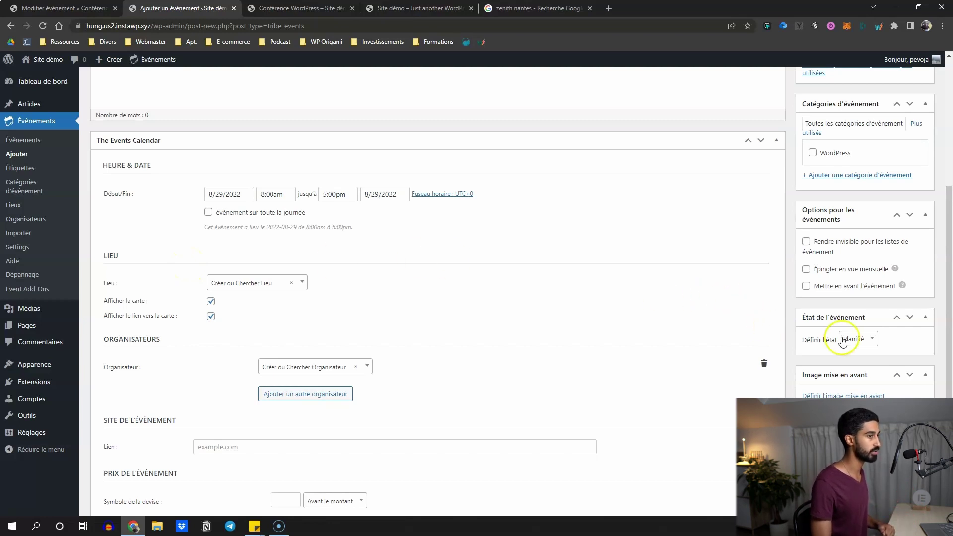
scroll(829, 201, "up", 1)
scroll(829, 199, "up", 2)
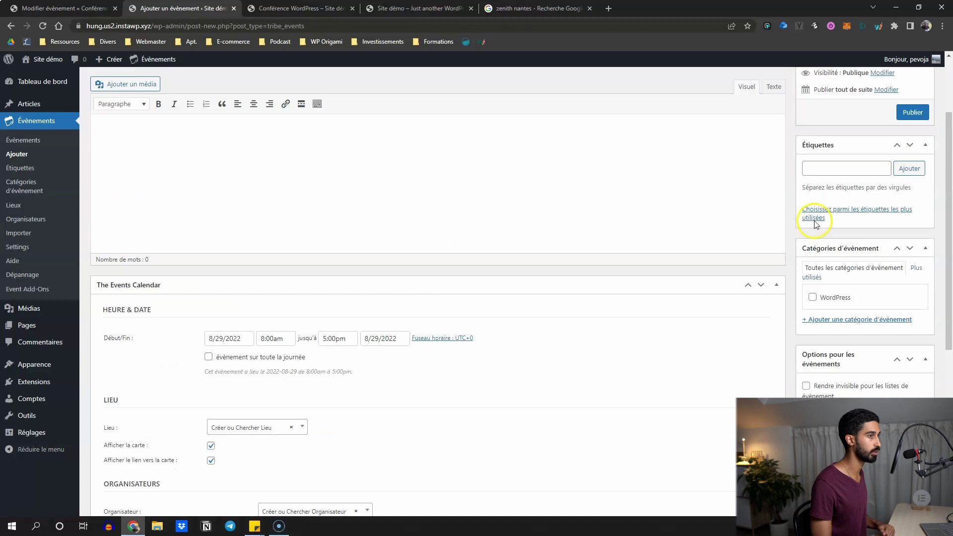
left_click(823, 172)
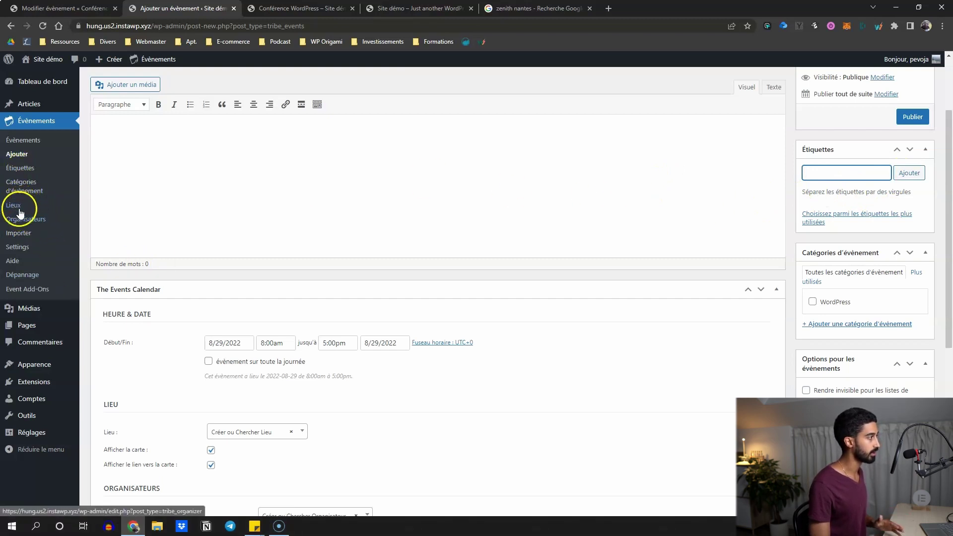
- Open the event import page and read which external sources events can be imported from
left_click(21, 233)
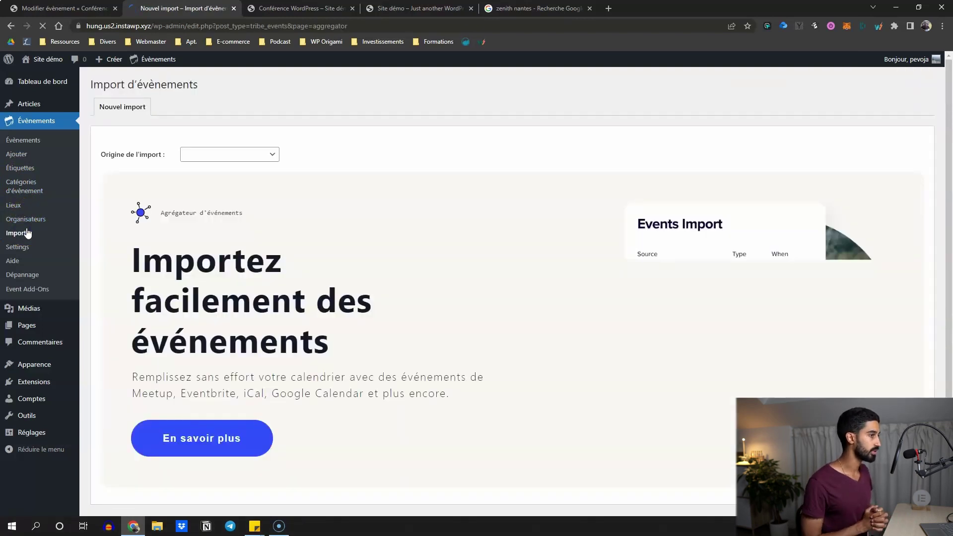
scroll(293, 190, "down", 1)
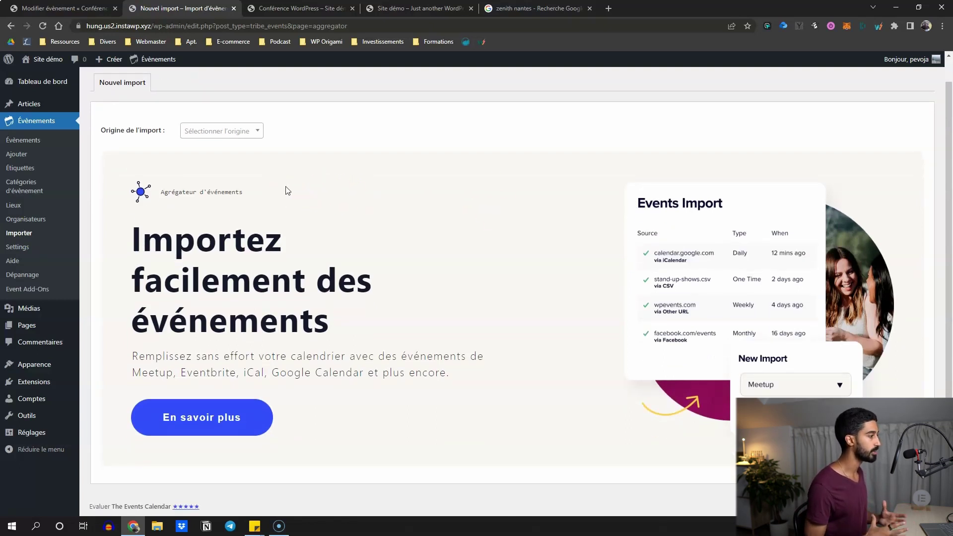
left_click_drag(237, 373, 133, 374)
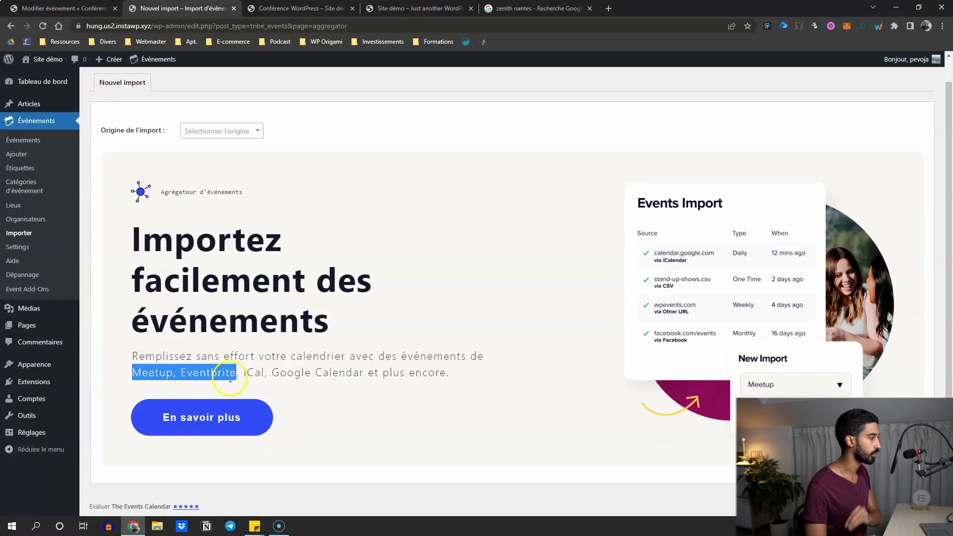
left_click(227, 332)
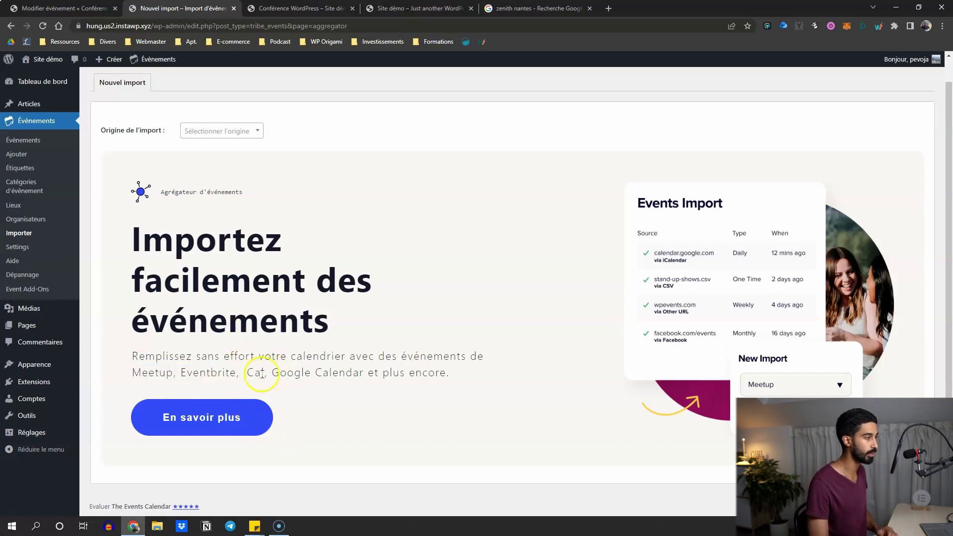
left_click_drag(280, 372, 364, 366)
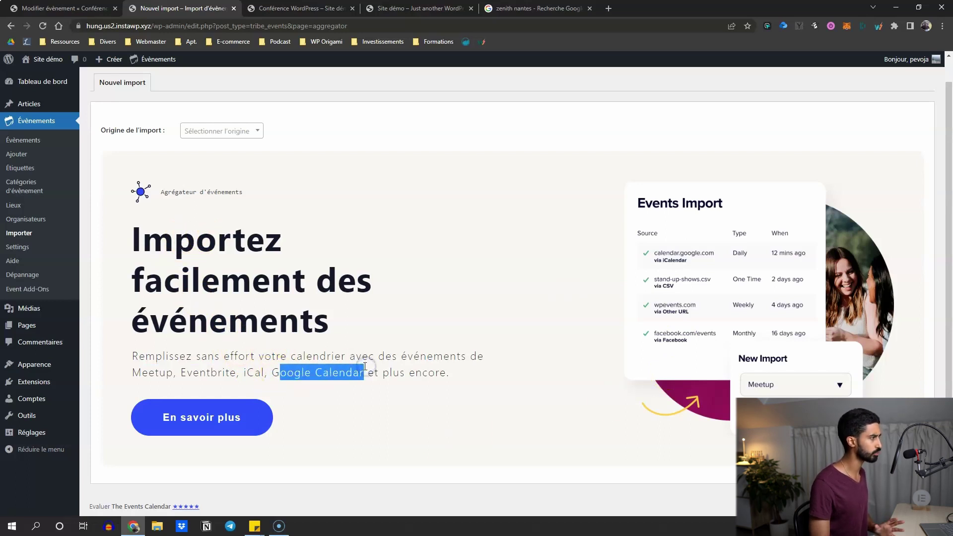
left_click(325, 345)
scroll(532, 329, "down", 1)
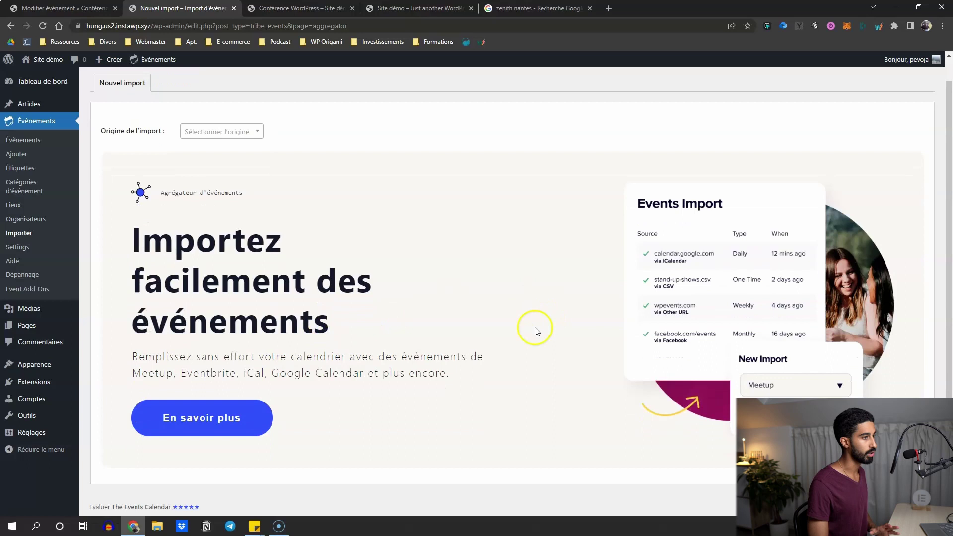
- Open the event plugin's settings and review the general options, including the number of events shown per page
left_click(17, 247)
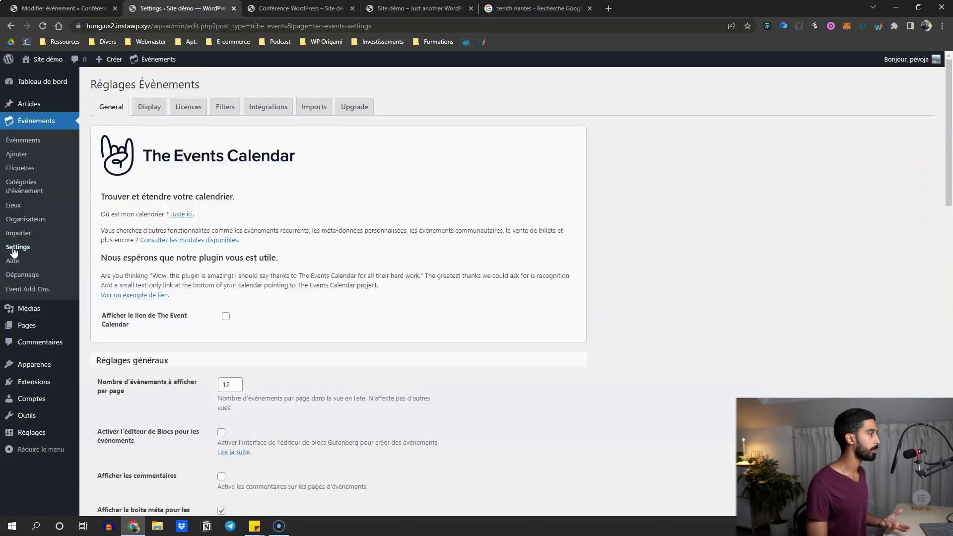
left_click(37, 292)
left_click(135, 134)
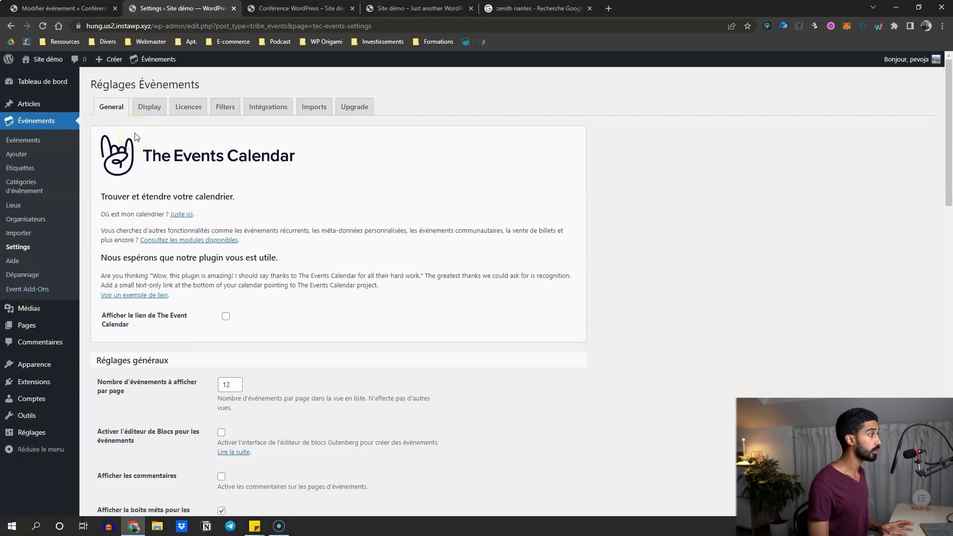
left_click(112, 112)
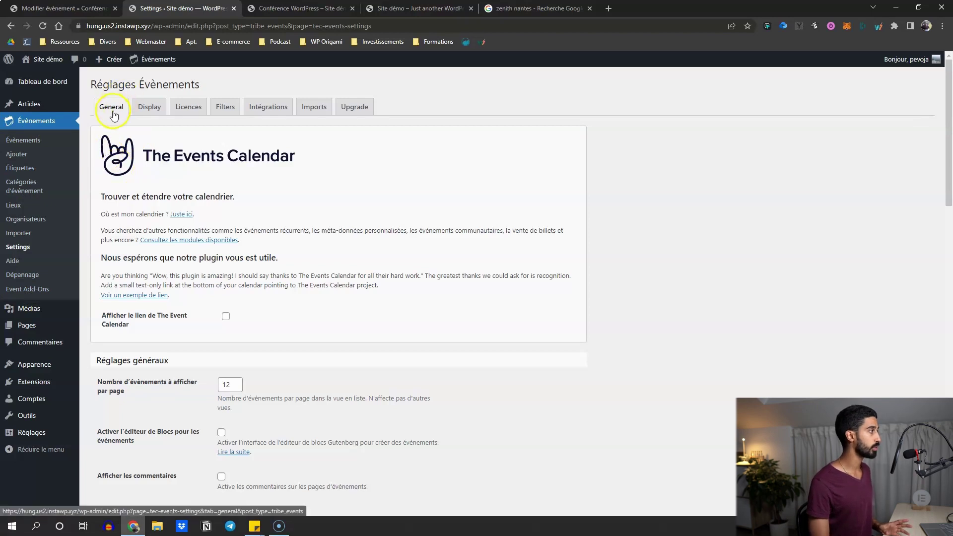
scroll(114, 119, "down", 1)
scroll(203, 213, "down", 5)
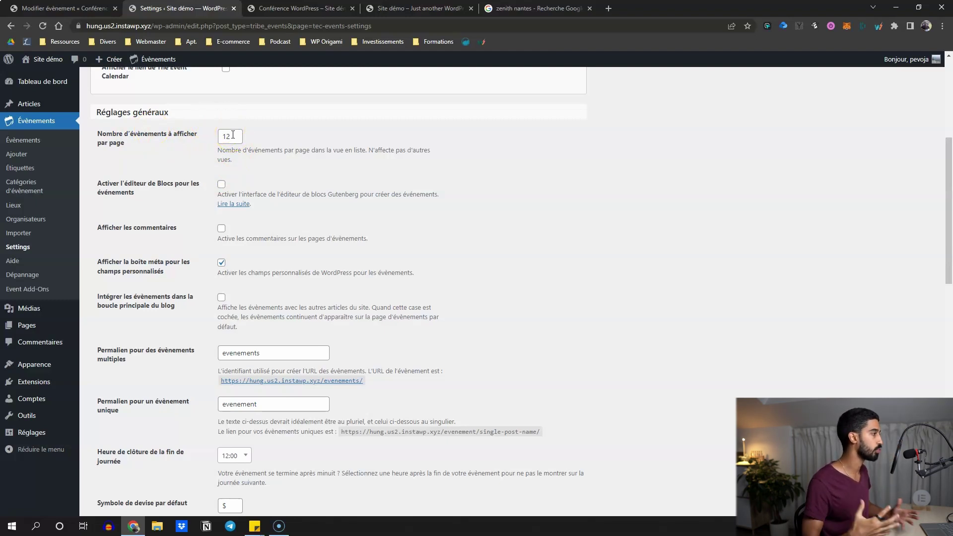
left_click_drag(232, 135, 207, 136)
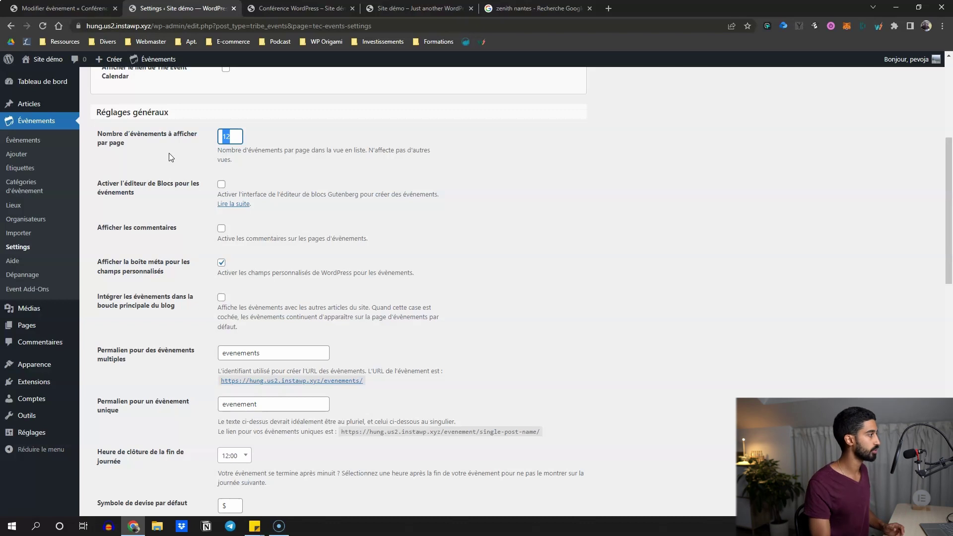
- Enable the block editor for events and save the settings
left_click(221, 185)
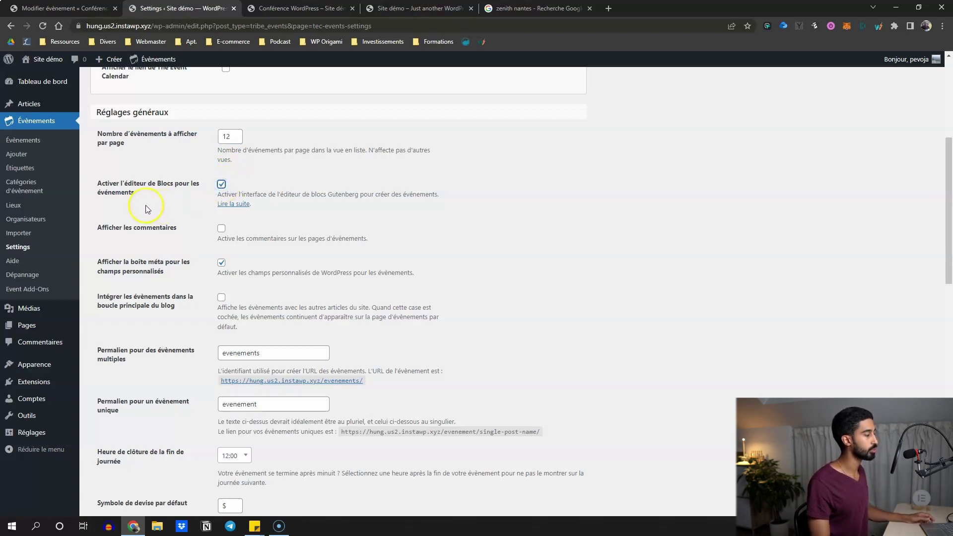
scroll(142, 205, "down", 15)
key("Return")
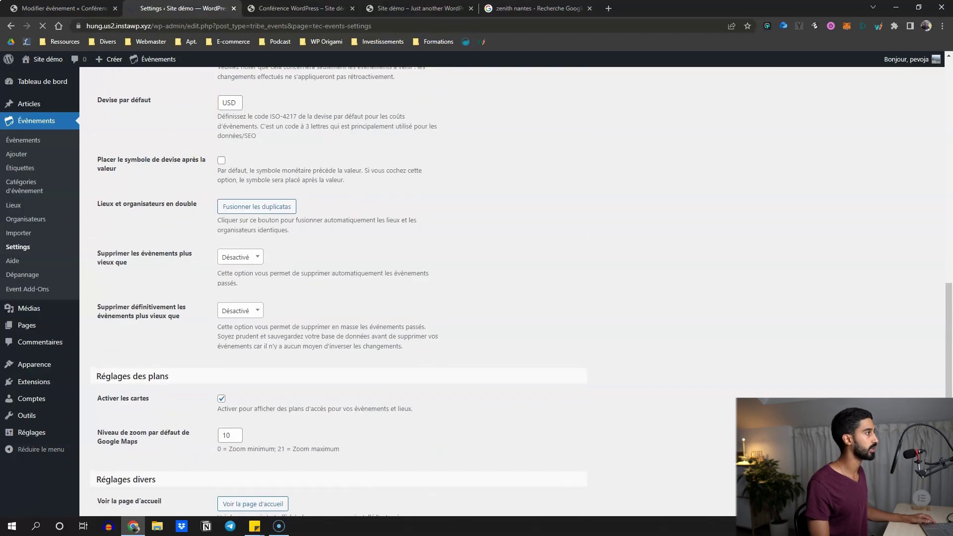
- Reload the Conférence WordPress event page and open that event for editing
left_click(278, 8)
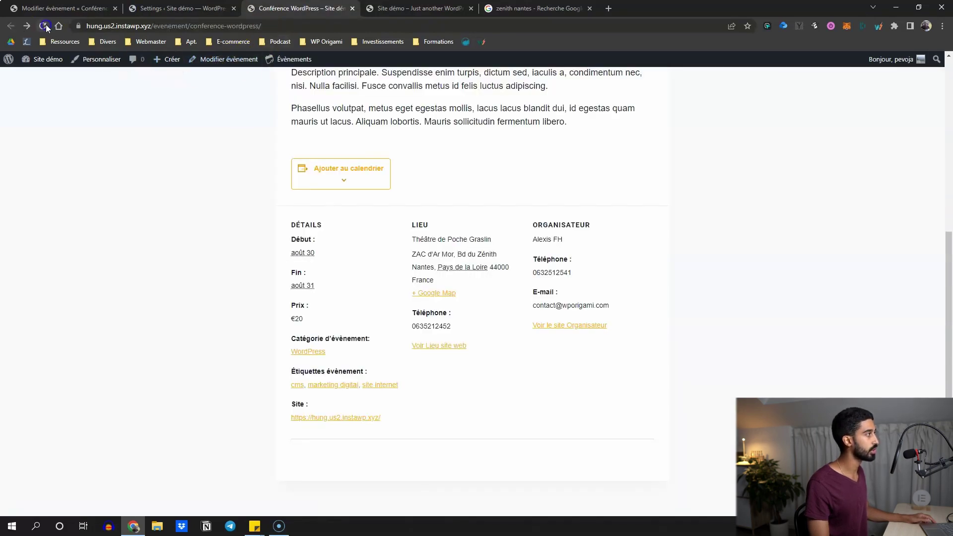
scroll(127, 131, "up", 1)
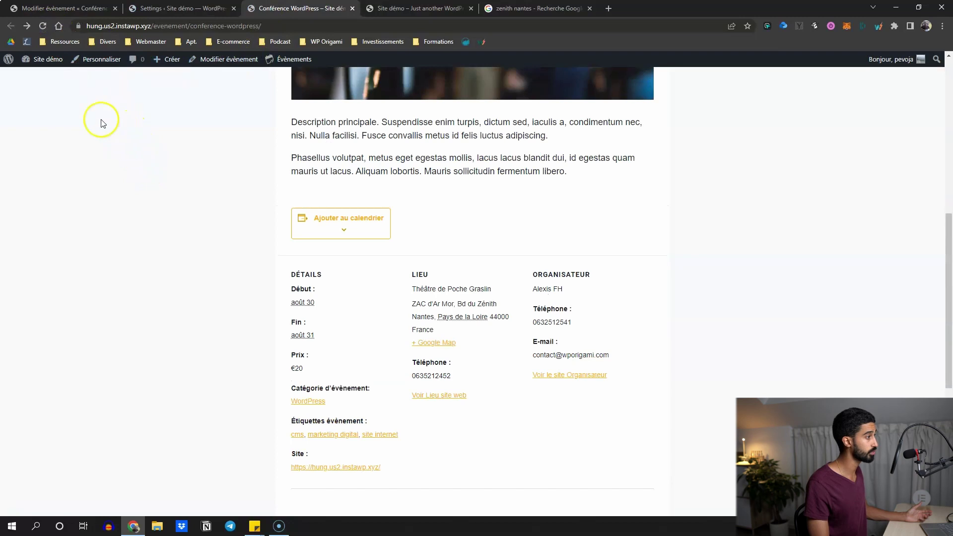
left_click(42, 26)
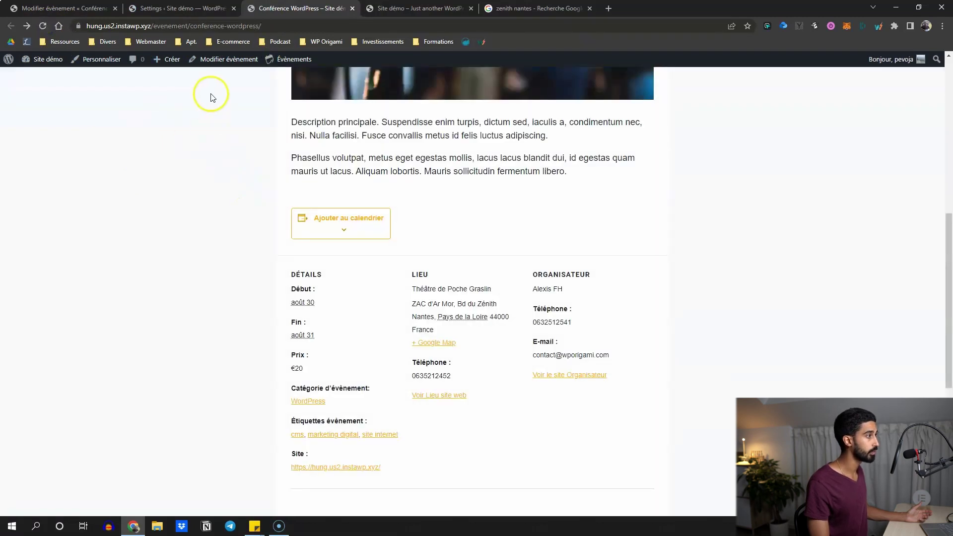
scroll(214, 156, "down", 5)
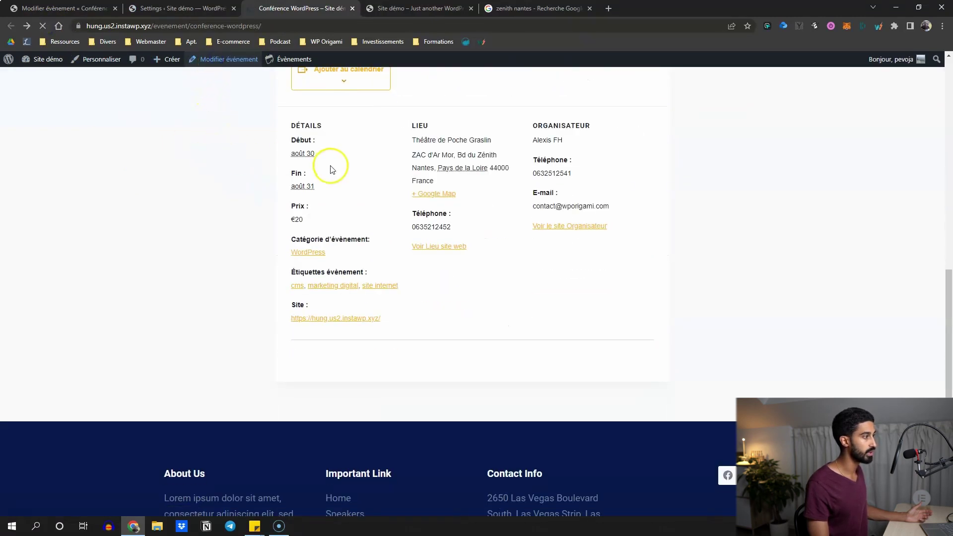
scroll(309, 186, "up", 4)
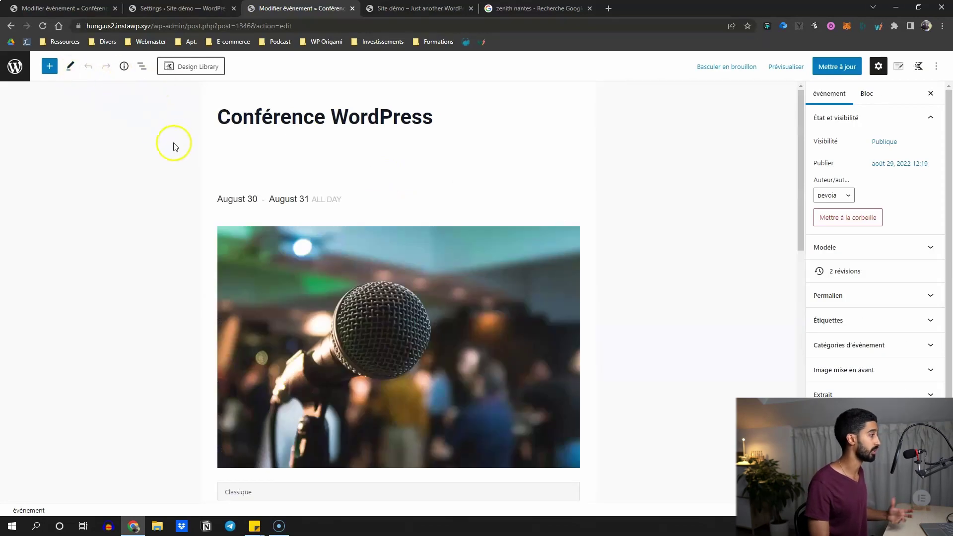
- Examine the event's content blocks and the settings of its Event Details Classic and Event Venue blocks
scroll(174, 142, "down", 2)
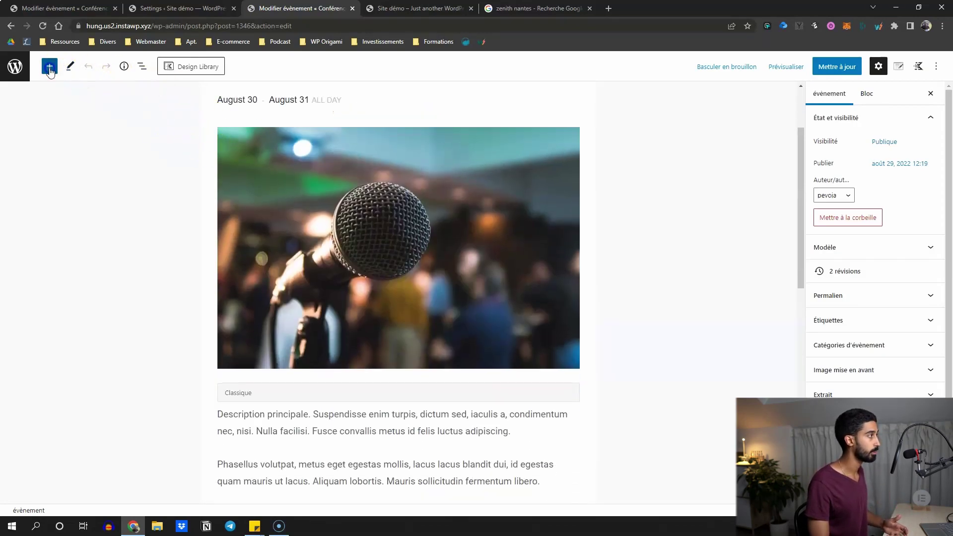
left_click(49, 68)
left_click(49, 67)
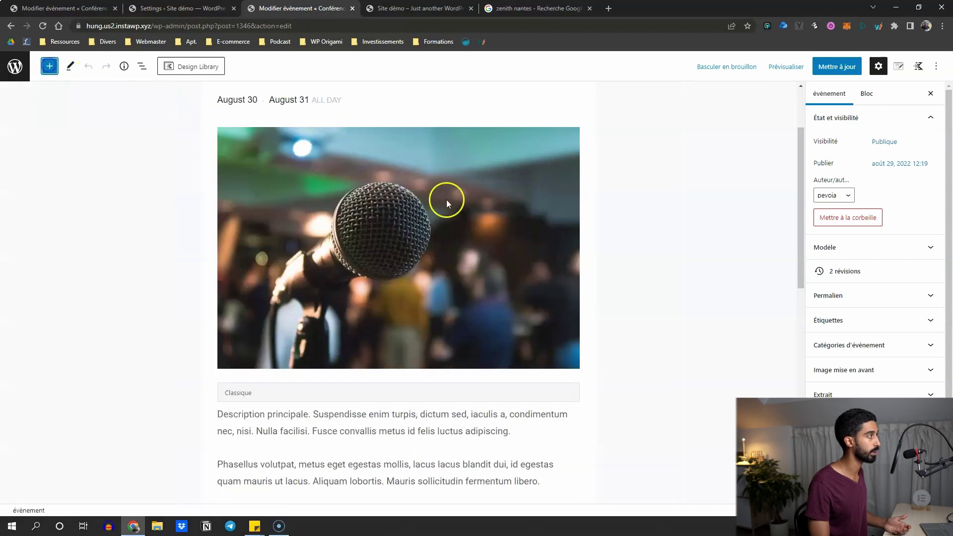
left_click(445, 199)
scroll(387, 248, "down", 3)
left_click(295, 244)
scroll(294, 248, "down", 3)
left_click(358, 258)
left_click(328, 314)
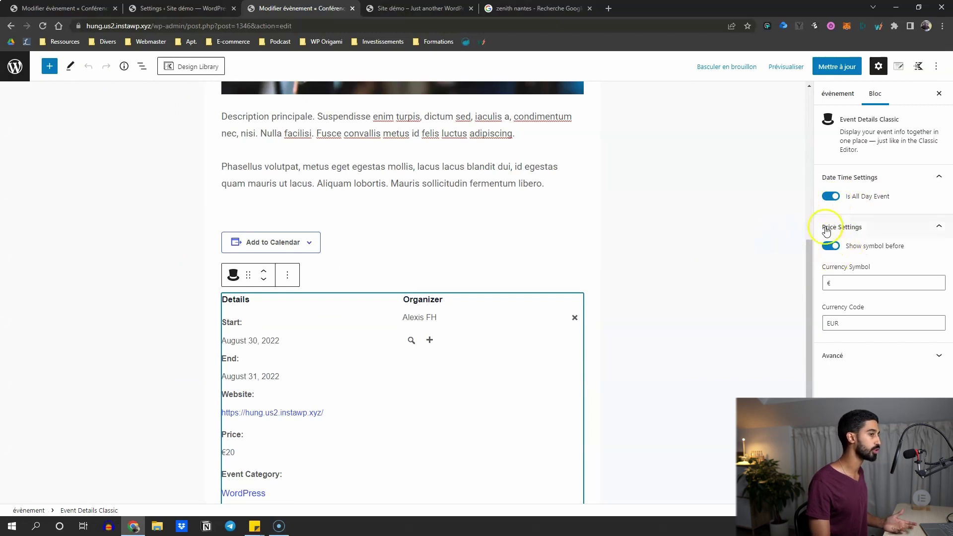
scroll(634, 329, "down", 4)
left_click(348, 344)
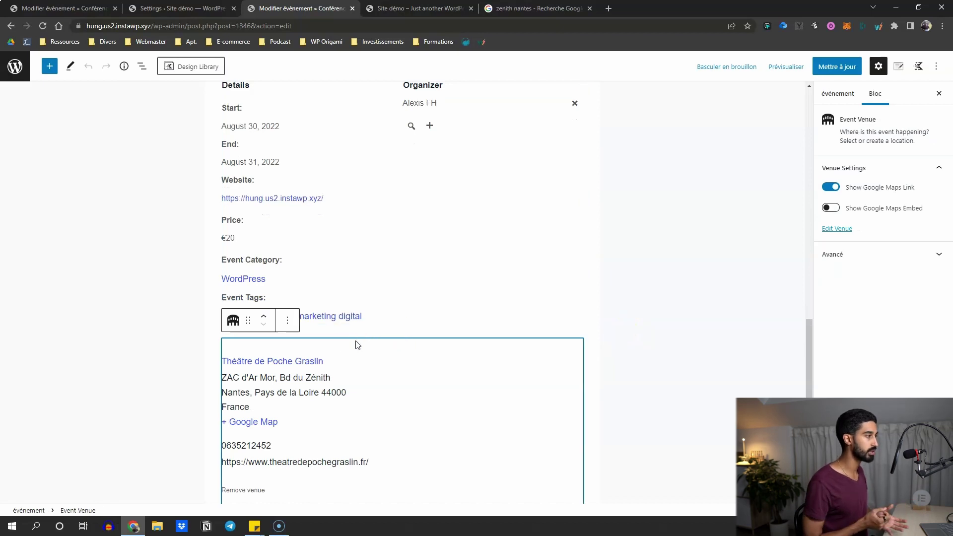
scroll(355, 342, "up", 5)
scroll(461, 268, "down", 2)
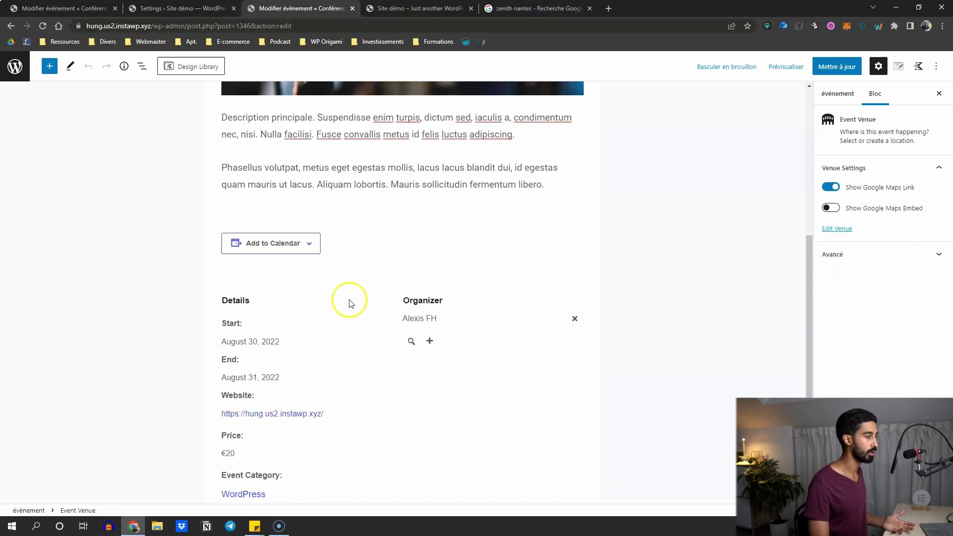
scroll(555, 307, "down", 2)
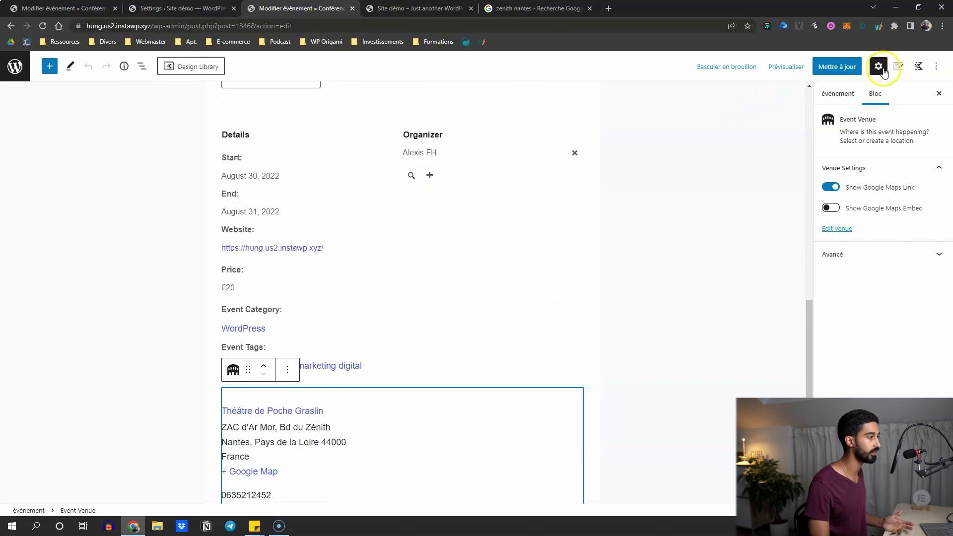
- Update the Conférence WordPress event, view its public page and examine the layout of the details, organiser and venue
left_click(849, 70)
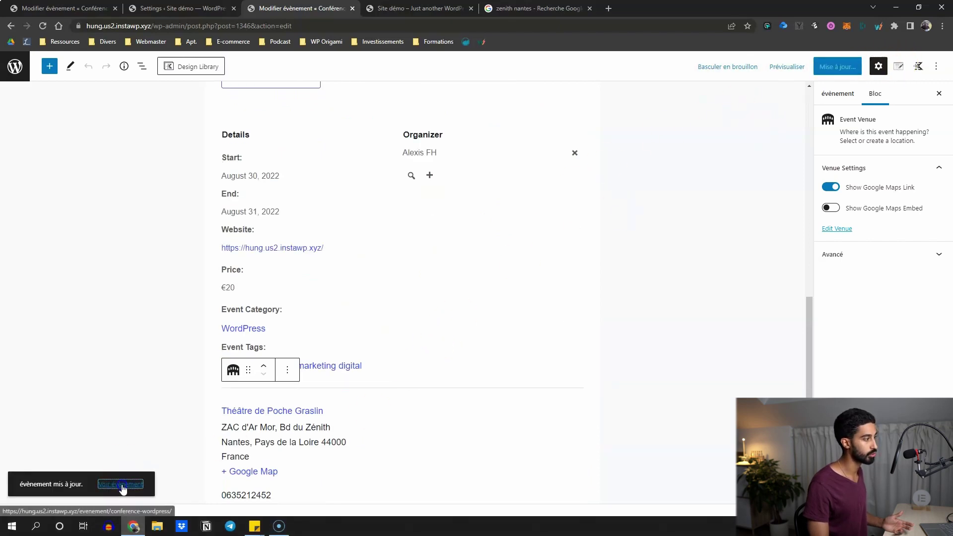
left_click(121, 485)
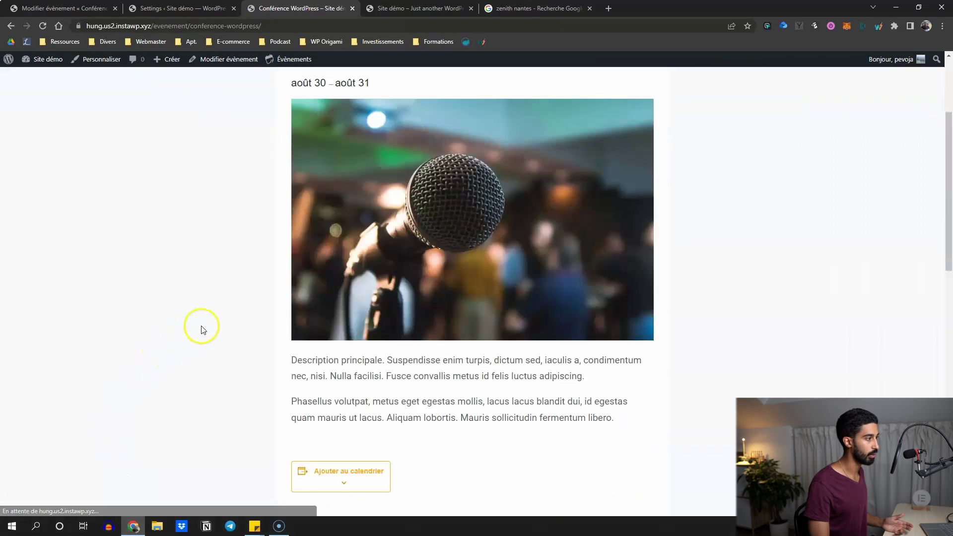
scroll(289, 268, "down", 4)
scroll(319, 153, "up", 3)
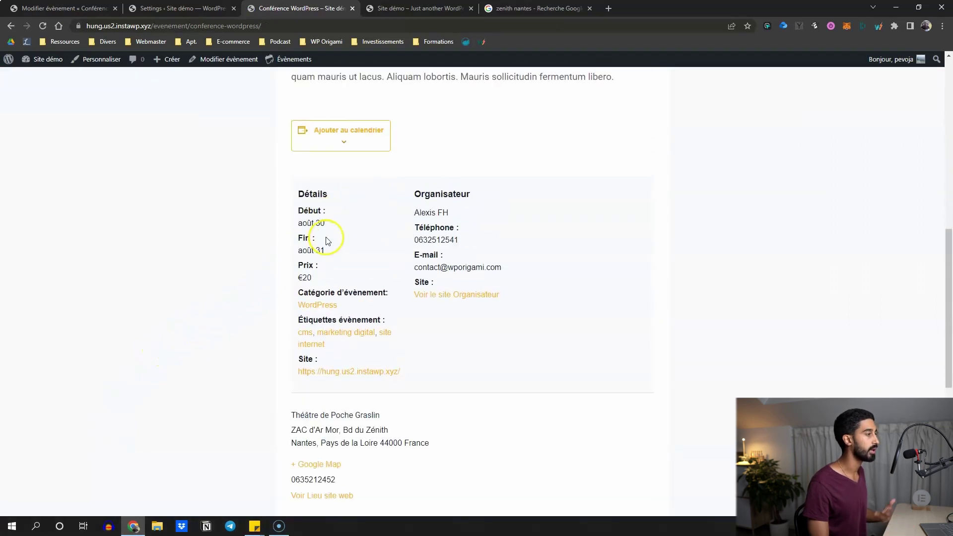
scroll(366, 210, "up", 2)
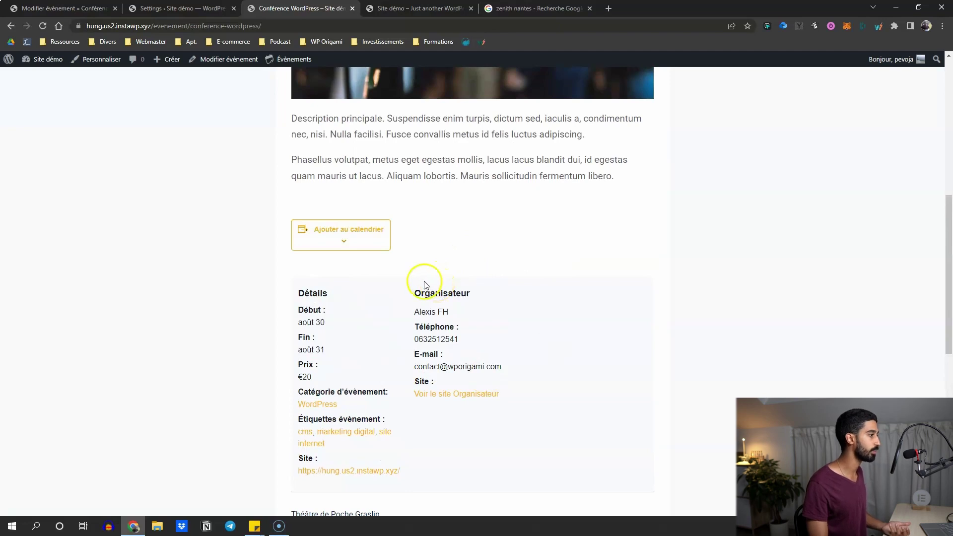
scroll(340, 357, "down", 4)
scroll(336, 309, "up", 4)
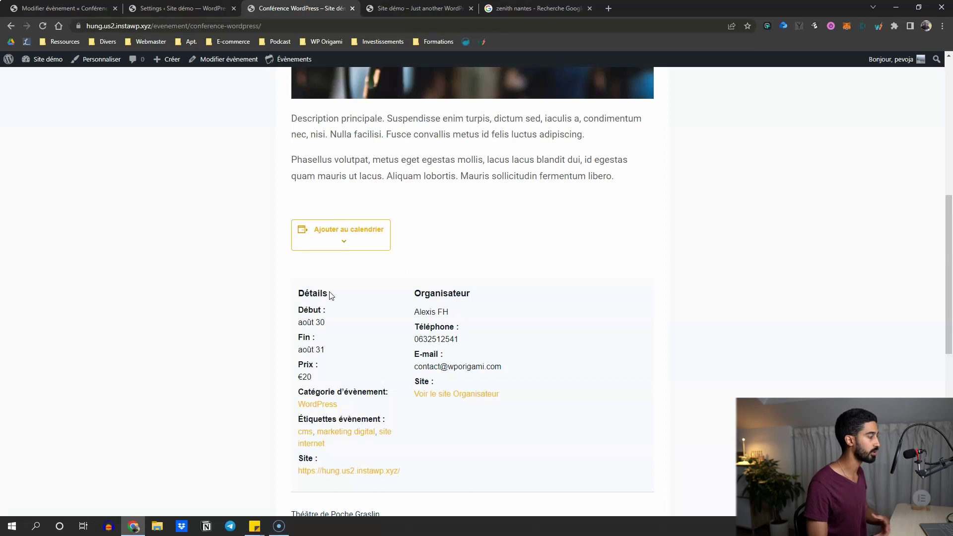
scroll(329, 250, "up", 1)
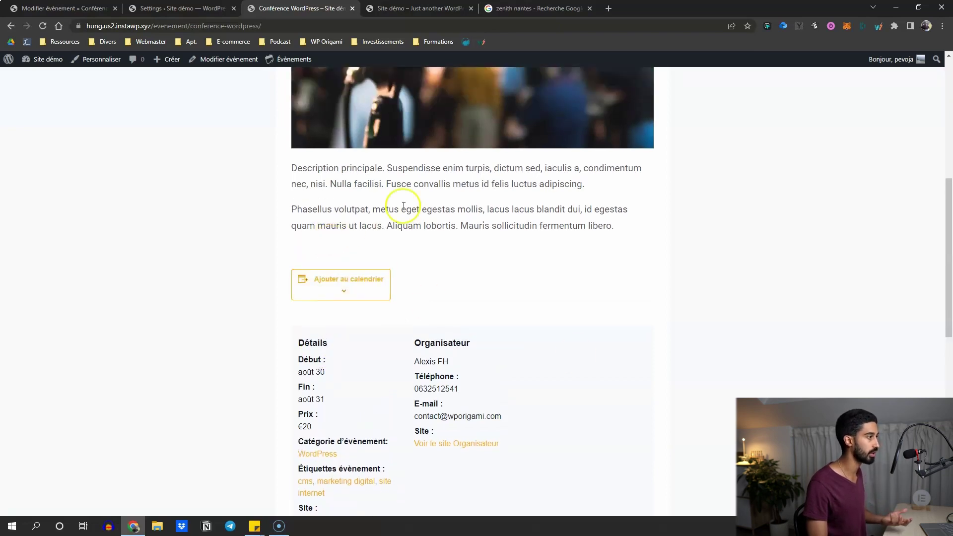
scroll(404, 206, "up", 2)
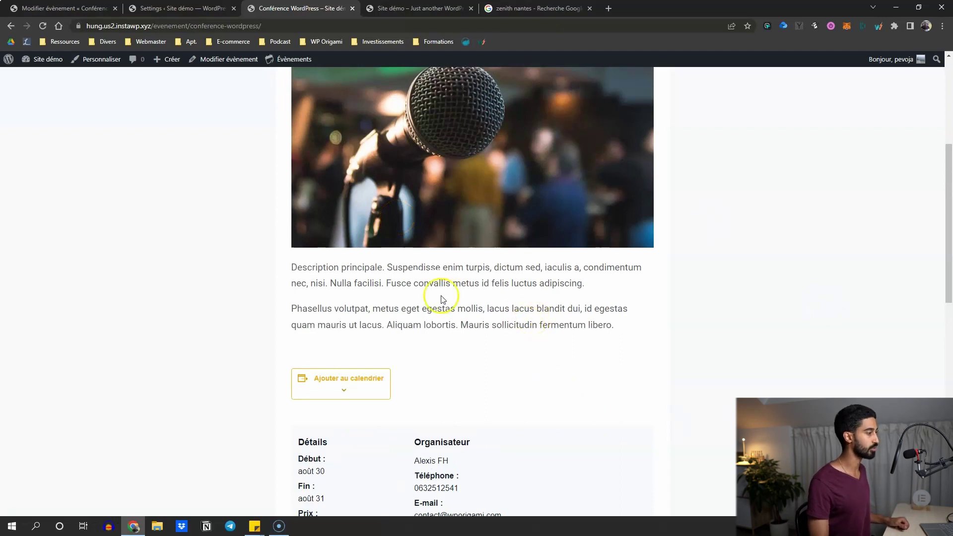
- In the general event settings, disable the block editor for events and enable comments on event pages
key("ctrl+shift+Tab")
scroll(223, 258, "down", 1)
scroll(245, 344, "down", 3)
left_click(221, 313)
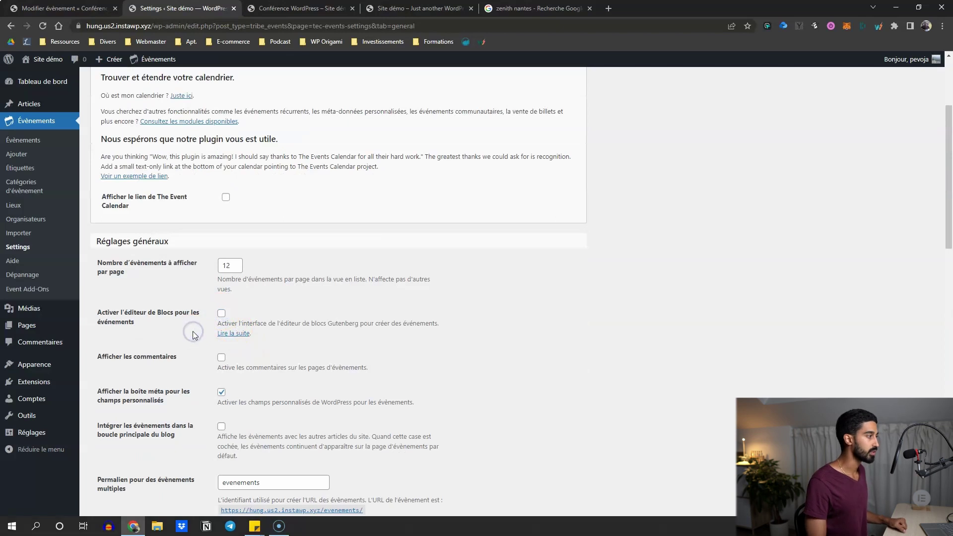
scroll(193, 333, "down", 1)
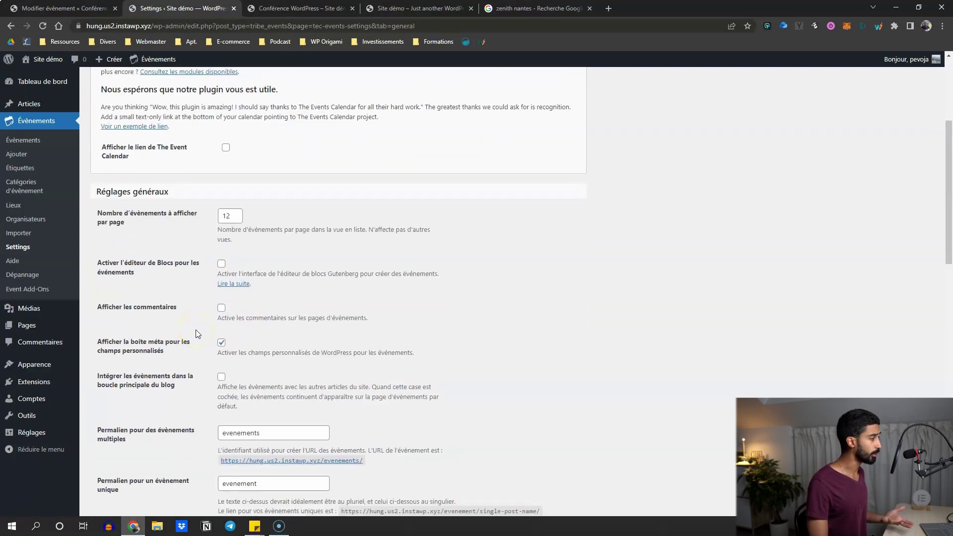
left_click(222, 307)
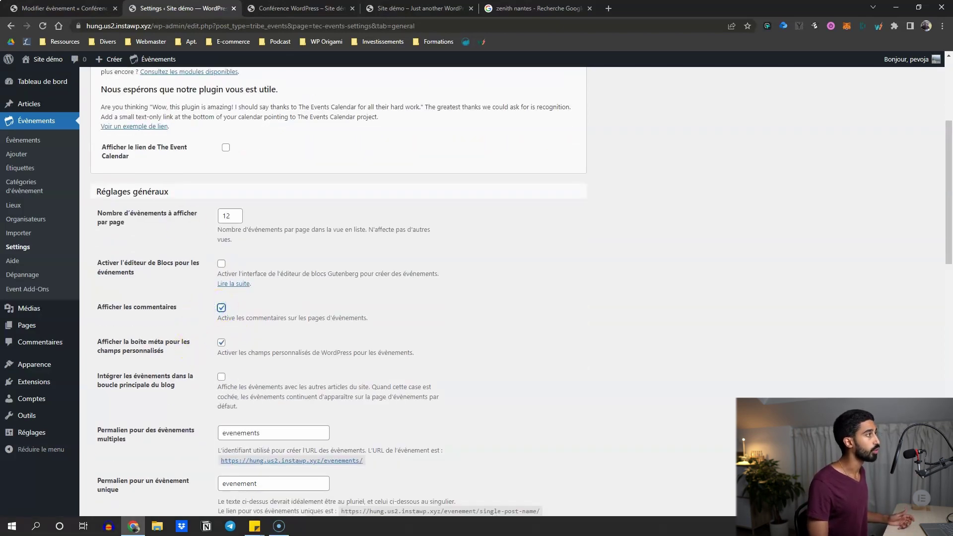
- Look through the public Conférence WordPress page down to the area below the venue where comments would go
key("ctrl+Tab")
scroll(320, 278, "down", 2)
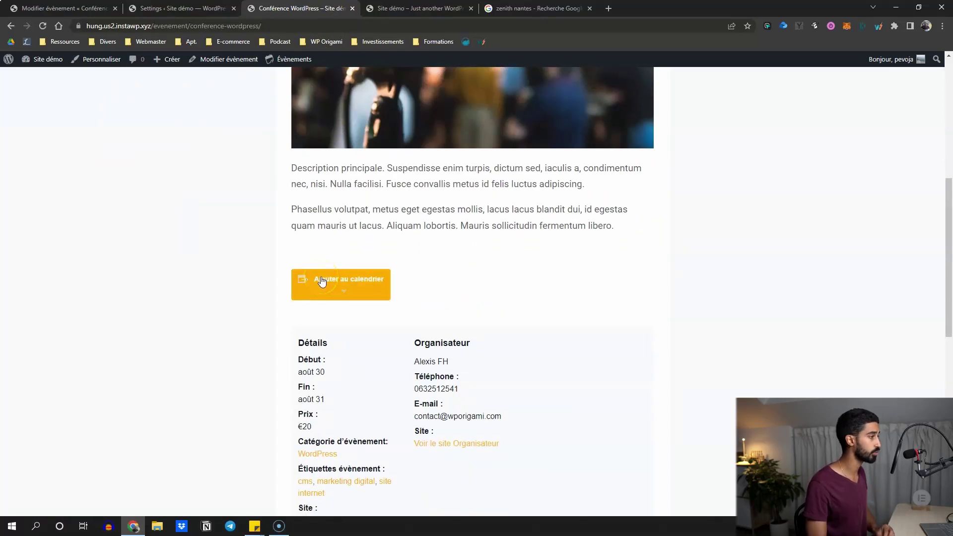
scroll(322, 281, "down", 7)
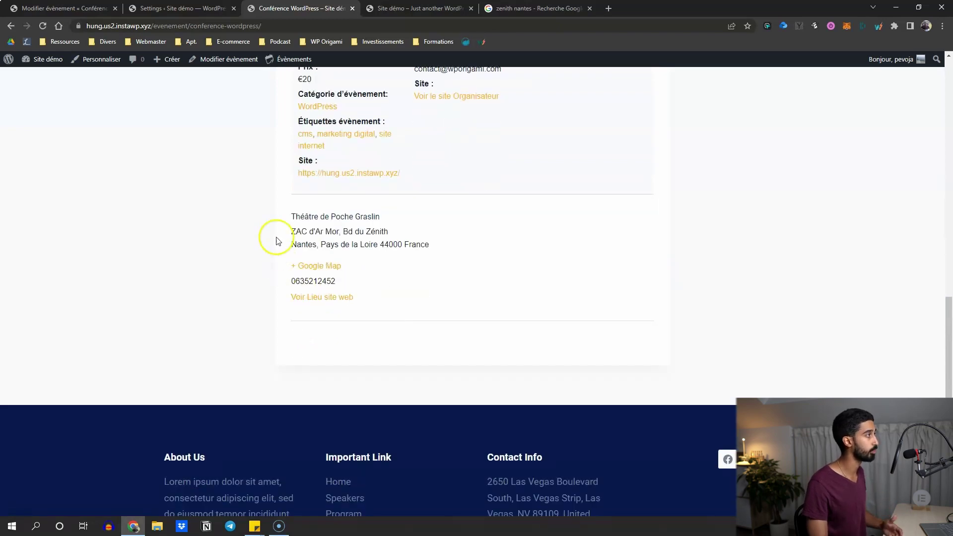
- Turn off the custom fields meta box for events in the settings, and review the option to include events in the main blog loop
left_click(169, 9)
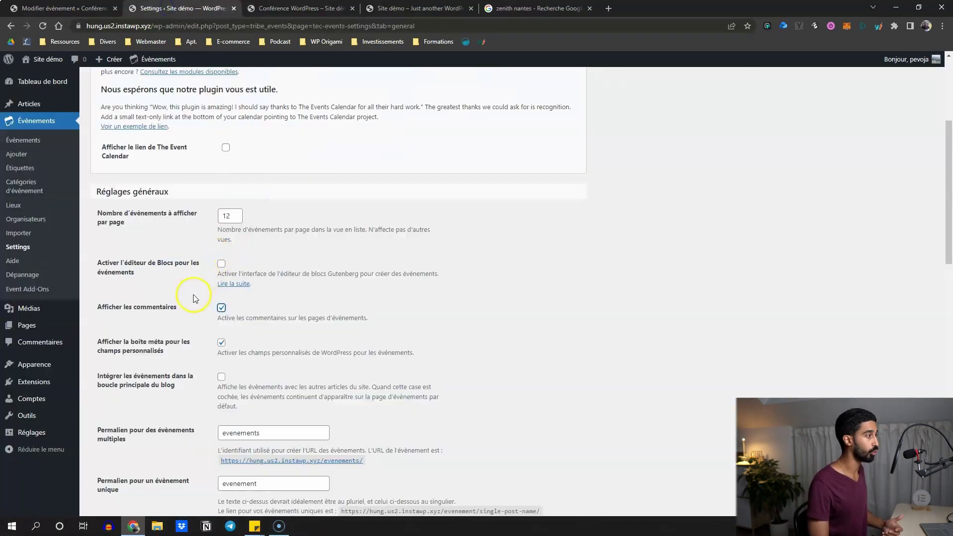
scroll(198, 307, "down", 1)
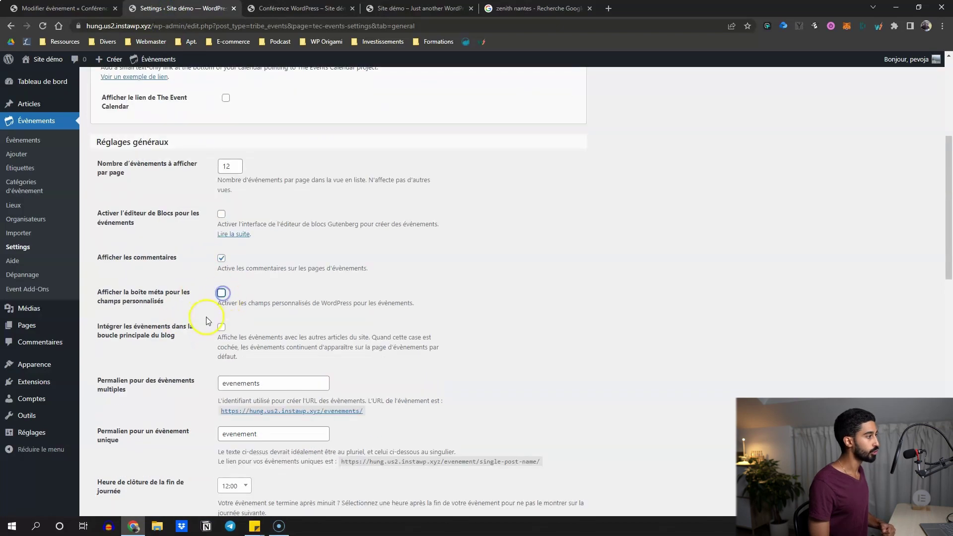
scroll(203, 307, "down", 1)
left_click_drag(116, 242, 158, 251)
left_click(177, 261)
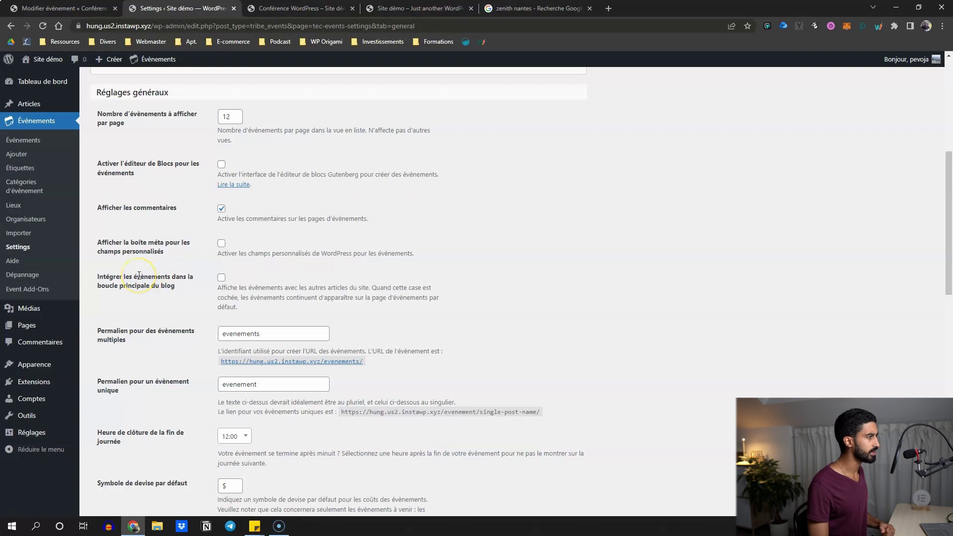
left_click(221, 278)
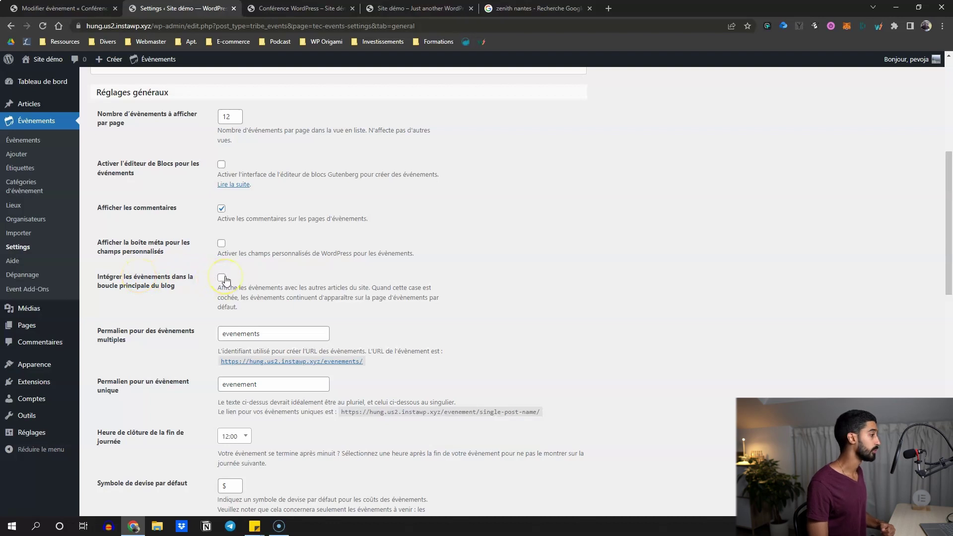
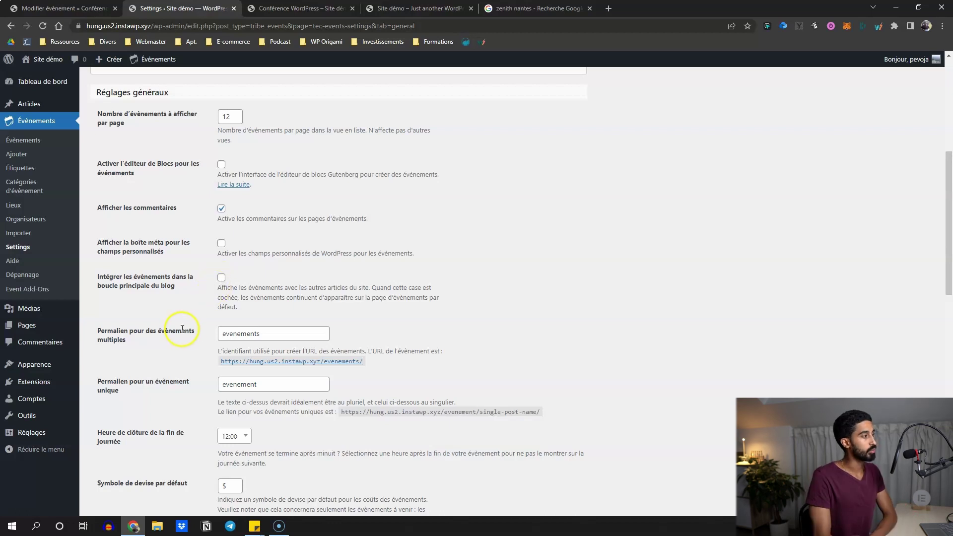
- Set the default currency symbol to € and the default currency code to EUR in the general event settings
scroll(220, 335, "down", 1)
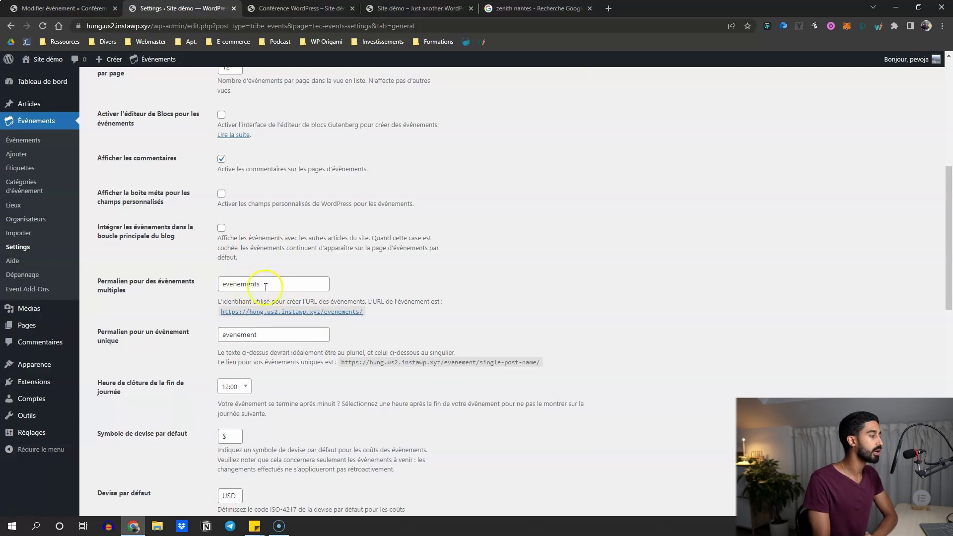
scroll(188, 314, "down", 3)
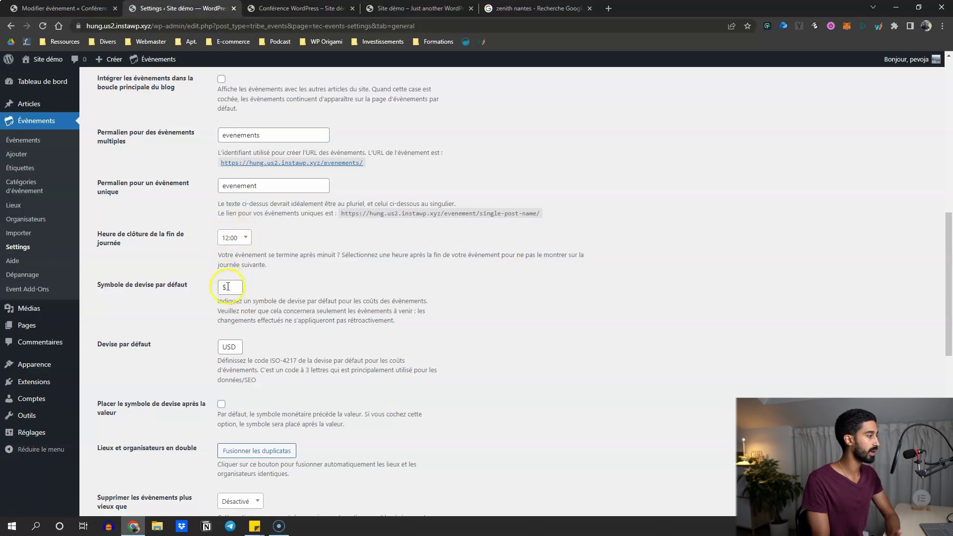
left_click_drag(228, 286, 194, 284)
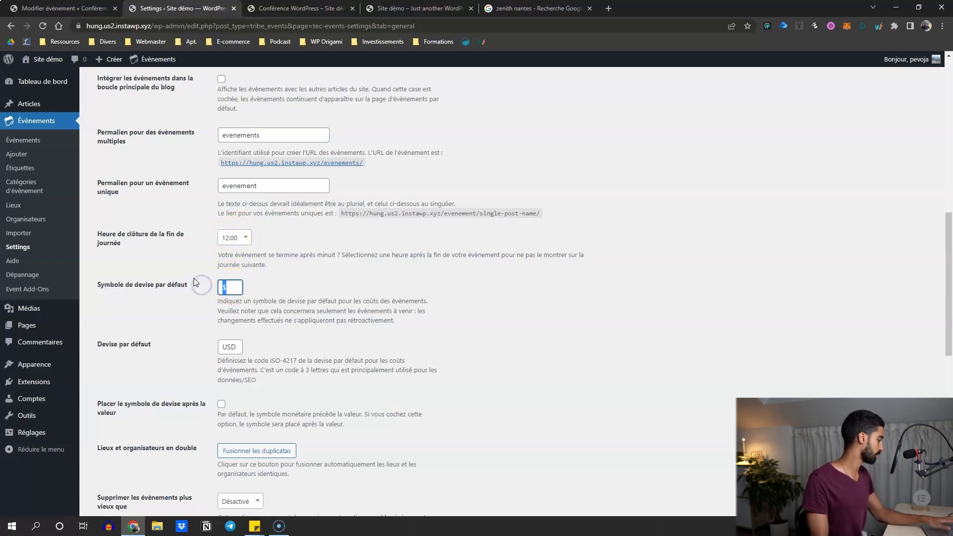
type("€")
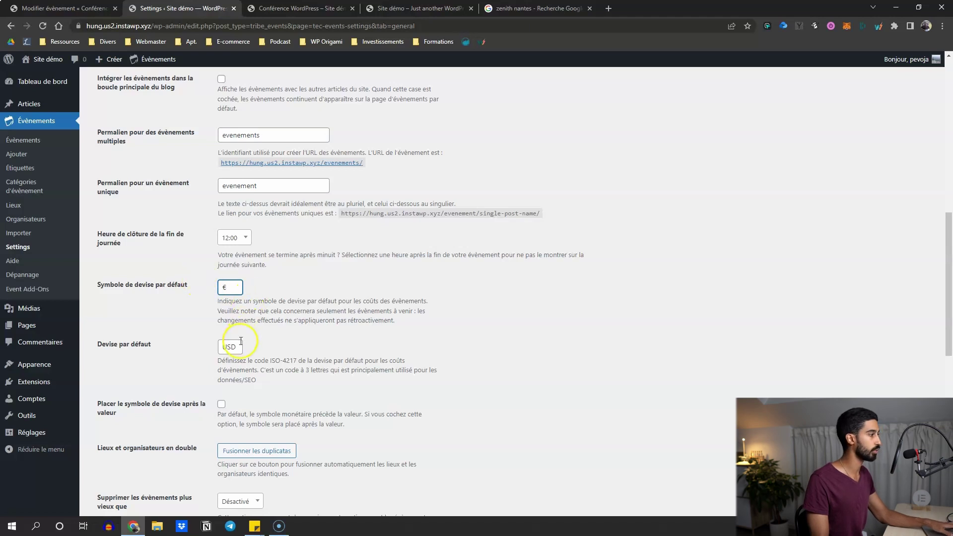
left_click_drag(238, 347, 210, 349)
type("EUR")
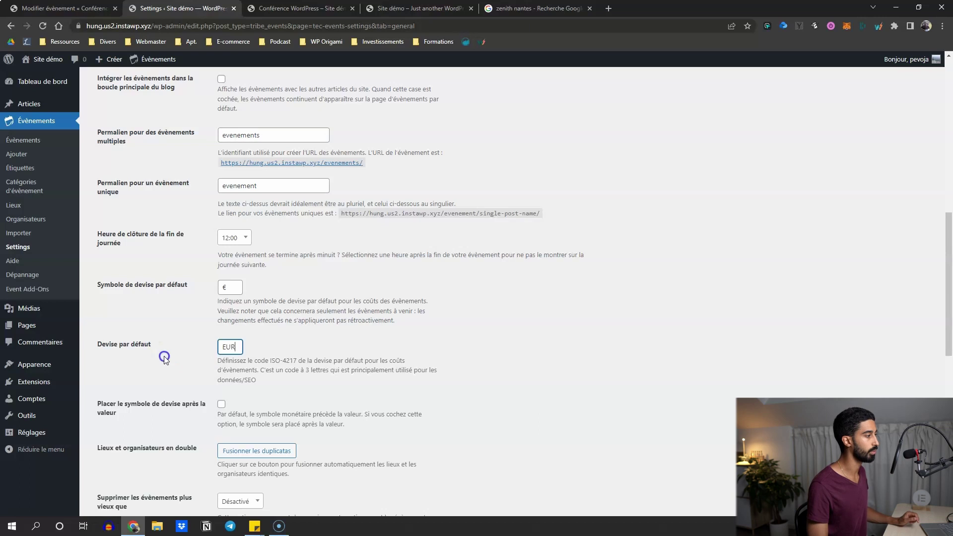
- Enable placing the currency symbol after the value
scroll(164, 358, "down", 2)
left_click(223, 305)
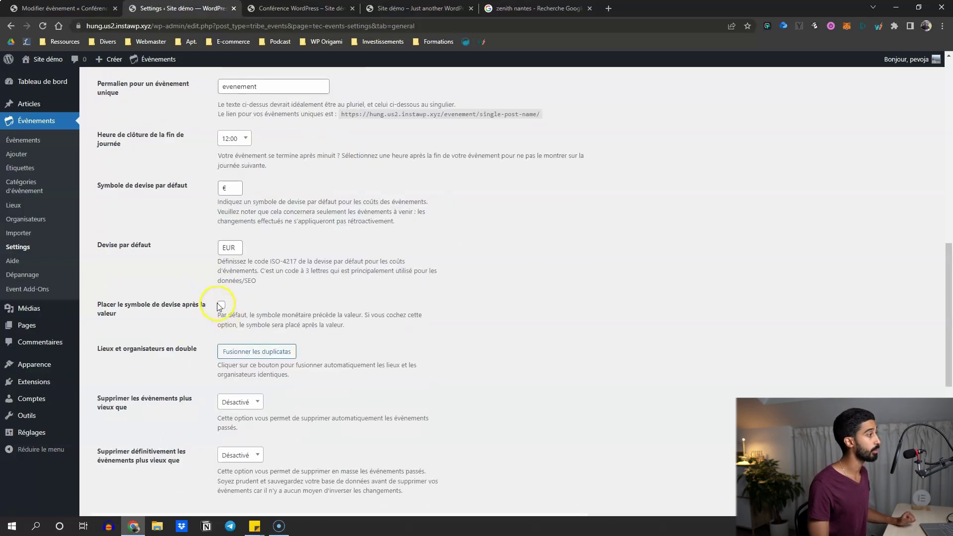
left_click(222, 305)
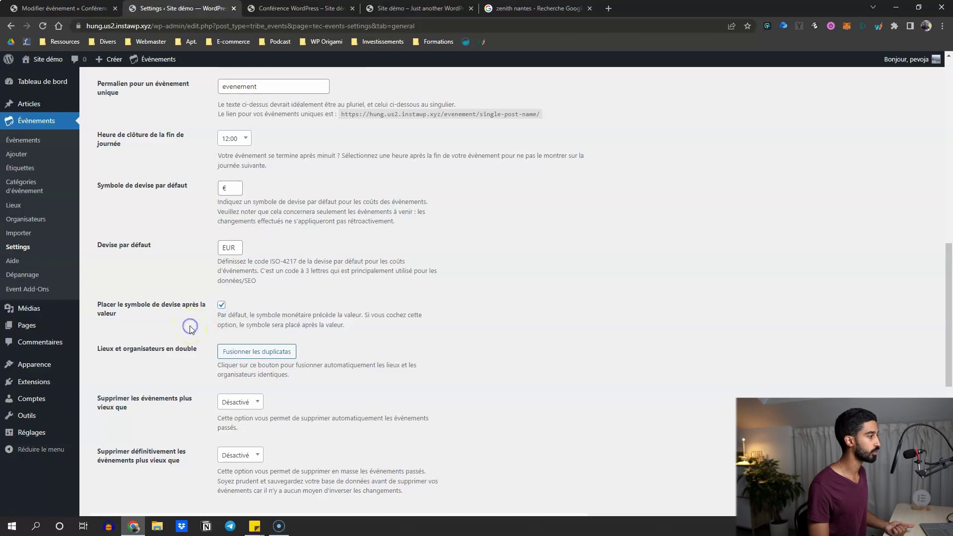
- Try 1 an and un mois as the age beyond which past events are automatically removed
scroll(189, 325, "down", 2)
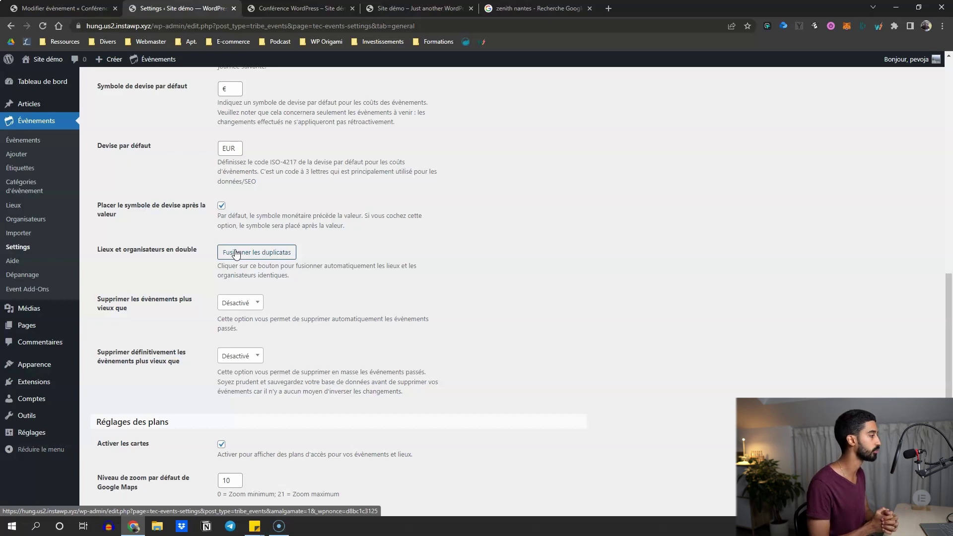
left_click(236, 253)
scroll(217, 268, "down", 2)
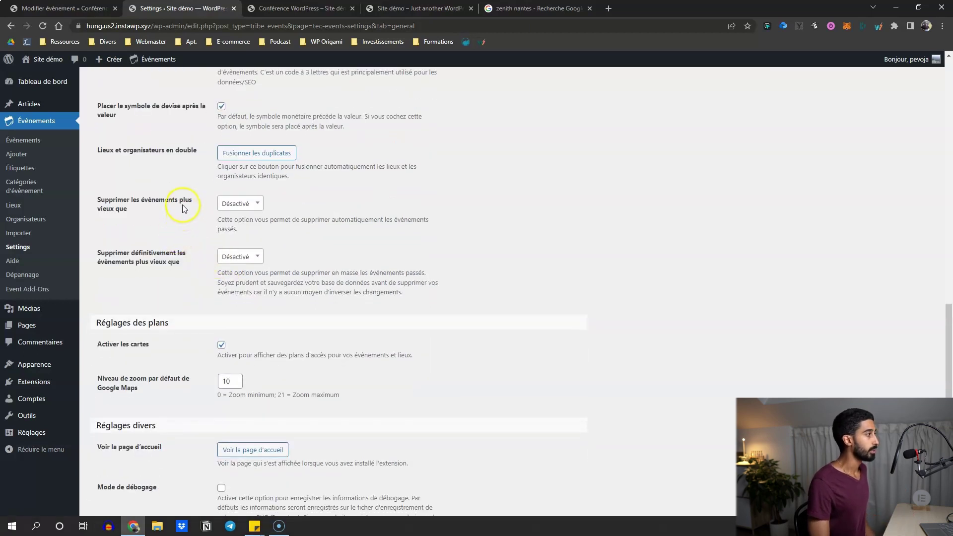
left_click(243, 208)
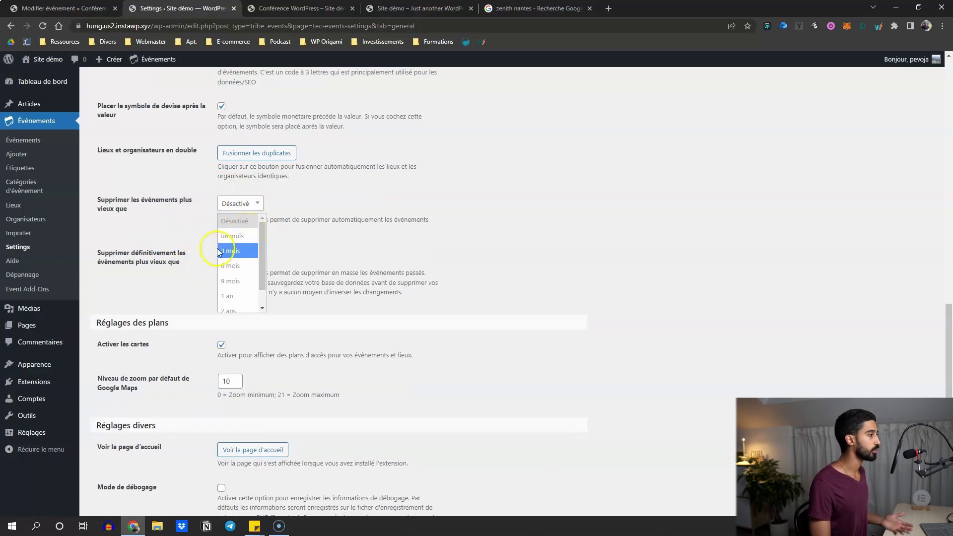
scroll(232, 245, "down", 1)
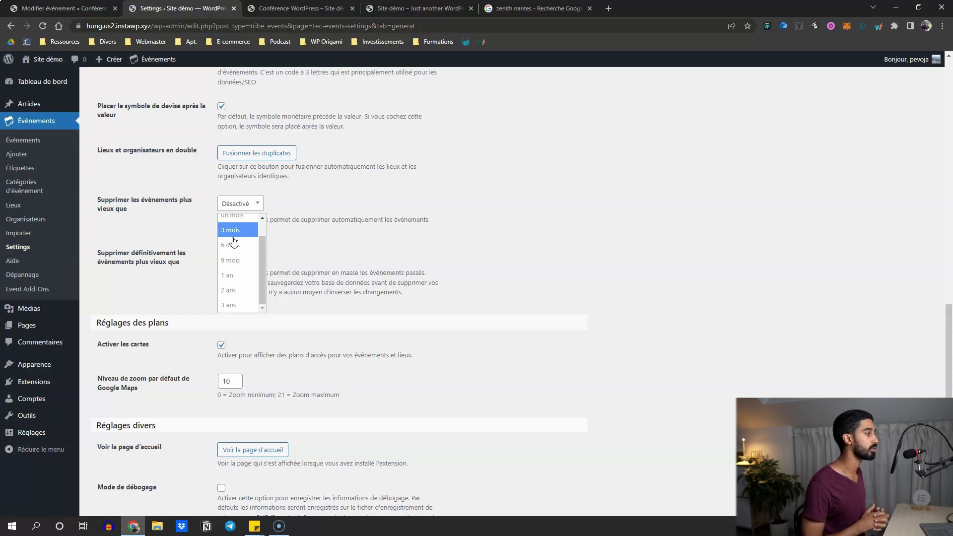
left_click(234, 274)
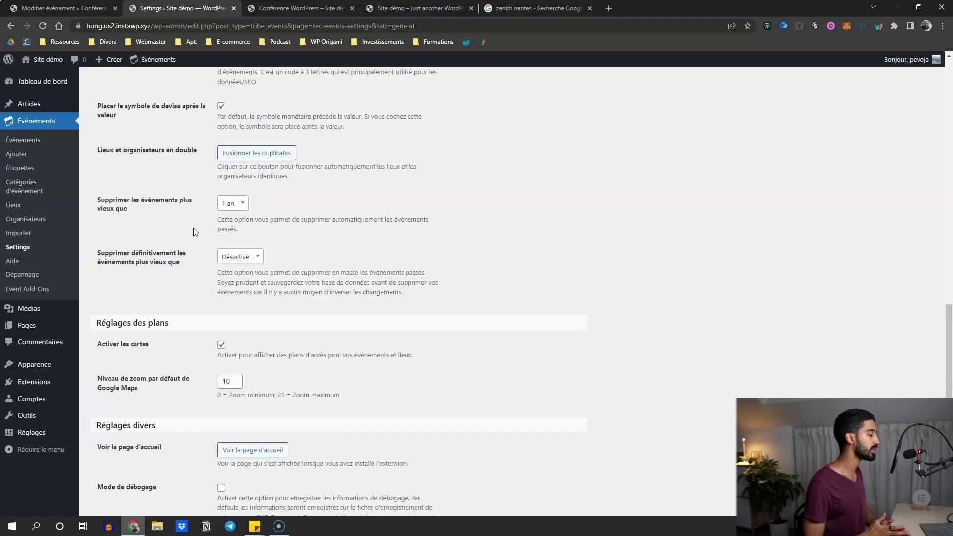
left_click(223, 203)
left_click(239, 236)
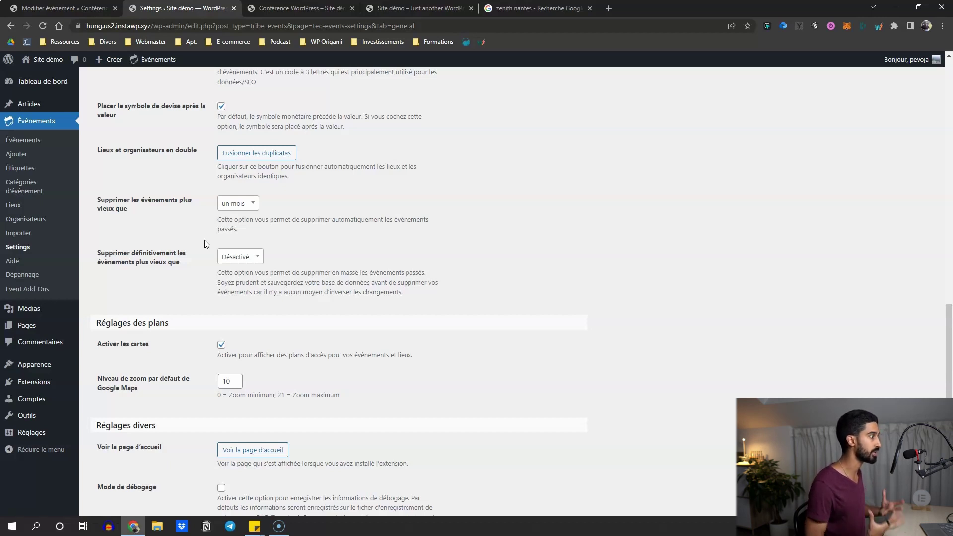
- Set the automatic removal of past events to those older than 1 an
left_click(248, 204)
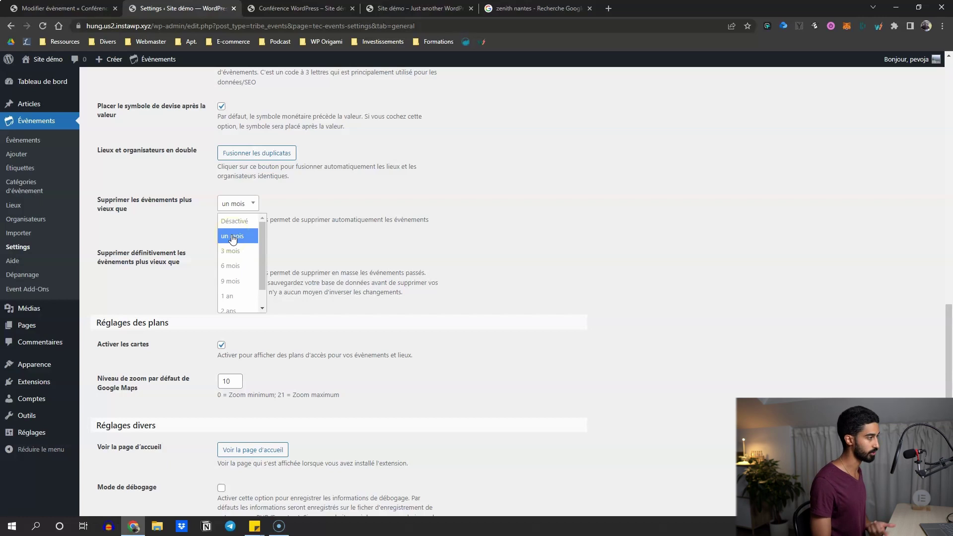
left_click(239, 254)
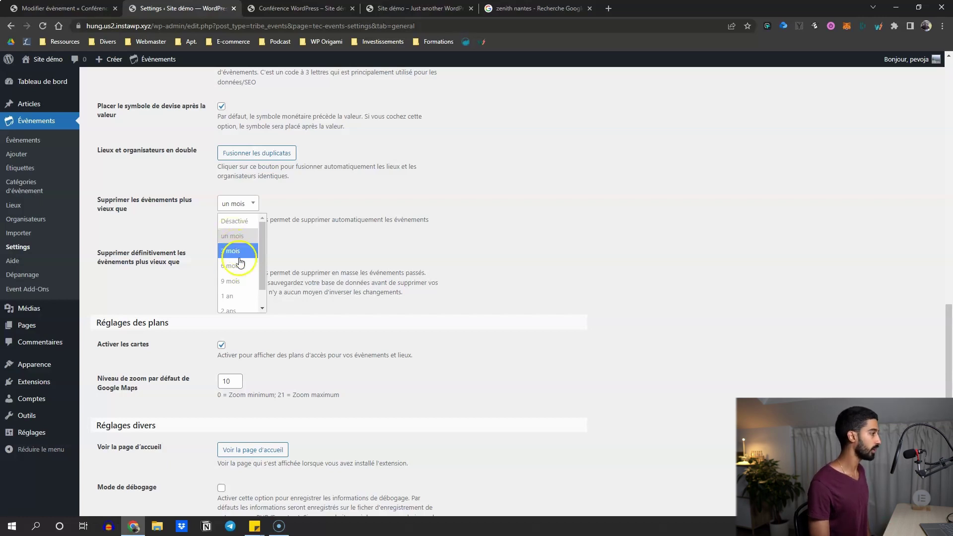
scroll(247, 273, "down", 1)
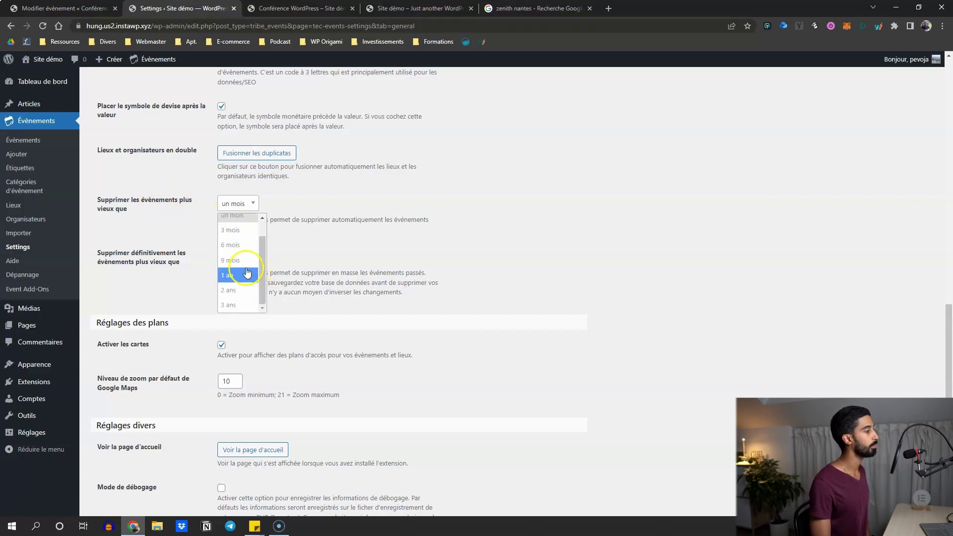
left_click(247, 273)
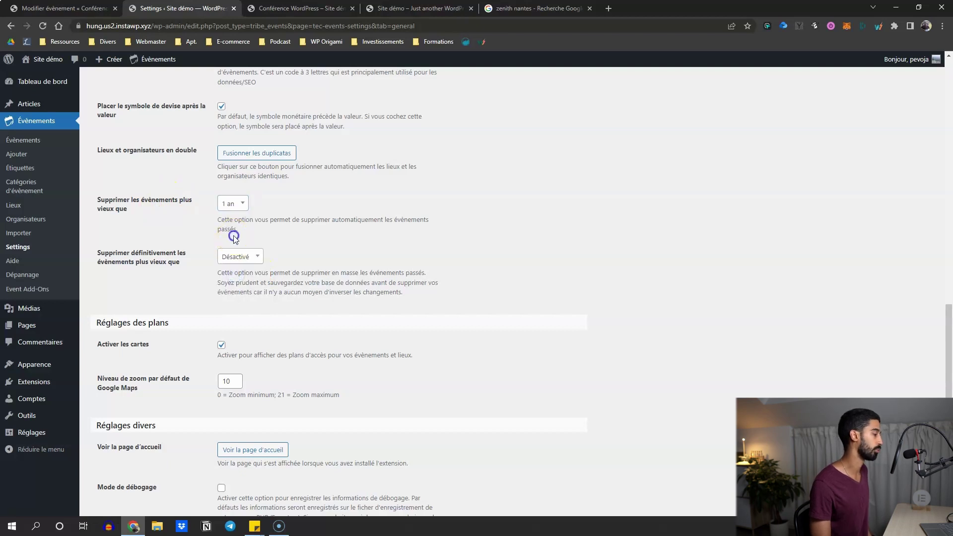
- Review the age options offered for permanently deleting old events, without choosing one
scroll(233, 237, "down", 2)
left_click_drag(130, 163, 187, 155)
left_click(189, 157)
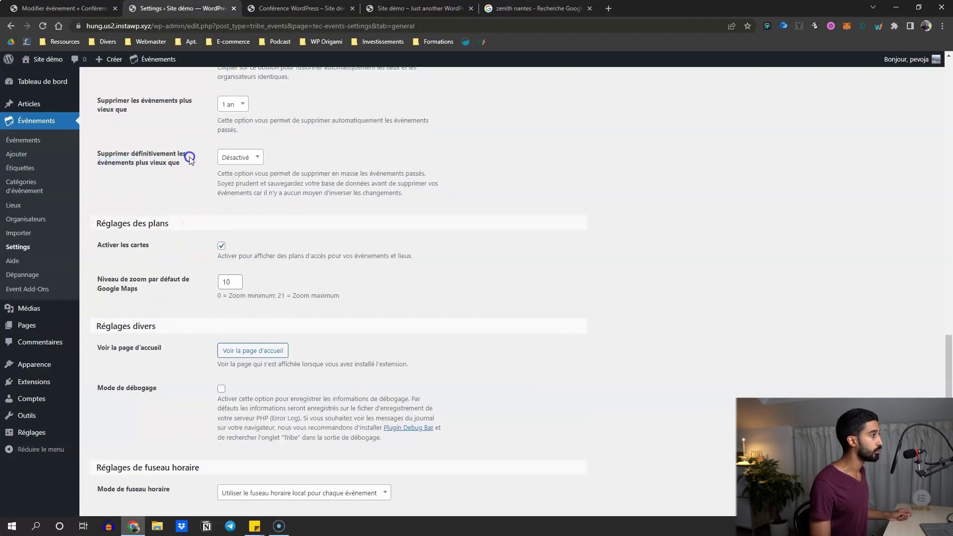
left_click(228, 160)
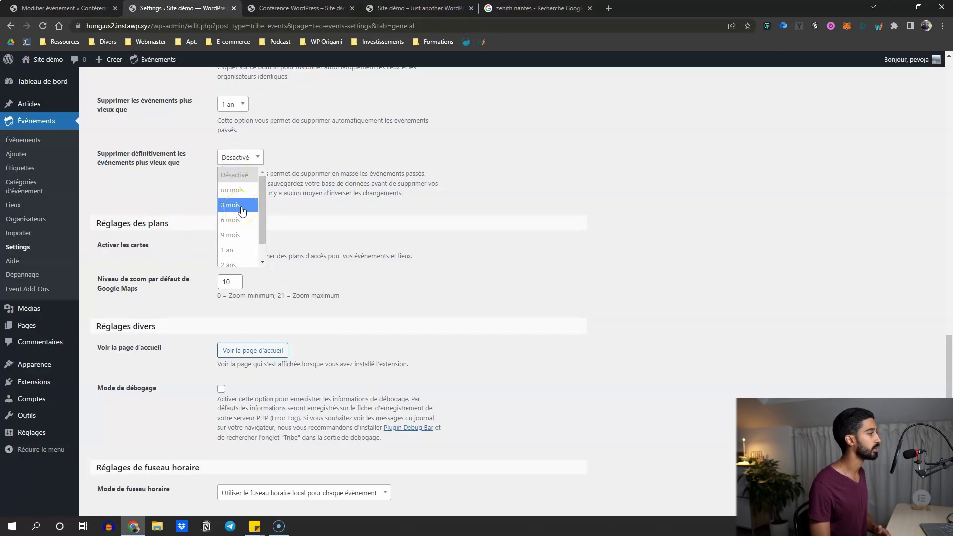
left_click(223, 242)
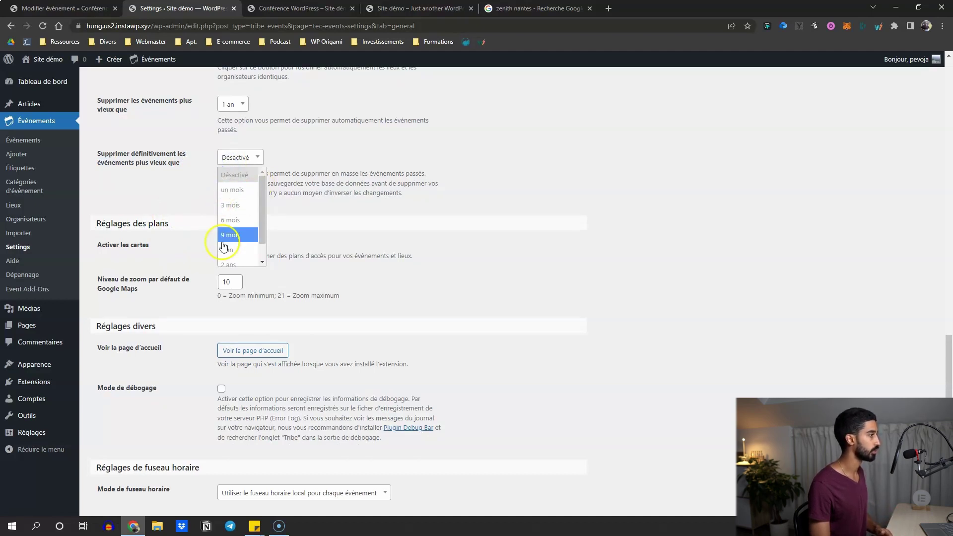
left_click(198, 193)
scroll(198, 194, "down", 2)
scroll(203, 337, "up", 4)
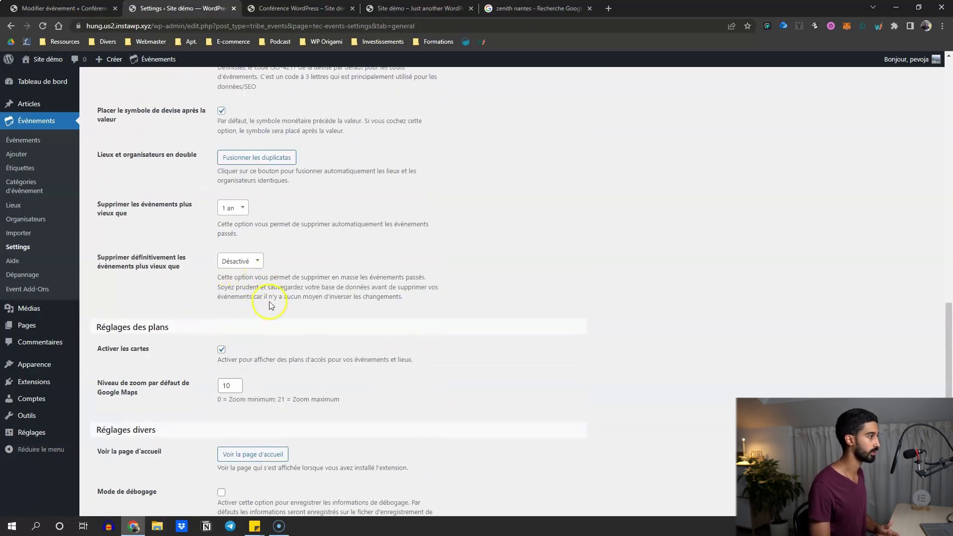
left_click(239, 261)
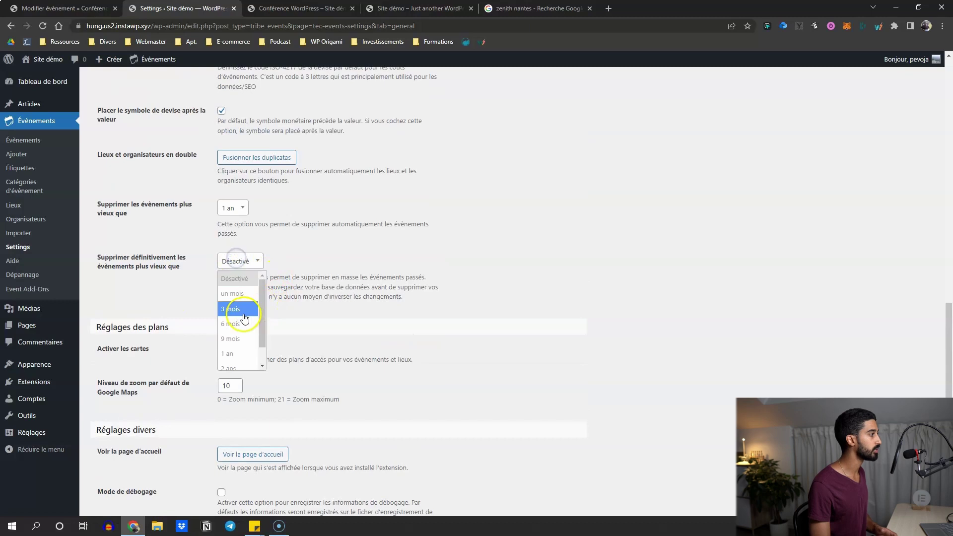
left_click(195, 290)
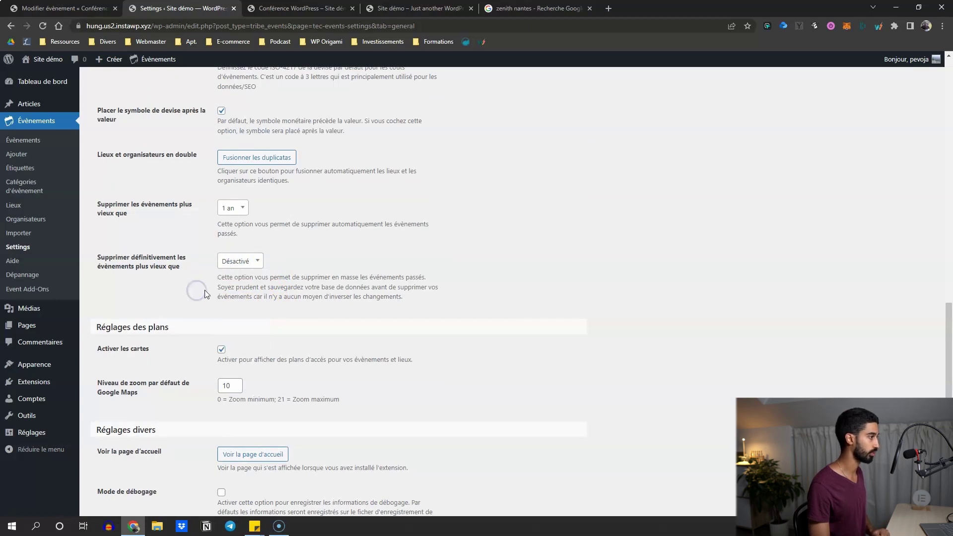
- Review the map activation and default Google Maps zoom settings, along with the miscellaneous settings below them
scroll(205, 290, "down", 1)
scroll(206, 294, "down", 1)
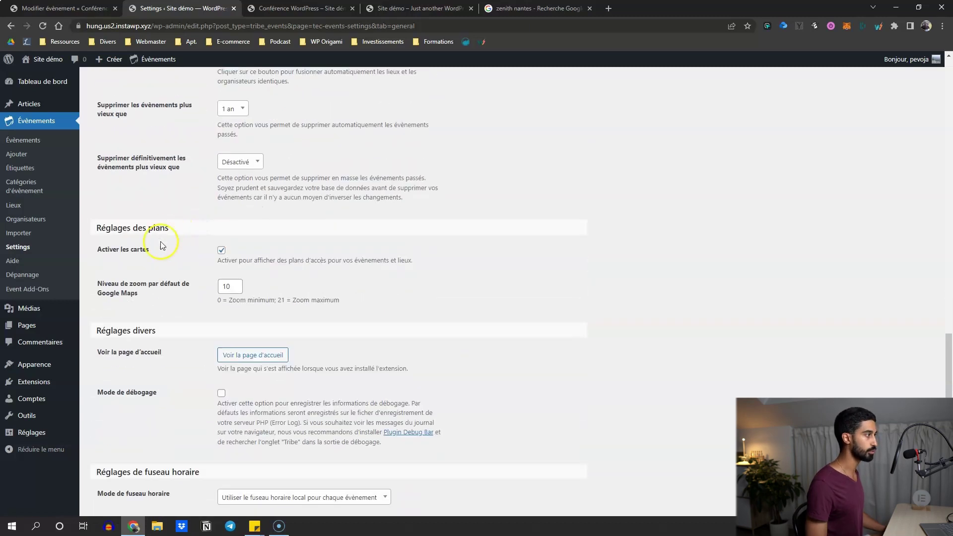
left_click(219, 250)
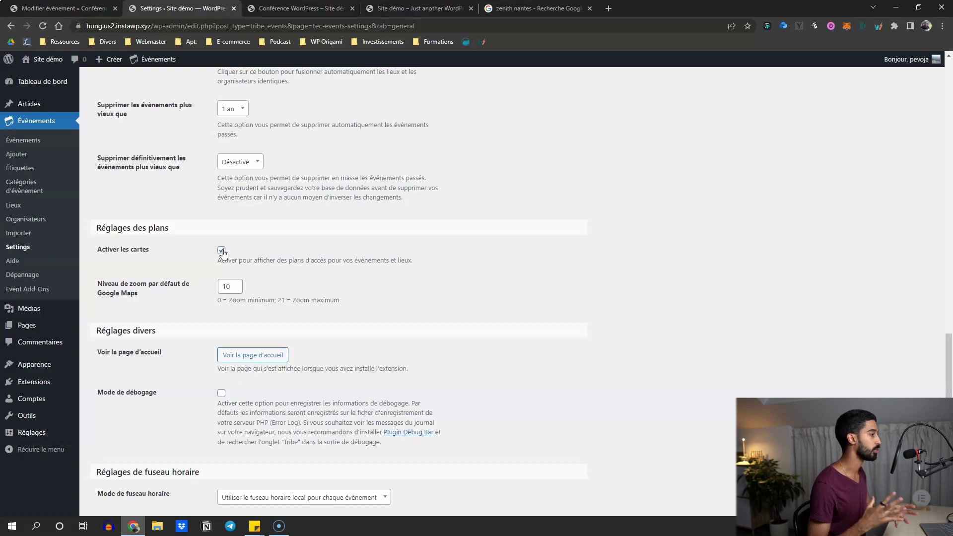
left_click_drag(230, 286, 182, 278)
scroll(179, 263, "down", 1)
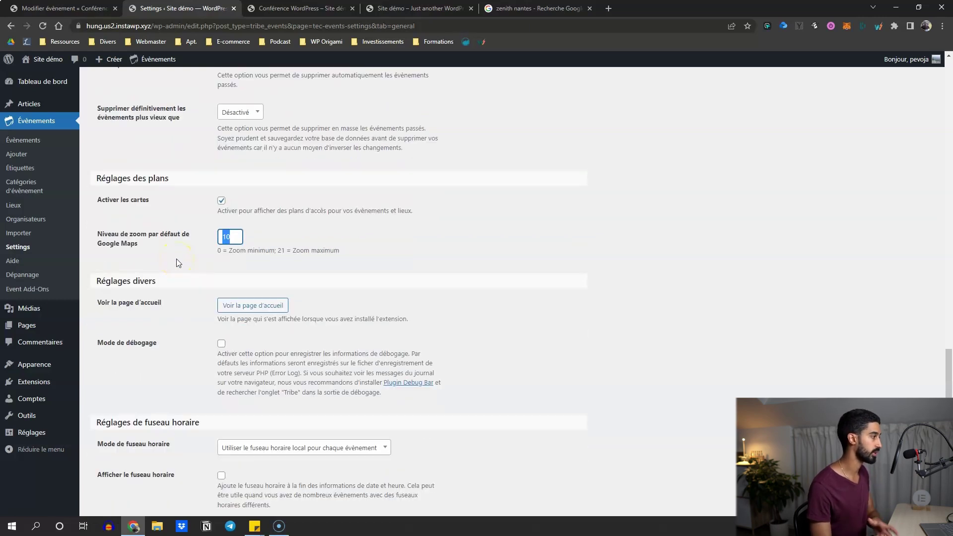
scroll(204, 287, "down", 1)
left_click(216, 319)
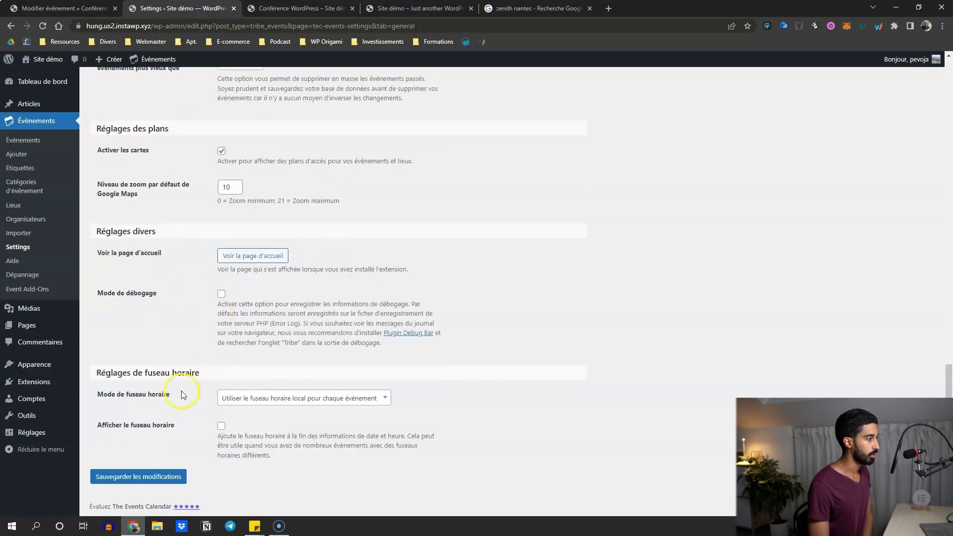
- Check the time zone mode options, enable displaying the time zone with event dates, and save the settings
left_click(251, 398)
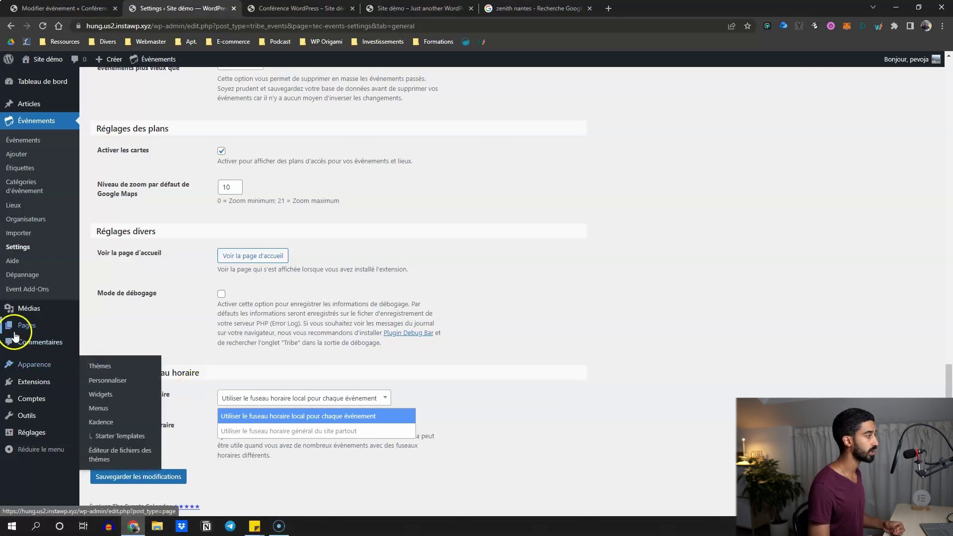
left_click(151, 344)
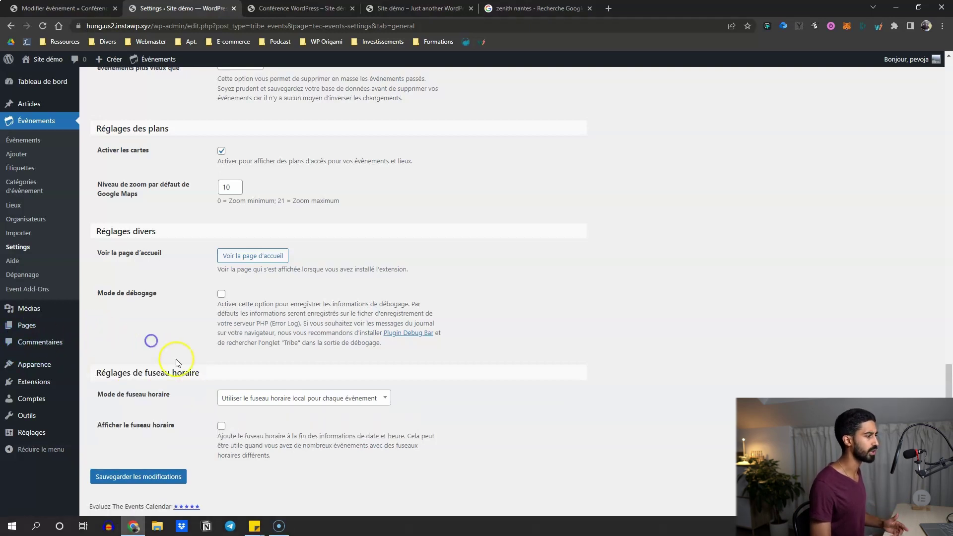
left_click(222, 427)
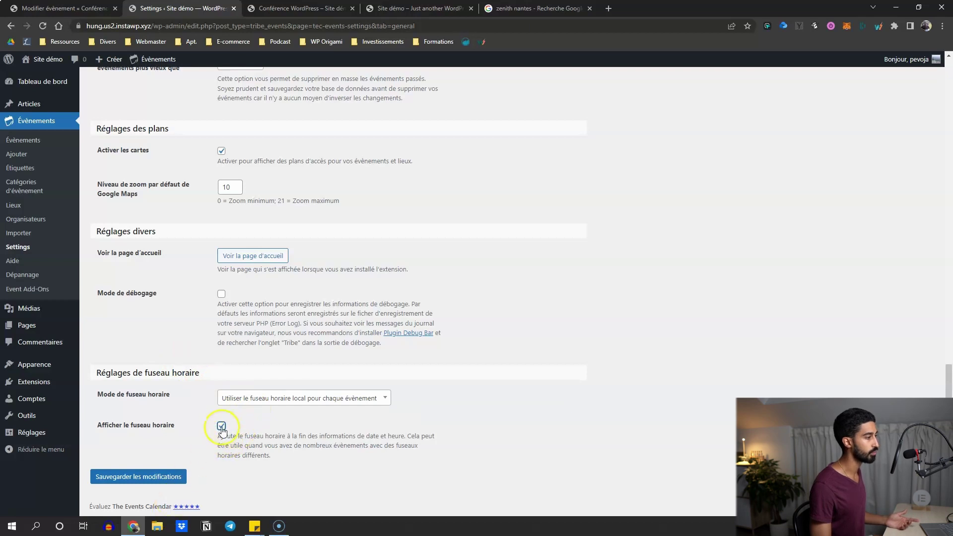
left_click(174, 476)
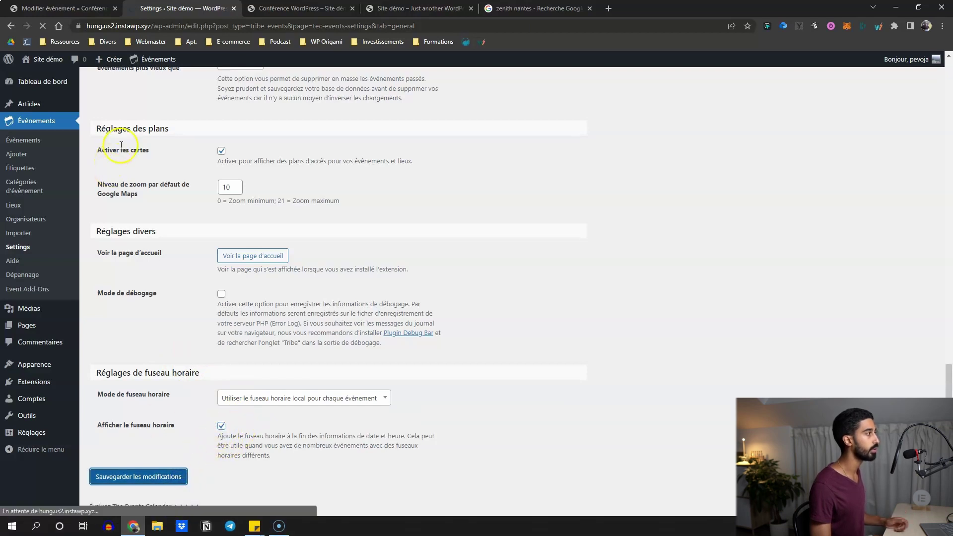
- Open the Conférence WordPress event for editing at its date, venue and organiser details
scroll(197, 403, "down", 4)
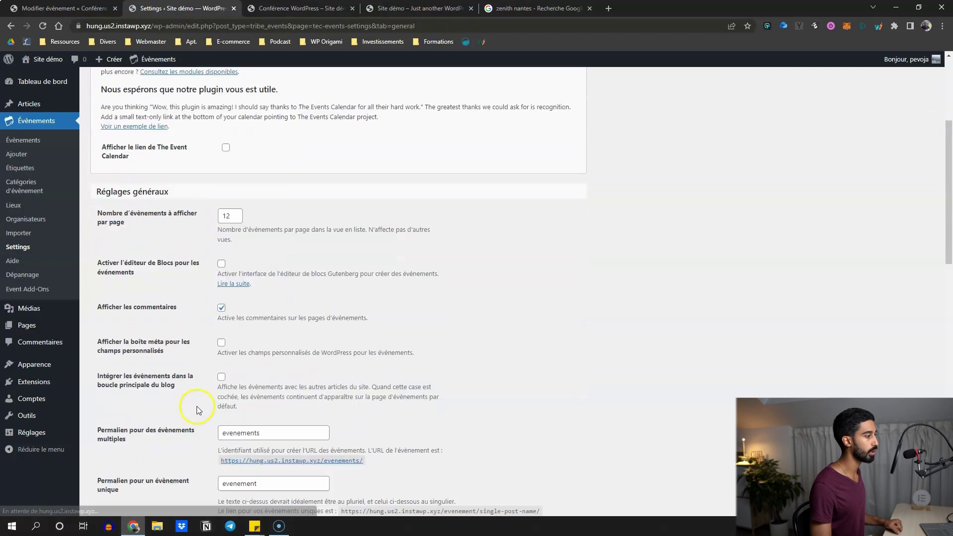
left_click(36, 144)
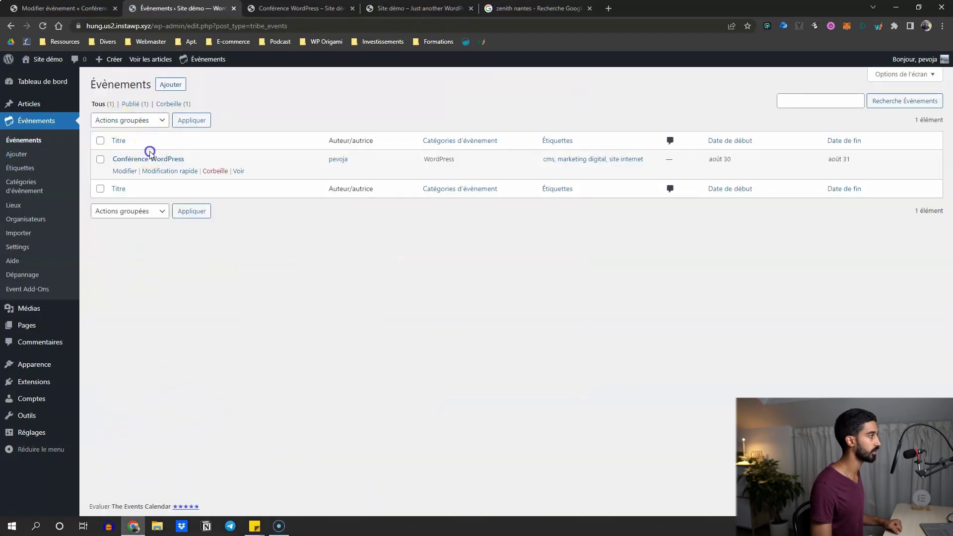
left_click(146, 153)
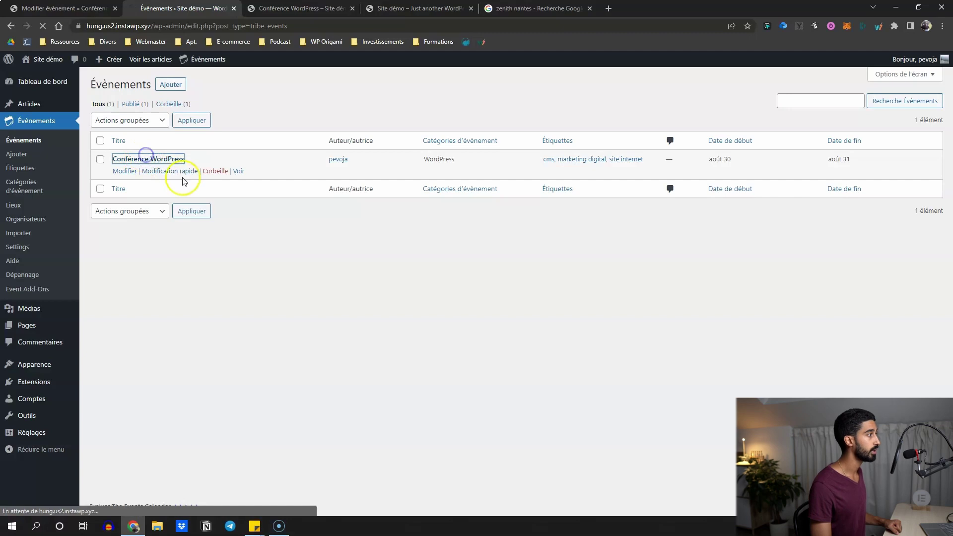
scroll(464, 354, "down", 3)
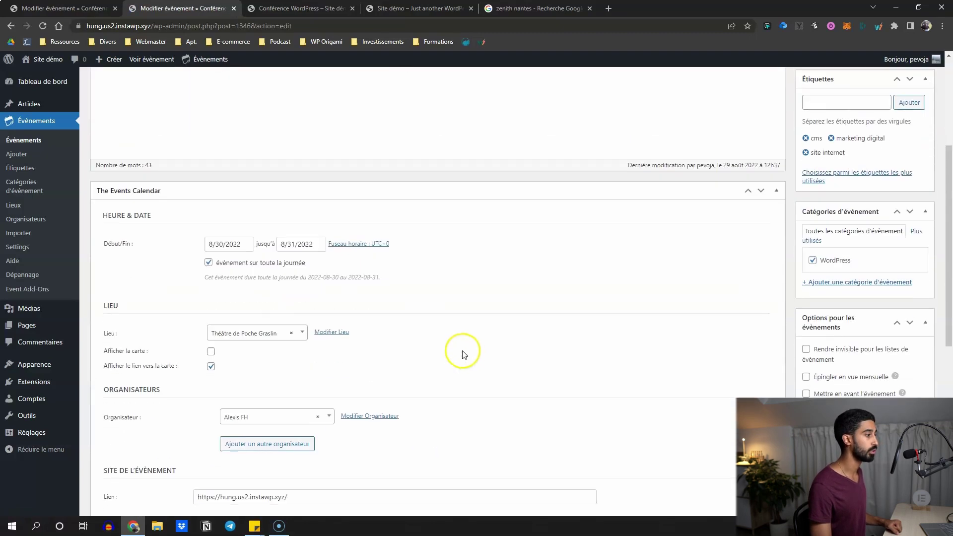
- Examine the time zone choices offered for the event's start and end dates, without changing the selection
left_click(353, 246)
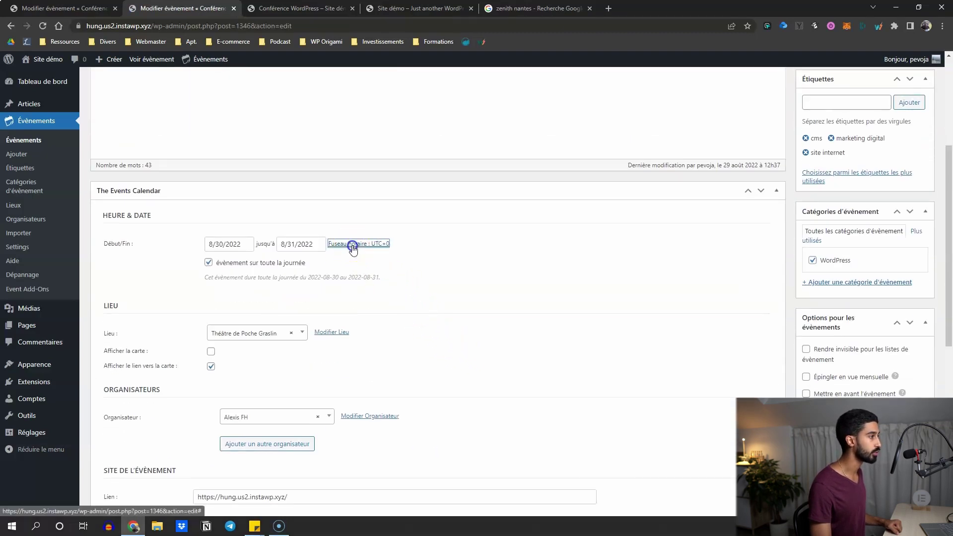
left_click(361, 245)
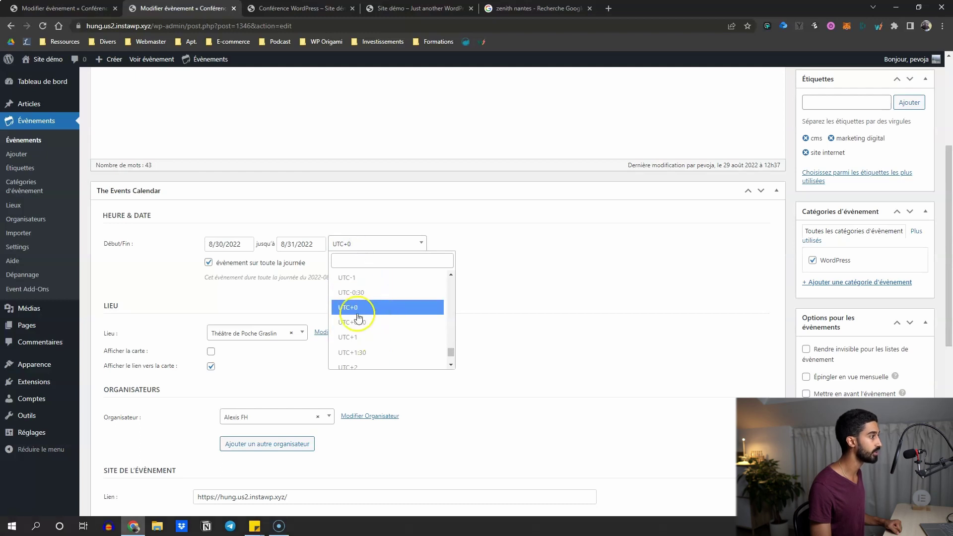
left_click(280, 280)
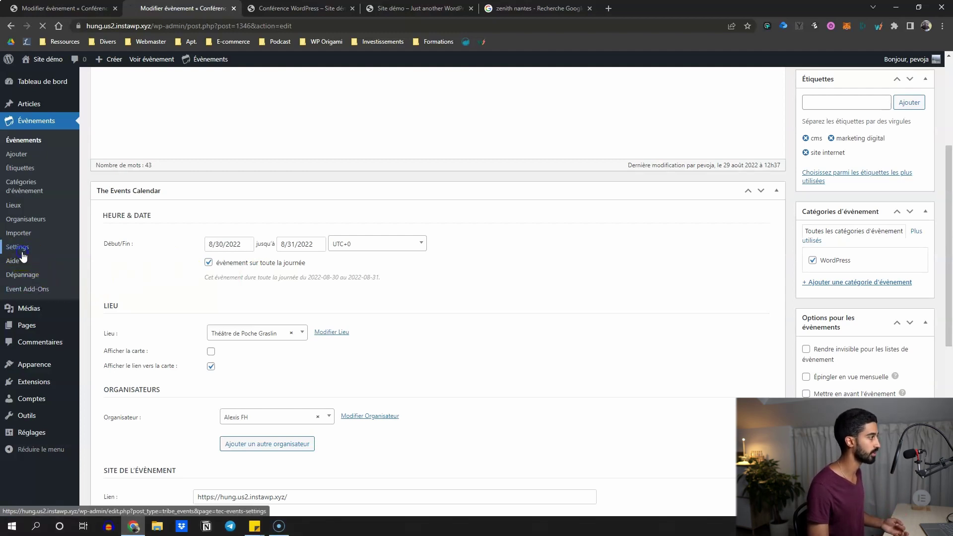
- Open the event Display settings and check the event template options along with the enabled event views
scroll(308, 278, "down", 15)
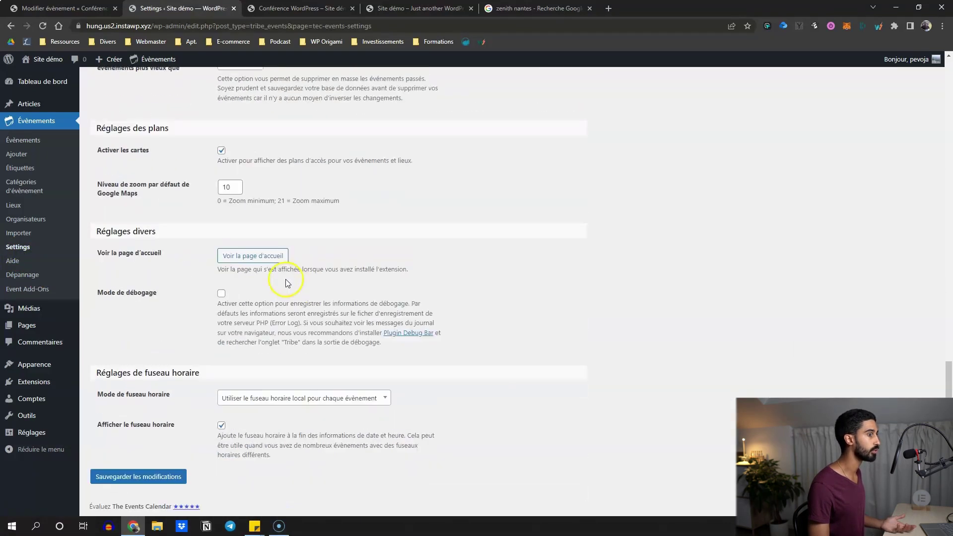
scroll(185, 440, "up", 15)
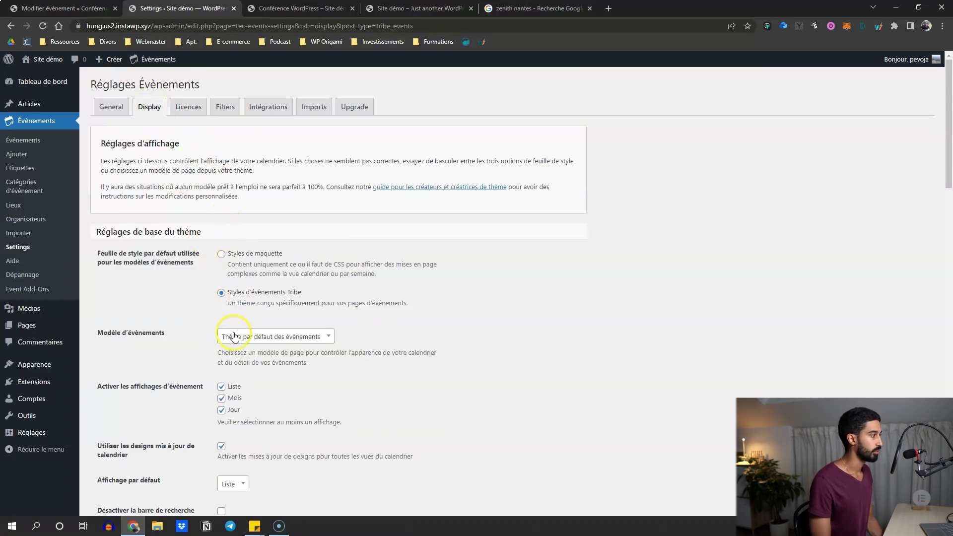
left_click(244, 333)
left_click(192, 358)
scroll(190, 356, "down", 2)
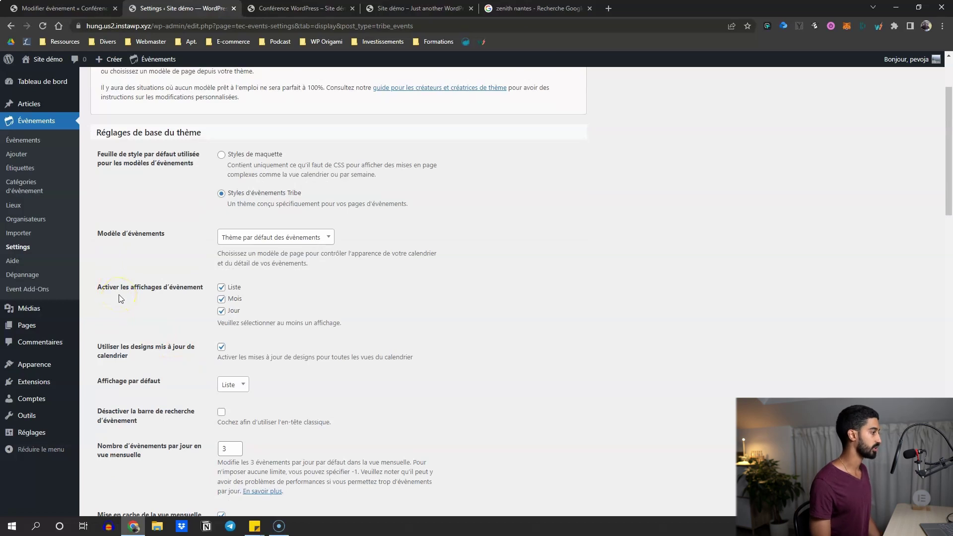
- Open the list of all events from the published Conférence WordPress page, and return to the Display settings
left_click(298, 8)
scroll(394, 159, "up", 12)
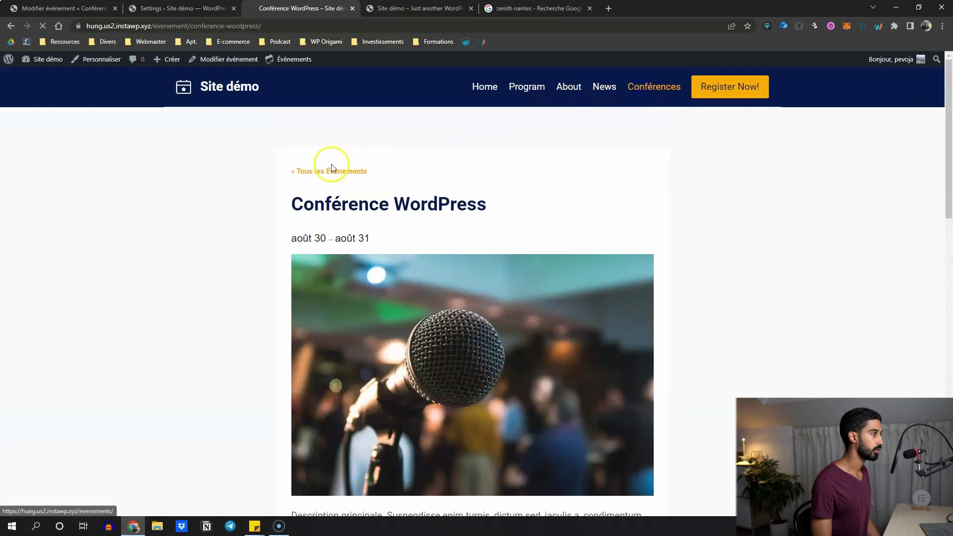
left_click(329, 168)
left_click(182, 8)
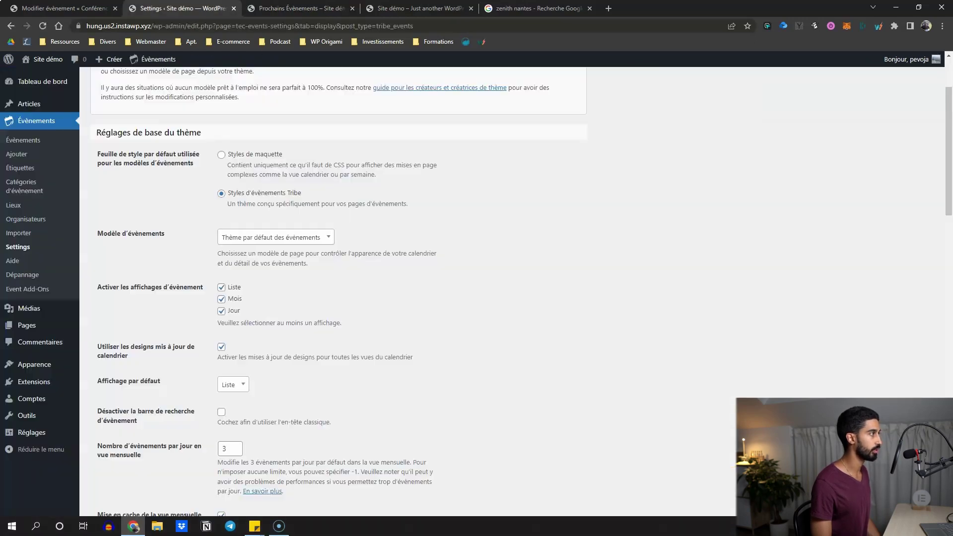
- Disable the Liste and Jour event views so only Mois stays enabled, and save the display settings
left_click(221, 299)
left_click(222, 311)
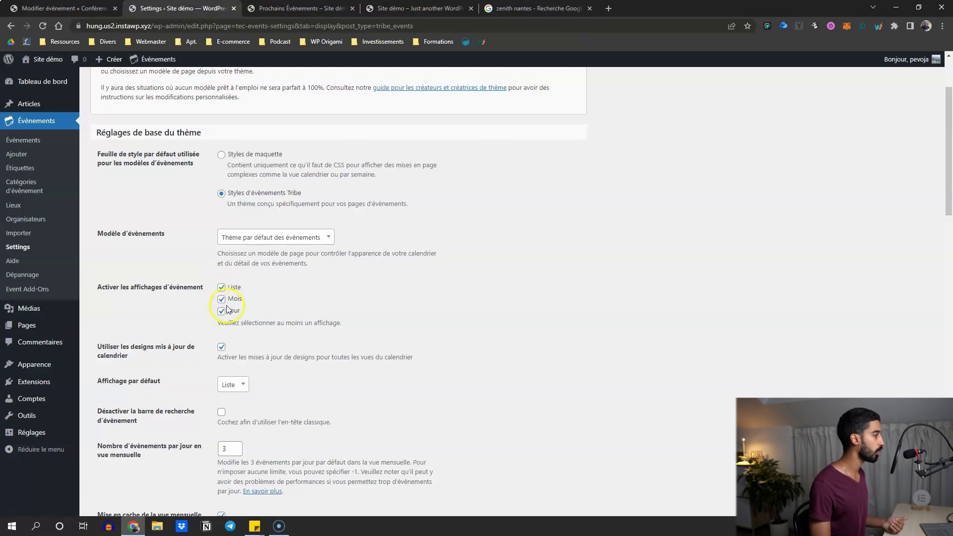
left_click(224, 310)
left_click(223, 312)
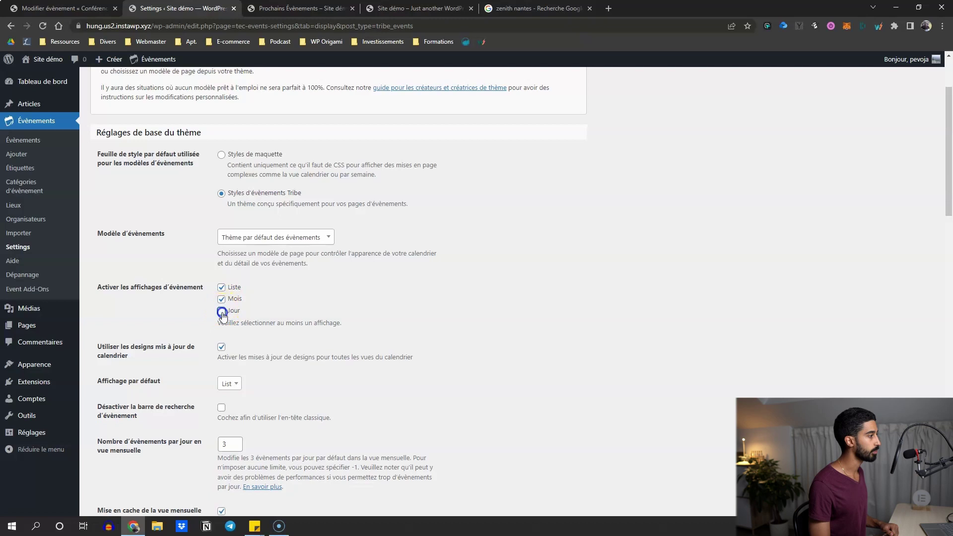
left_click(221, 289)
left_click(185, 329)
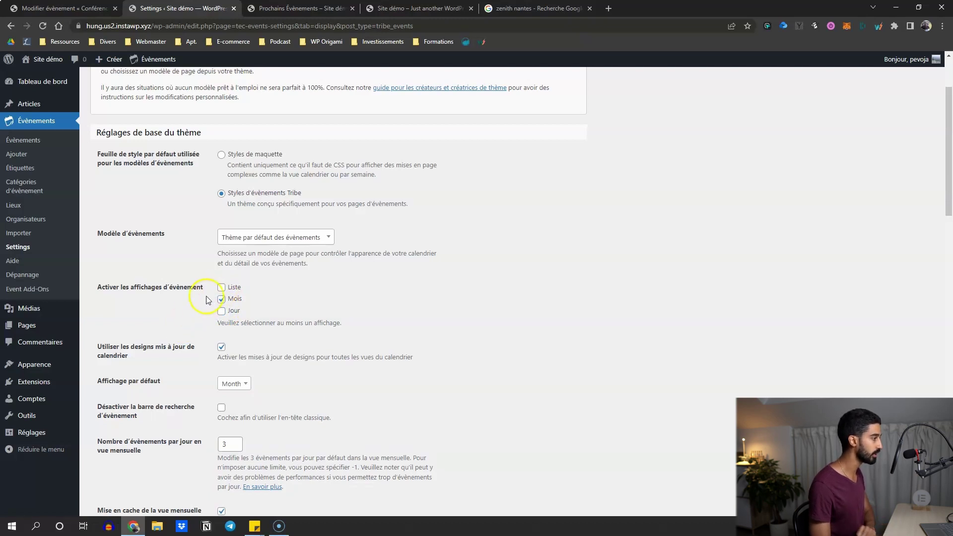
scroll(204, 321, "down", 15)
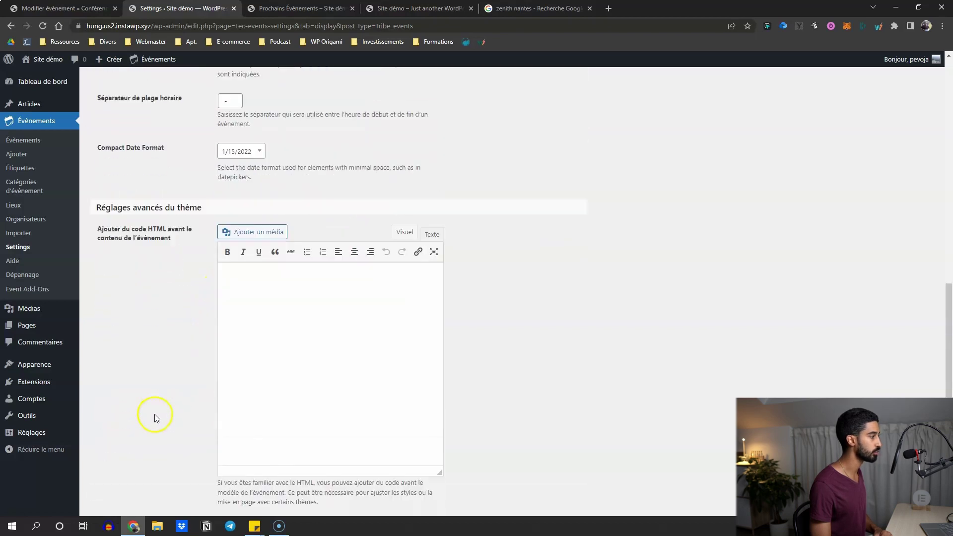
left_click(131, 477)
- Reload the public events page and look over the month calendar and its available views
key("ctrl+Tab")
left_click(43, 26)
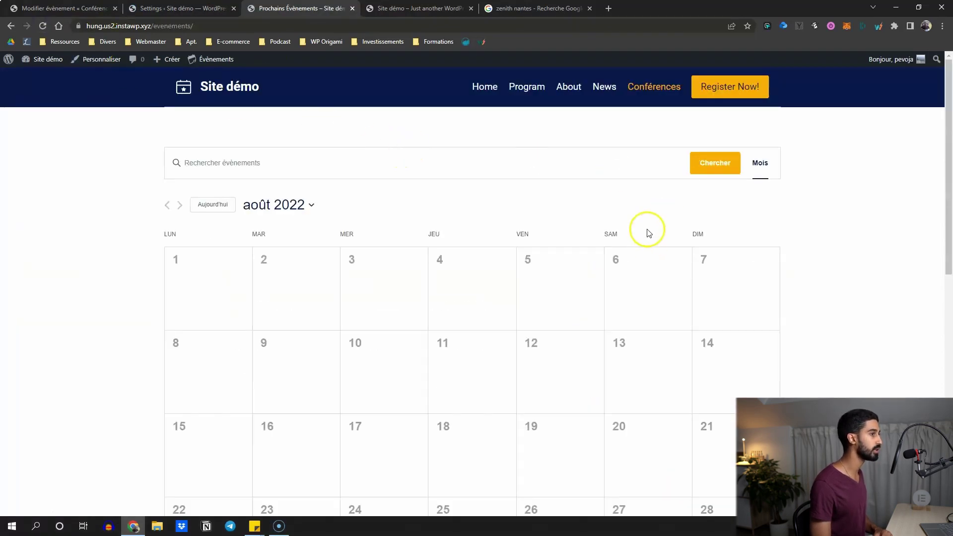
scroll(636, 216, "down", 5)
scroll(695, 298, "down", 2)
scroll(364, 103, "up", 10)
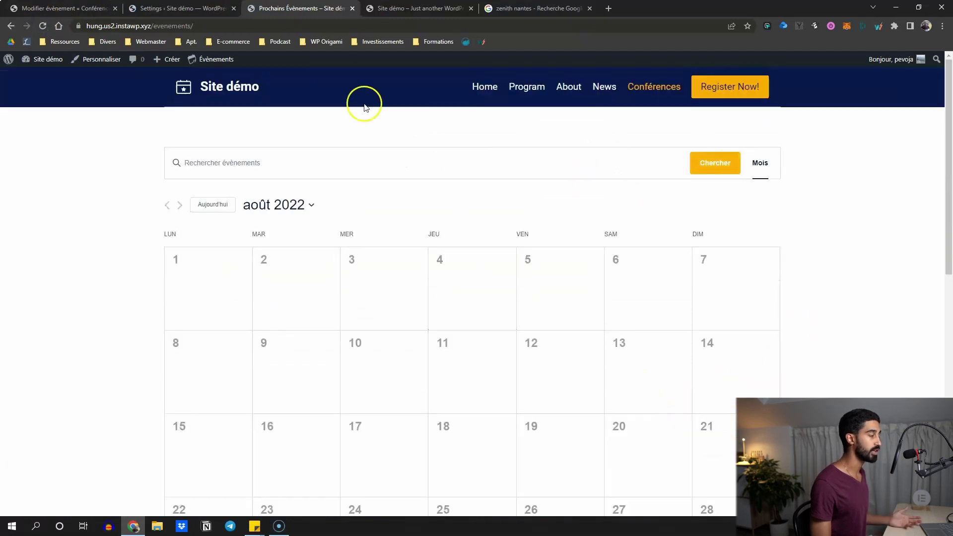
- Enable the Liste event view again, set the default view to Month, and save the display settings
key("ctrl+shift+Tab")
scroll(234, 300, "down", 5)
scroll(233, 300, "down", 2)
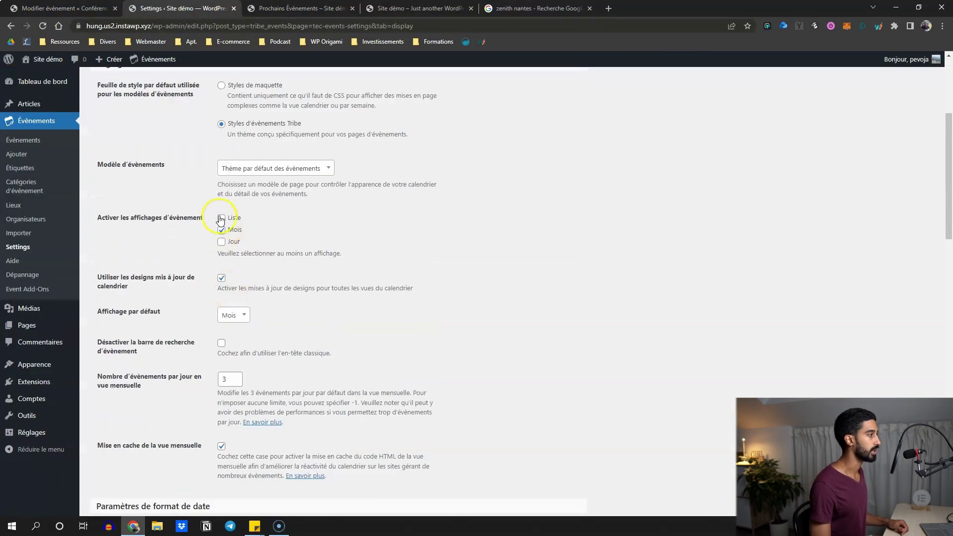
left_click(221, 218)
scroll(163, 307, "down", 12)
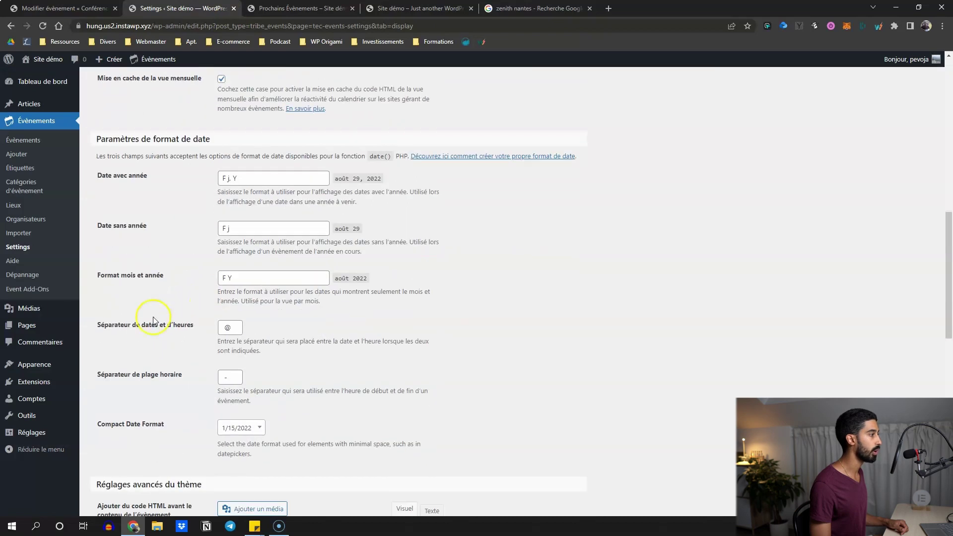
scroll(139, 323, "up", 12)
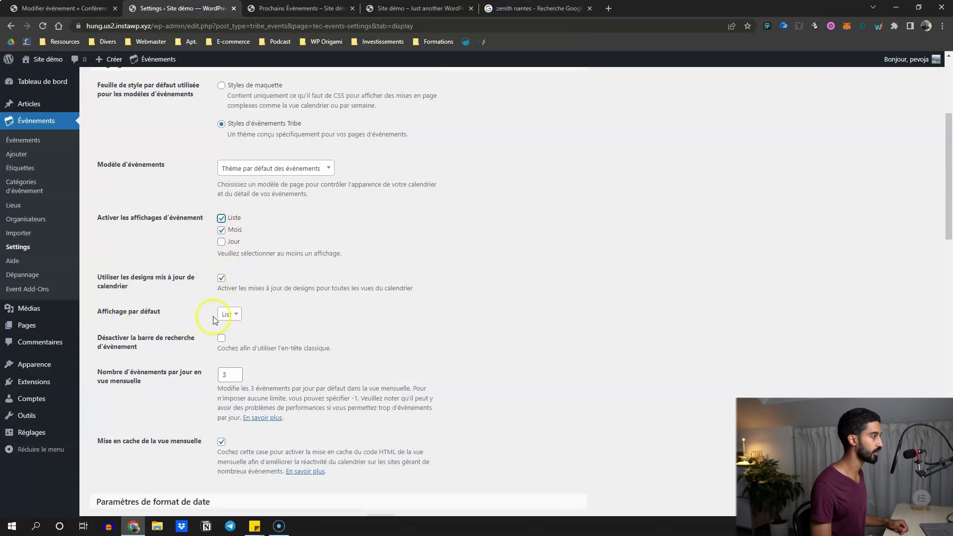
left_click(231, 317)
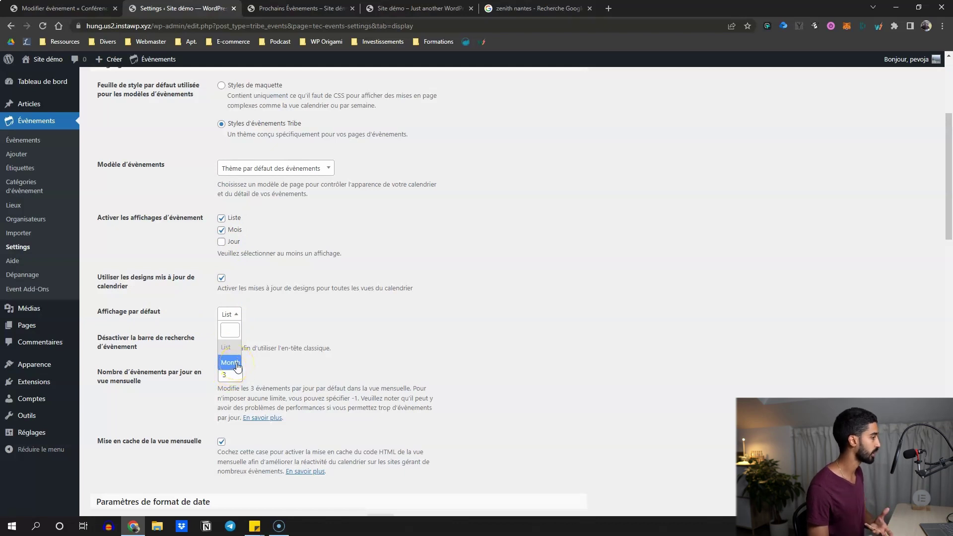
left_click(233, 363)
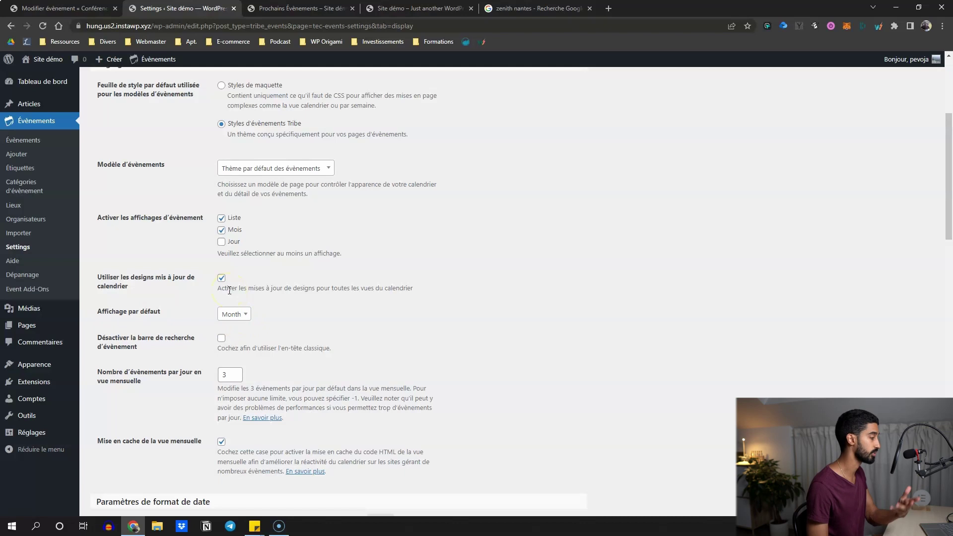
scroll(208, 238, "down", 15)
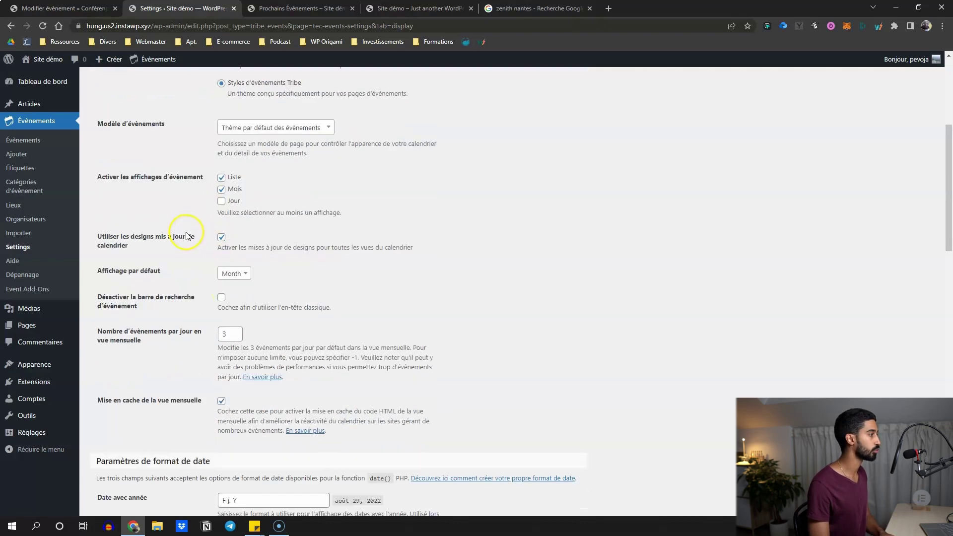
left_click(133, 474)
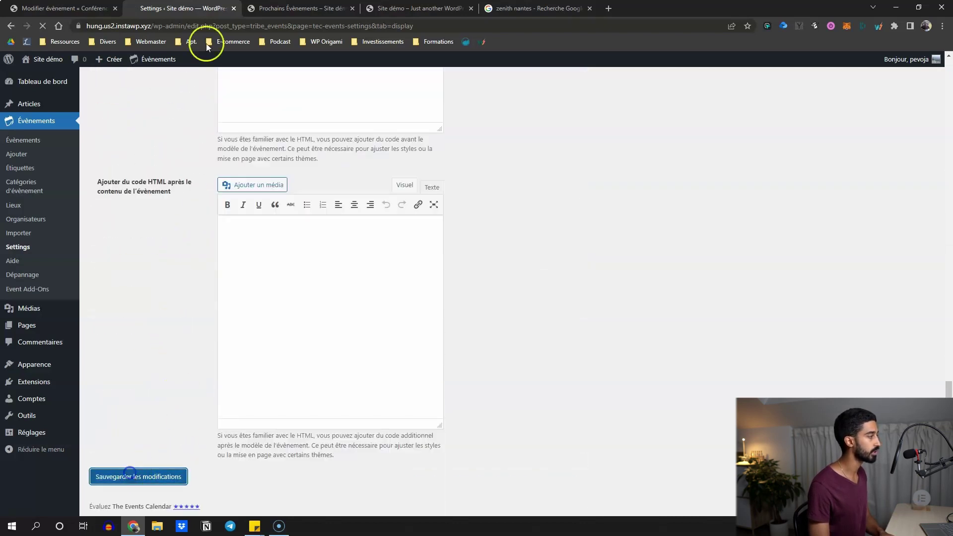
- Reload the public events page and try switching between the Liste and Mois views
key("ctrl+Tab")
left_click(43, 26)
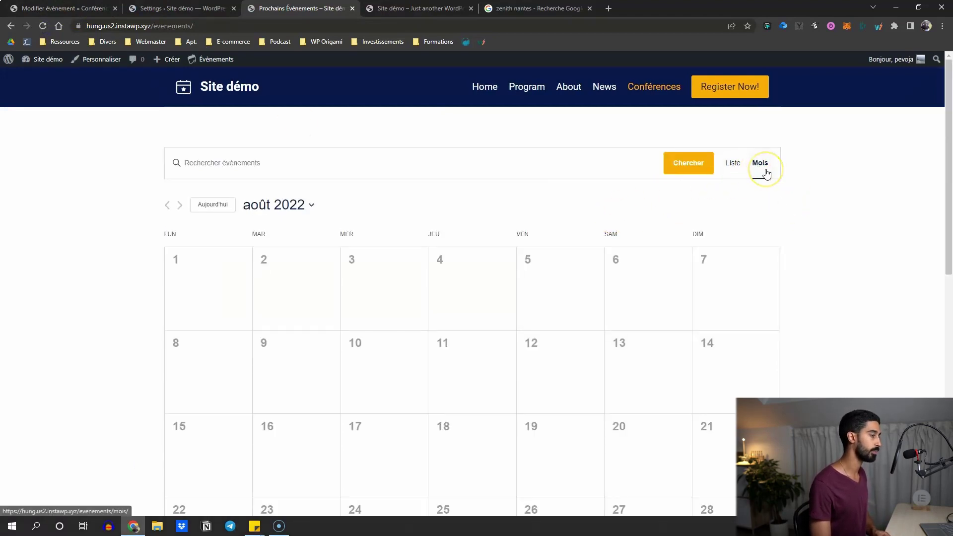
left_click(734, 165)
left_click(759, 165)
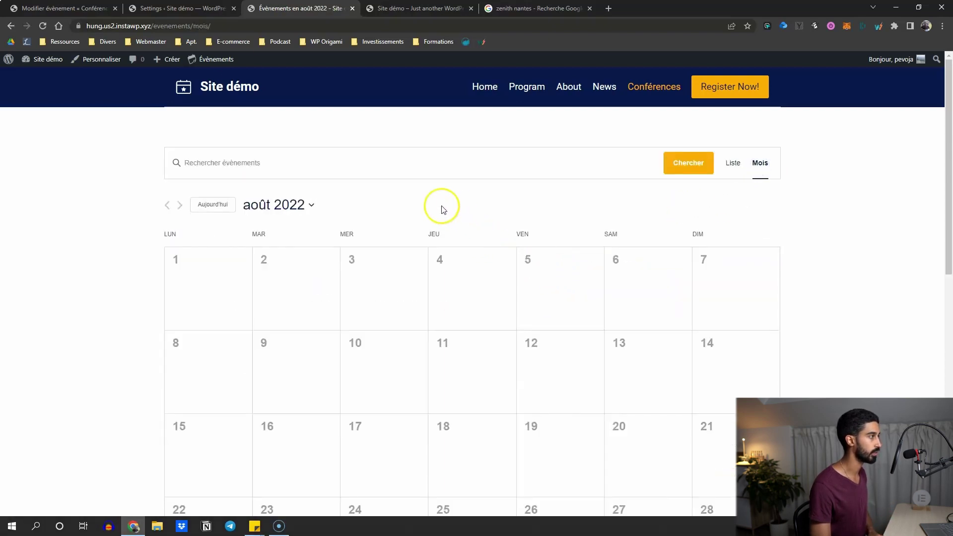
- Enable the option that deactivates the event search bar, and save the display settings
key("ctrl+shift+Tab")
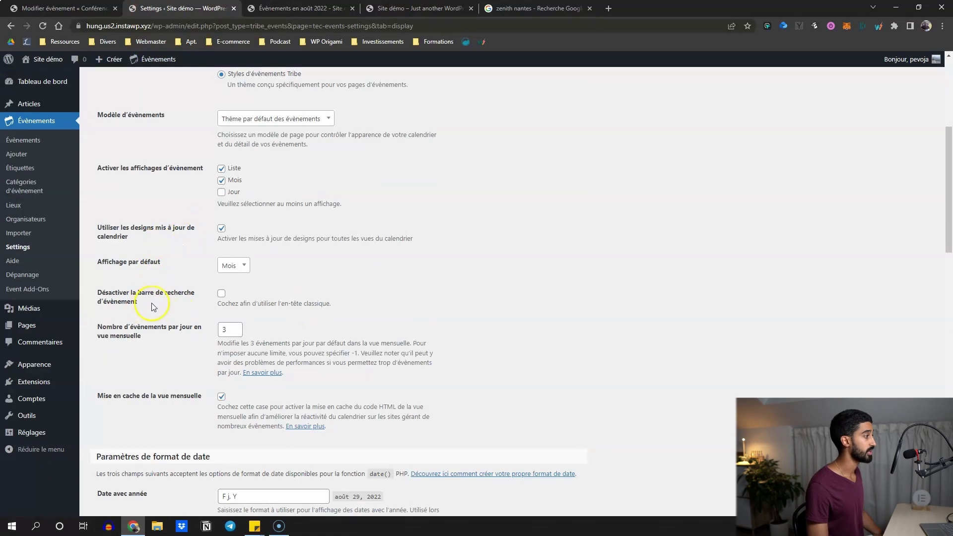
left_click(221, 293)
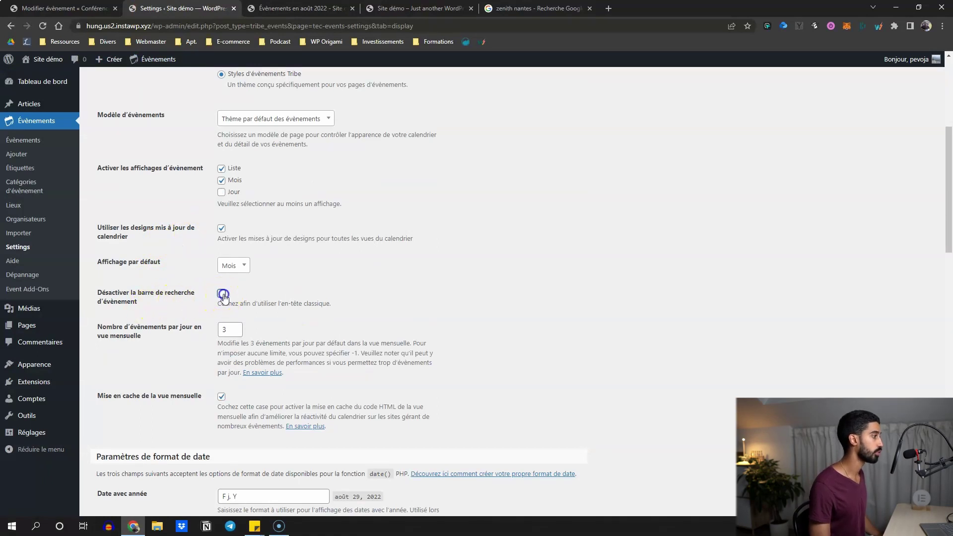
scroll(182, 282, "down", 10)
scroll(174, 330, "down", 5)
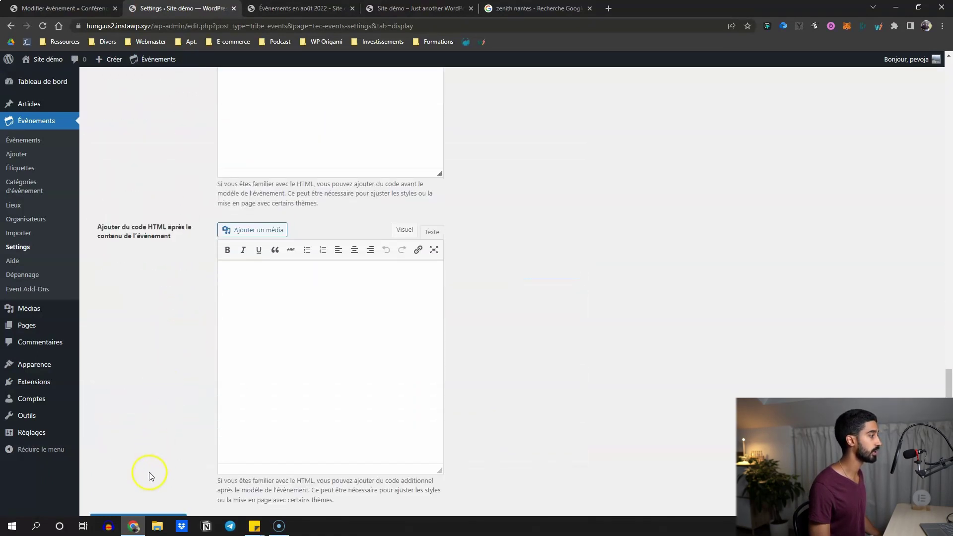
left_click(142, 477)
- Reload the public events page to check its header without the search bar, including the view selector's options
key("ctrl+Tab")
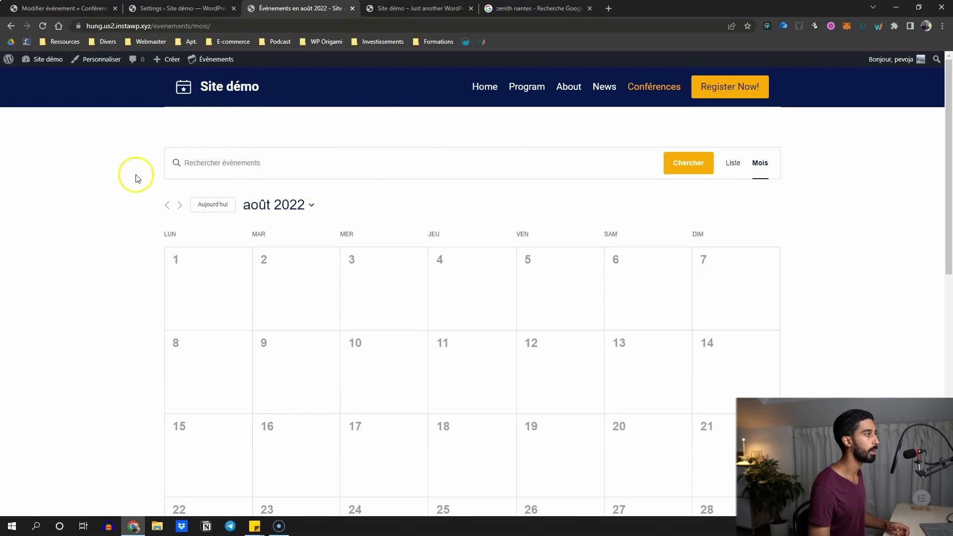
left_click(46, 31)
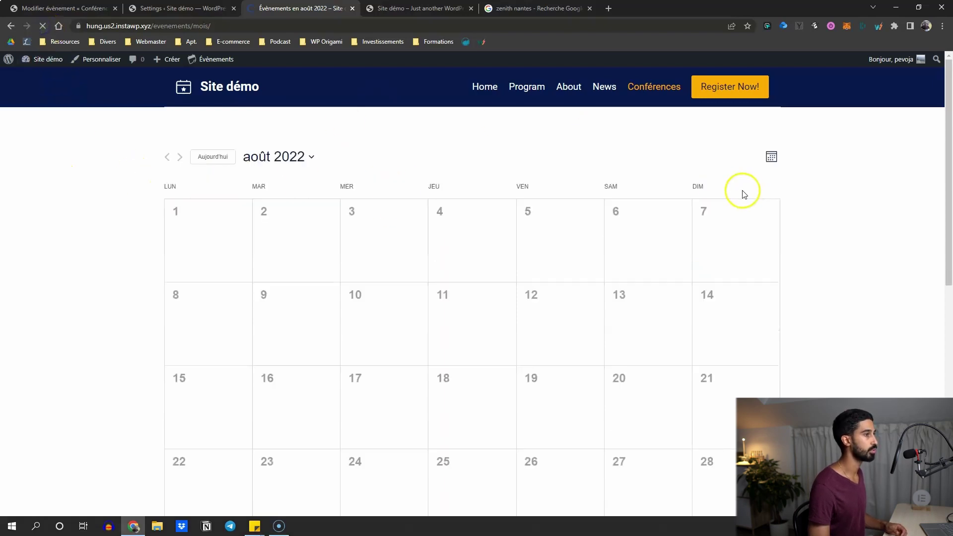
left_click(770, 158)
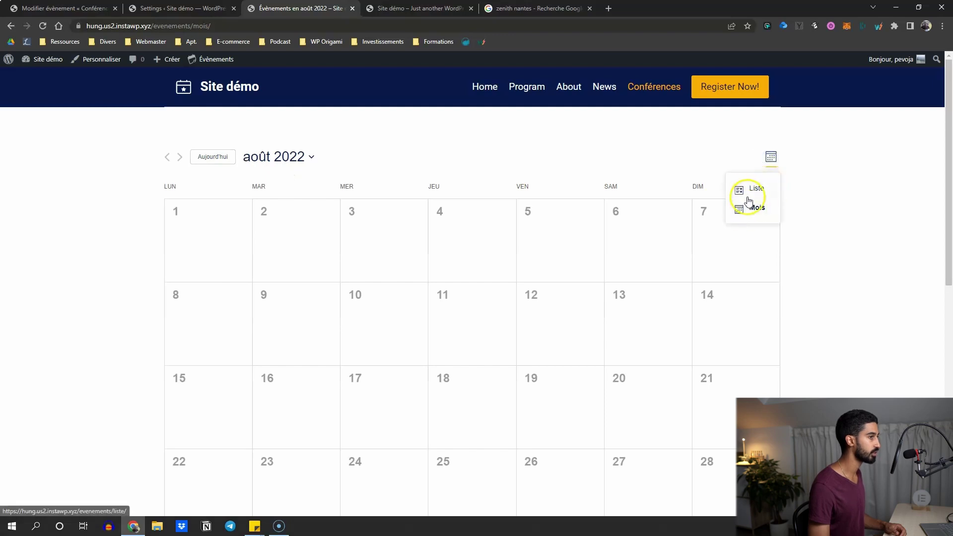
left_click(638, 154)
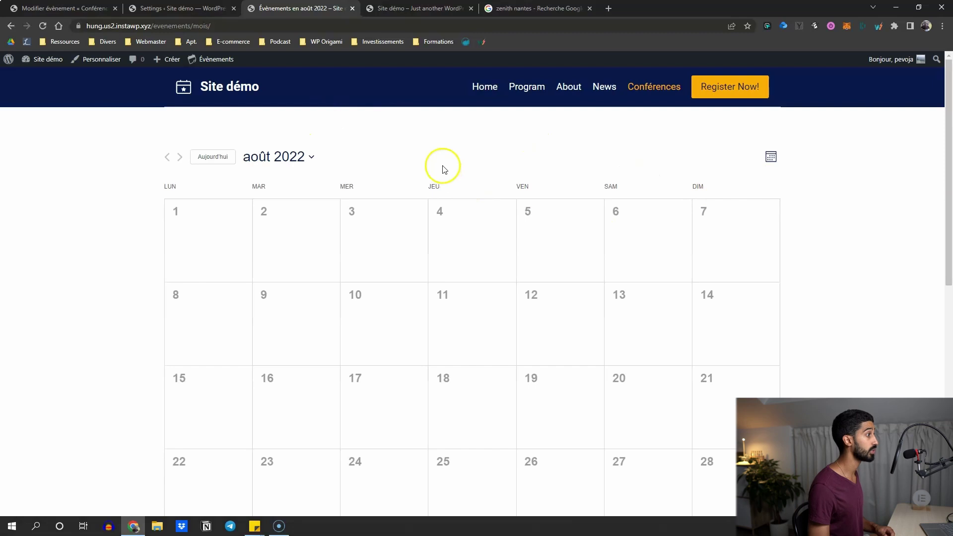
- Review the search bar, monthly view and date format settings, save the display settings, and reload the public events page
key("ctrl+shift+Tab")
scroll(194, 316, "down", 10)
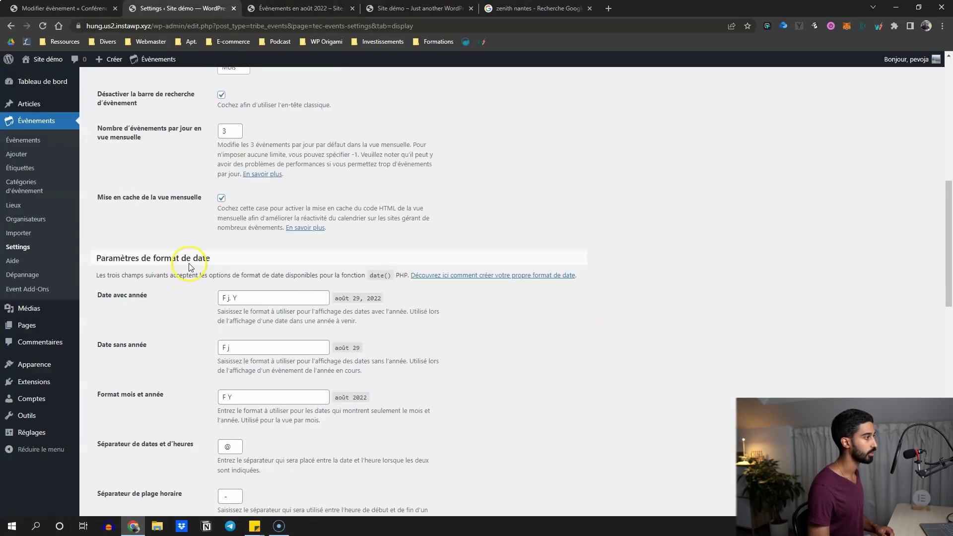
scroll(181, 249, "up", 5)
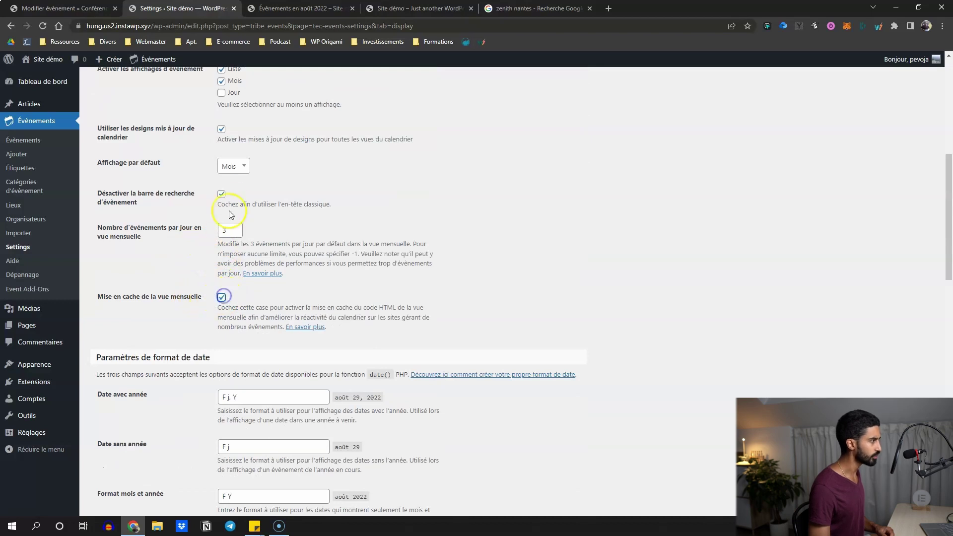
scroll(187, 345, "down", 20)
left_click(137, 480)
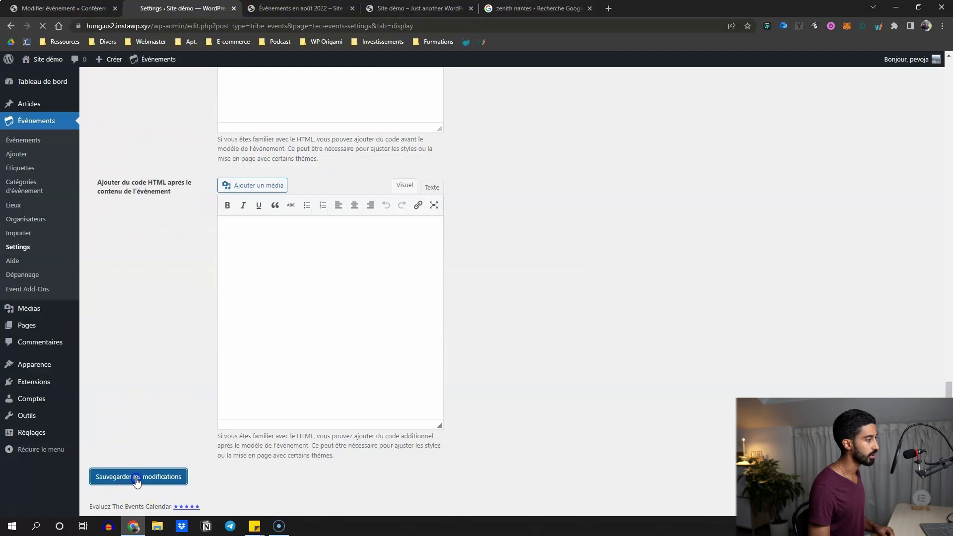
key("ctrl+Tab")
left_click(42, 26)
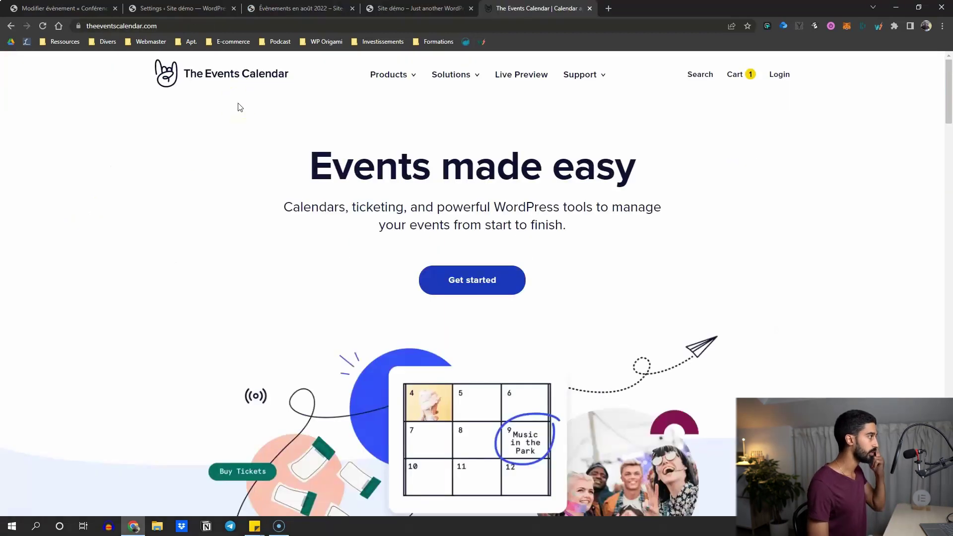
- Open the Filter Bar product page on The Events Calendar website
mouse_move(395, 76)
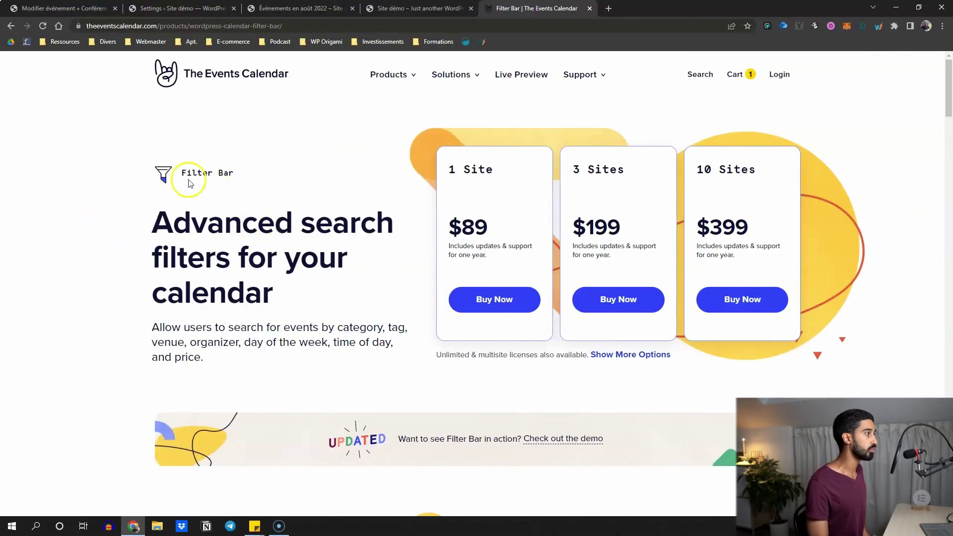
- Examine the Filter Bar product page's introduction and its pricing for 1, 3 and 10 sites
scroll(149, 99, "down", 2)
scroll(176, 149, "up", 2)
left_click_drag(153, 219, 253, 272)
scroll(719, 228, "down", 6)
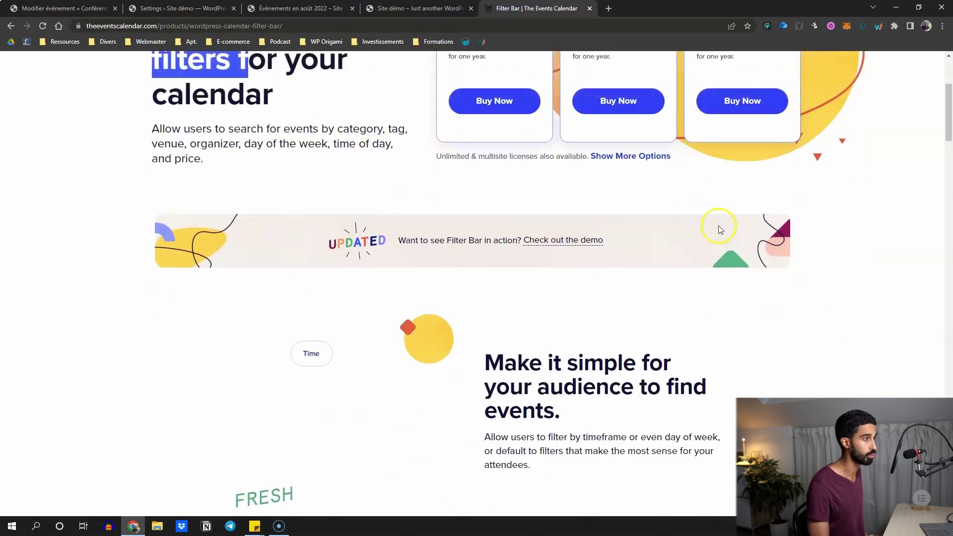
scroll(494, 289, "up", 6)
left_click(376, 183)
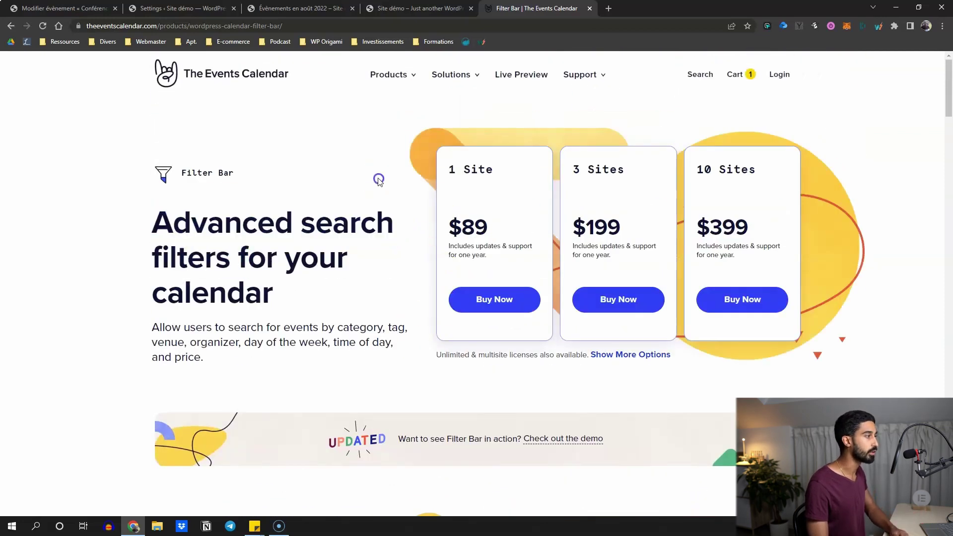
- Examine the Filter Bar page's animated examples of filtering events by time of day and by category
scroll(377, 179, "down", 8)
scroll(362, 174, "down", 2)
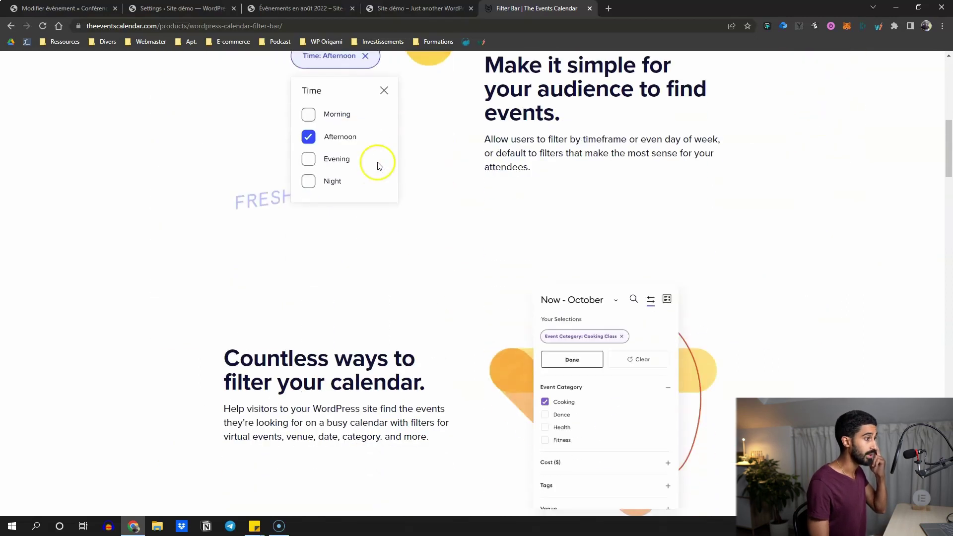
left_click(377, 162)
scroll(400, 198, "down", 1)
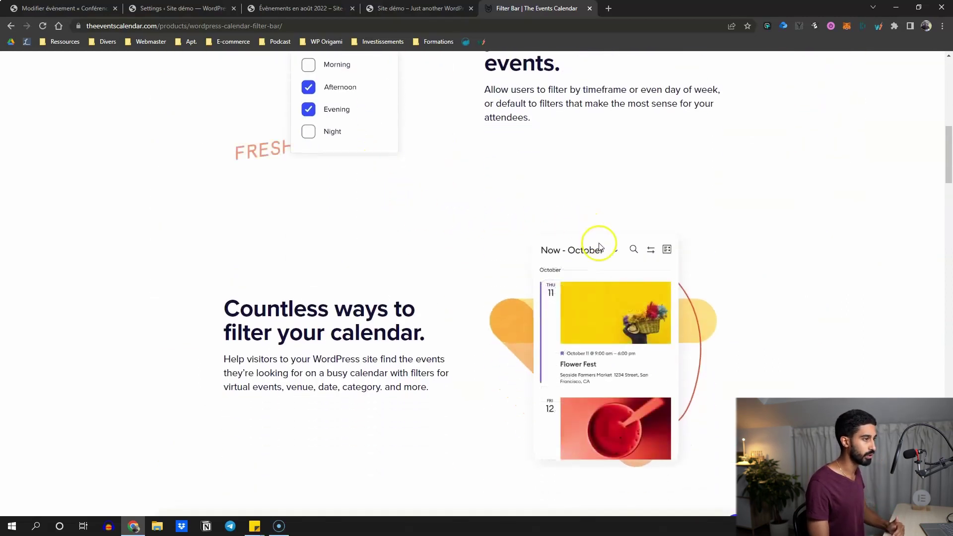
scroll(533, 282, "up", 3)
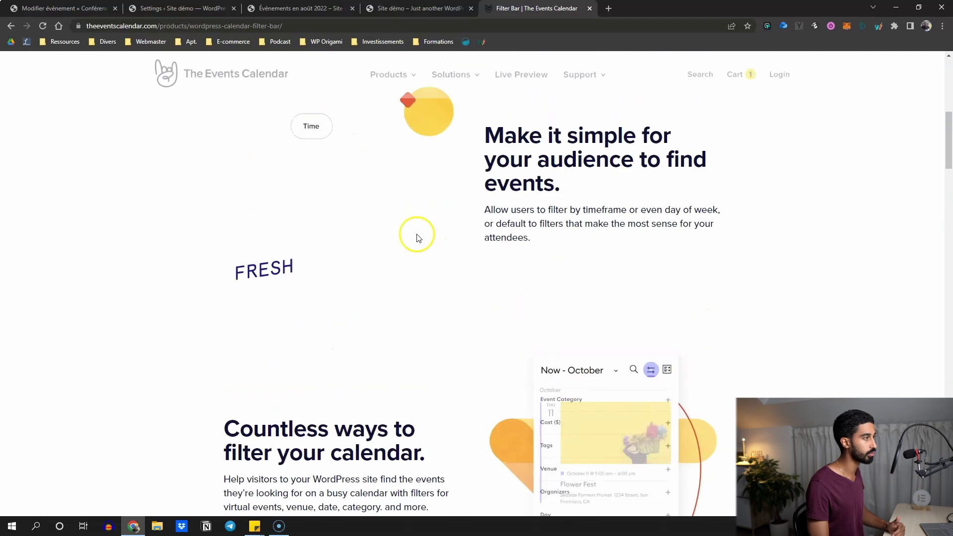
scroll(313, 164, "up", 1)
left_click(308, 203)
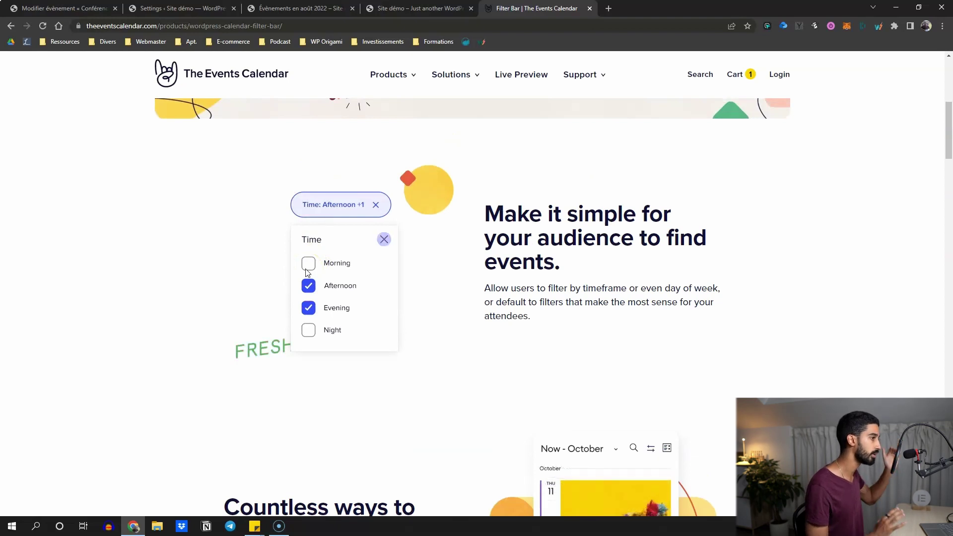
- Review the Filter Bar page's filter types, such as category, venue, cost and distance, and the site's list of products
scroll(453, 258, "down", 5)
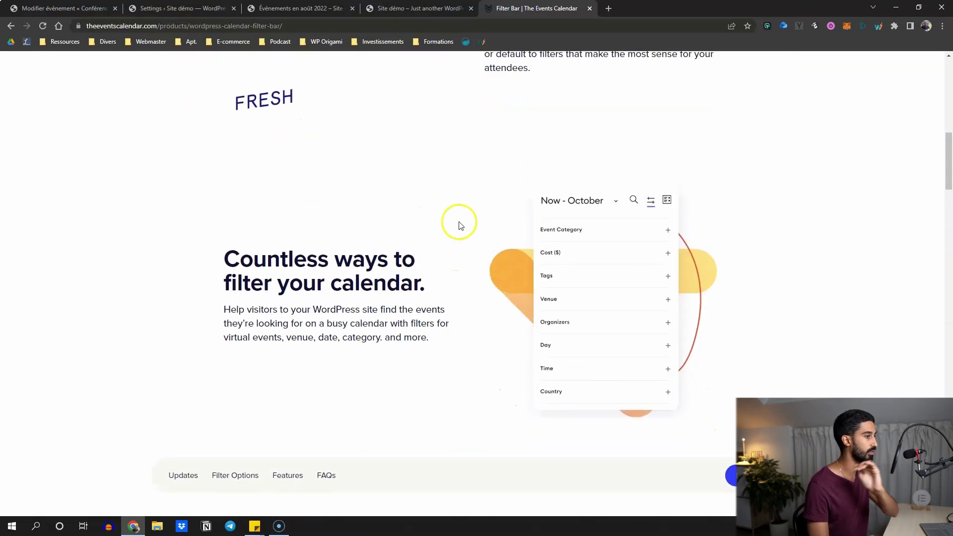
scroll(556, 258, "down", 3)
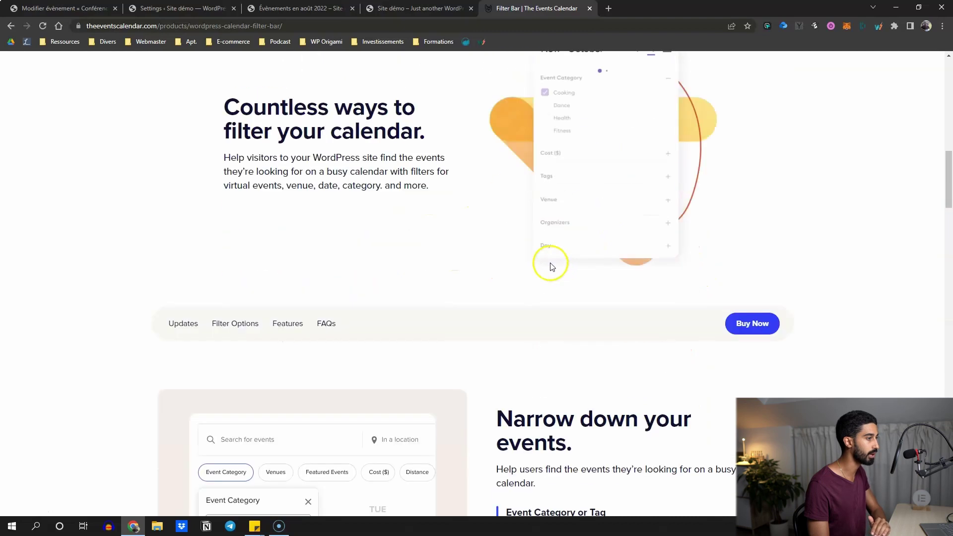
scroll(551, 266, "down", 6)
scroll(381, 221, "up", 1)
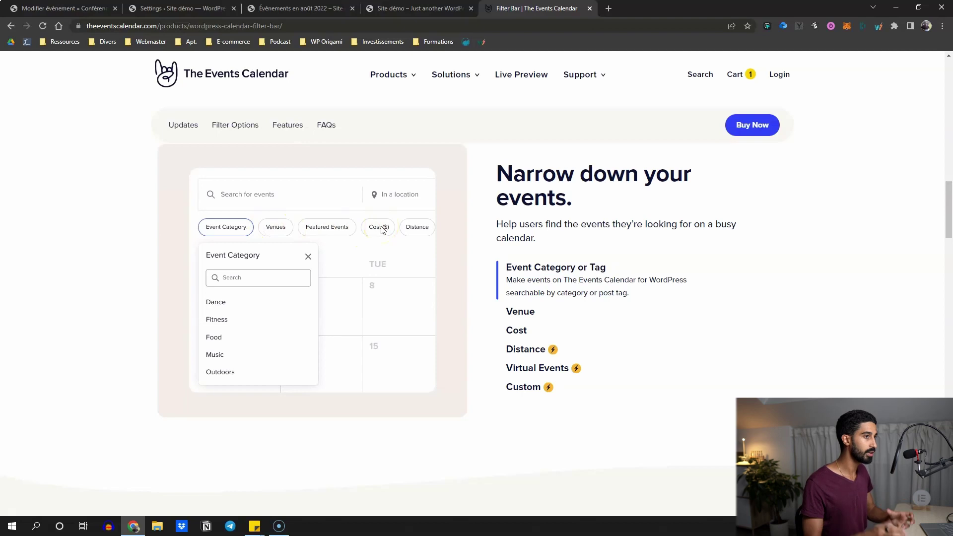
left_click_drag(948, 193, 947, 59)
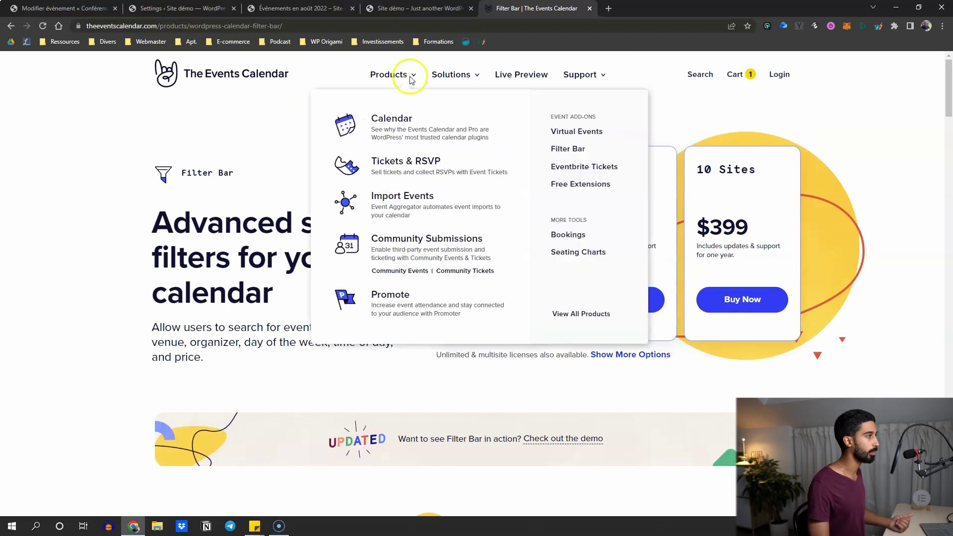
mouse_move(373, 71)
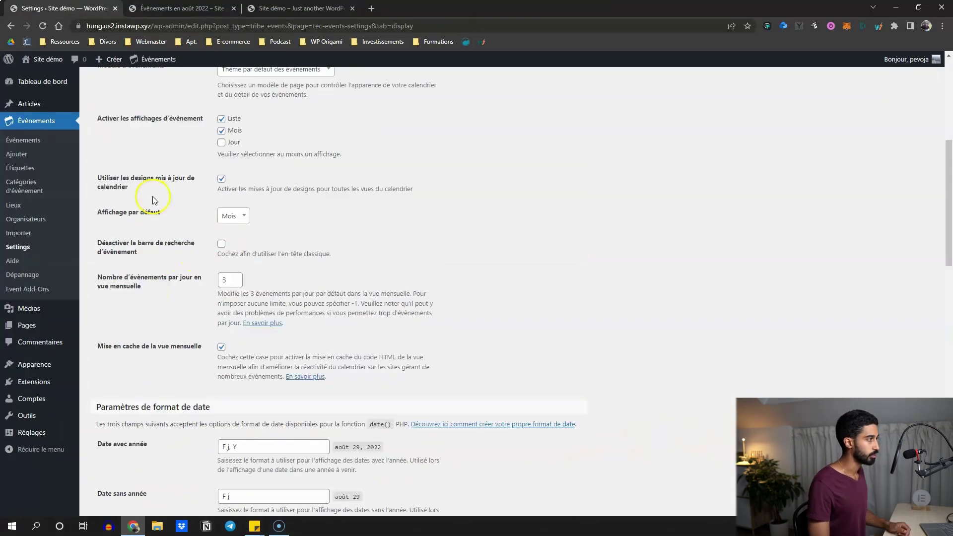
- Set the format for dates with year to "j F Y" in the events display settings
scroll(164, 208, "down", 5)
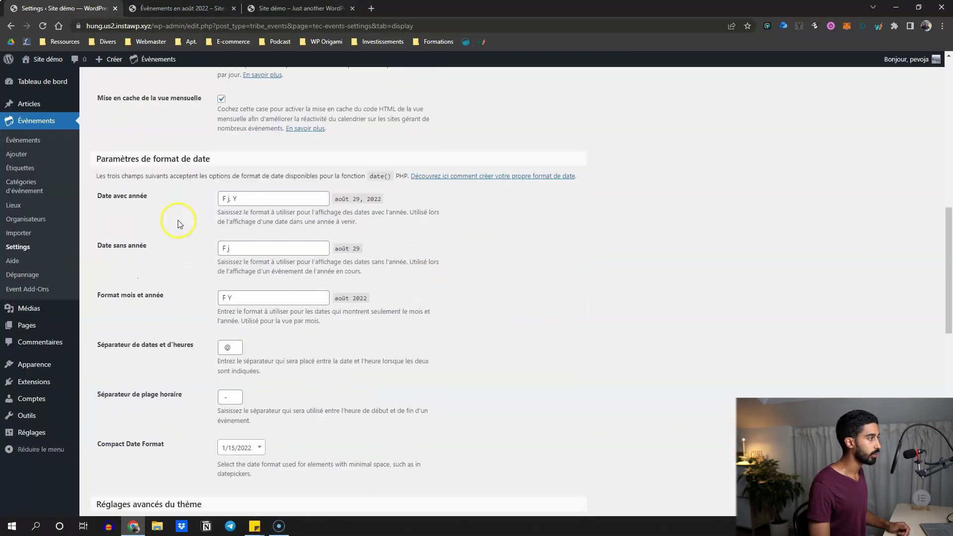
left_click(264, 201)
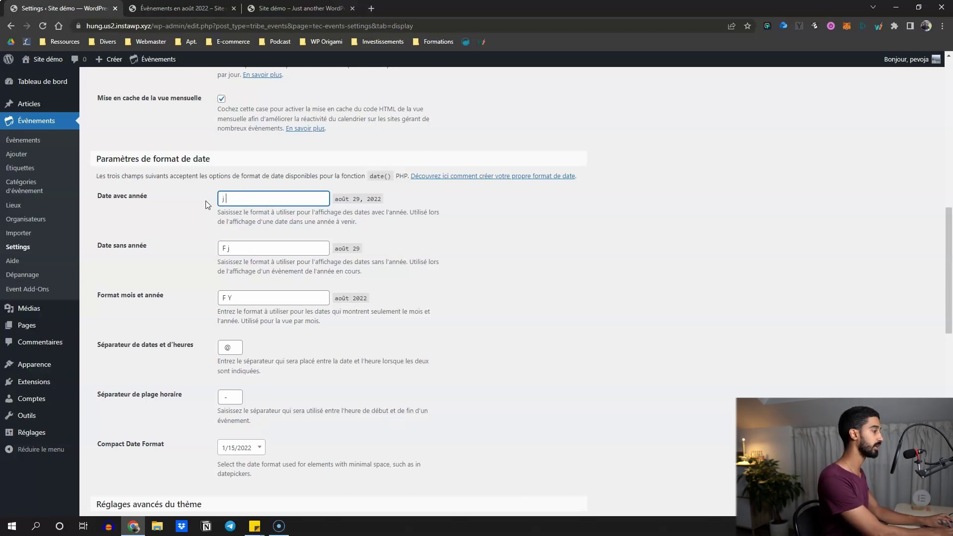
left_click(186, 218)
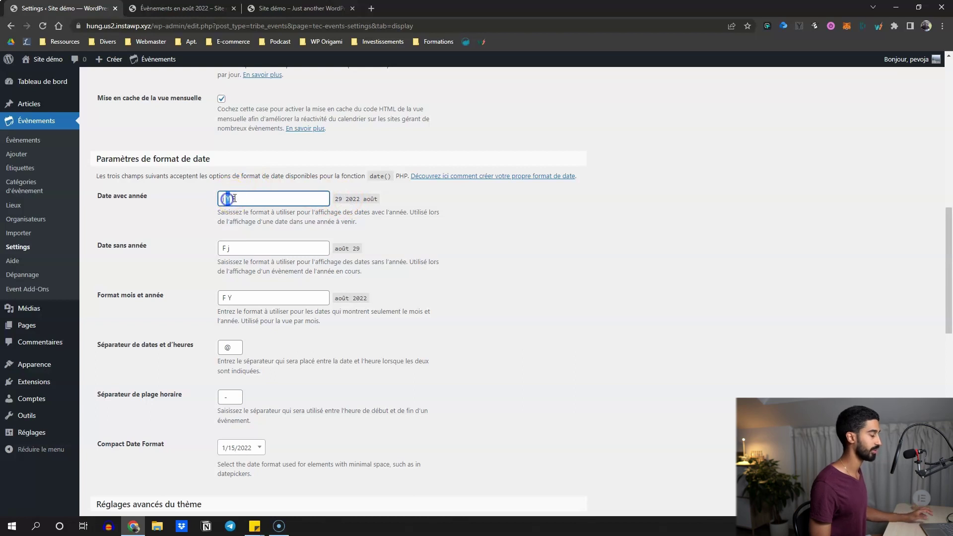
left_click_drag(234, 198, 228, 199)
left_click(402, 203)
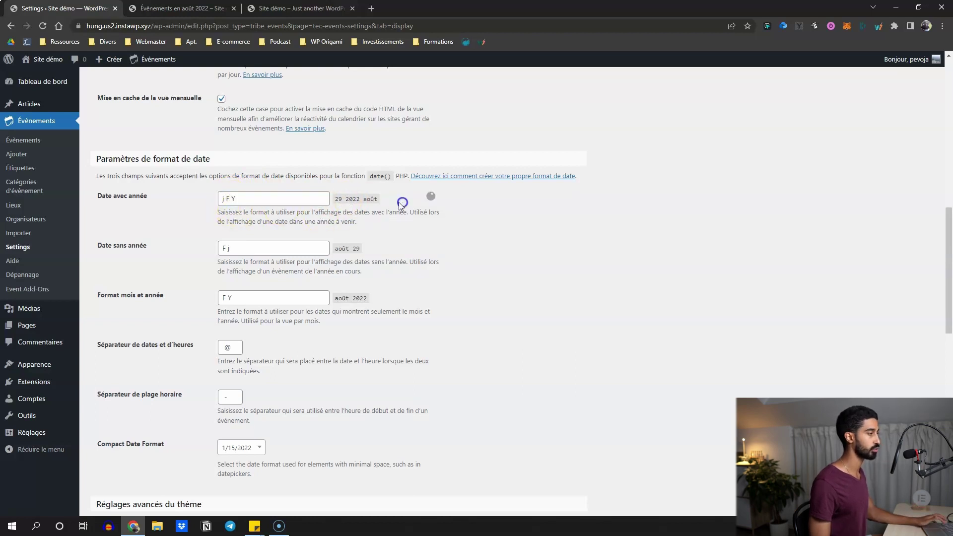
- Set the format for dates without a year to "j F"
left_click(236, 248)
key("BackSpace")
type("j F")
left_click(142, 272)
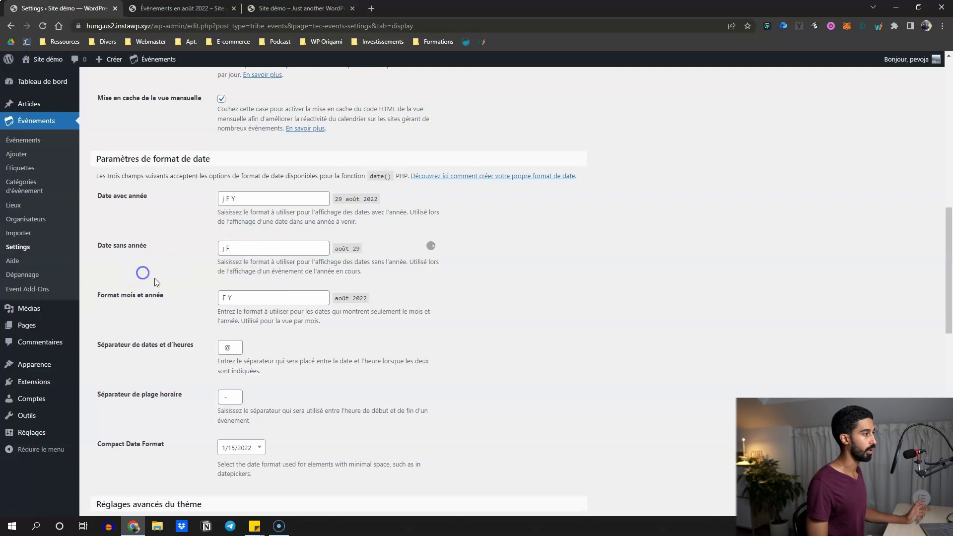
- Set the separator between date and time to "-" in the date format settings
scroll(270, 261, "down", 1)
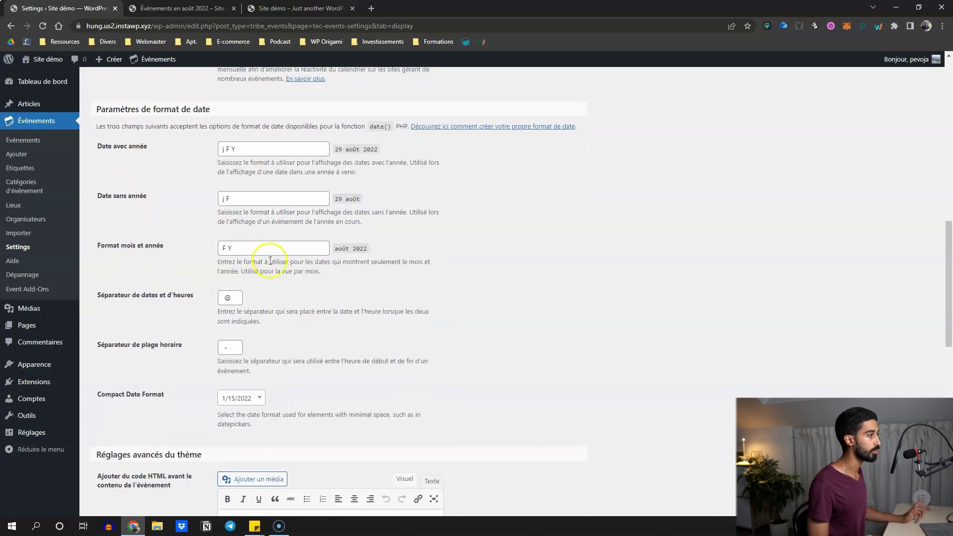
left_click(240, 251)
left_click(183, 274)
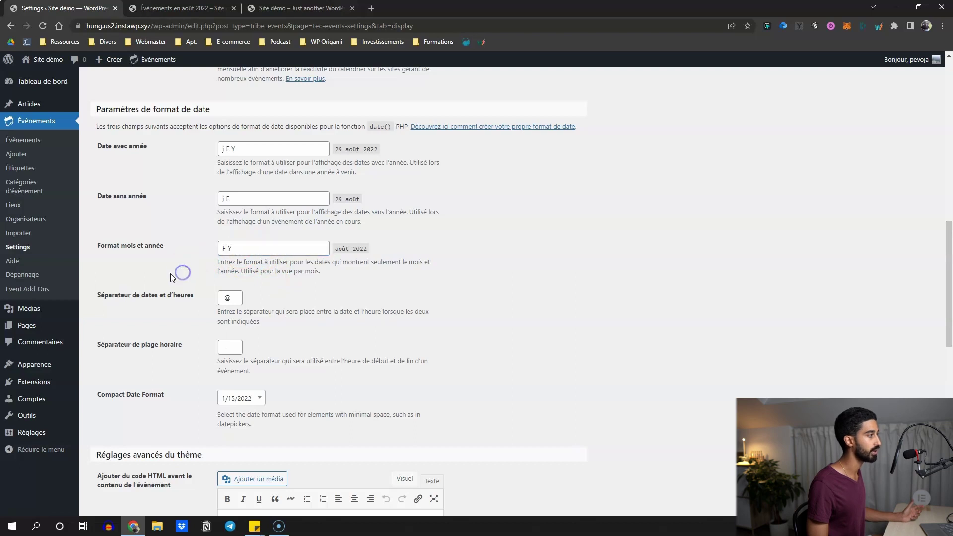
scroll(183, 273, "down", 2)
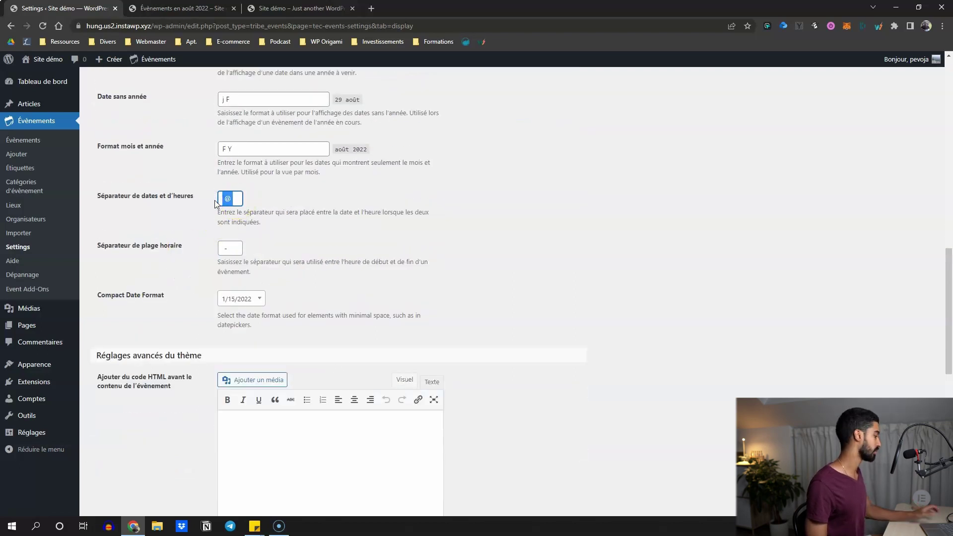
double_click(223, 200)
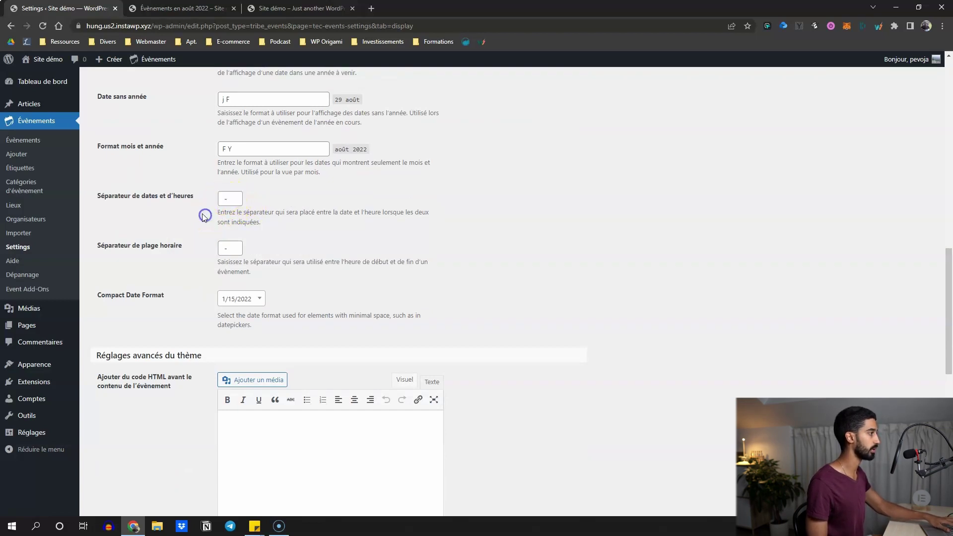
- Open the Conférence WordPress event from the August 2022 calendar page and check its date line
left_click(185, 10)
scroll(445, 336, "down", 4)
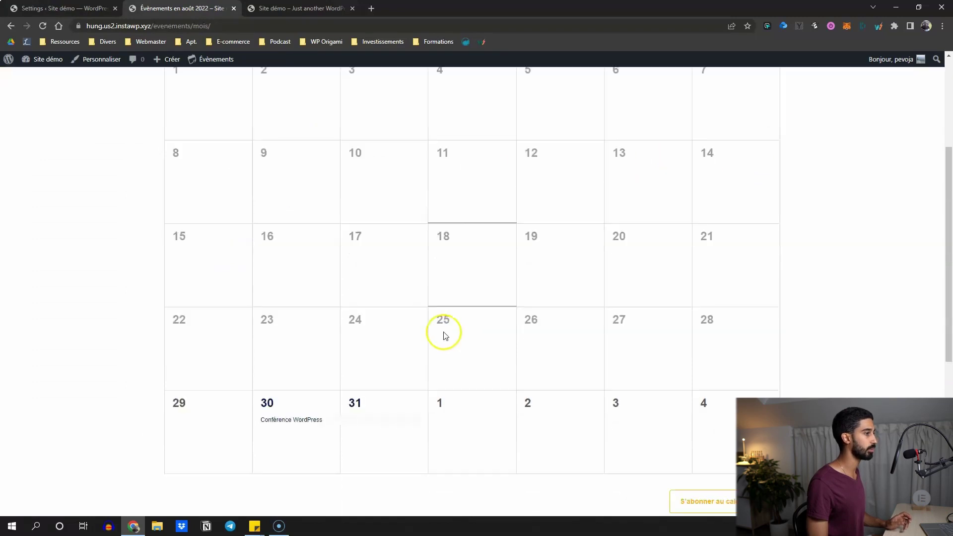
left_click(306, 362)
scroll(193, 278, "down", 9)
scroll(195, 248, "up", 8)
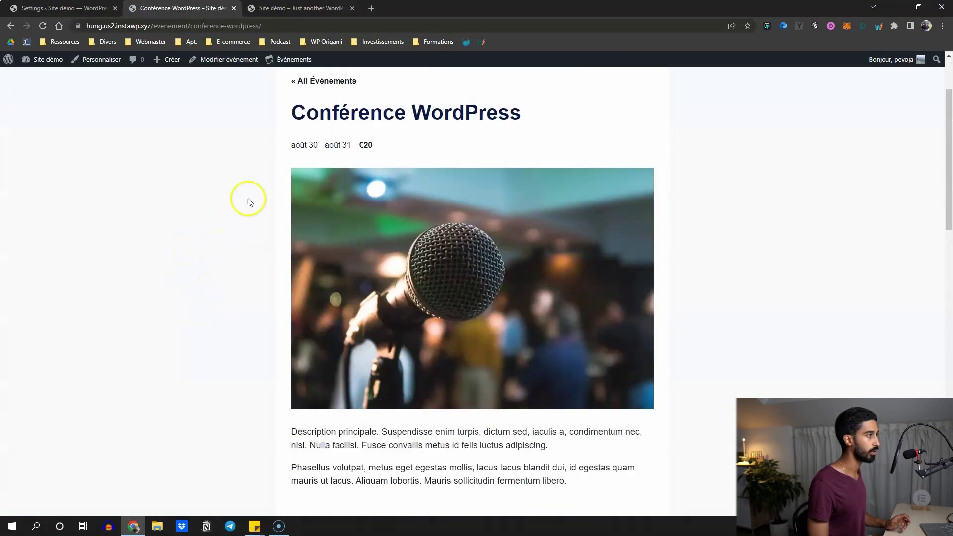
scroll(327, 144, "up", 1)
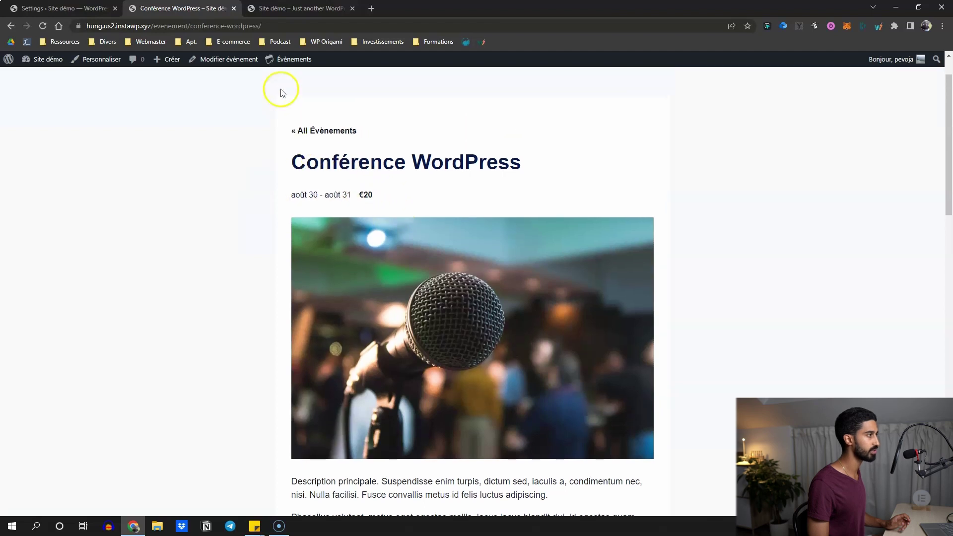
- Turn off the all-day option for the Conférence WordPress event and update the event
left_click(236, 61)
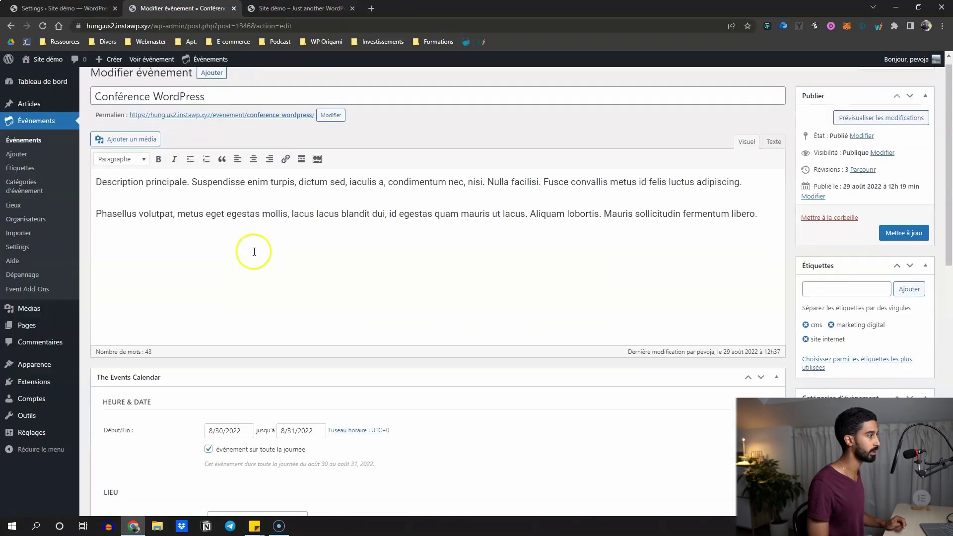
scroll(238, 278, "down", 5)
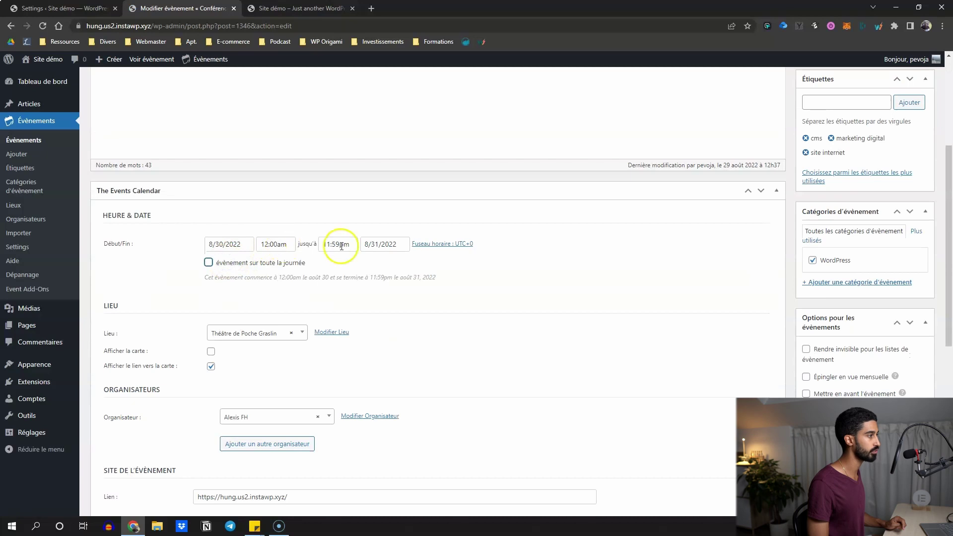
scroll(776, 206, "up", 4)
left_click(901, 245)
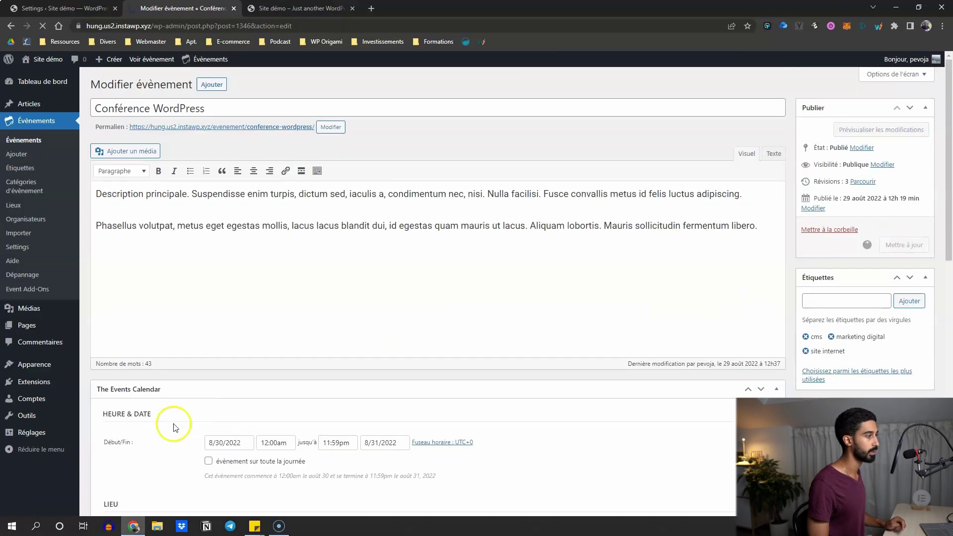
- View the updated event page and check how the start and end times are separated from the dates
left_click(252, 157)
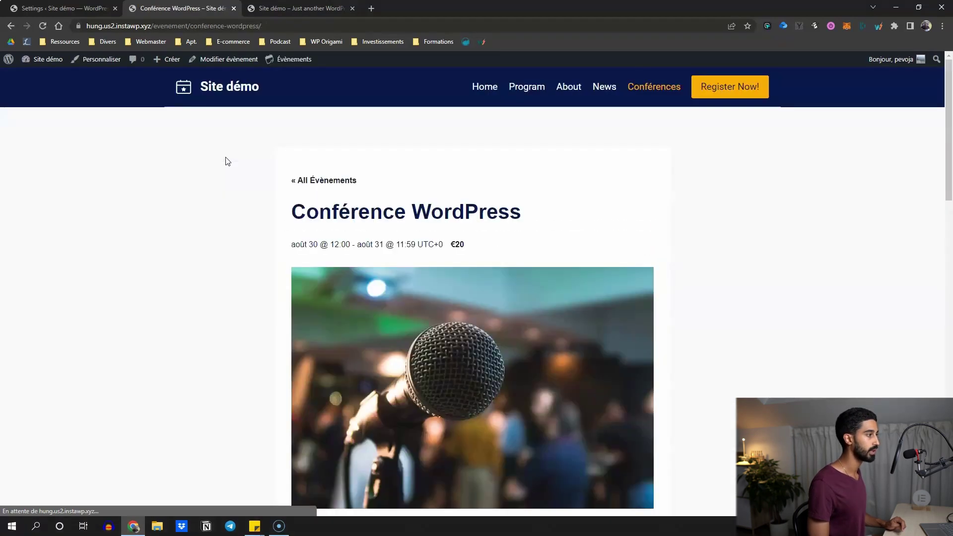
scroll(226, 160, "down", 4)
scroll(226, 160, "up", 4)
left_click(314, 190)
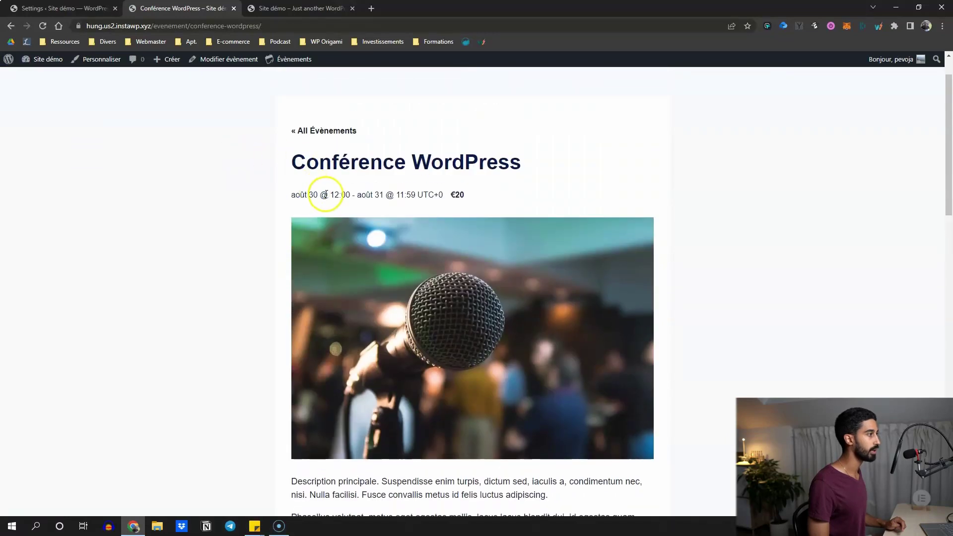
left_click(353, 190)
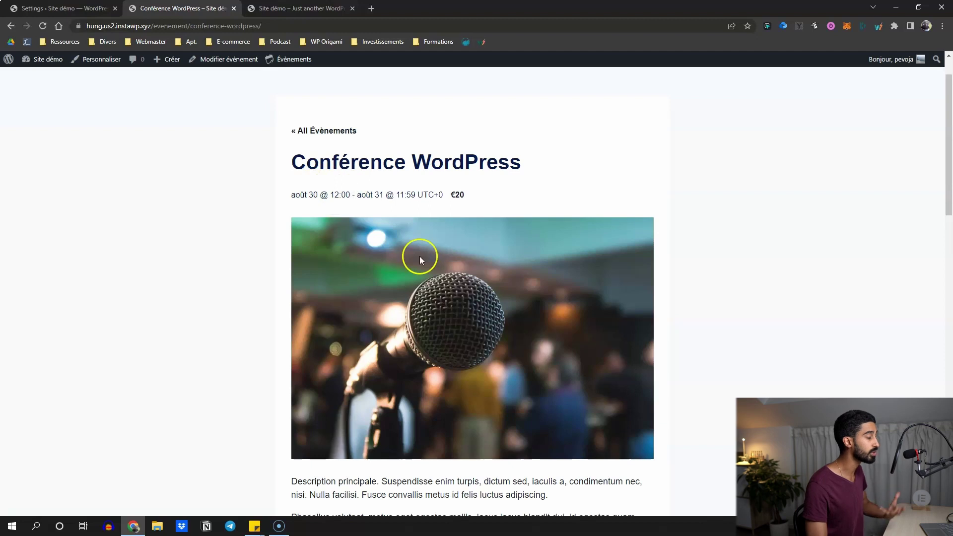
- Save the calendar's display settings and reload the Conférence WordPress page to check the new date format
left_click(23, 8)
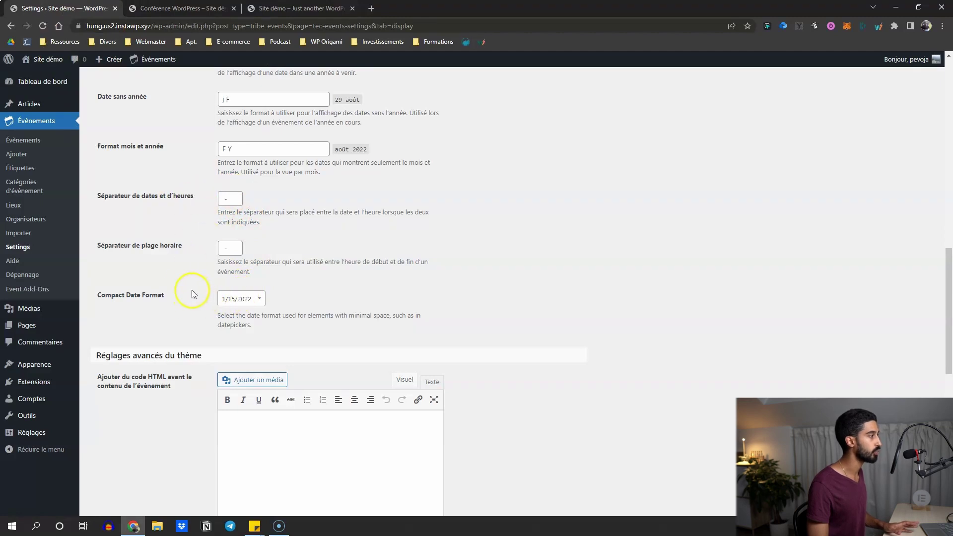
scroll(193, 294, "down", 10)
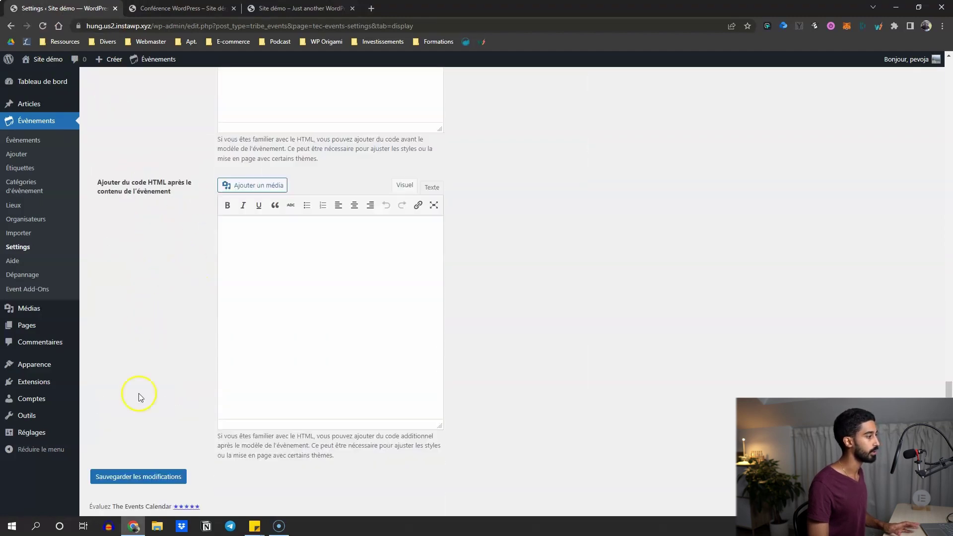
left_click(138, 476)
left_click(184, 8)
left_click(44, 25)
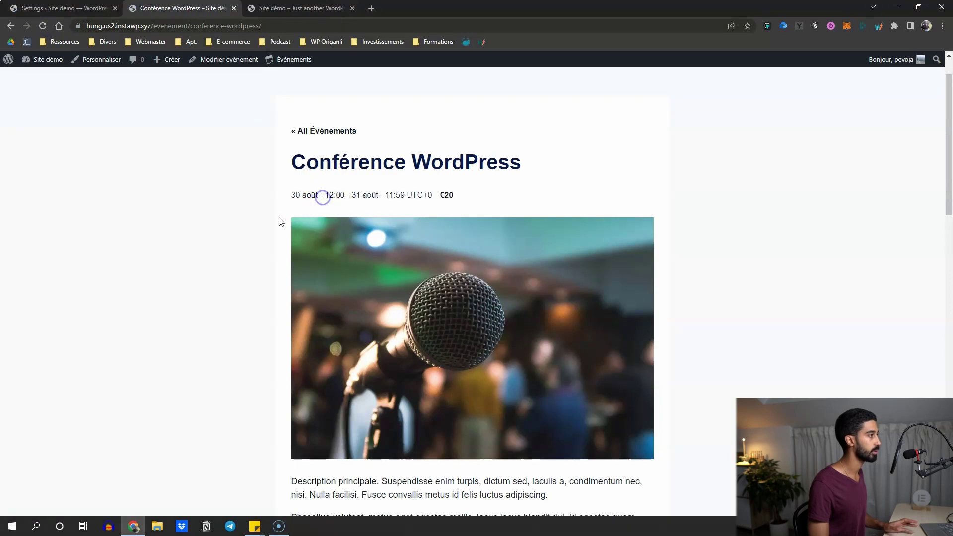
scroll(234, 206, "down", 1)
- Return the event page to its editor and check the currency symbol placement option in the general calendar settings
key("alt+Left")
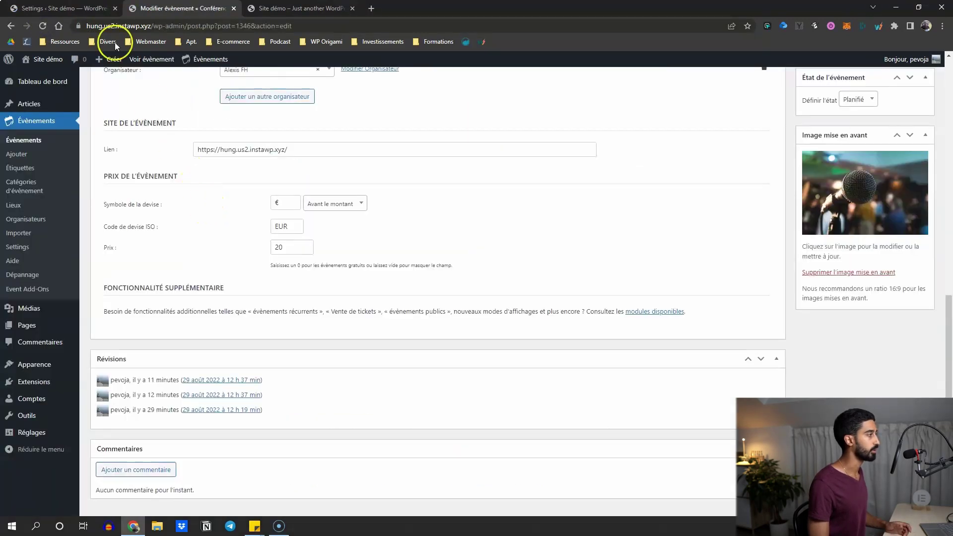
left_click(69, 8)
scroll(159, 208, "up", 8)
scroll(137, 148, "up", 4)
scroll(146, 164, "down", 10)
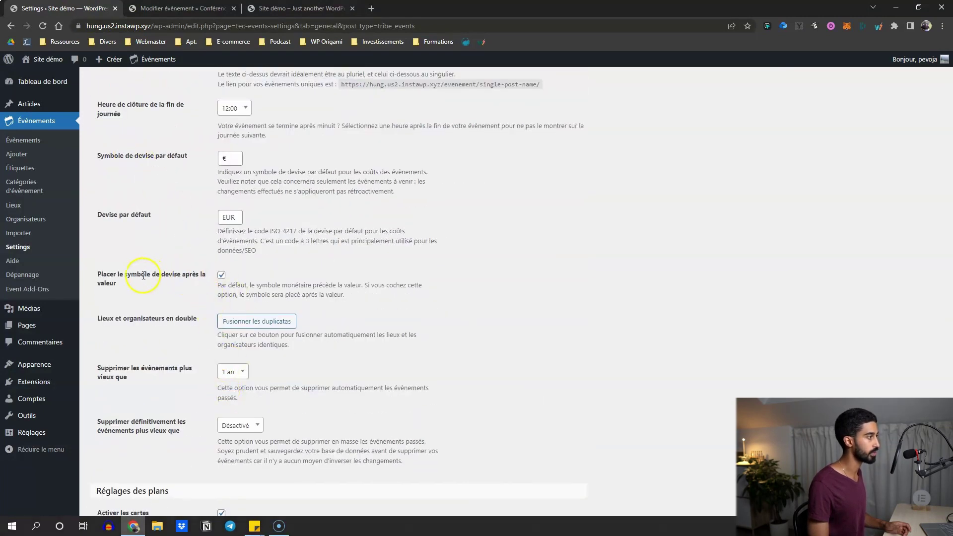
- Set the event's currency symbol position to "Après le montant" and update the Conférence WordPress event
key("ctrl+Tab")
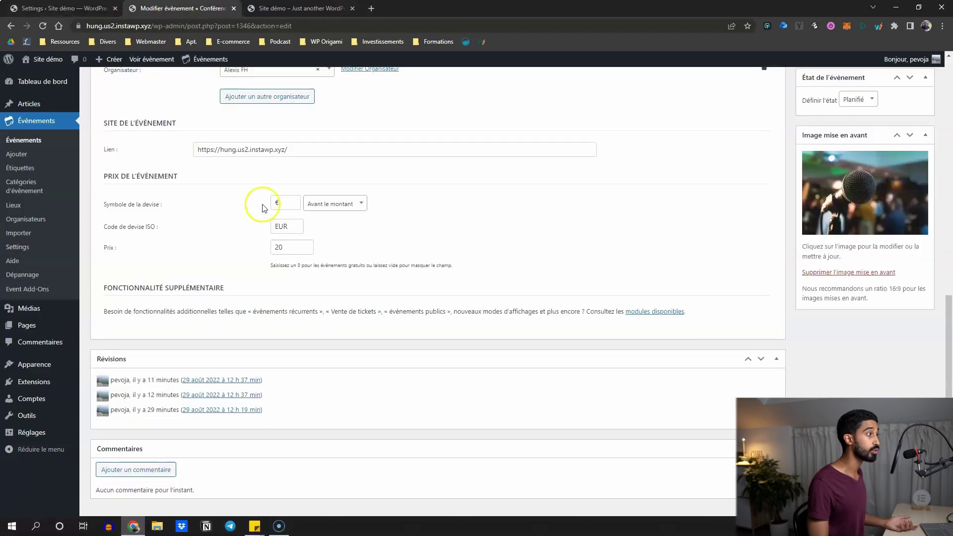
left_click(320, 204)
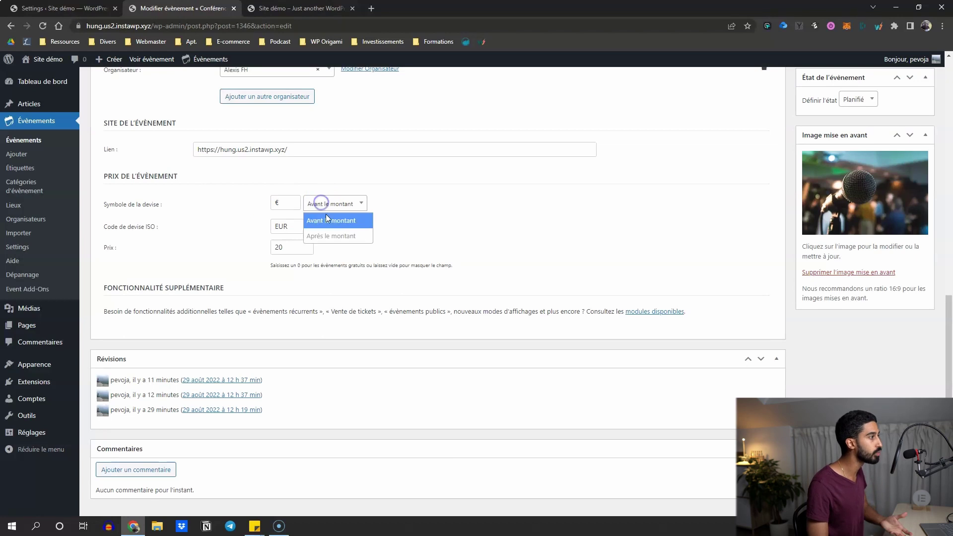
left_click(320, 237)
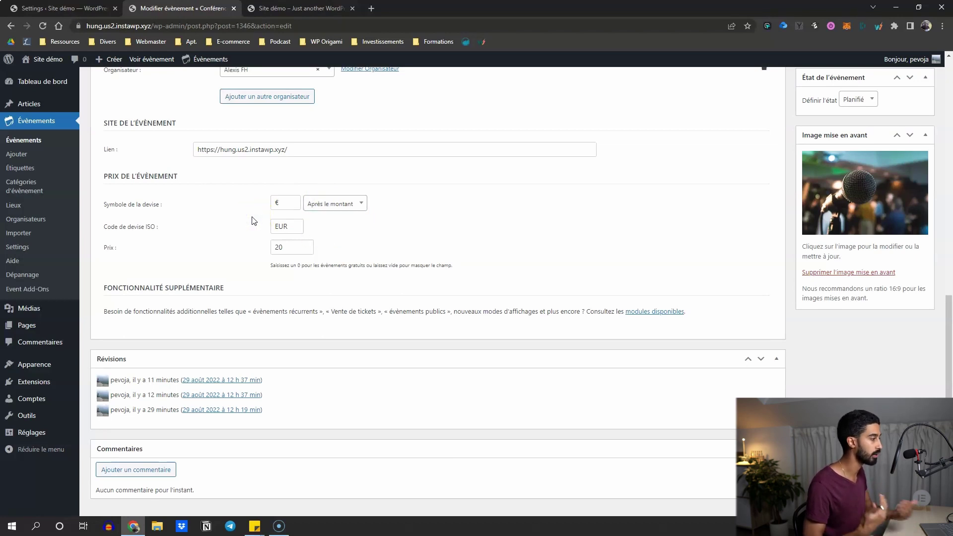
scroll(695, 191, "up", 10)
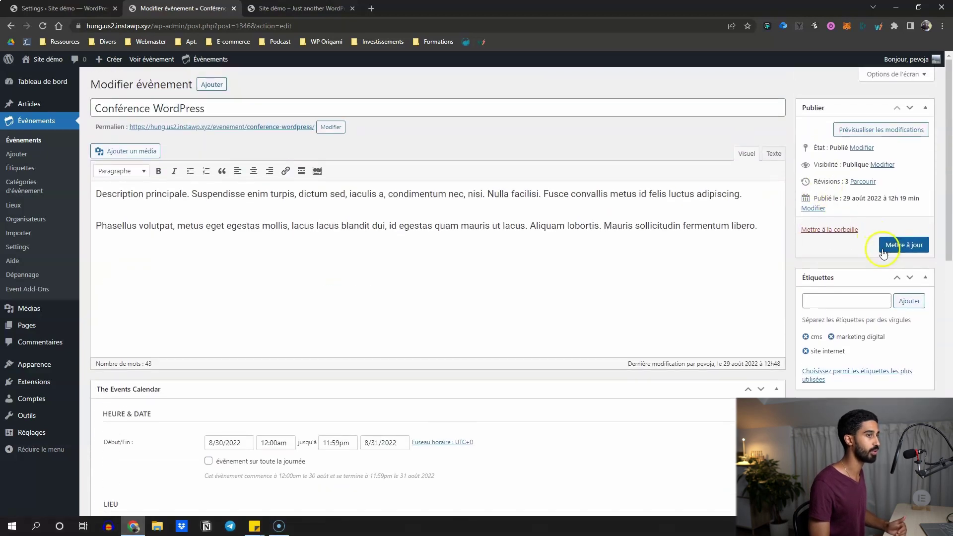
left_click(883, 248)
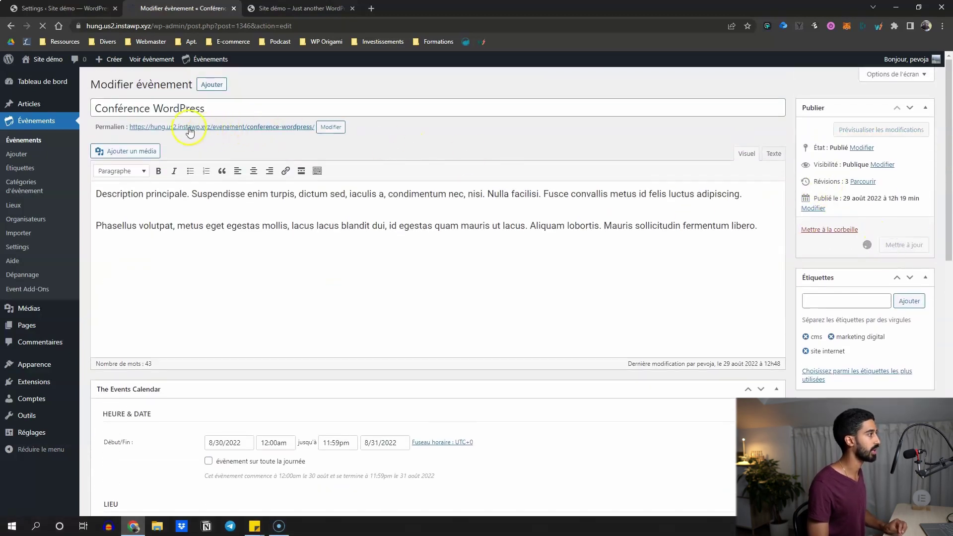
- View the updated event page and examine its date line, price, details section and comment form
left_click(171, 106)
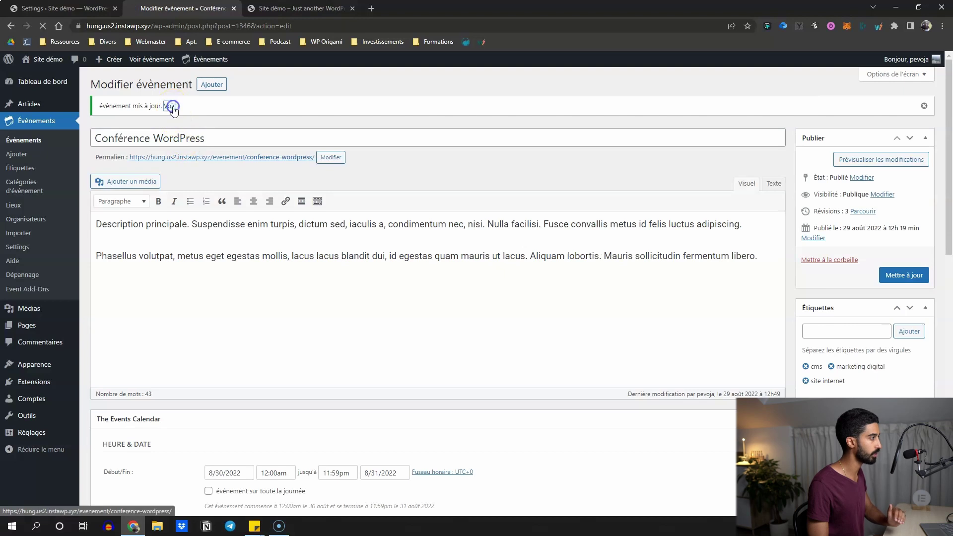
scroll(208, 120, "down", 5)
scroll(209, 119, "up", 3)
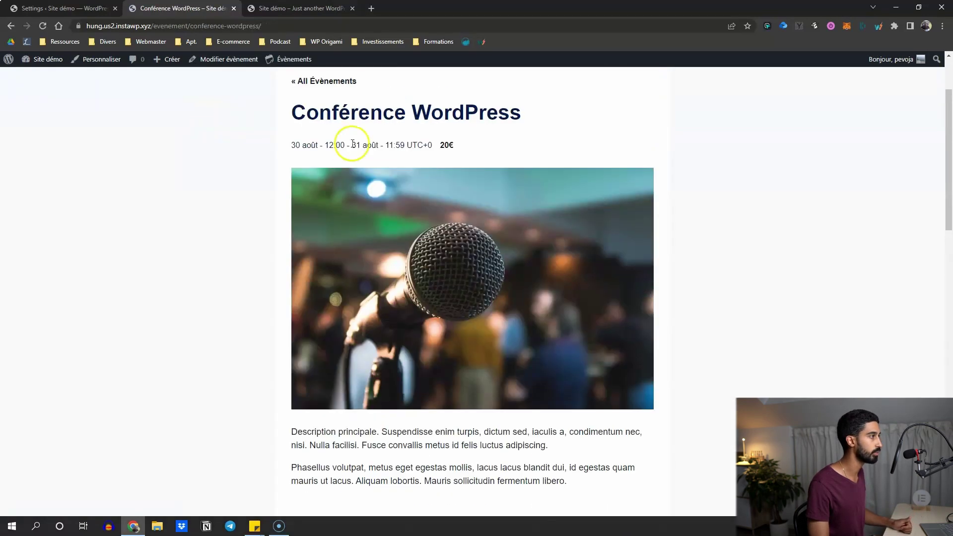
scroll(453, 140, "down", 12)
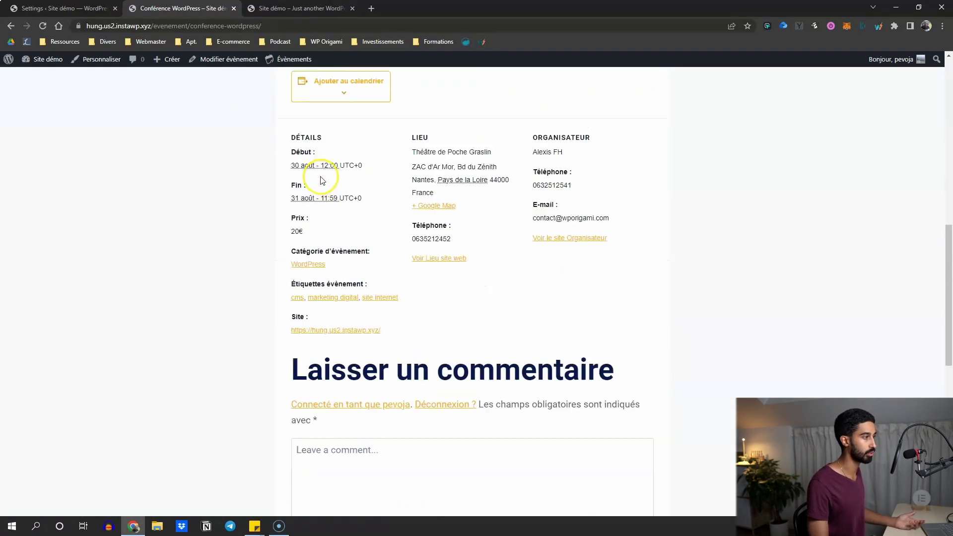
scroll(476, 281, "down", 2)
scroll(379, 263, "up", 2)
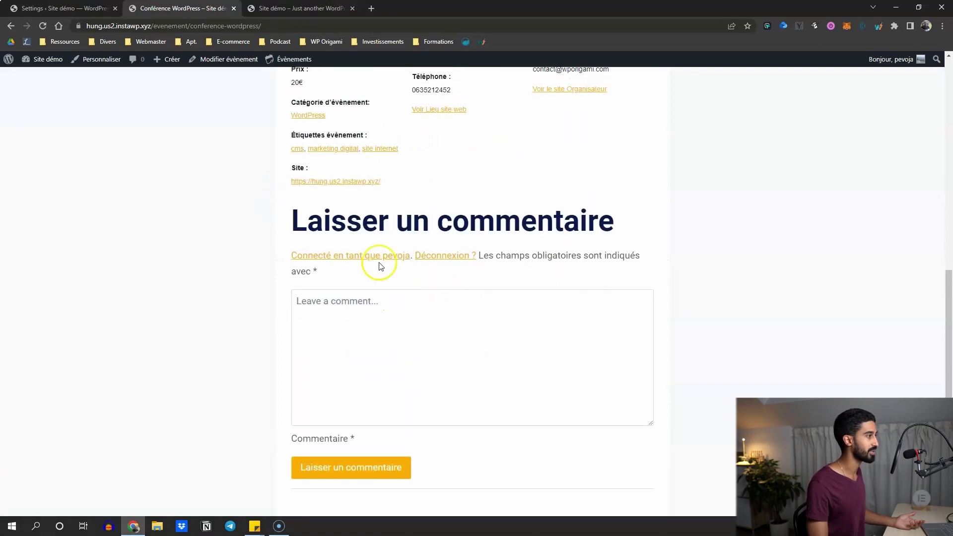
scroll(311, 340, "up", 10)
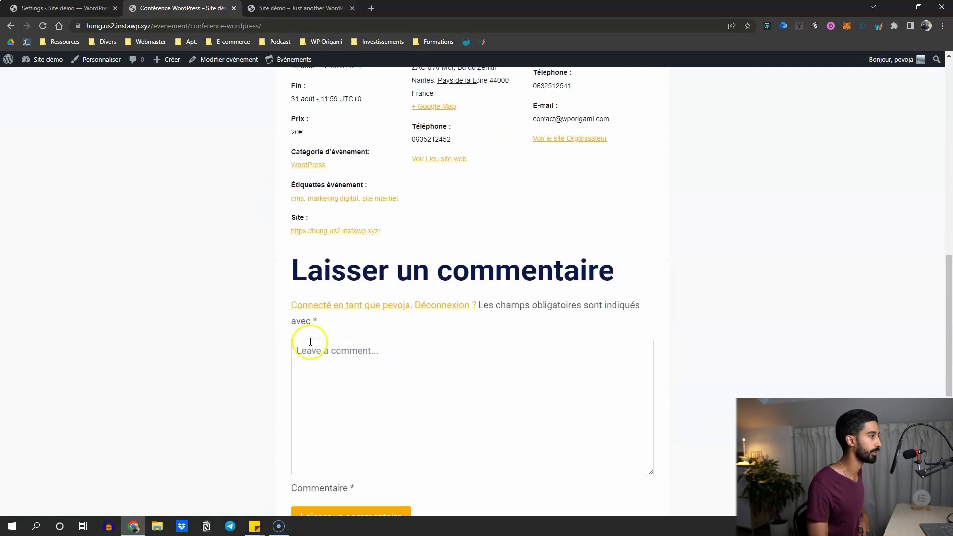
scroll(259, 372, "up", 4)
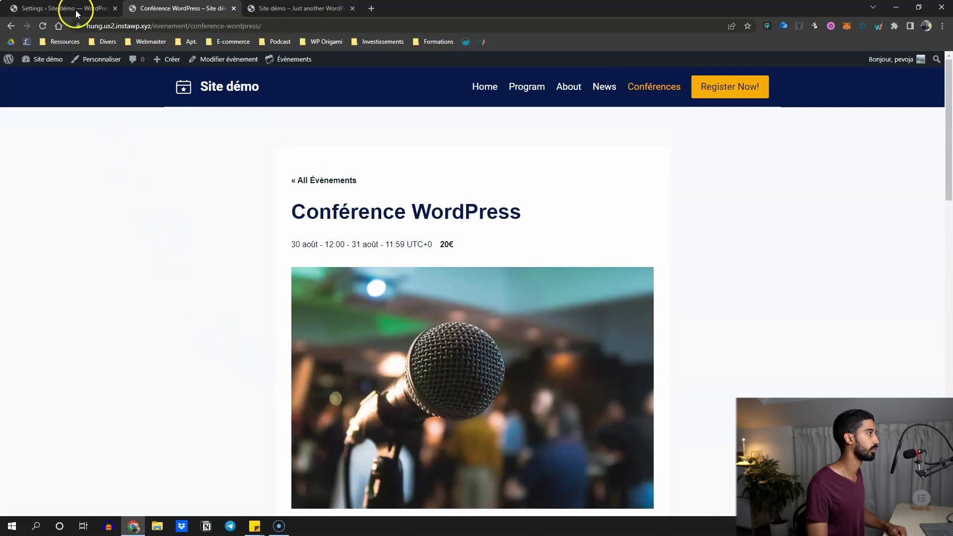
- Examine the display settings' fields for adding HTML before and after event content, and return to the event page
left_click(74, 9)
scroll(194, 268, "up", 3)
scroll(194, 268, "up", 8)
left_click(155, 112)
scroll(132, 163, "down", 10)
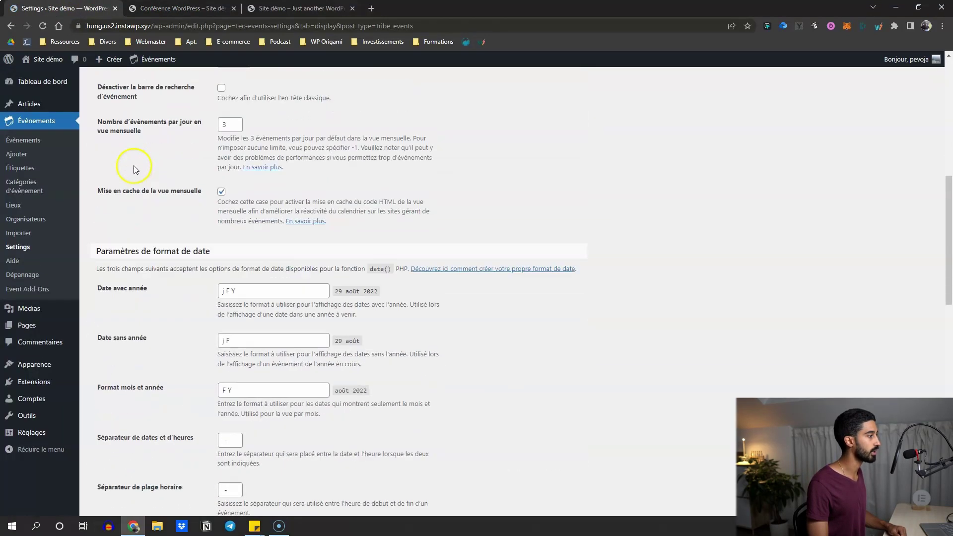
scroll(134, 169, "down", 10)
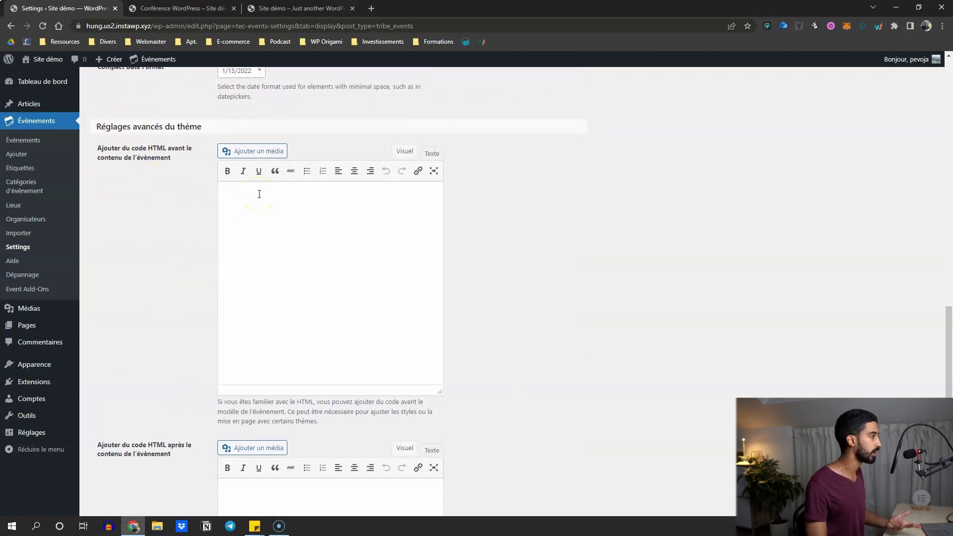
left_click(248, 189)
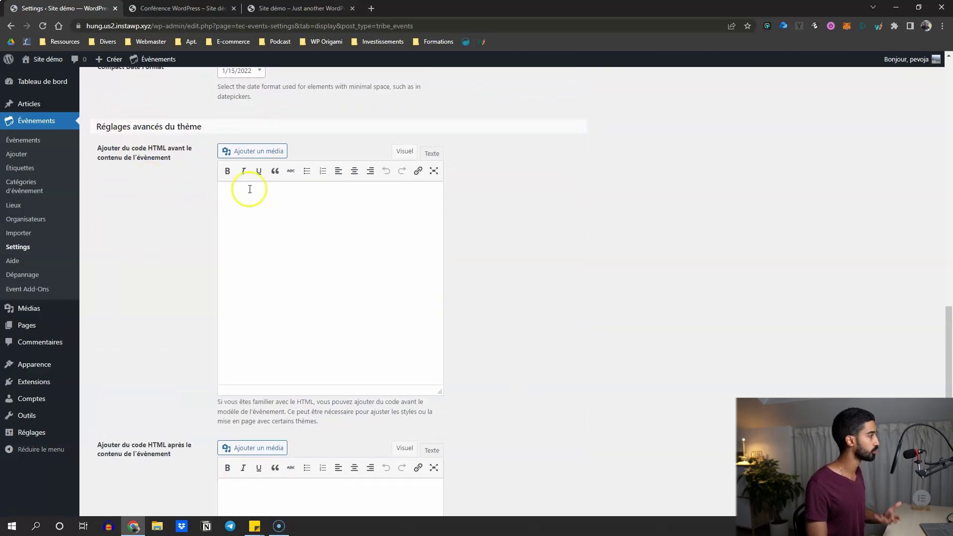
scroll(210, 221, "down", 1)
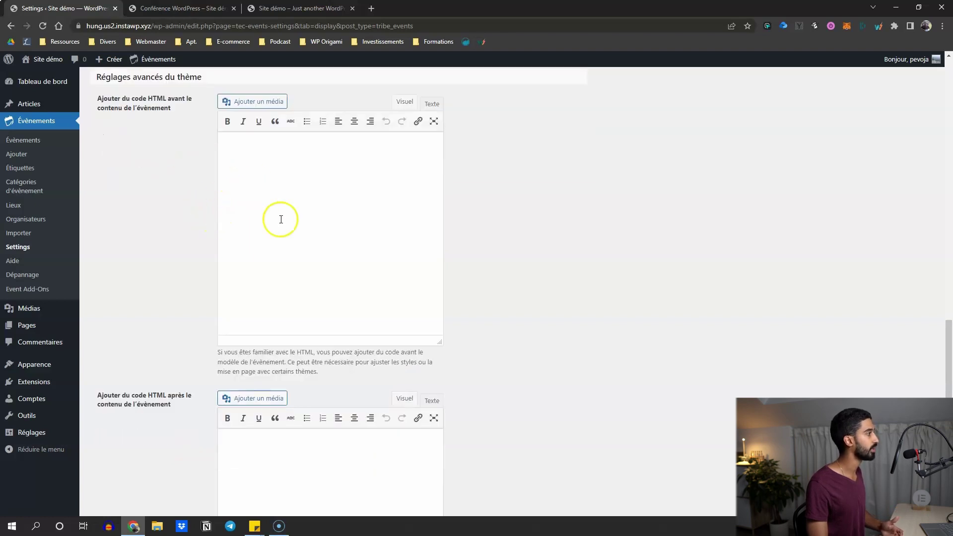
key("ctrl+Tab")
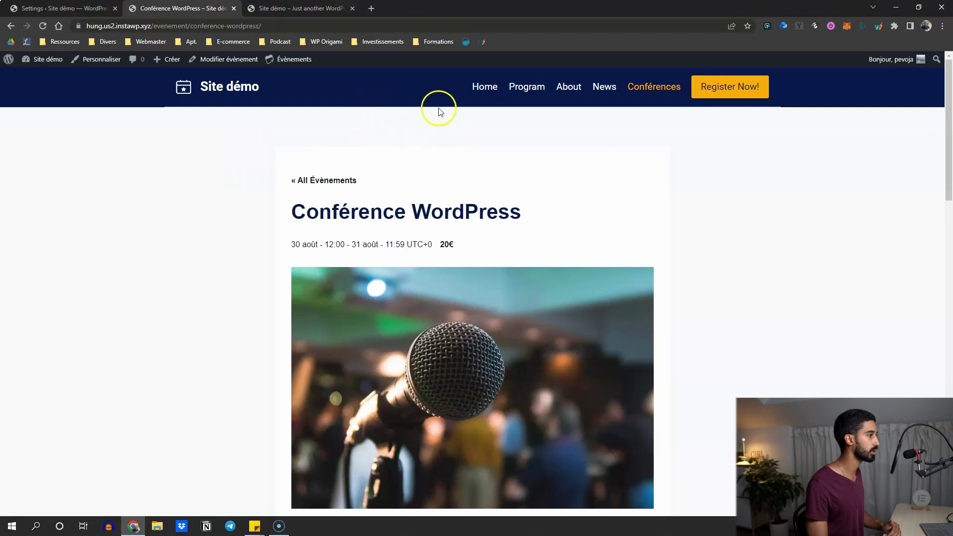
- Look over the Conférence WordPress event page down to its comment form, and view the all-events month calendar
scroll(446, 209, "down", 15)
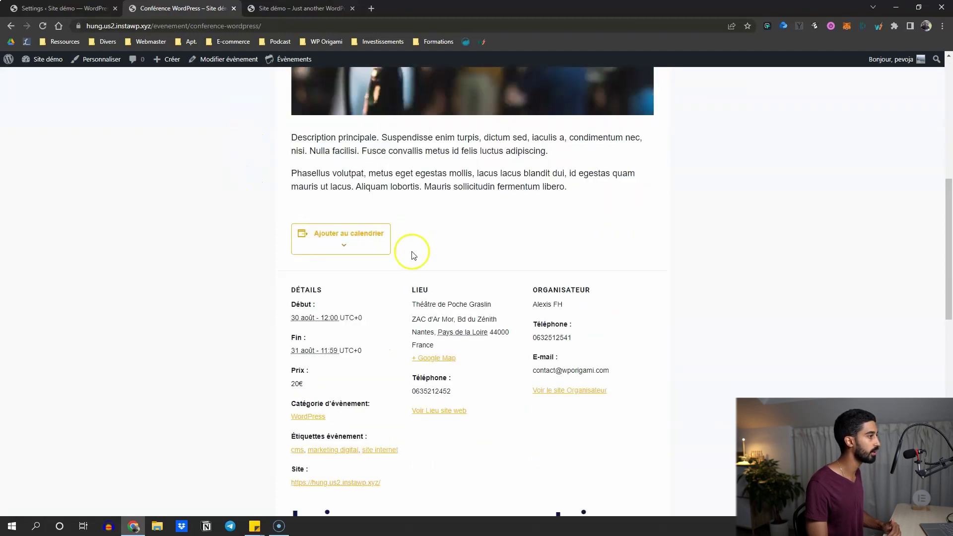
scroll(452, 439, "down", 2)
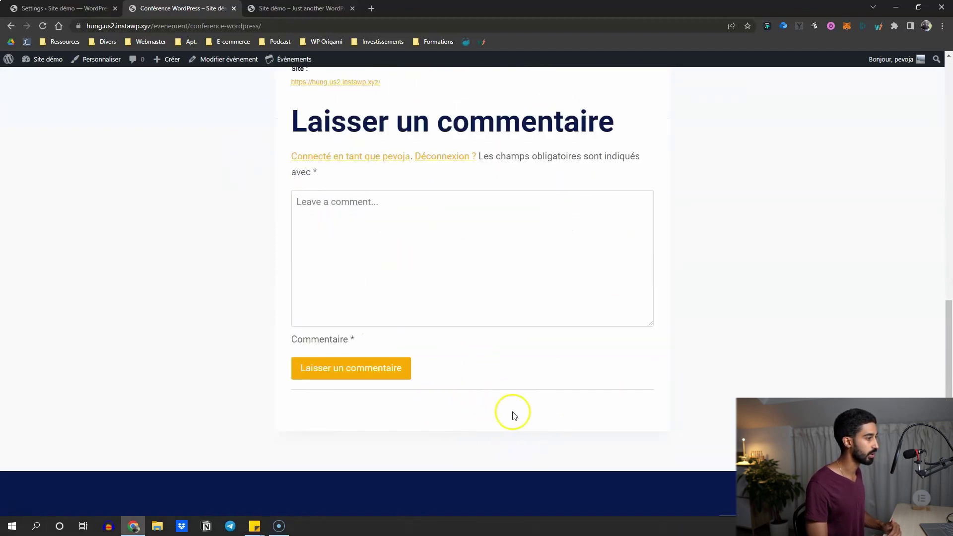
scroll(470, 397, "up", 15)
scroll(475, 394, "up", 2)
left_click(313, 181)
left_click(65, 8)
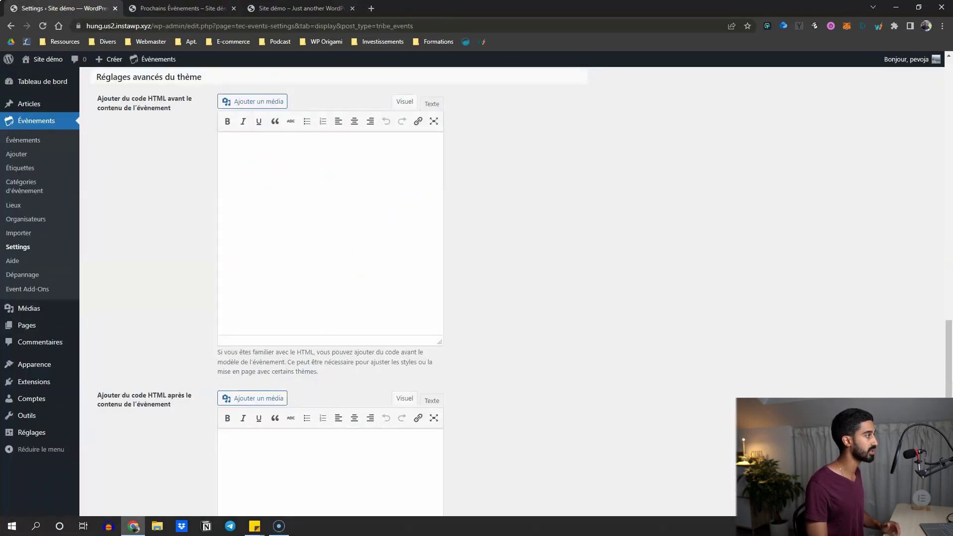
key("ctrl+Tab")
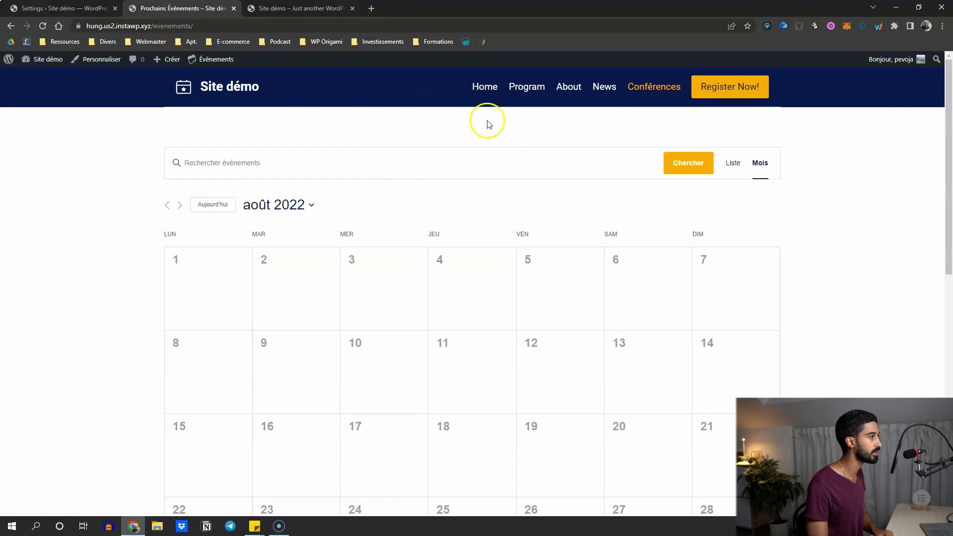
scroll(441, 149, "down", 8)
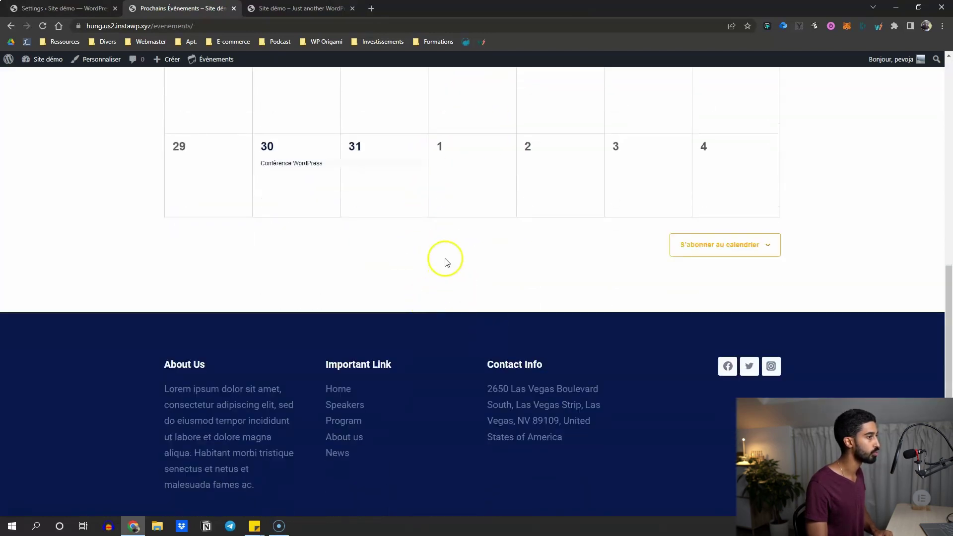
scroll(319, 218, "up", 8)
- Review the advanced theme fields for HTML before and after event content, and return to the basic display settings
key("ctrl+shift+Tab")
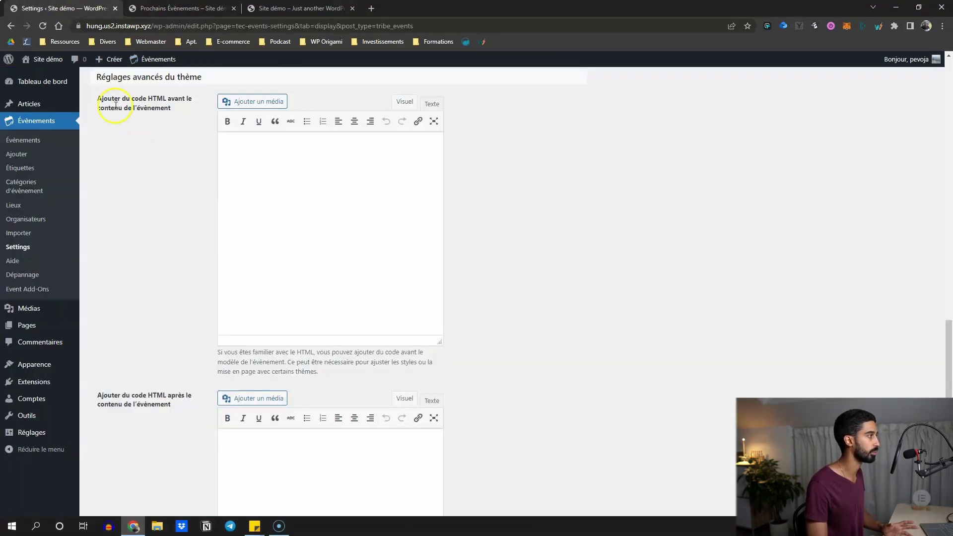
left_click_drag(135, 96, 145, 125)
left_click_drag(131, 396, 132, 404)
scroll(149, 392, "down", 4)
scroll(164, 451, "up", 15)
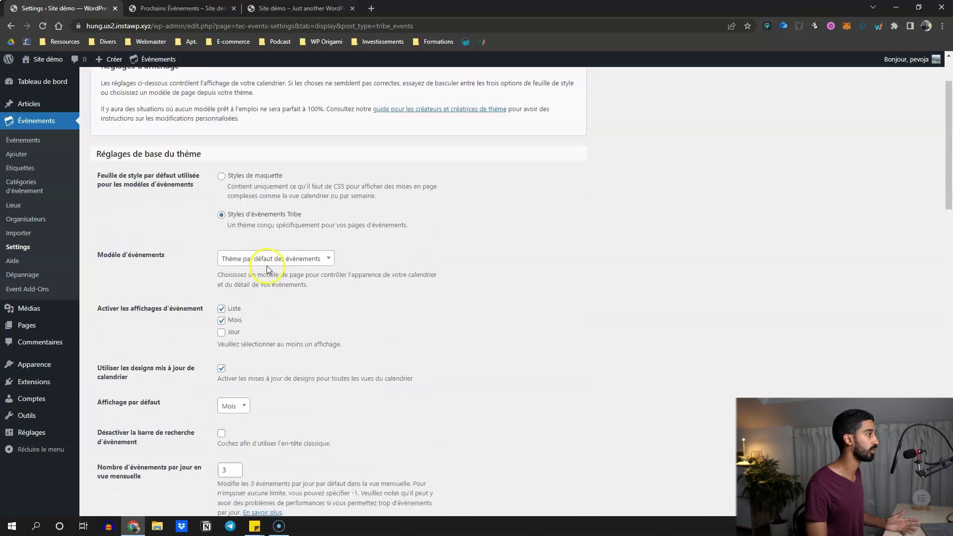
scroll(253, 238, "up", 3)
- Review the calendar's licence, filter bar and integrations settings, including the Google Maps API option
left_click(198, 116)
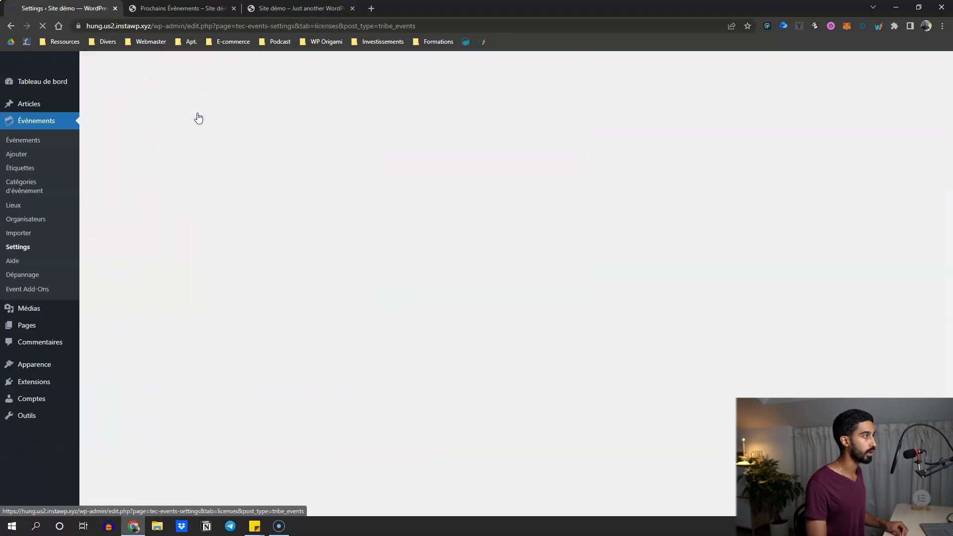
left_click(229, 109)
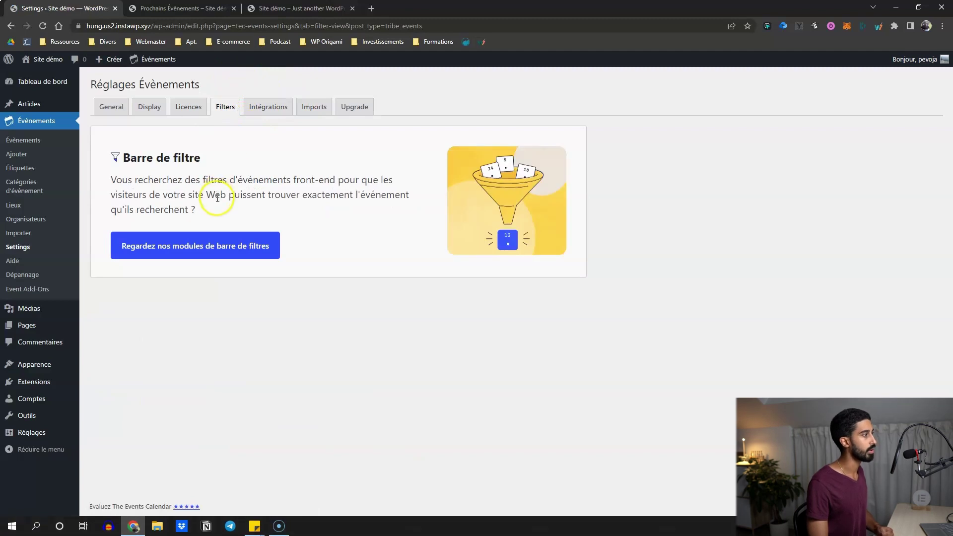
left_click(262, 105)
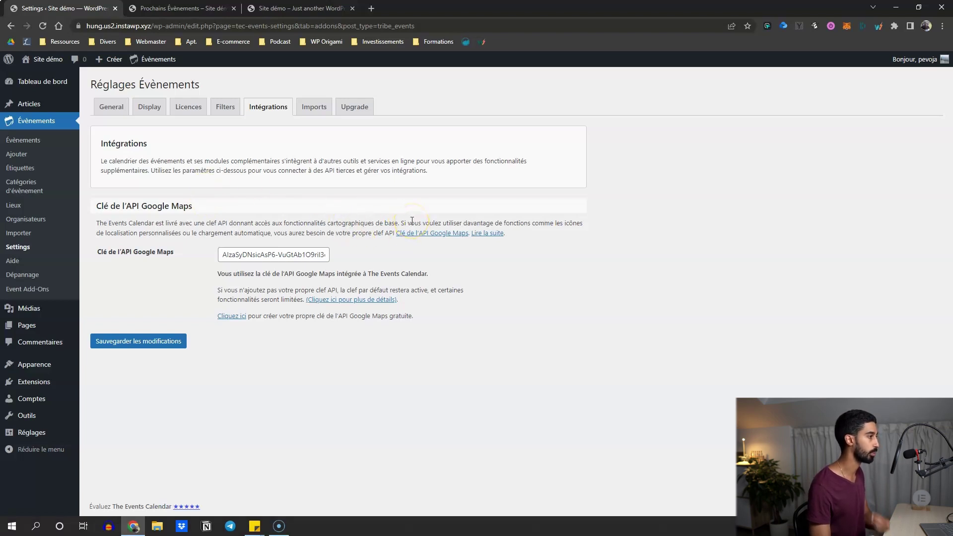
- Examine the event import settings, including the update rule, CSV defaults and Event Aggregator option, and view the upgrade settings
left_click(318, 110)
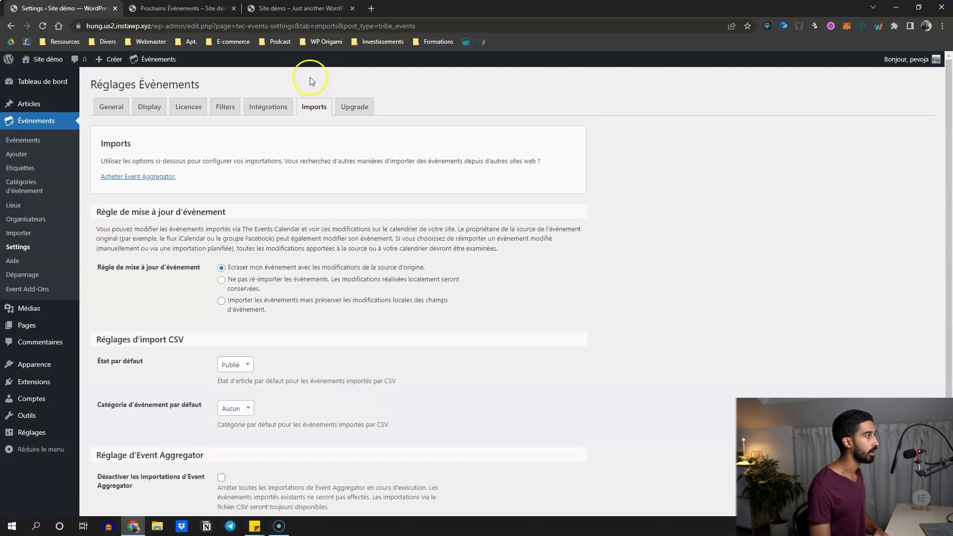
scroll(149, 191, "down", 1)
scroll(149, 191, "down", 1)
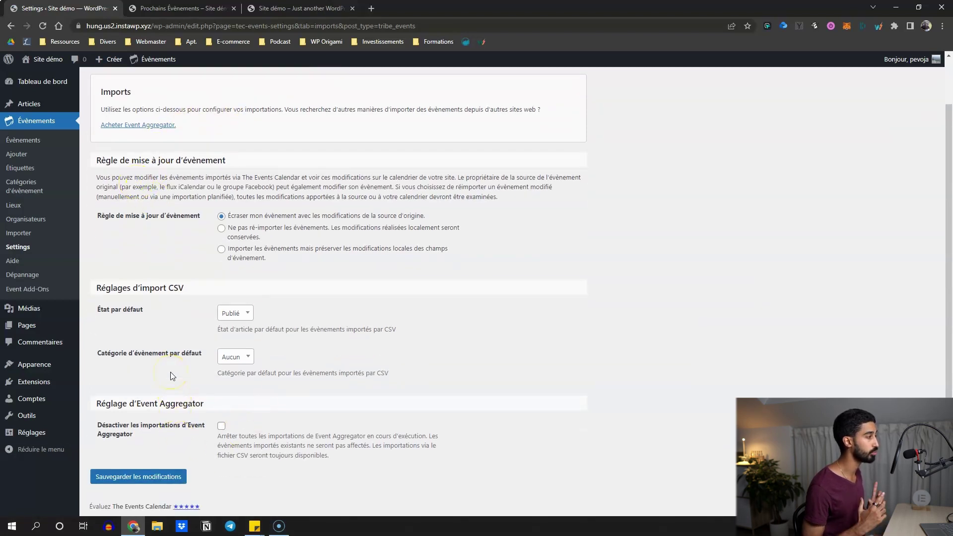
left_click_drag(212, 400, 140, 405)
left_click(150, 397)
scroll(230, 229, "up", 1)
left_click(355, 106)
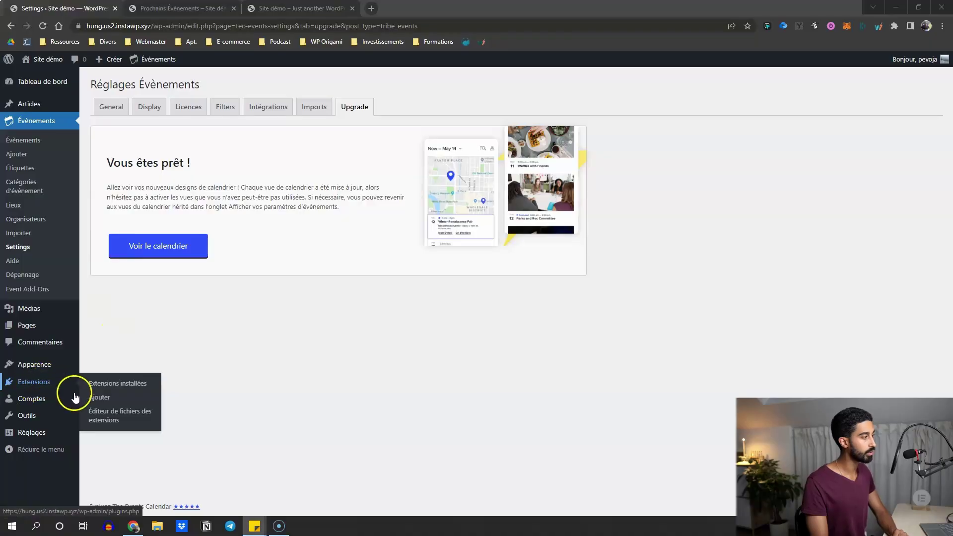
- Search the plugins for "loco translate", and install and activate Loco Translate
left_click(97, 398)
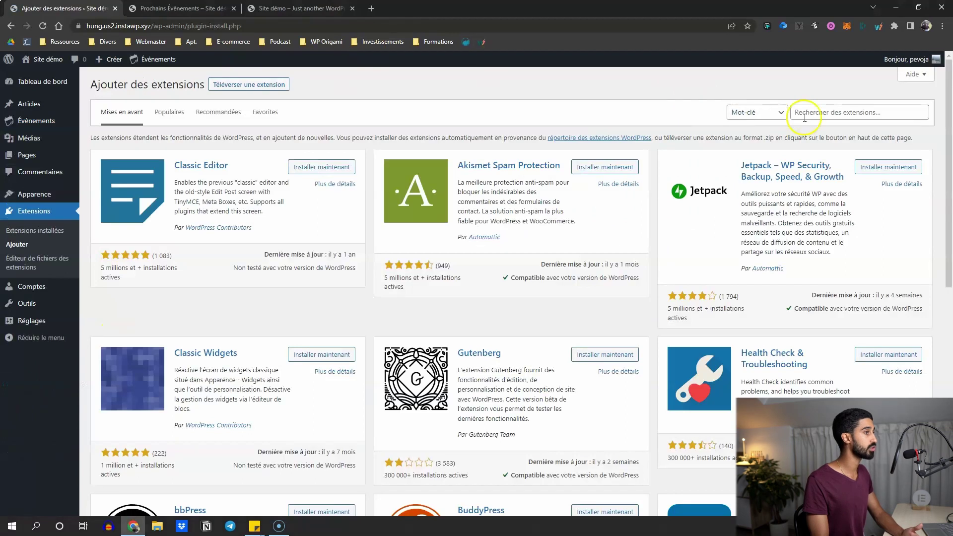
left_click(805, 113)
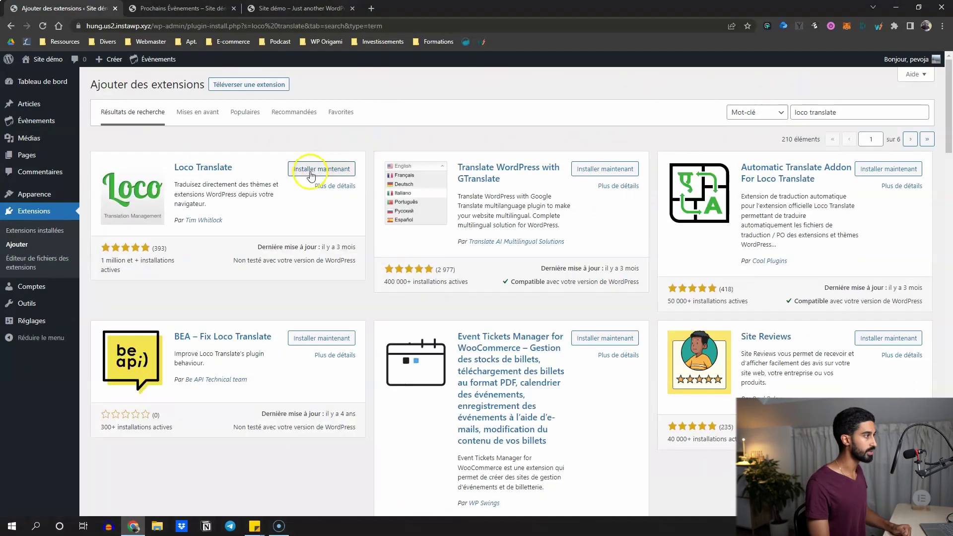
left_click(310, 169)
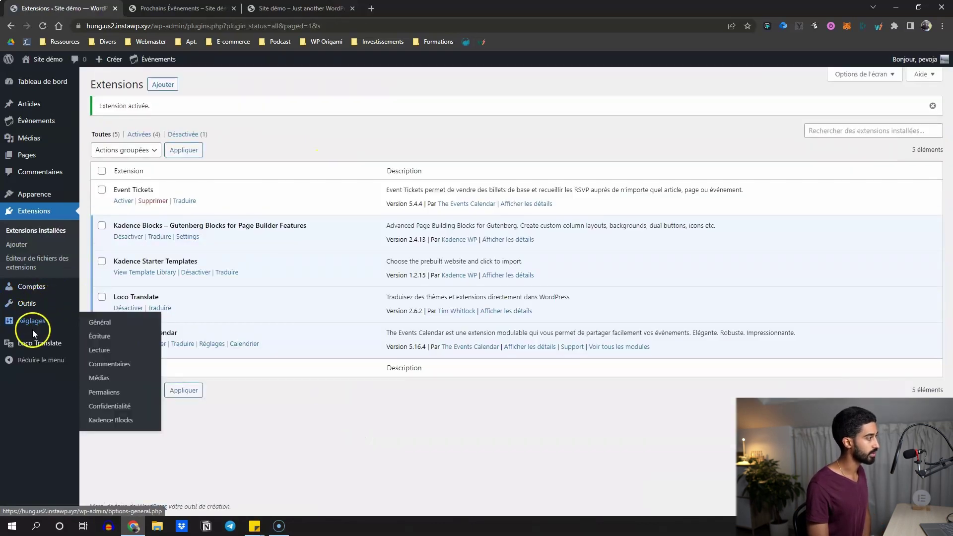
- Open The Events Calendar's system French translation in Loco Translate and examine its source strings and their translations
mouse_move(38, 347)
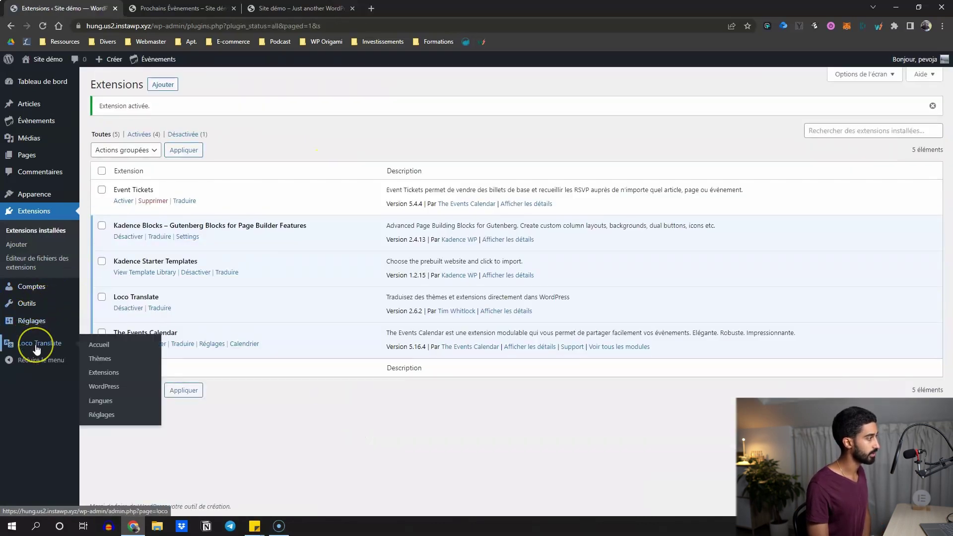
left_click(102, 375)
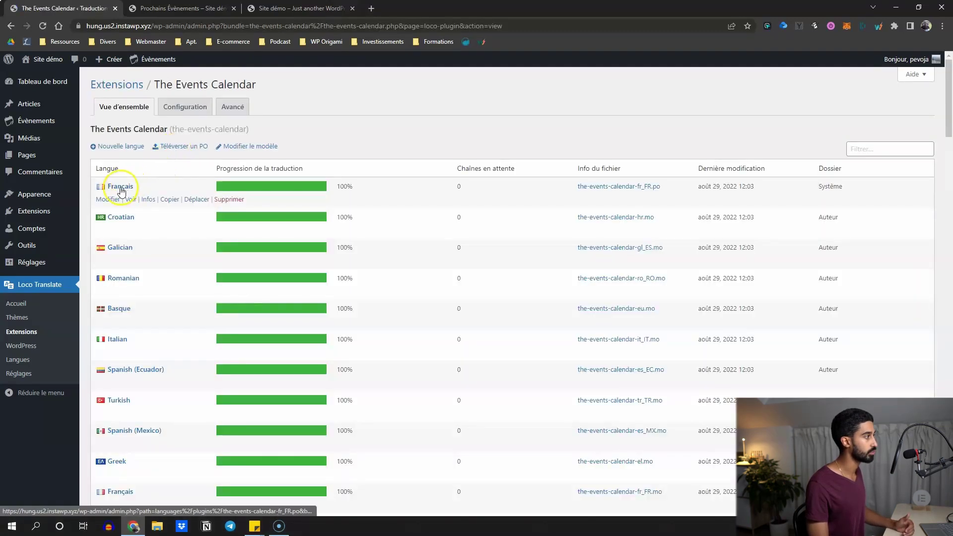
left_click(120, 188)
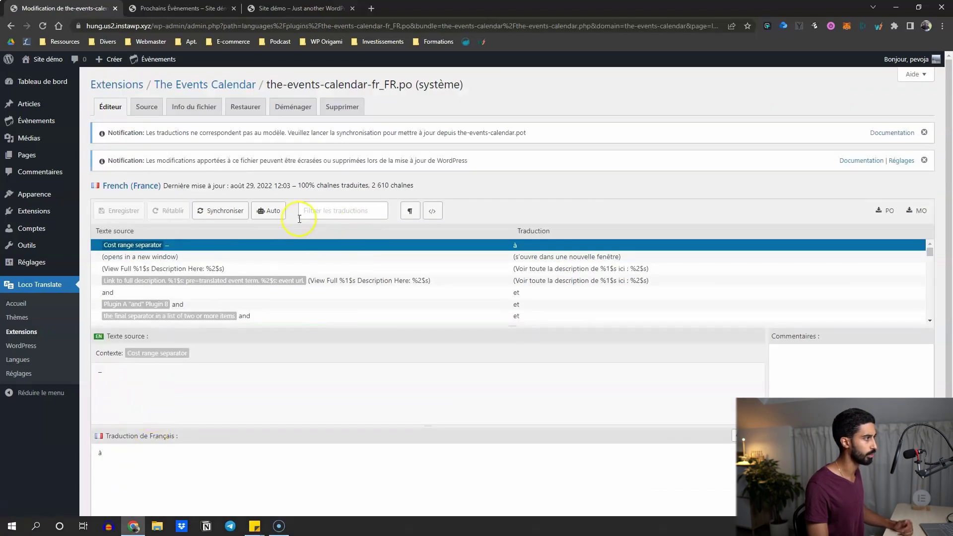
left_click_drag(931, 255, 906, 330)
scroll(500, 298, "up", 10)
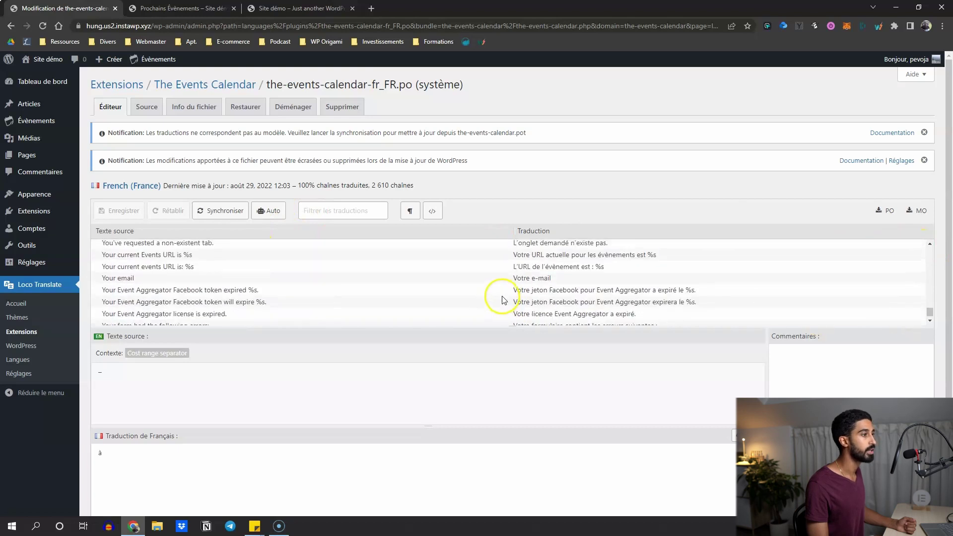
scroll(469, 287, "up", 10)
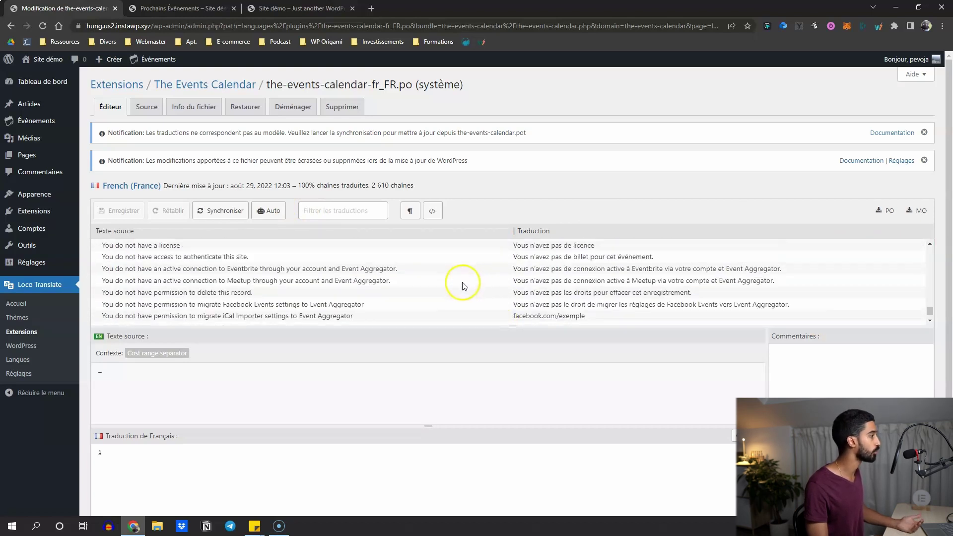
scroll(417, 263, "up", 5)
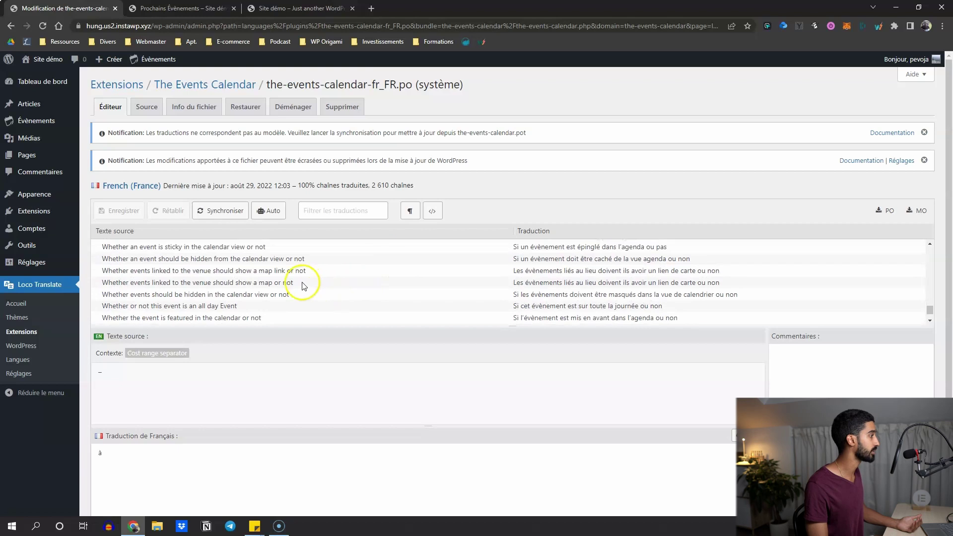
- Return to The Events Calendar's translation list, check the folder of the first Français file, and reopen that file
key("alt+Left")
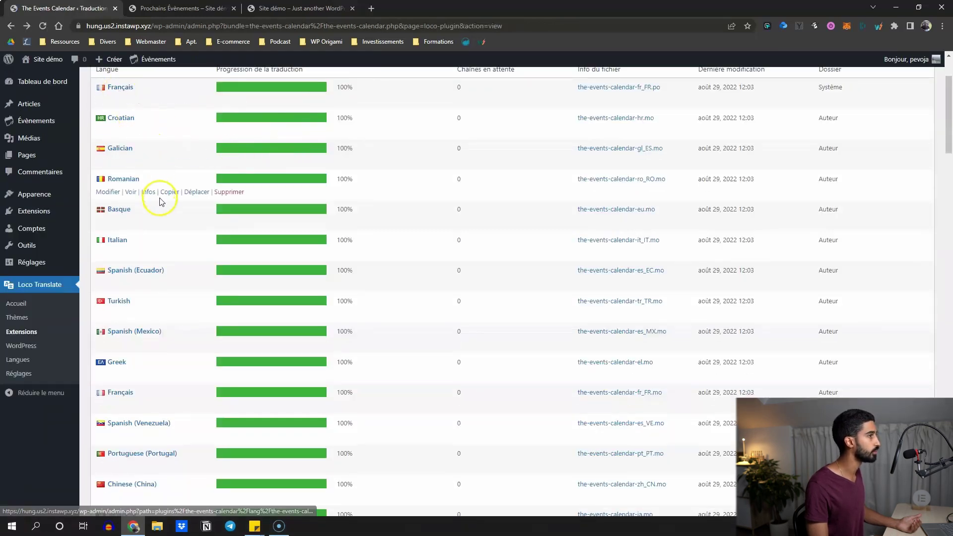
scroll(167, 206, "up", 2)
scroll(648, 207, "down", 1)
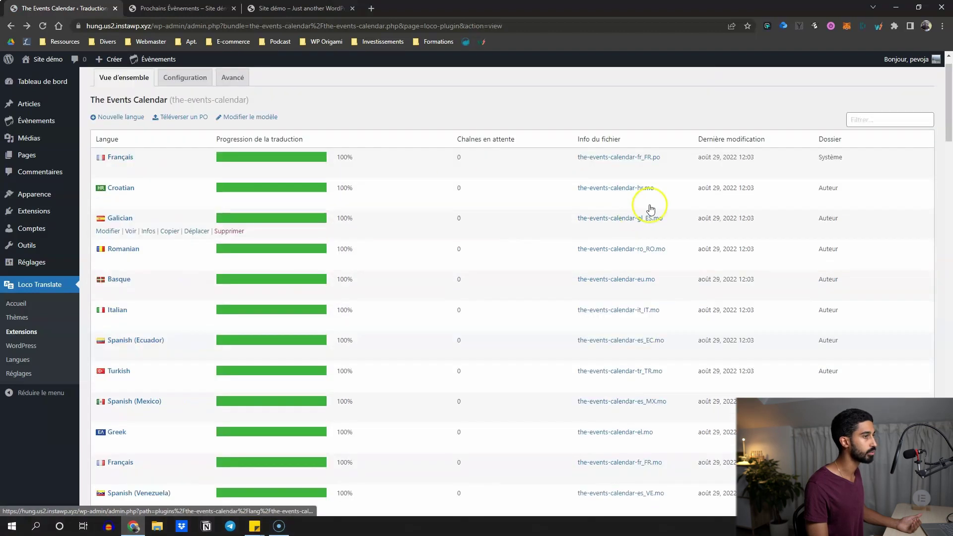
scroll(794, 169, "up", 1)
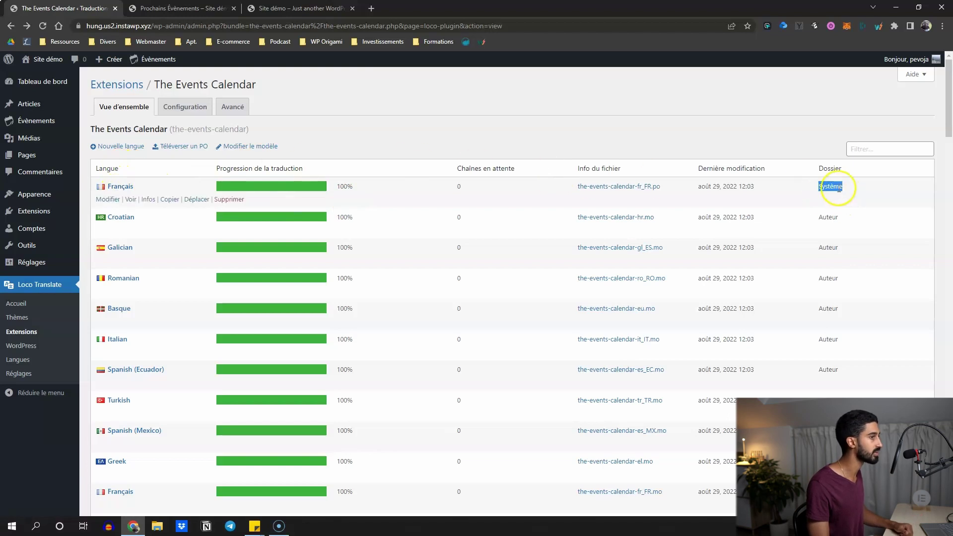
left_click(124, 186)
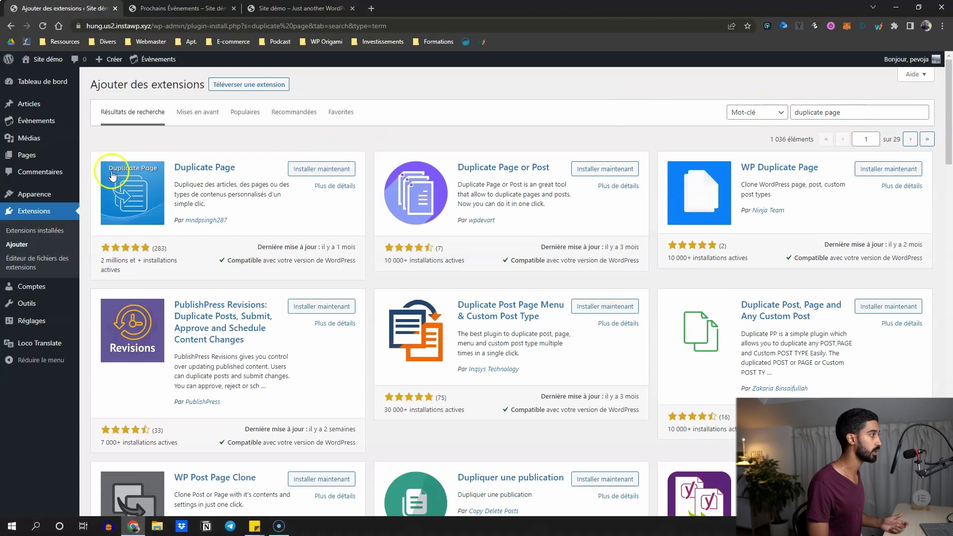
- Install and activate the Duplicate Page plugin and use it to duplicate the Conférence WordPress event
left_click(334, 171)
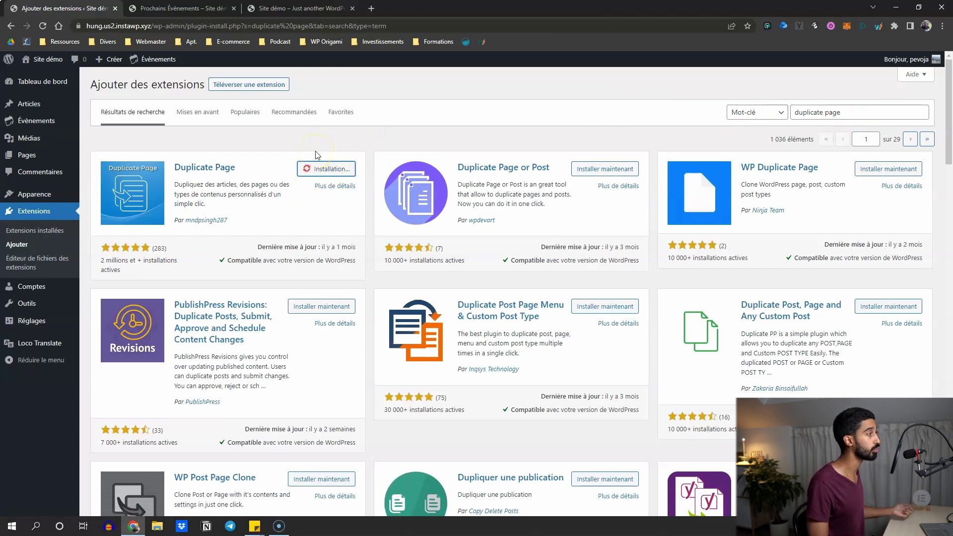
left_click(221, 121)
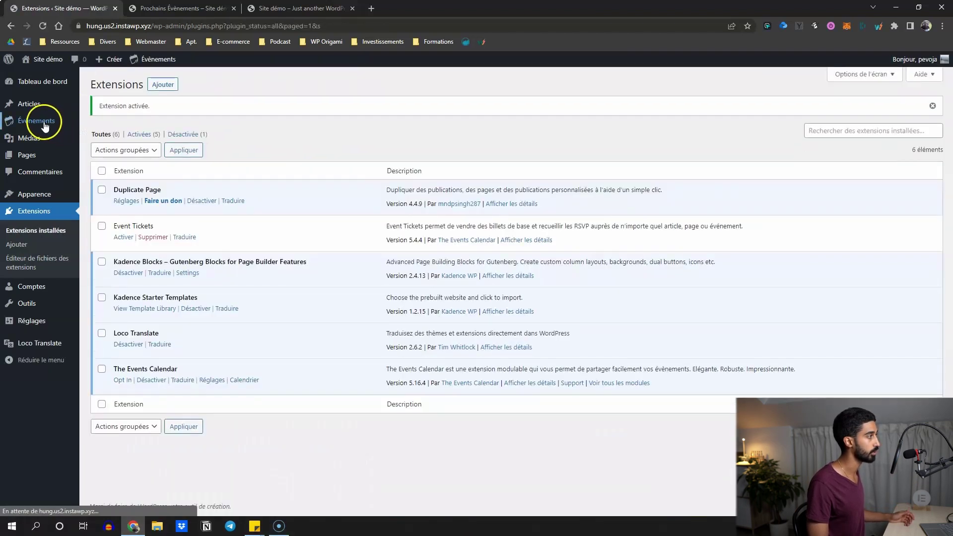
mouse_move(38, 125)
left_click(119, 124)
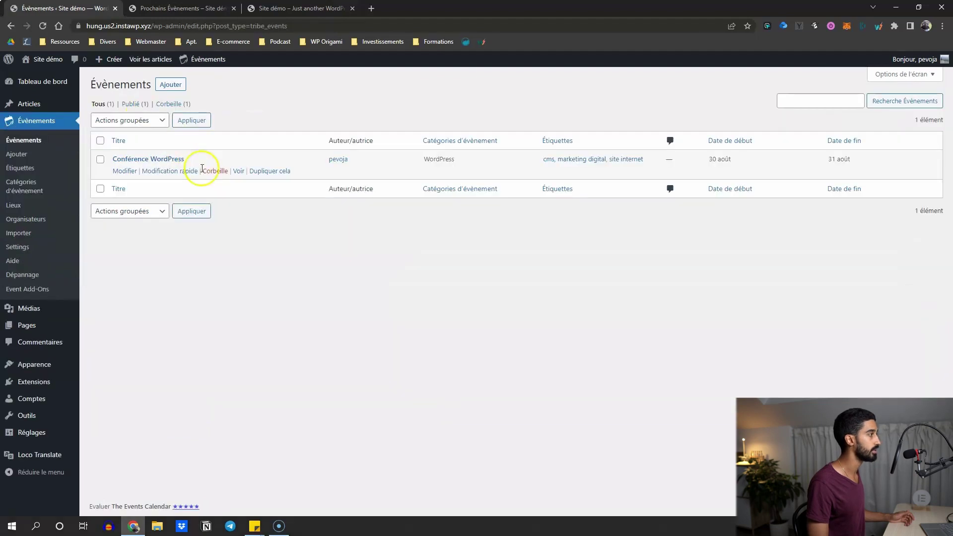
left_click(265, 172)
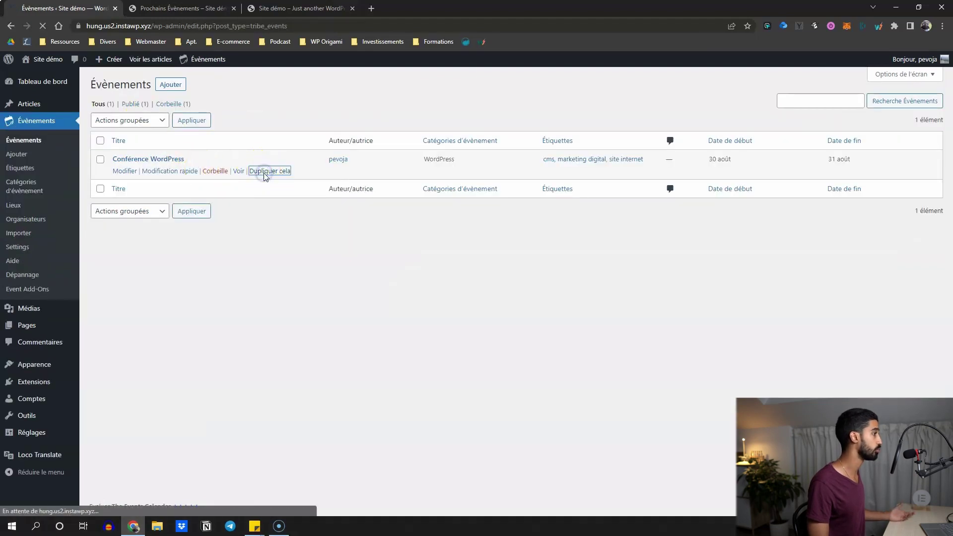
- Rename the duplicated draft event as "Conférence WordPress 2" through quick editing
left_click(158, 172)
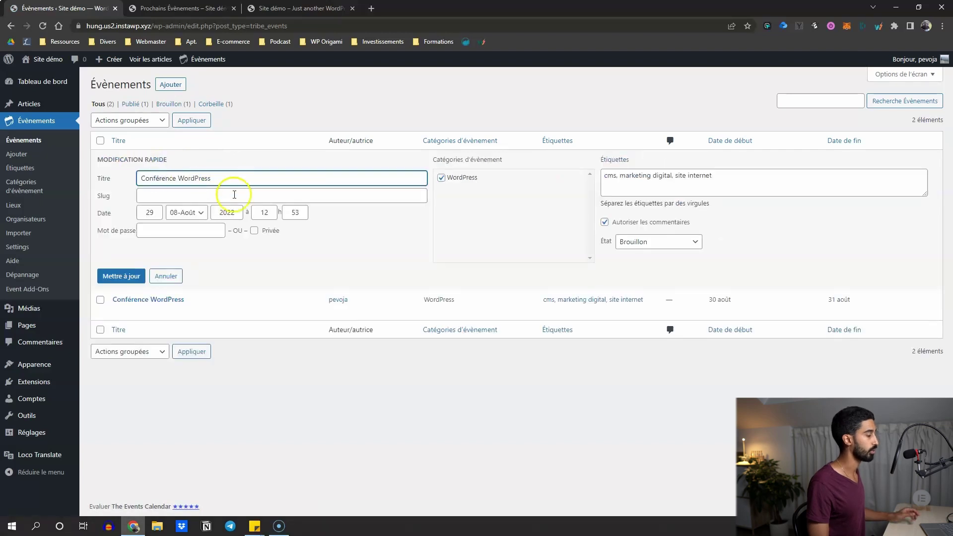
type("2")
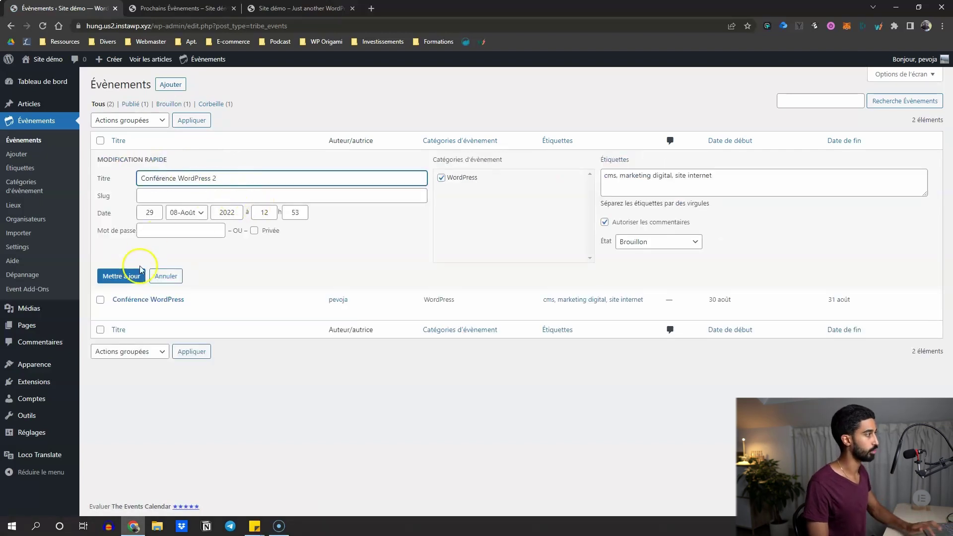
left_click(127, 276)
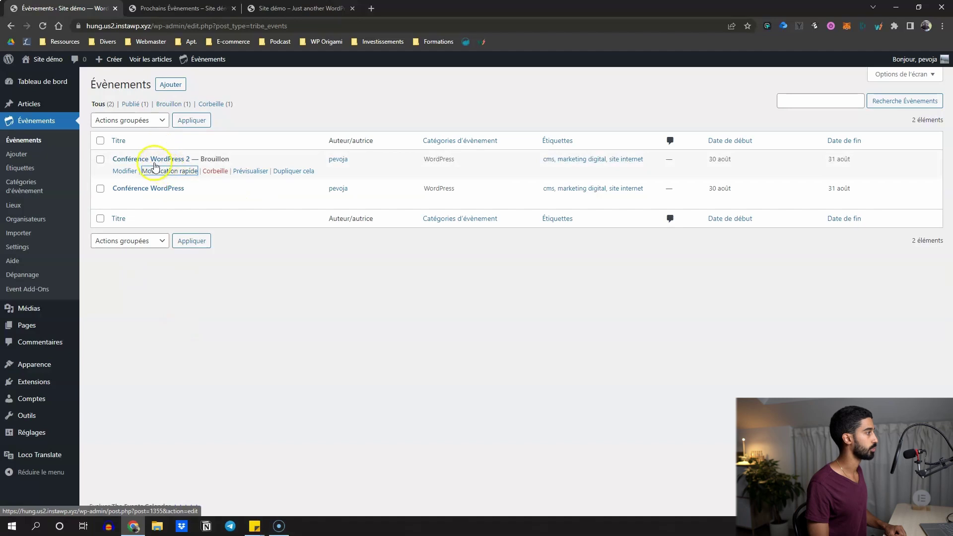
- Open the Conférence WordPress 2 draft and make it an all-day event from 9/8/2022 to 9/14/2022
left_click(165, 160)
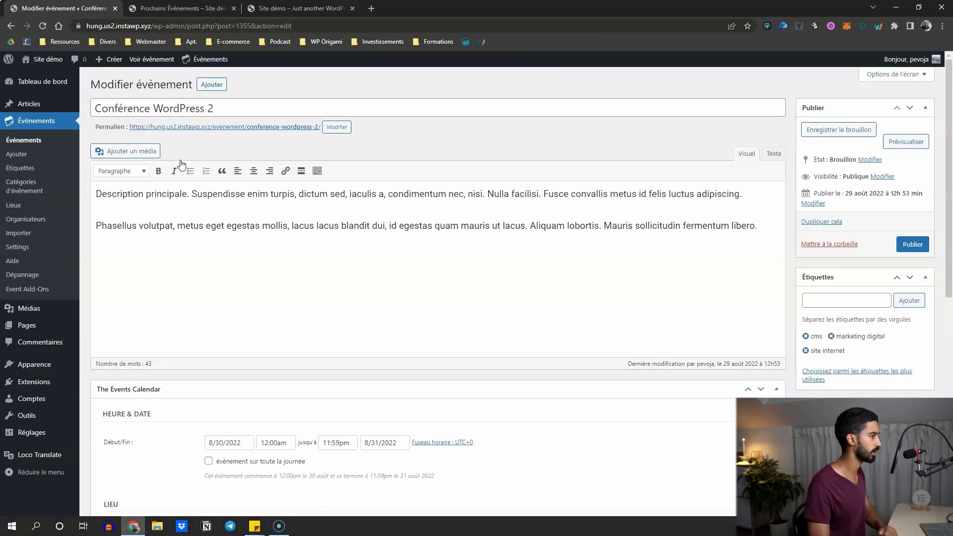
scroll(181, 164, "down", 5)
left_click(219, 194)
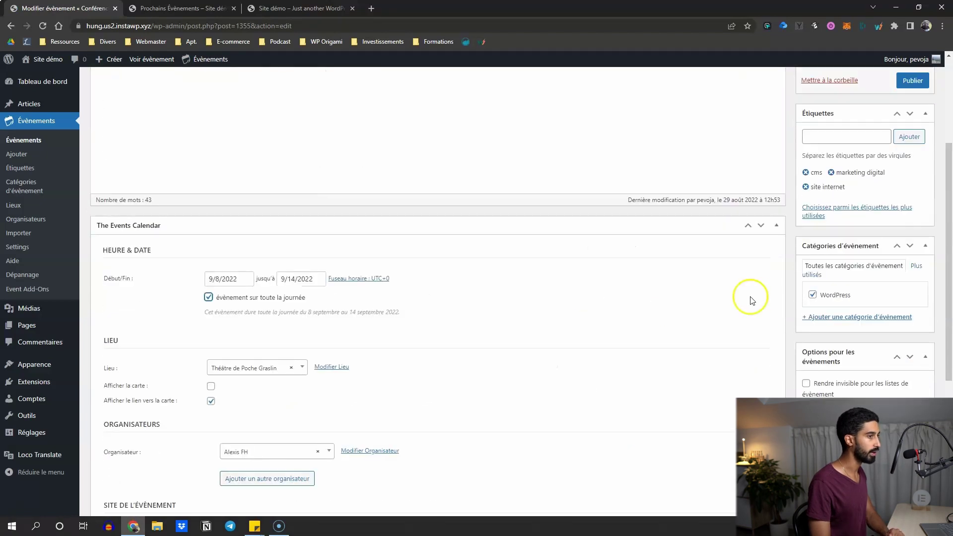
- Publish the Conférence WordPress 2 event and show the site's Conférences page in list view to check both events
scroll(752, 301, "up", 5)
left_click(912, 240)
key("ctrl+Tab")
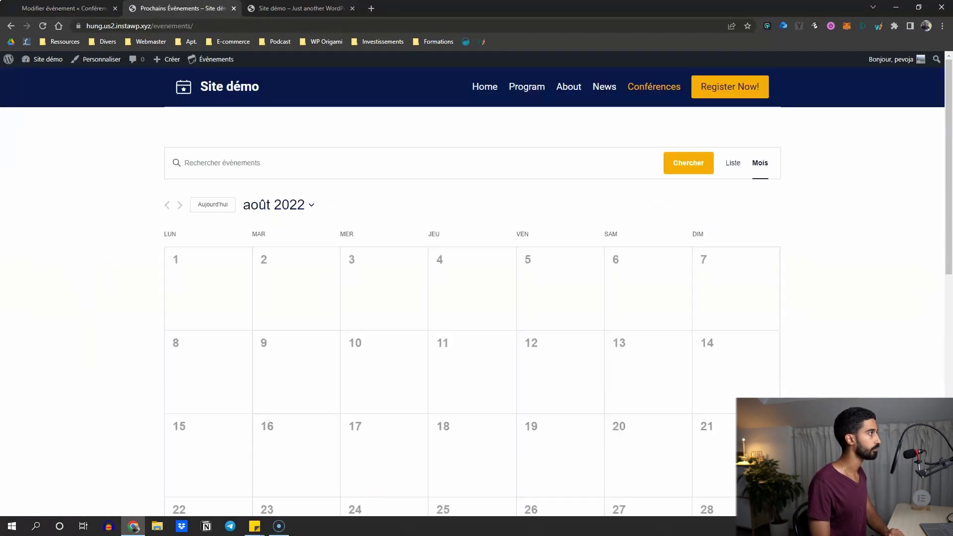
left_click(633, 88)
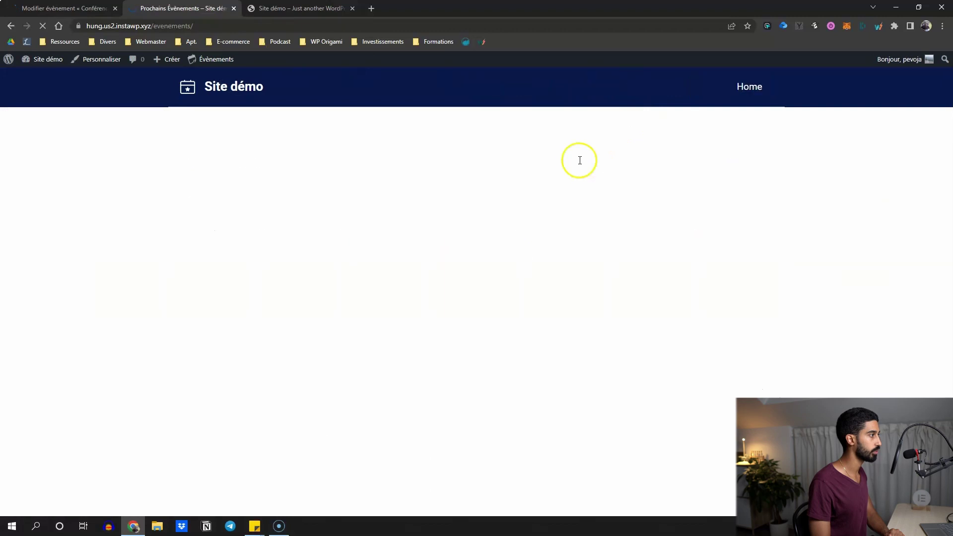
left_click(732, 162)
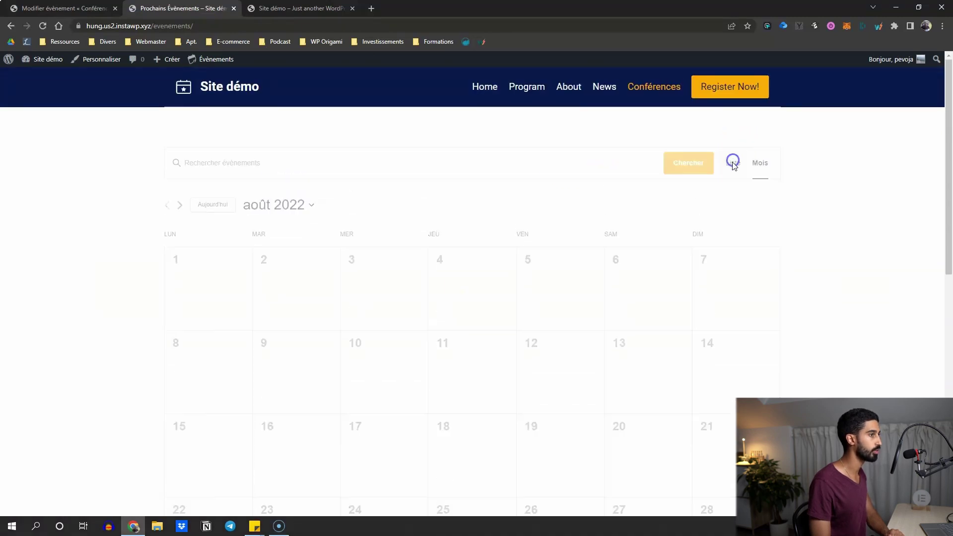
scroll(497, 199, "down", 3)
scroll(304, 141, "down", 1)
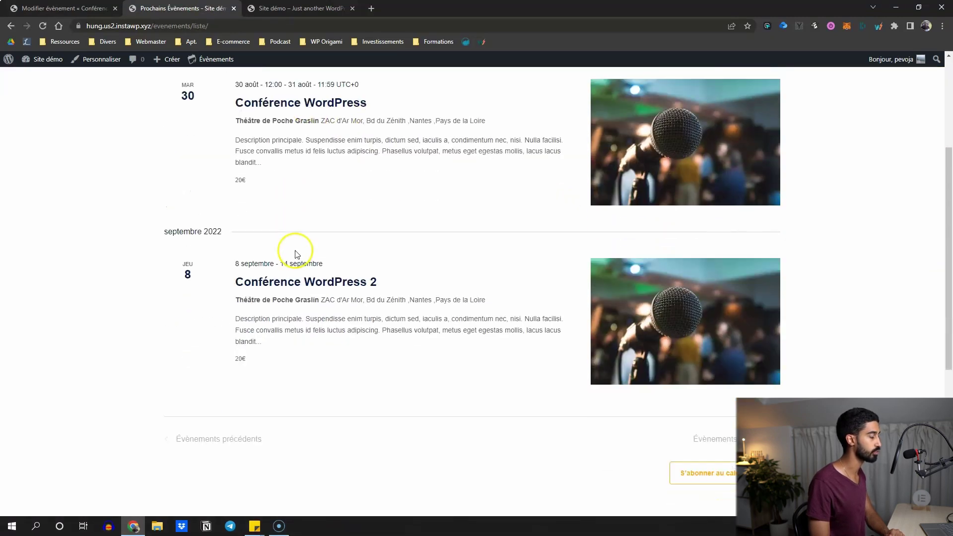
scroll(298, 251, "up", 2)
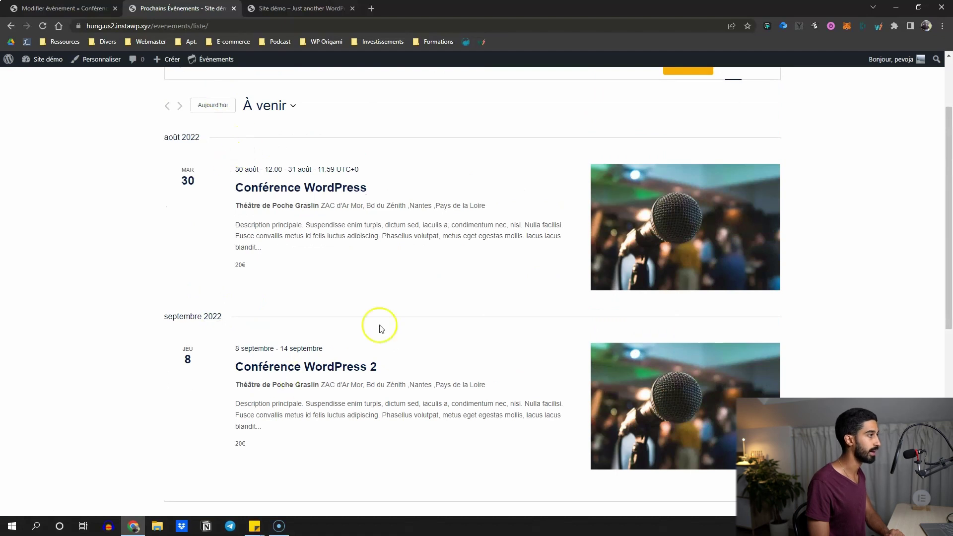
- Look through the public page of the first Conférence WordPress event and return to the events list
left_click(281, 186)
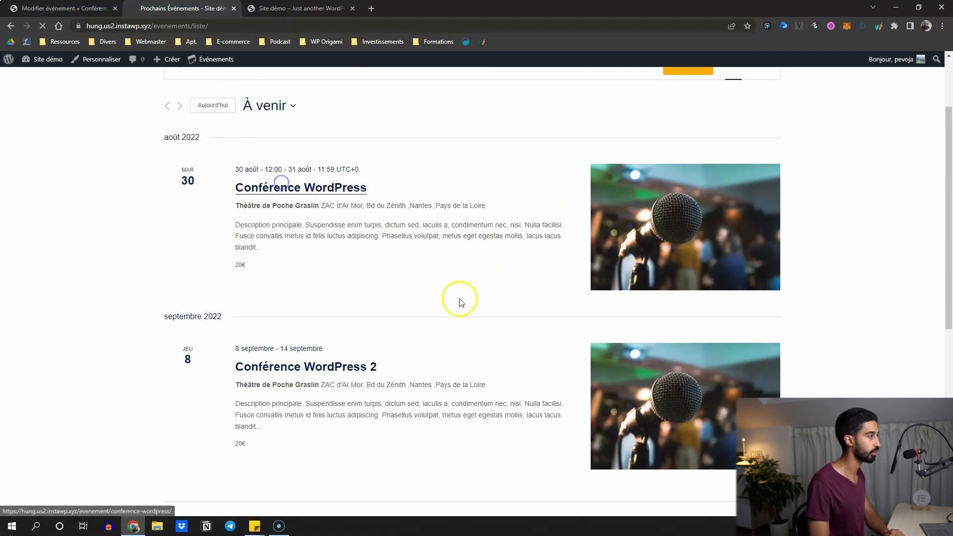
scroll(530, 236, "down", 5)
scroll(530, 236, "down", 4)
scroll(489, 303, "up", 10)
key("alt+Left")
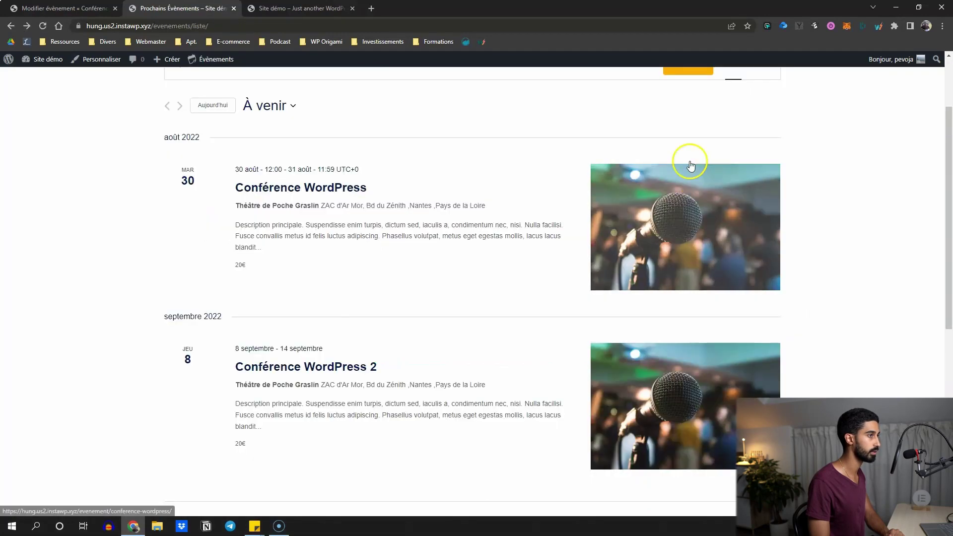
- Switch the calendar to month view and preview the Conférence WordPress event at the end of August 2022
scroll(714, 154, "up", 2)
left_click(757, 161)
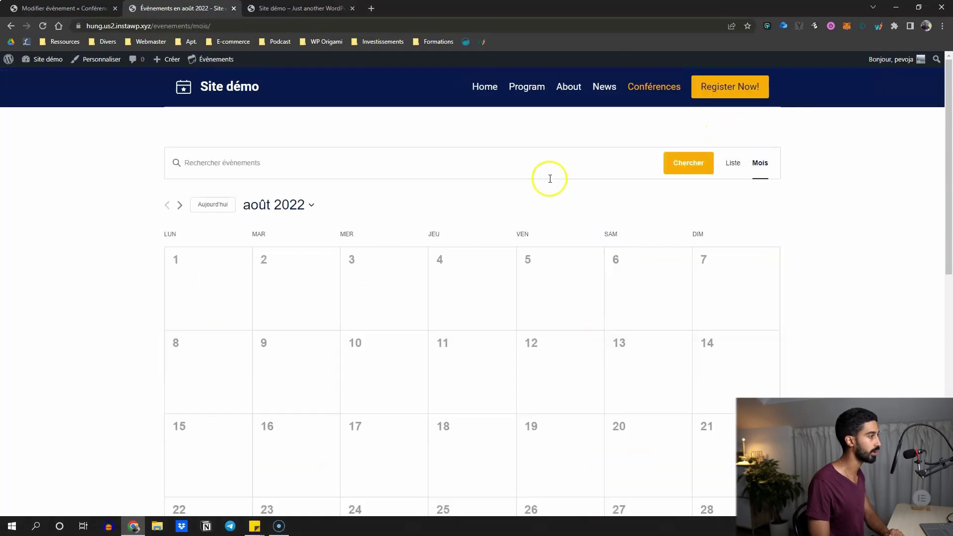
scroll(549, 177, "down", 5)
mouse_move(327, 364)
scroll(544, 287, "up", 5)
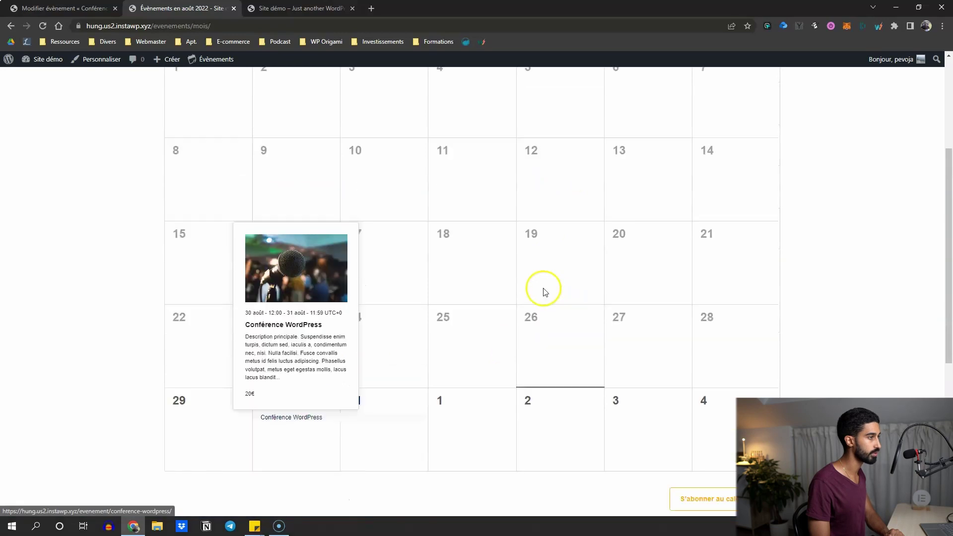
- Move the month calendar to September 2022 and preview the Conférence WordPress 2 event
left_click(310, 205)
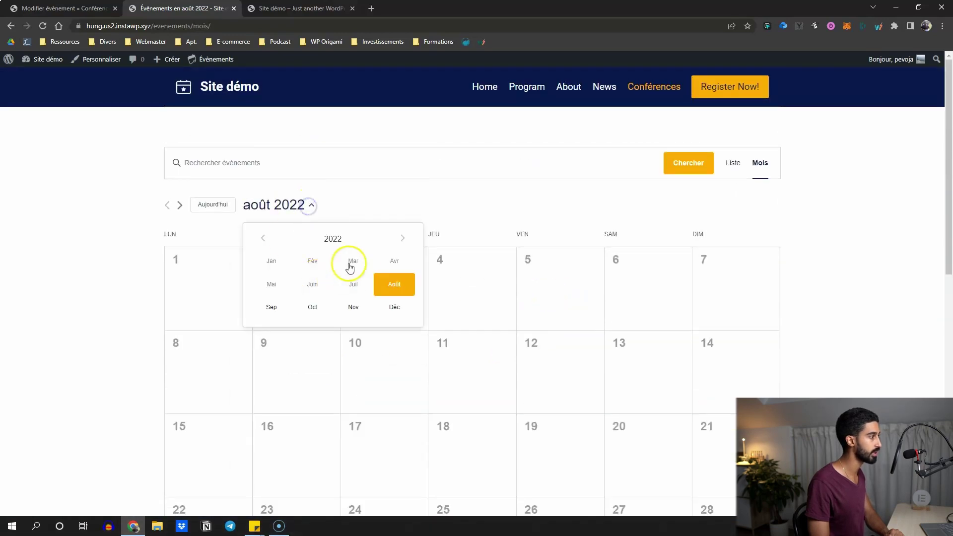
left_click(453, 189)
left_click(221, 205)
left_click(180, 205)
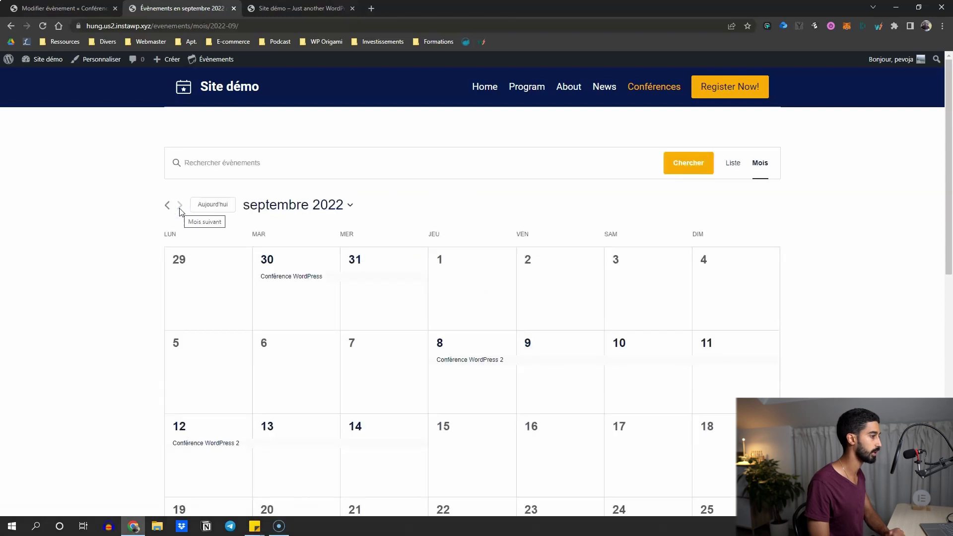
scroll(142, 223, "down", 3)
scroll(166, 195, "up", 1)
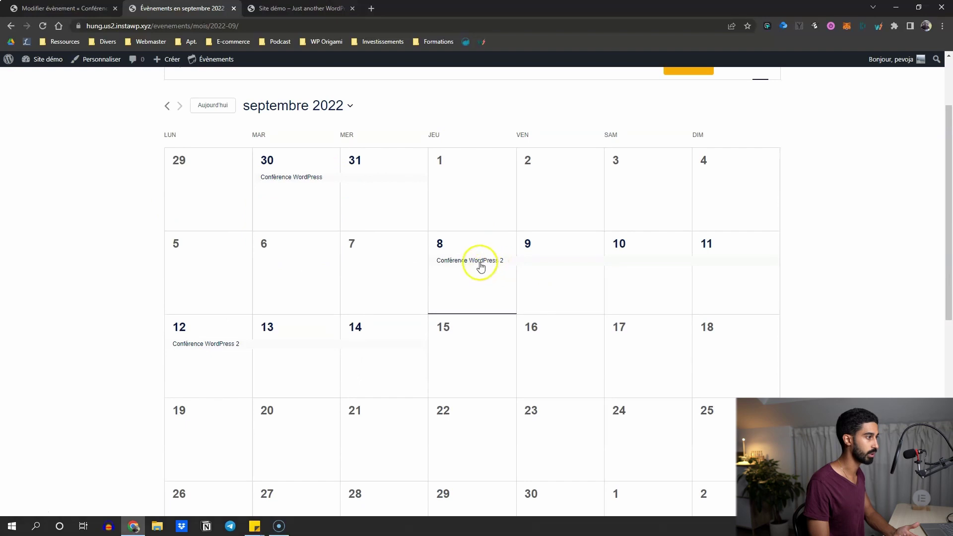
mouse_move(481, 267)
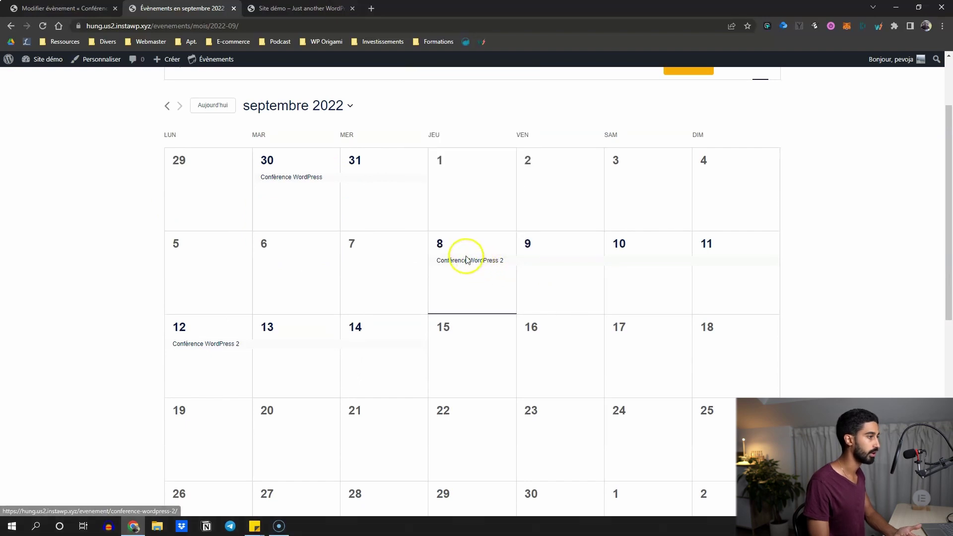
scroll(78, 261, "up", 2)
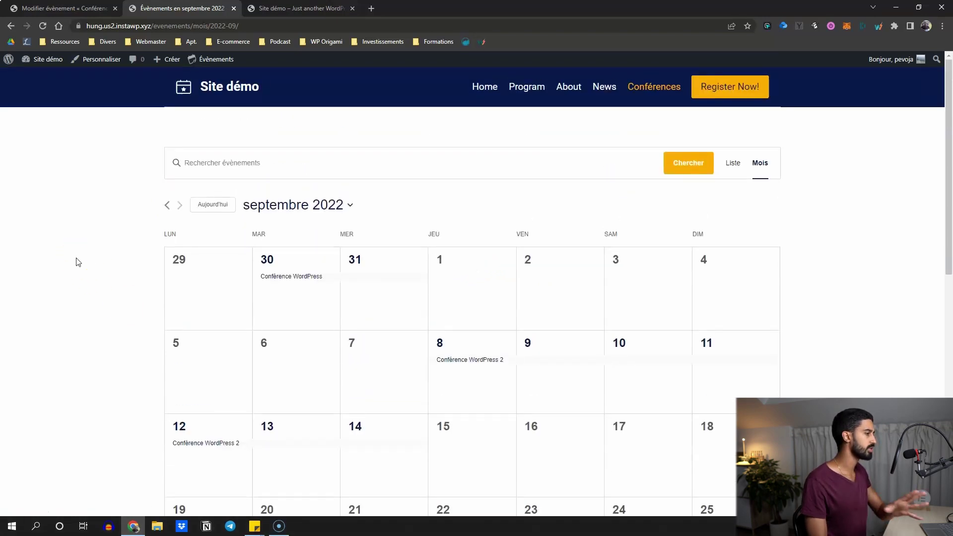
mouse_move(496, 367)
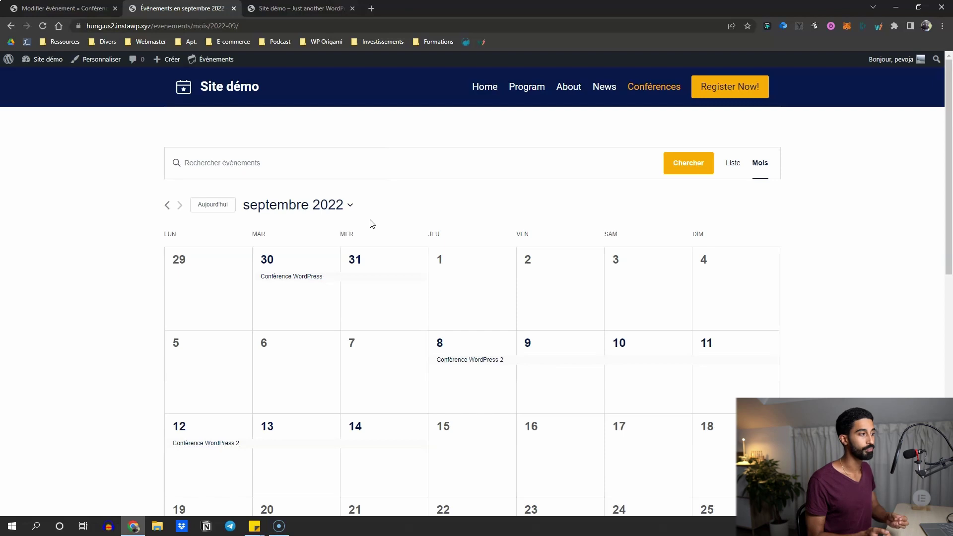
mouse_move(525, 362)
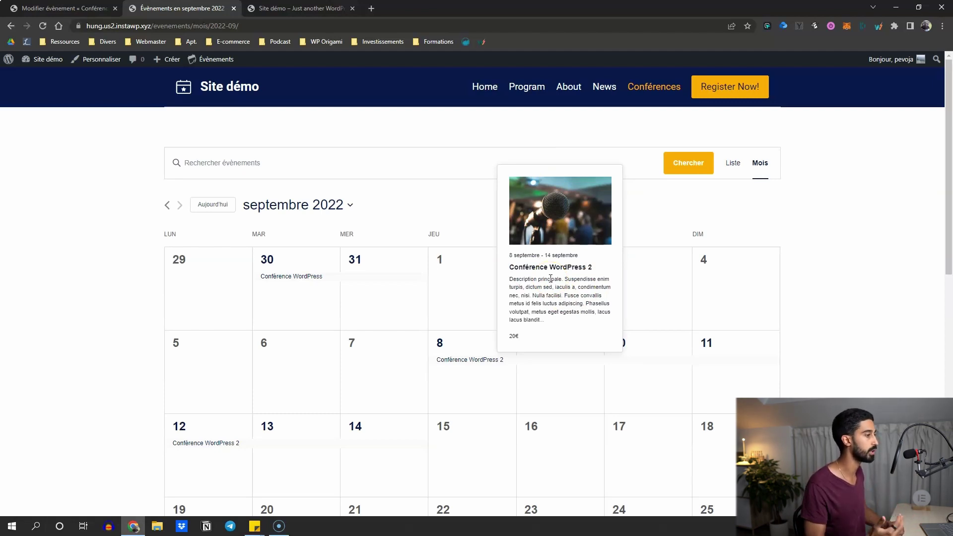
- Open The Events Calendar section in the site customizer and examine the font, colour and appearance options under Éléments globaux
left_click(81, 219)
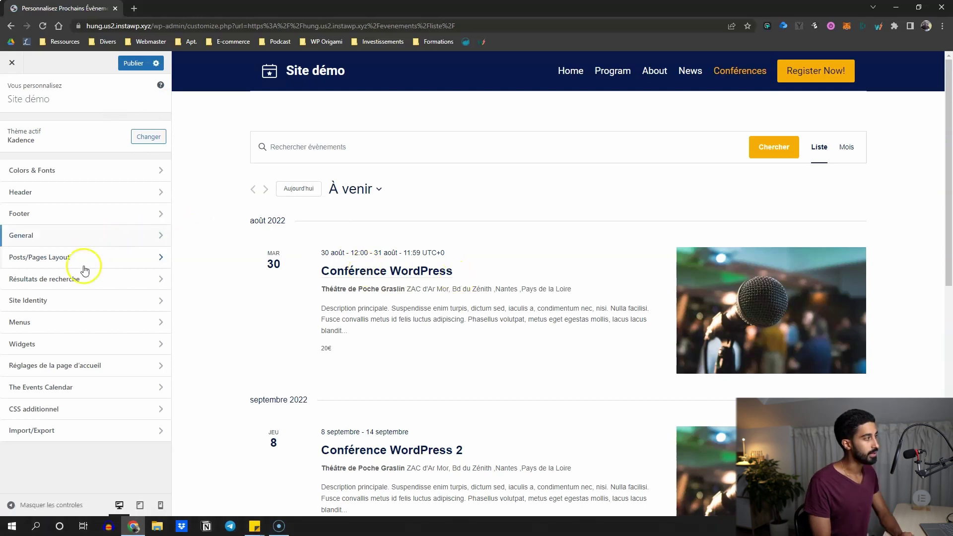
left_click(43, 392)
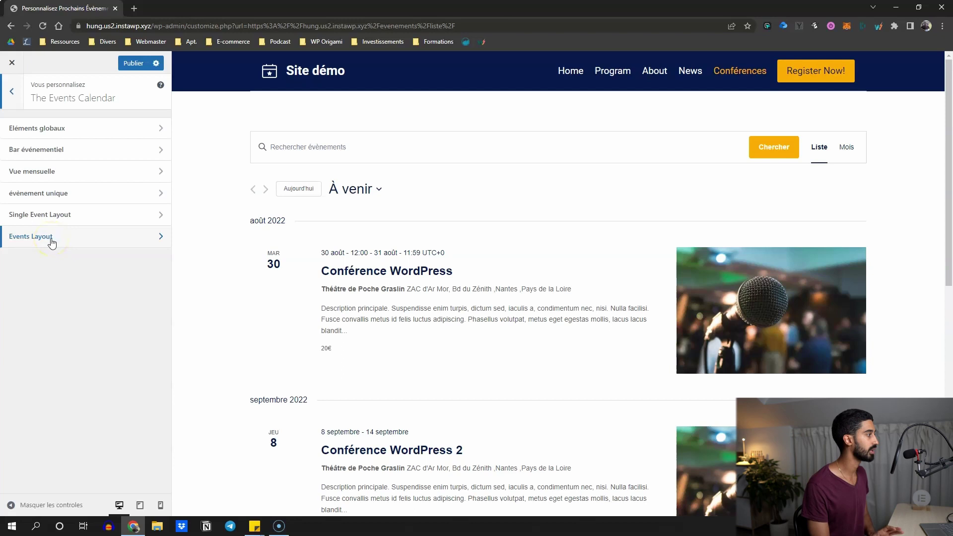
left_click(68, 130)
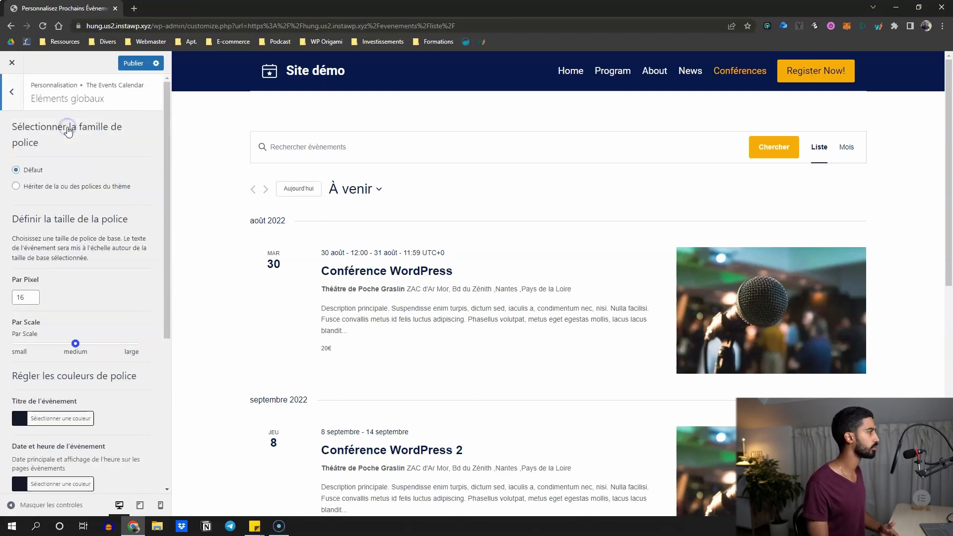
scroll(60, 162, "down", 2)
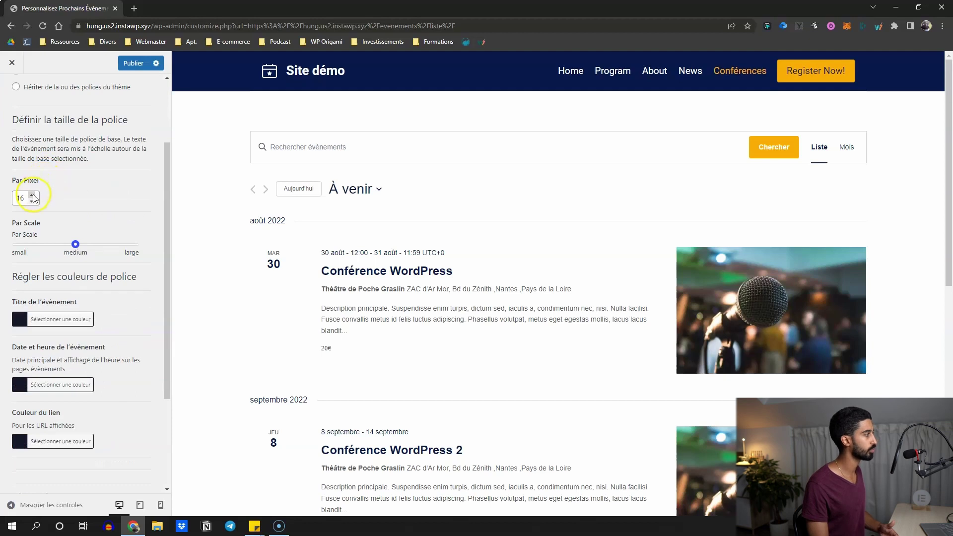
scroll(75, 248, "down", 2)
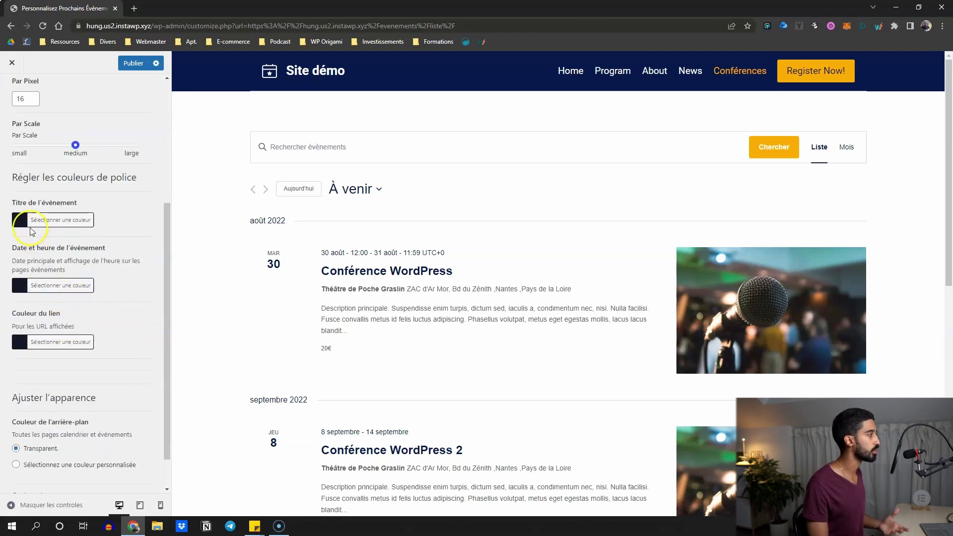
scroll(31, 258, "down", 1)
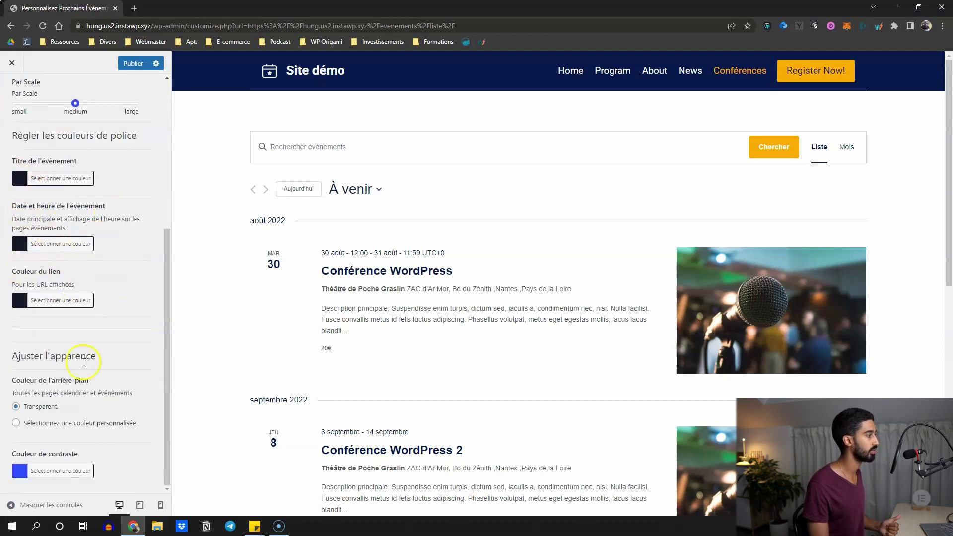
scroll(75, 211, "up", 5)
- Examine the text, button and icon colour options of the Bar événementiel, and return to The Events Calendar sections
left_click(18, 99)
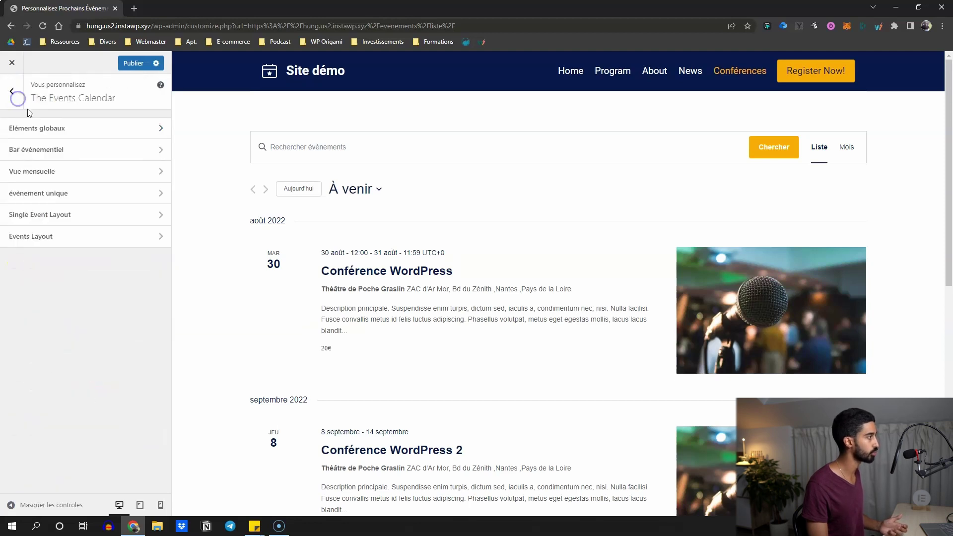
left_click(48, 150)
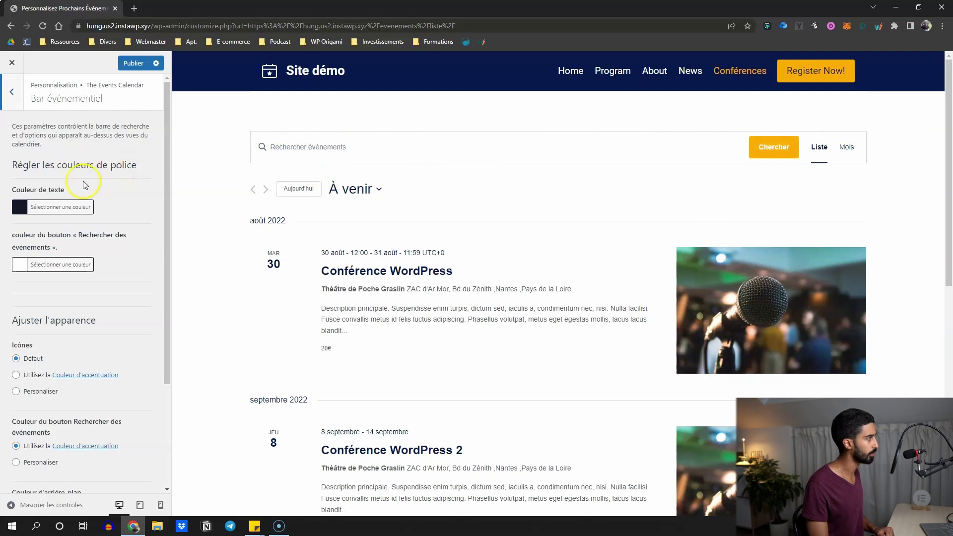
scroll(59, 287, "down", 2)
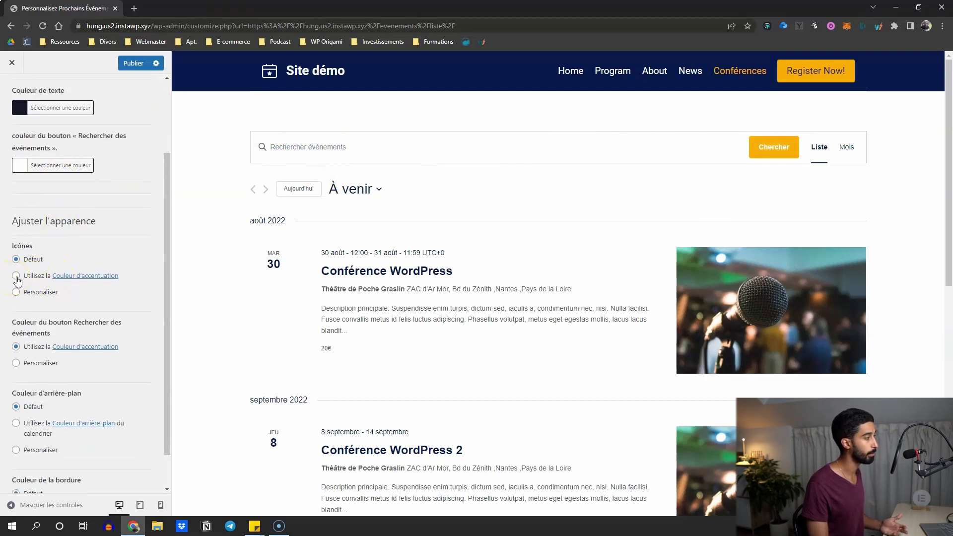
left_click(17, 97)
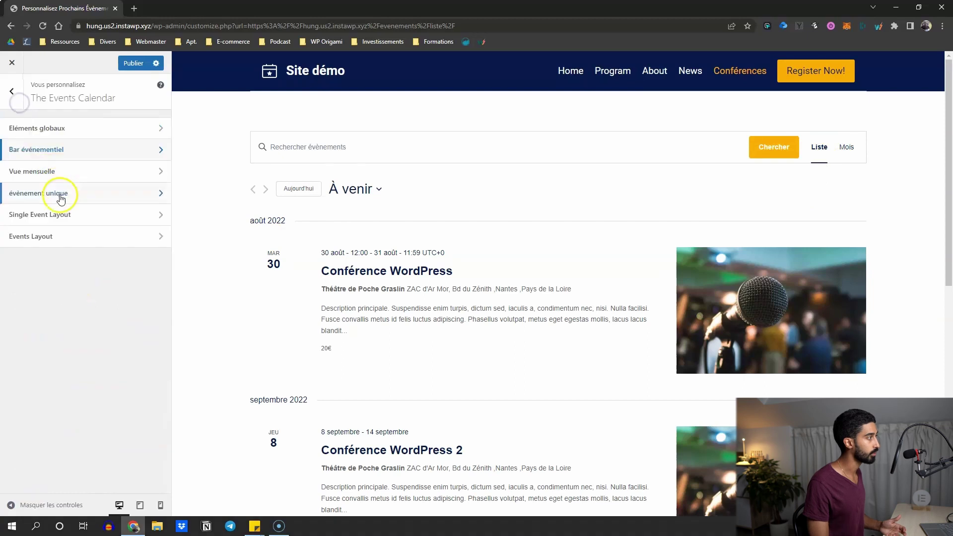
- Review the Vue mensuelle font and grid colours, and the event title colour options under événement unique
left_click(43, 178)
scroll(48, 199, "down", 3)
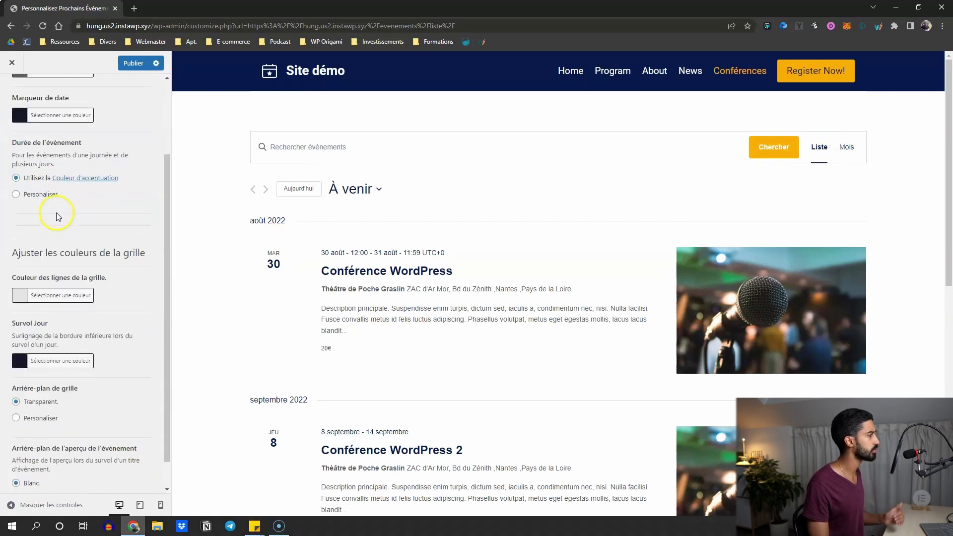
scroll(59, 214, "up", 3)
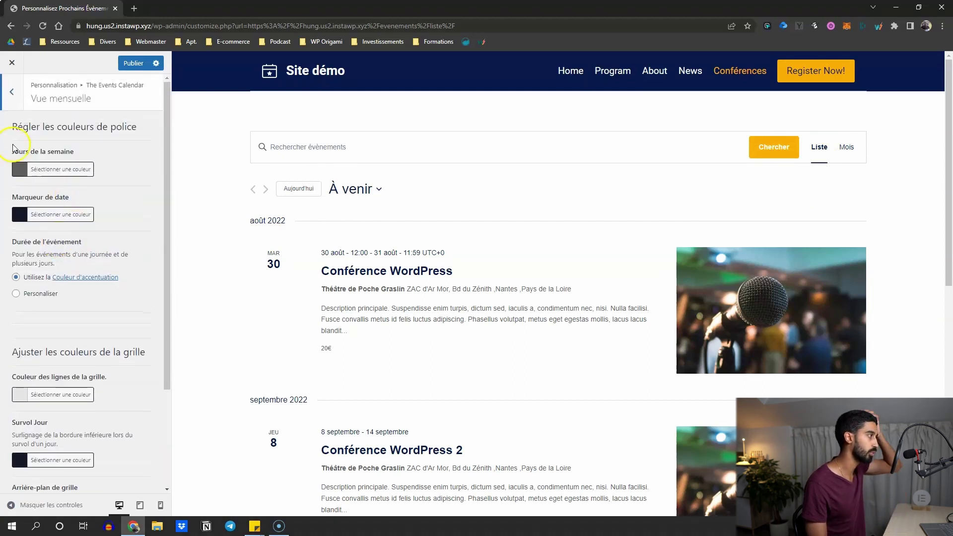
left_click(21, 99)
left_click(62, 195)
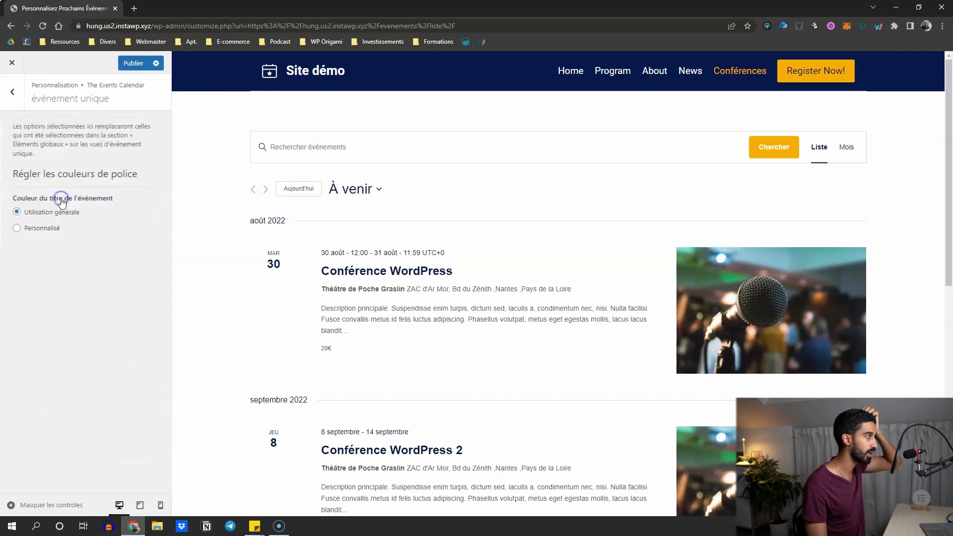
left_click(10, 94)
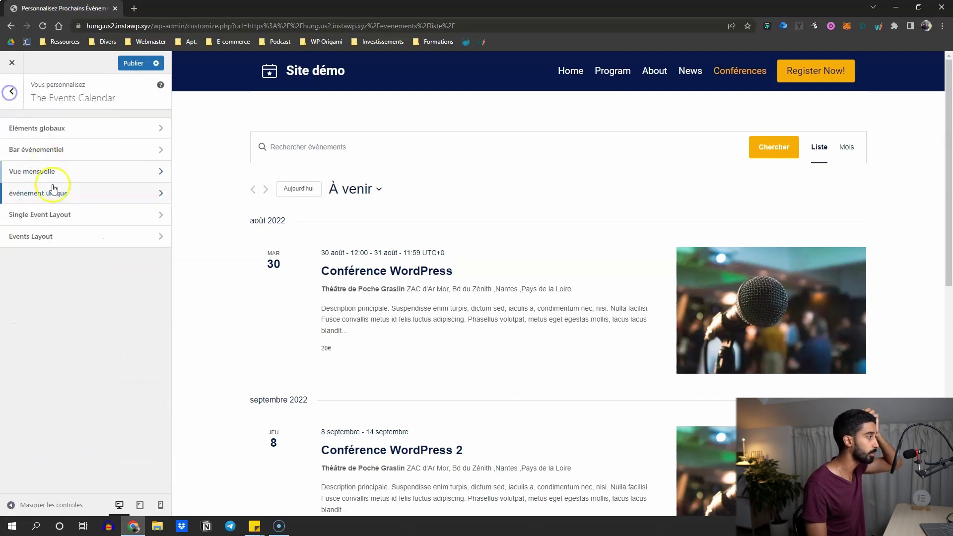
- Open the Single Event Layout settings, preview the Conférence WordPress event, and set the Event Title Layout to the title banner above the content
left_click(58, 216)
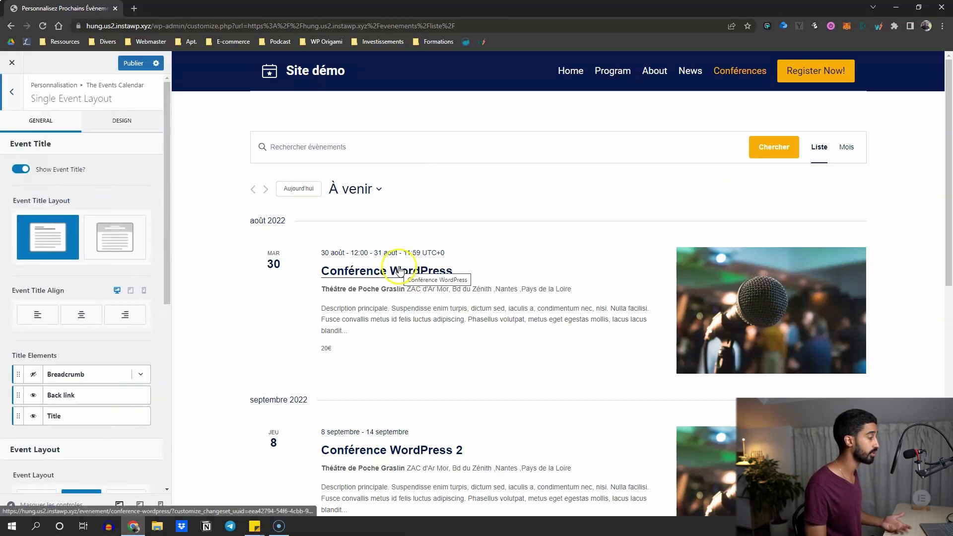
left_click(392, 270)
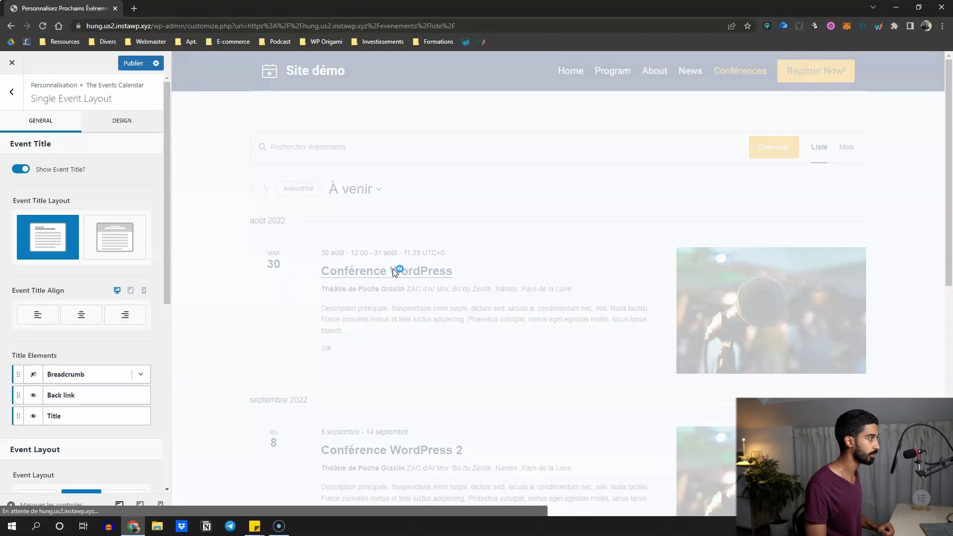
scroll(124, 220, "down", 5)
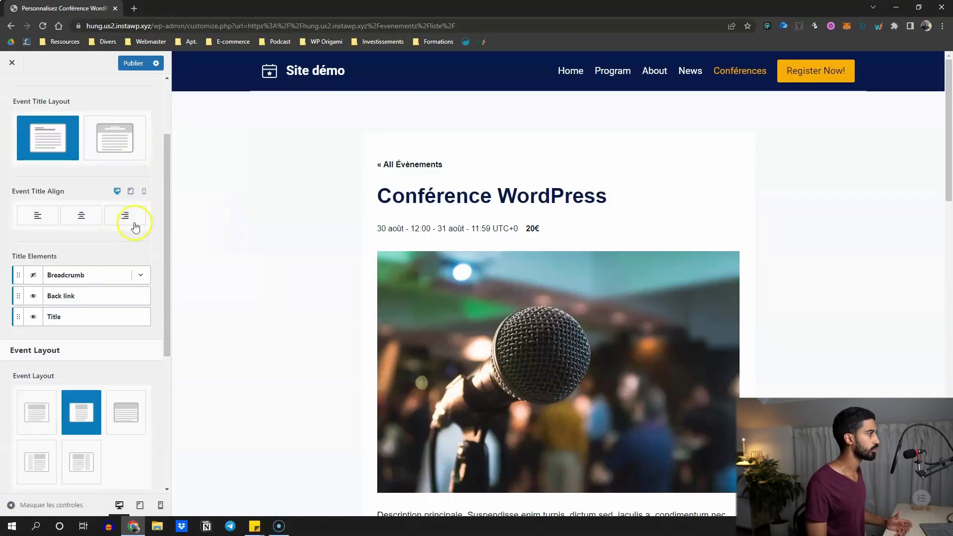
scroll(81, 248, "up", 5)
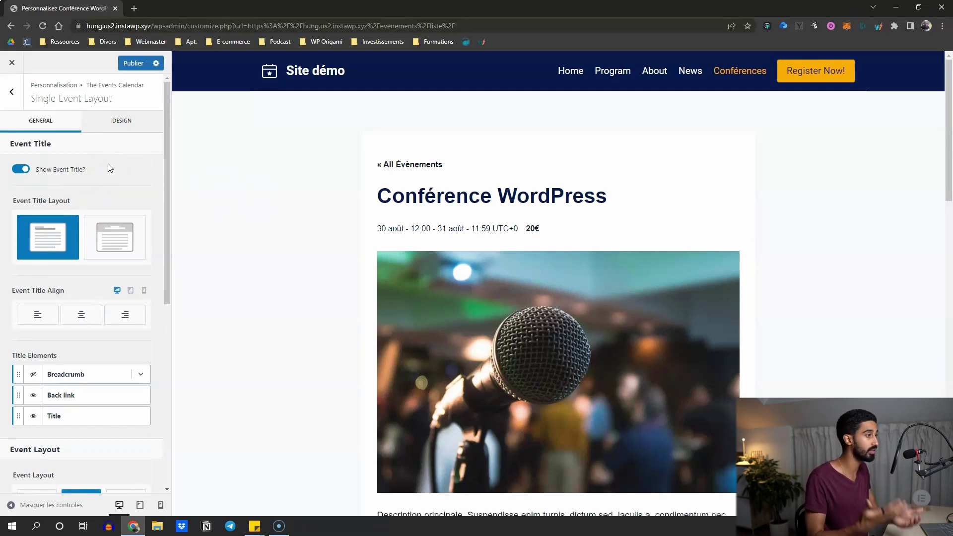
left_click(123, 222)
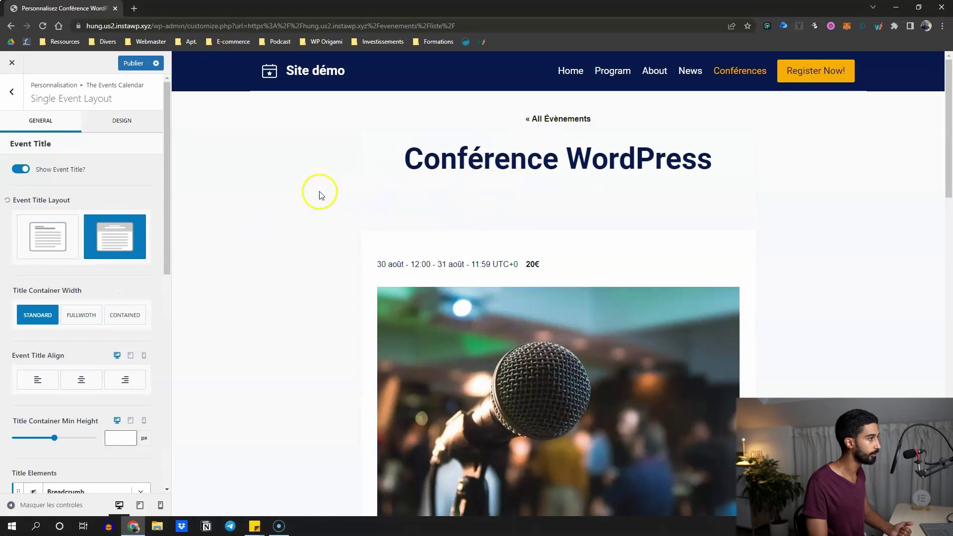
- Try the wider Event Layout without a sidebar and preview the event page down to its details
scroll(77, 250, "down", 5)
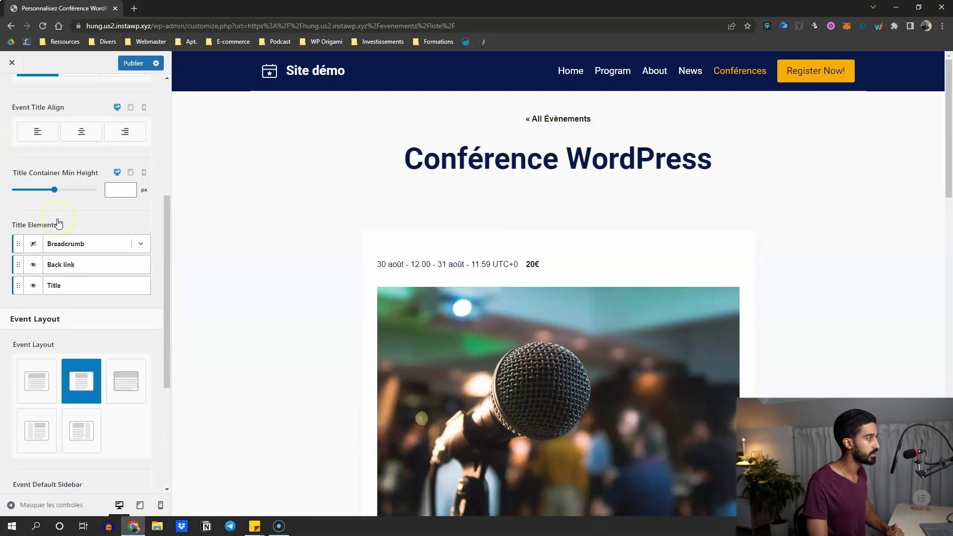
scroll(97, 332, "down", 2)
left_click(36, 281)
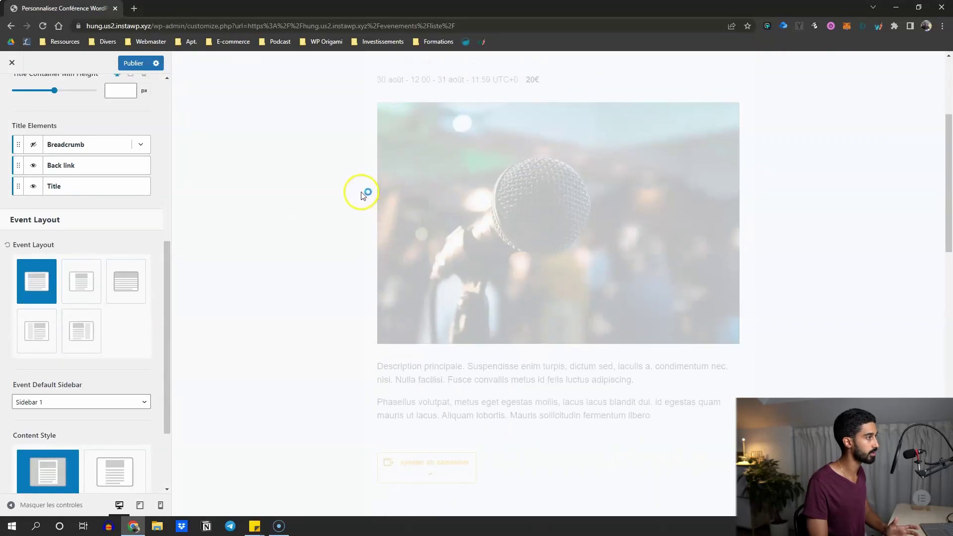
scroll(355, 164, "up", 2)
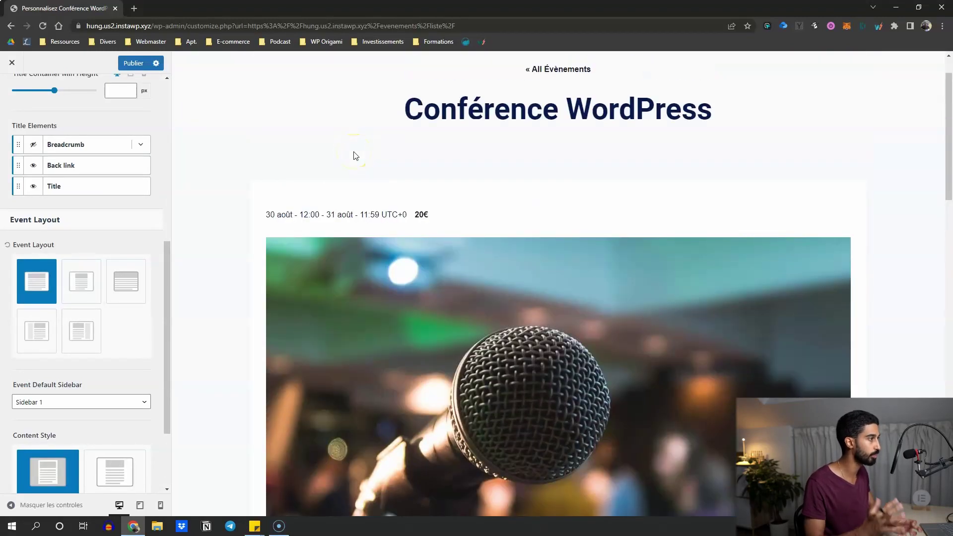
scroll(389, 197, "down", 10)
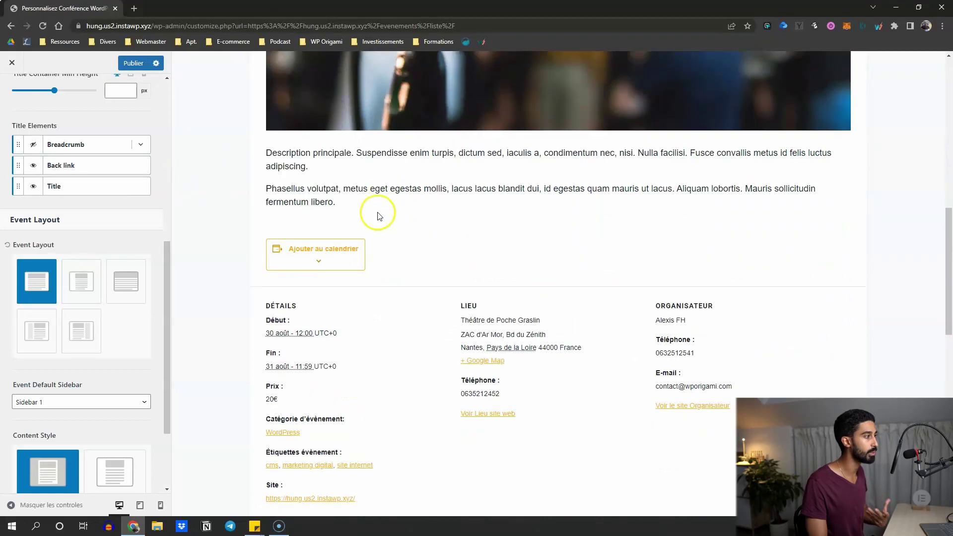
scroll(297, 216, "down", 1)
scroll(60, 347, "down", 2)
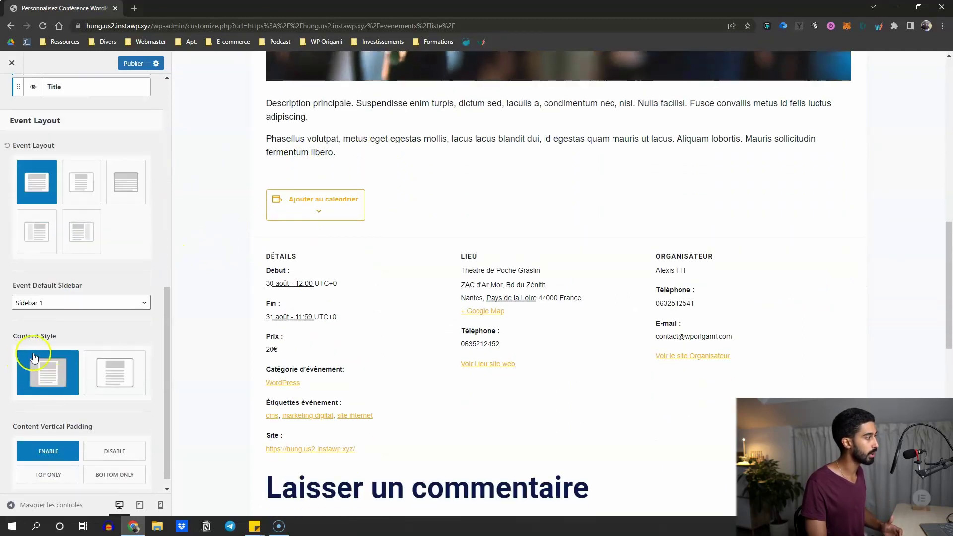
- Set the Content Style to the unboxed variant and check the event page from title to comment section
left_click(122, 377)
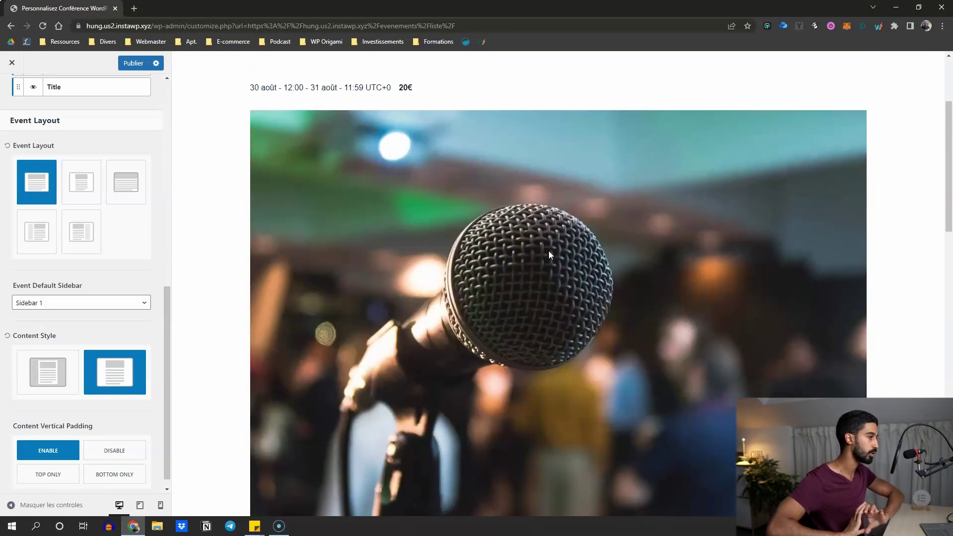
scroll(510, 137, "down", 4)
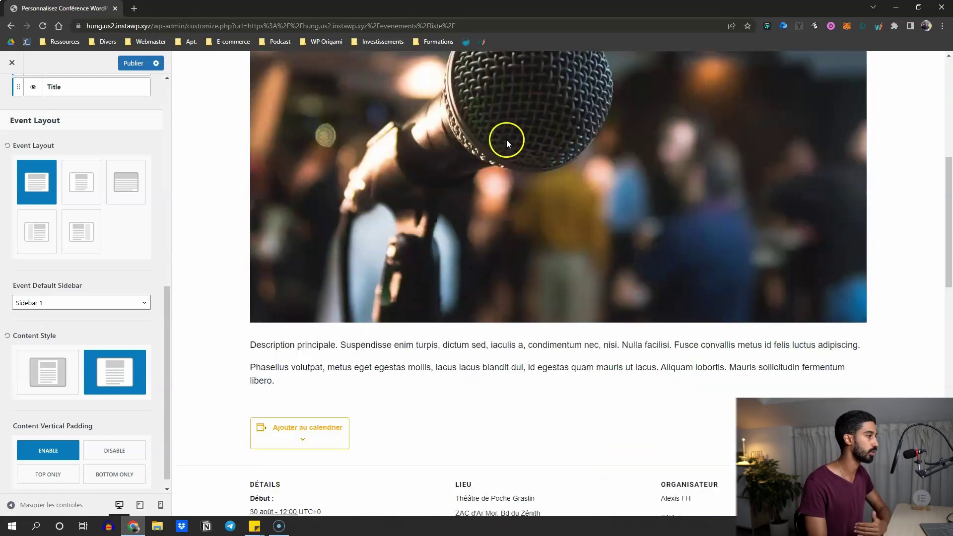
scroll(507, 148, "up", 3)
scroll(507, 156, "up", 4)
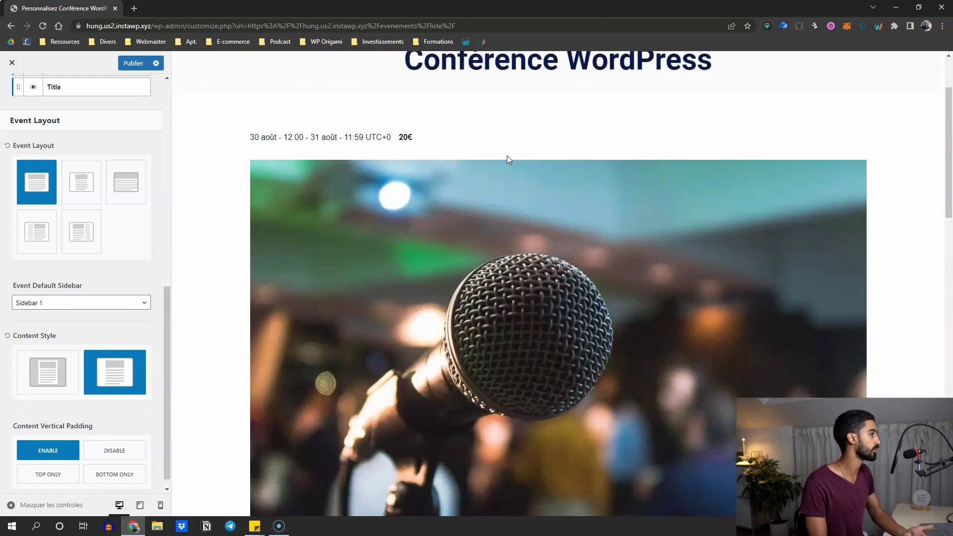
scroll(416, 187, "up", 1)
scroll(411, 198, "down", 8)
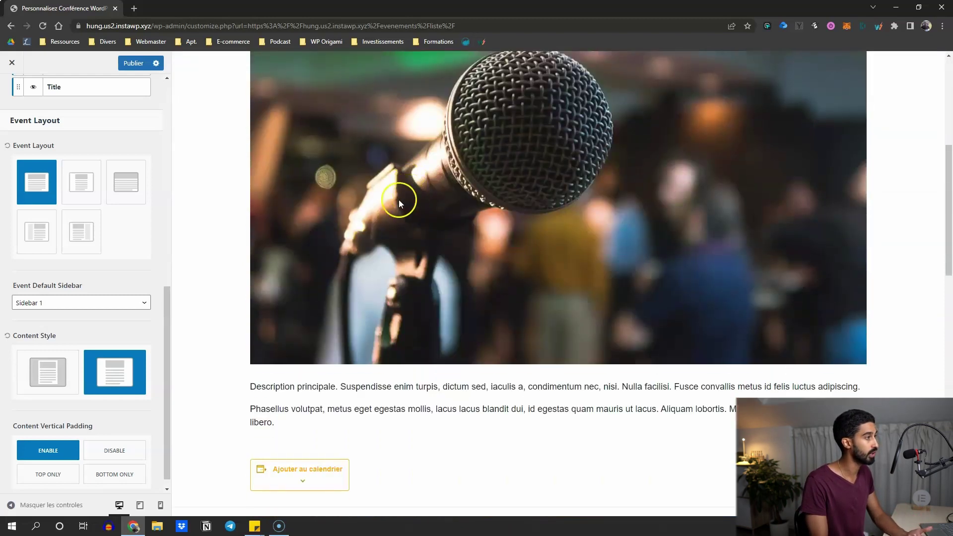
scroll(376, 203, "down", 5)
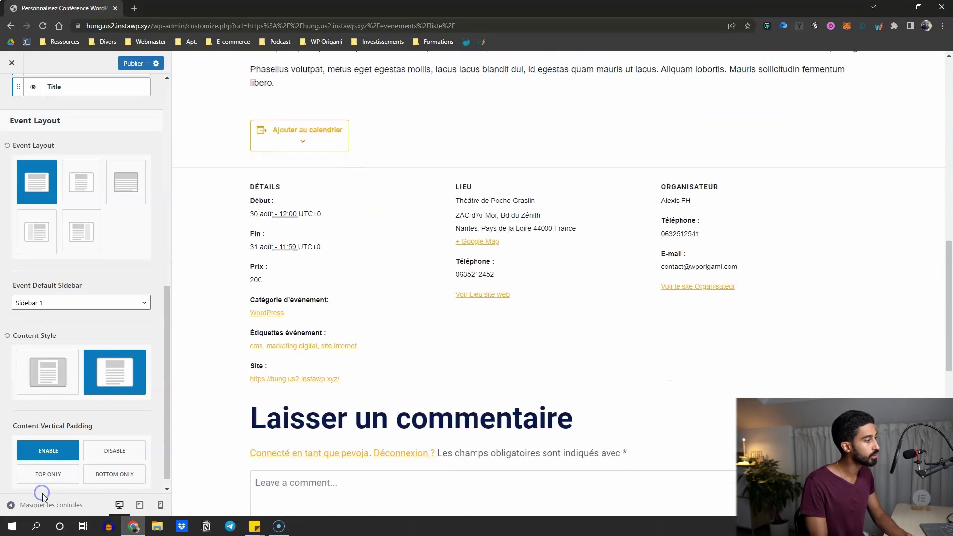
- Hide the customizer controls to examine the event page at full width, and show the controls again
left_click(48, 503)
scroll(94, 278, "down", 5)
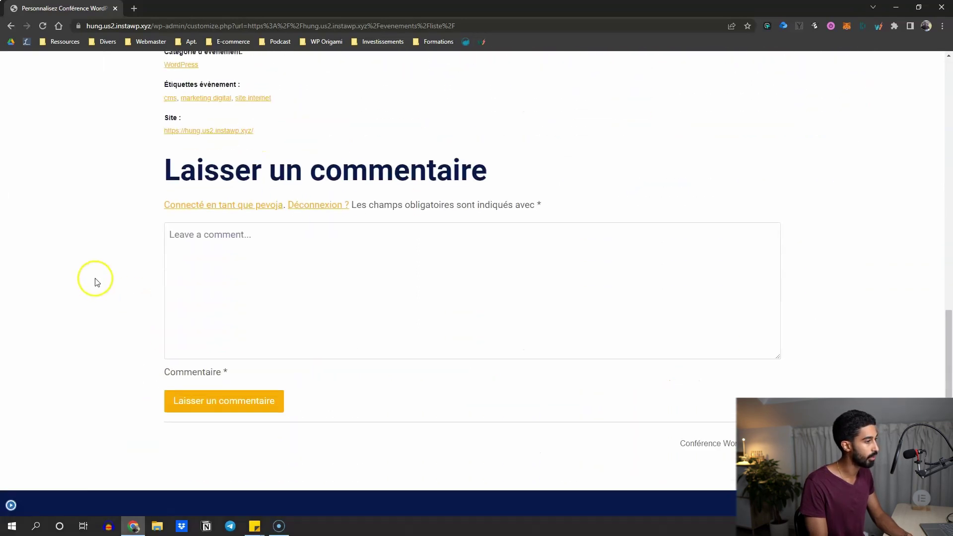
scroll(91, 288, "up", 4)
scroll(90, 292, "up", 14)
scroll(90, 293, "down", 4)
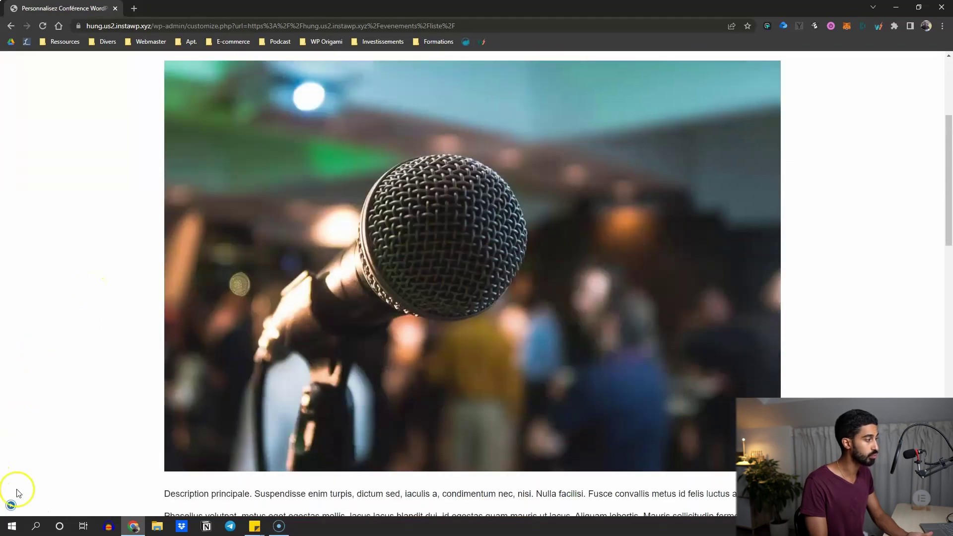
left_click(12, 505)
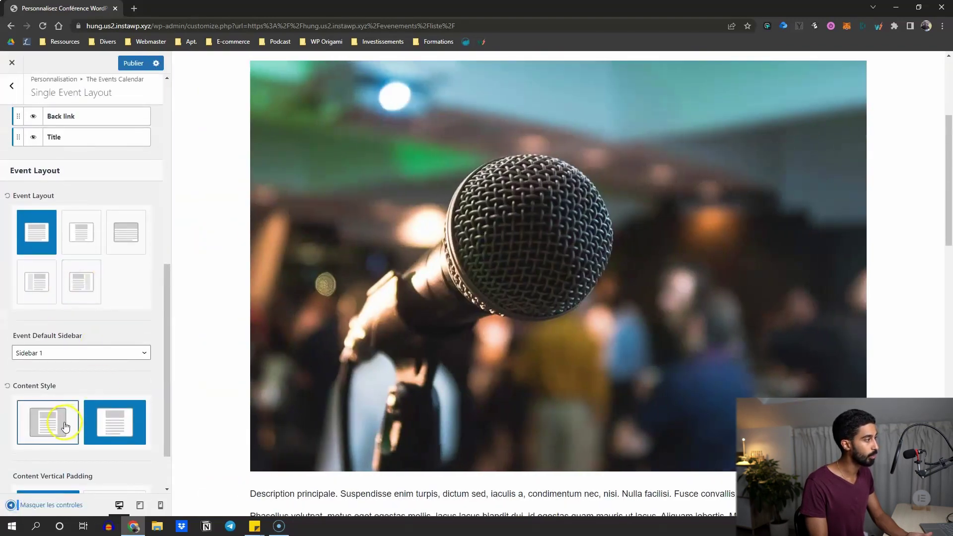
- Set the Event Layout to the narrow content variant without a sidebar and check the preview
scroll(49, 412, "up", 3)
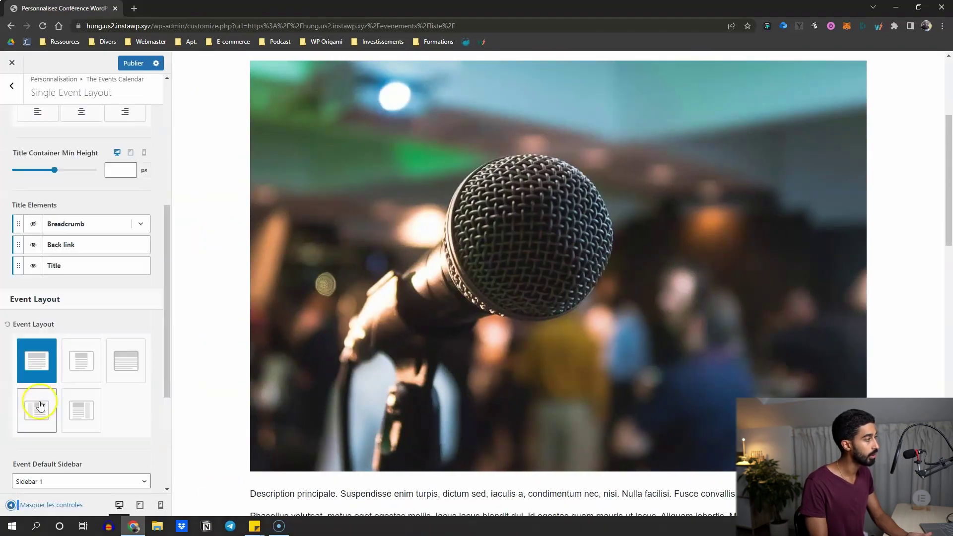
left_click(88, 379)
scroll(88, 378, "up", 2)
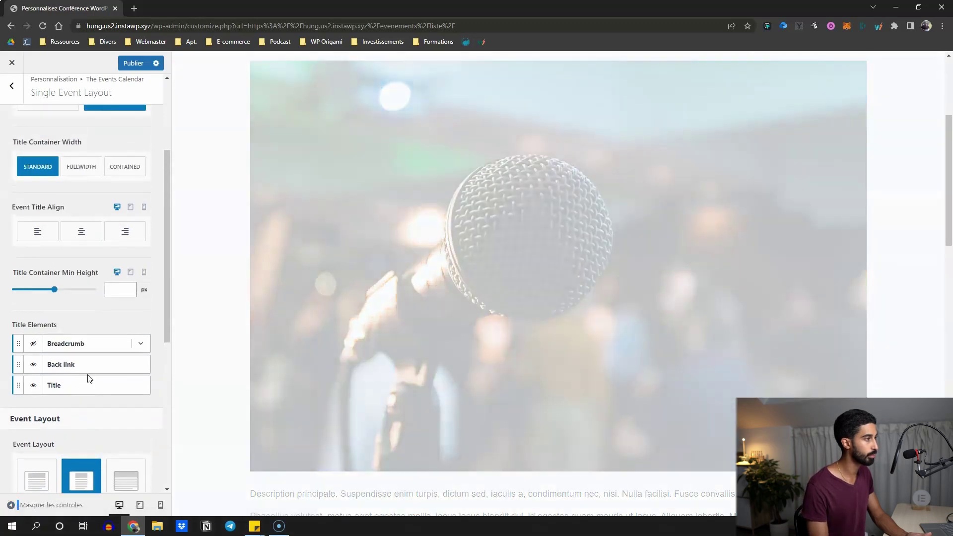
scroll(253, 238, "up", 4)
scroll(244, 253, "down", 8)
scroll(236, 267, "up", 8)
scroll(104, 202, "up", 3)
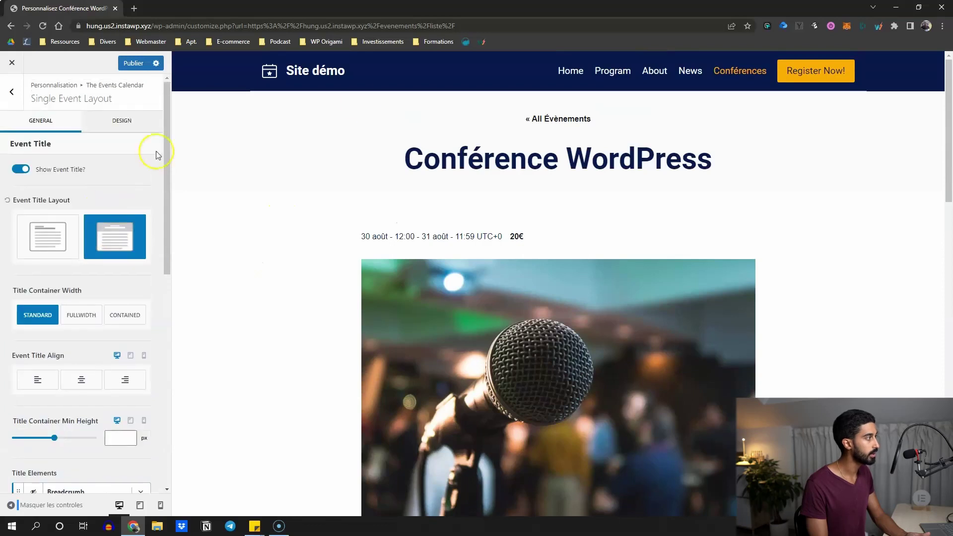
- Set the Title Container Min Height to 240 px and show the breadcrumb instead of the back link in the title elements
scroll(97, 276, "down", 4)
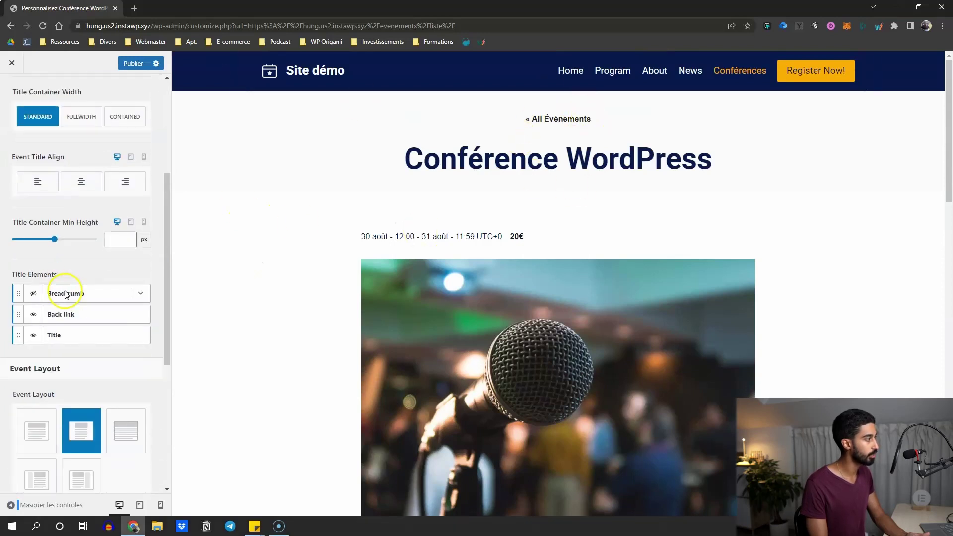
left_click_drag(54, 240, 37, 242)
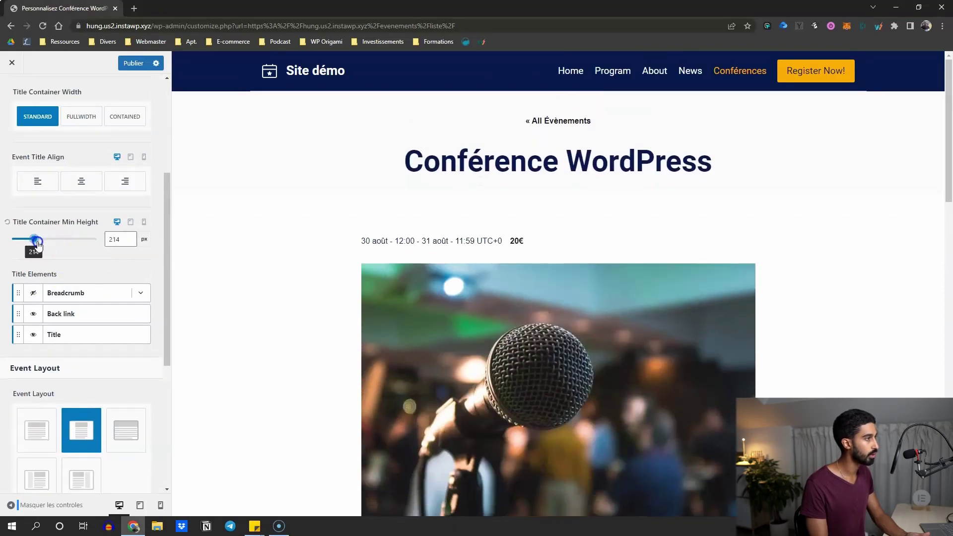
left_click(32, 294)
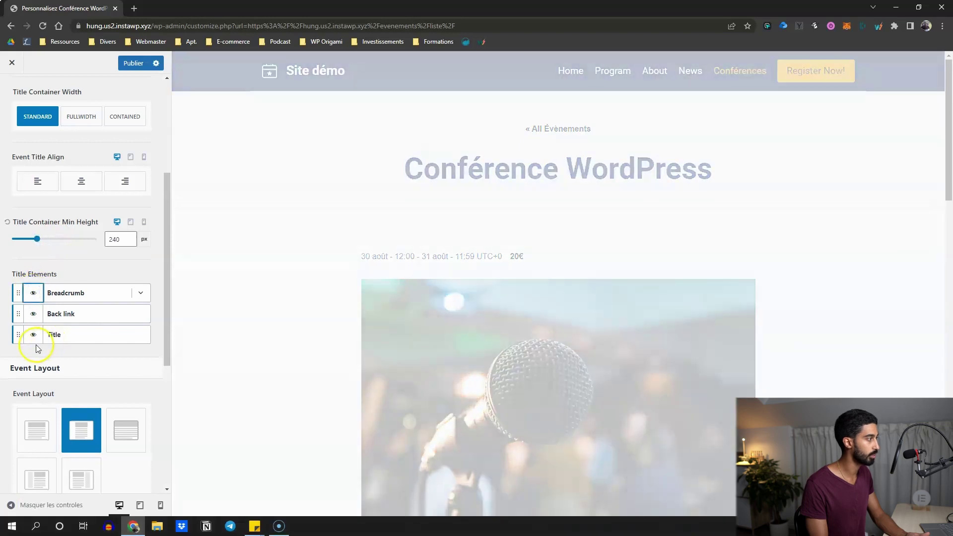
left_click(33, 316)
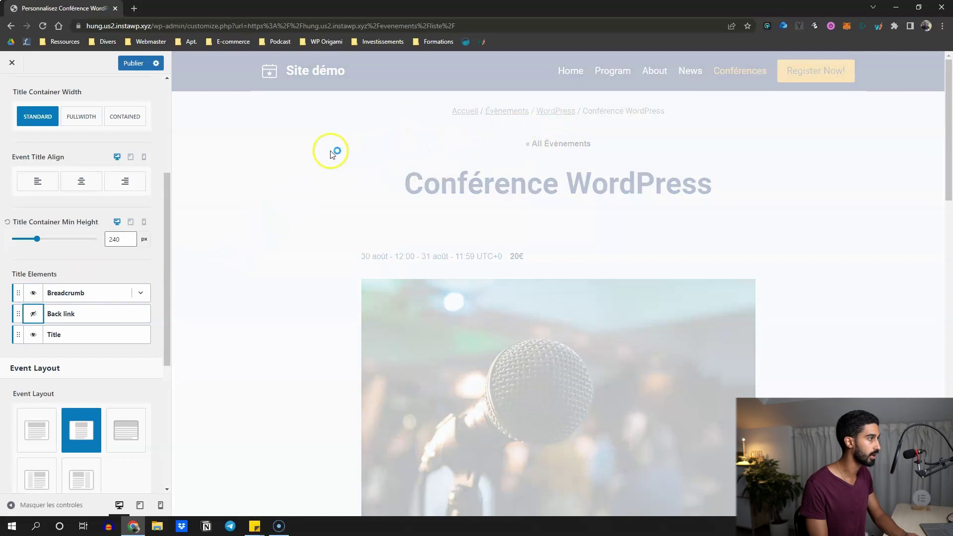
- Review the Design options of the single event layout and enable the featured image as the title background
scroll(79, 267, "up", 4)
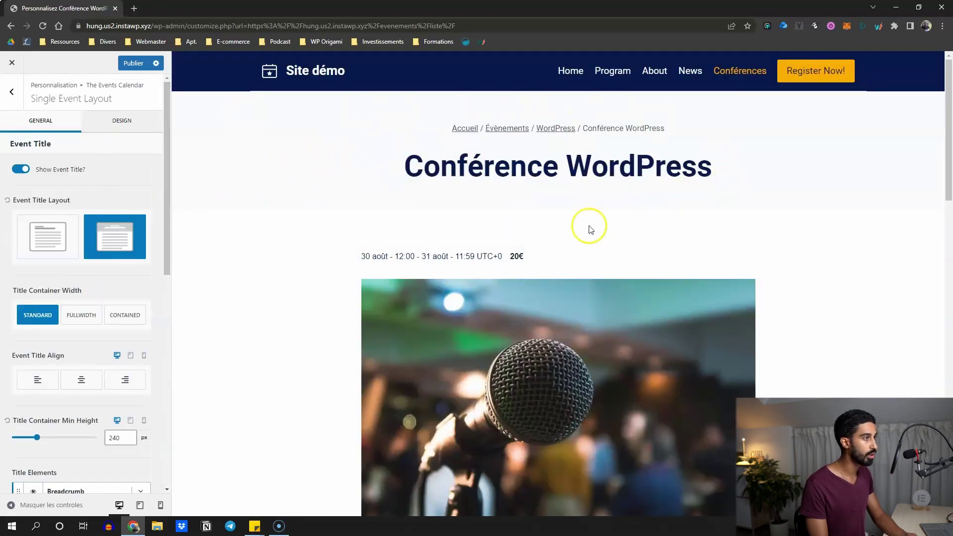
left_click(114, 125)
left_click(43, 120)
left_click(106, 124)
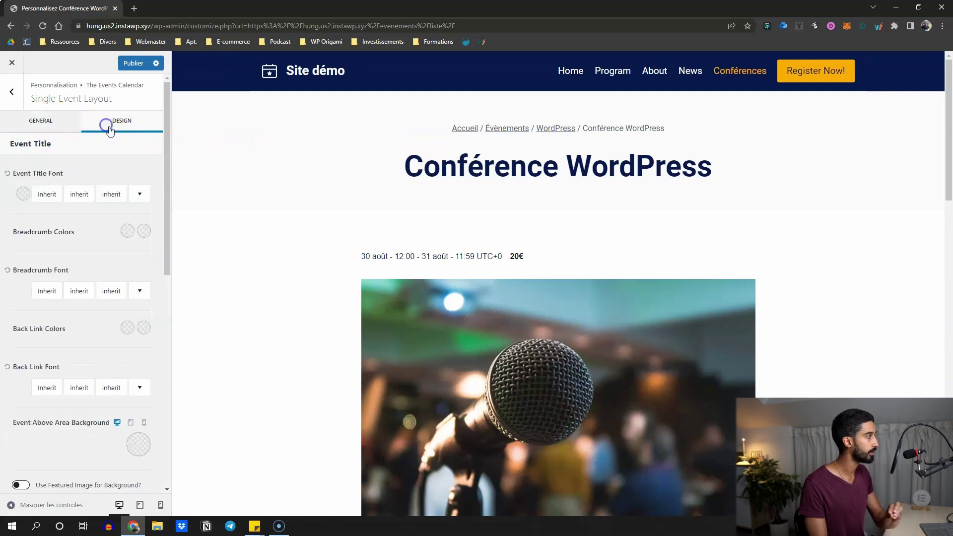
scroll(127, 212, "down", 1)
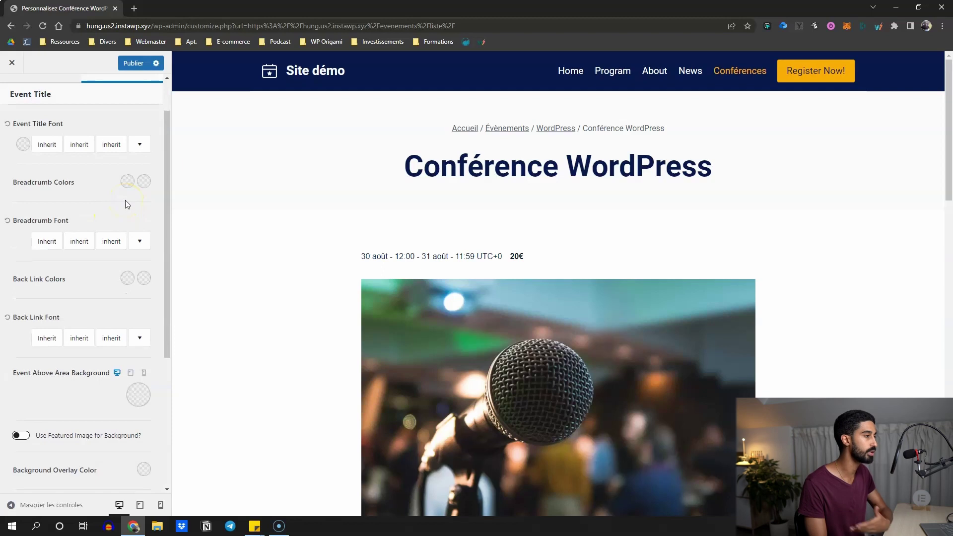
scroll(75, 254, "down", 3)
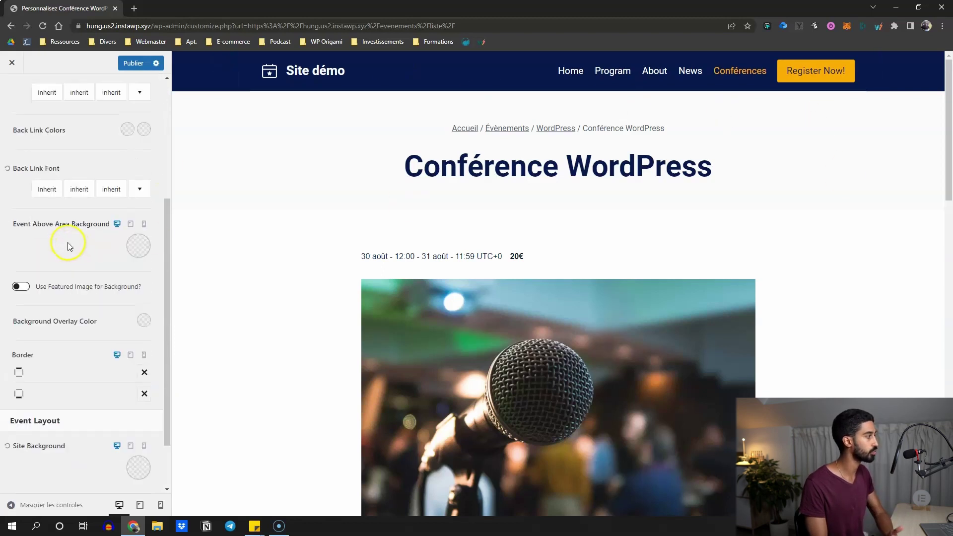
scroll(70, 246, "down", 2)
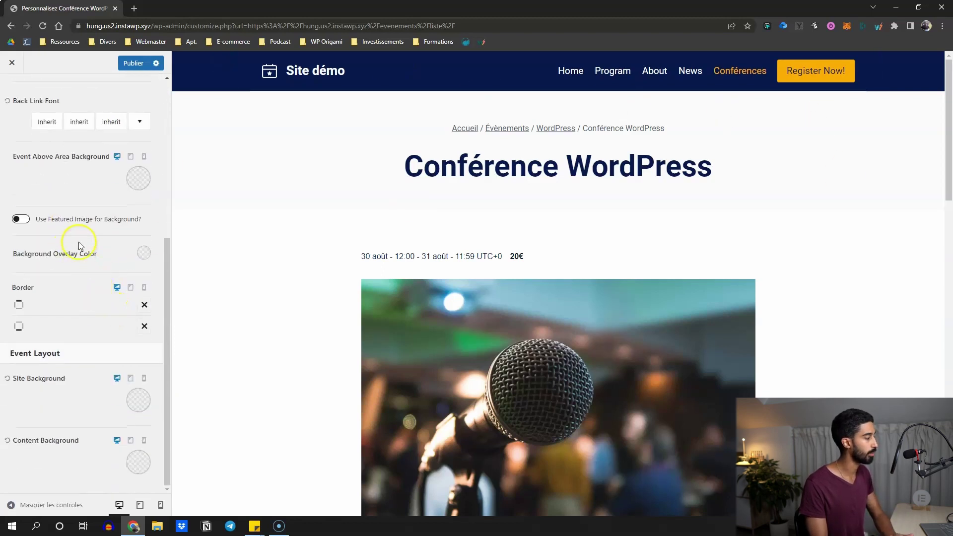
scroll(84, 237, "up", 4)
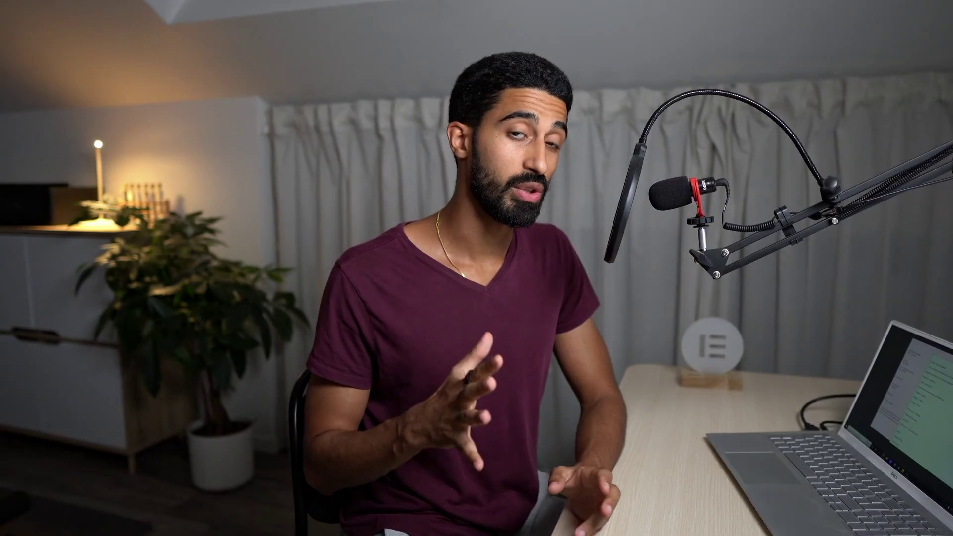
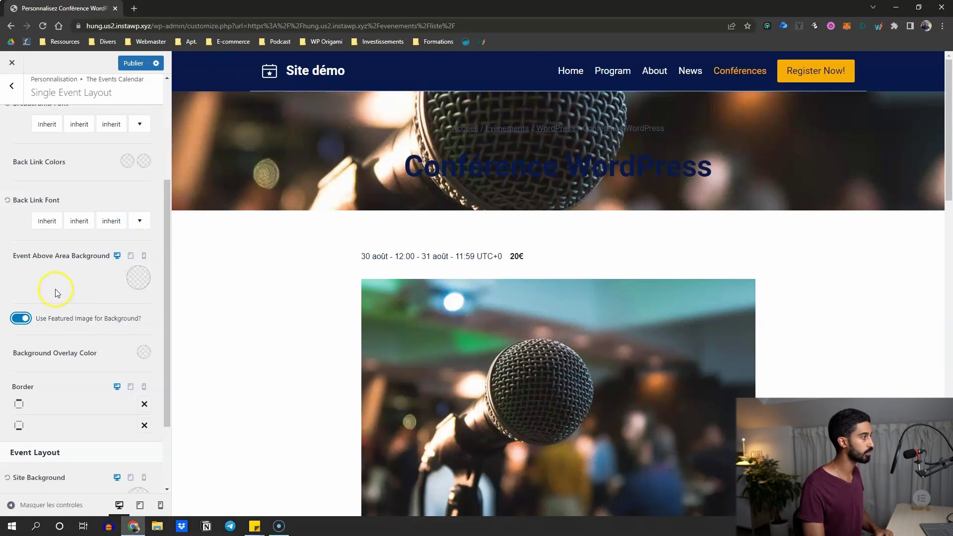
- Set the Event Title Font colour to the white palette colour
scroll(52, 293, "up", 3)
scroll(34, 234, "up", 1)
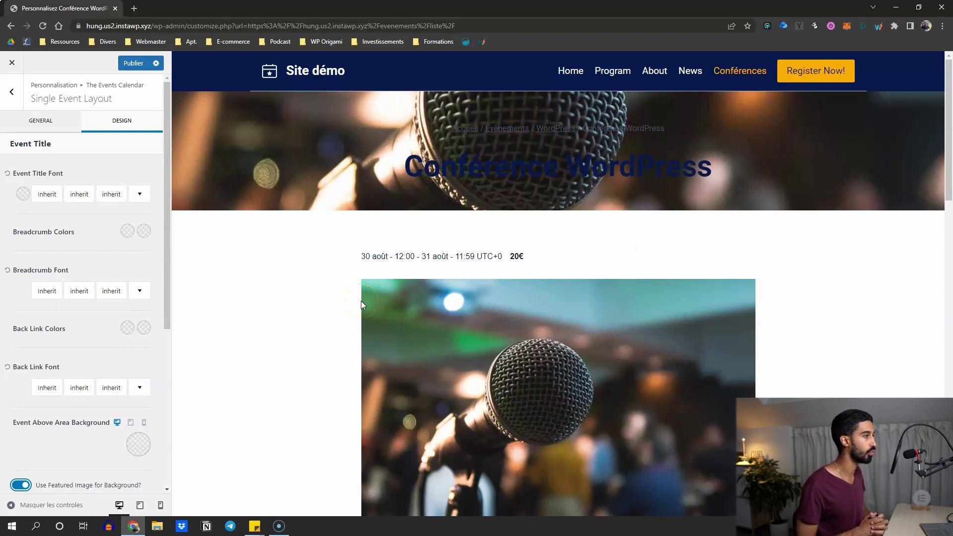
scroll(111, 285, "down", 3)
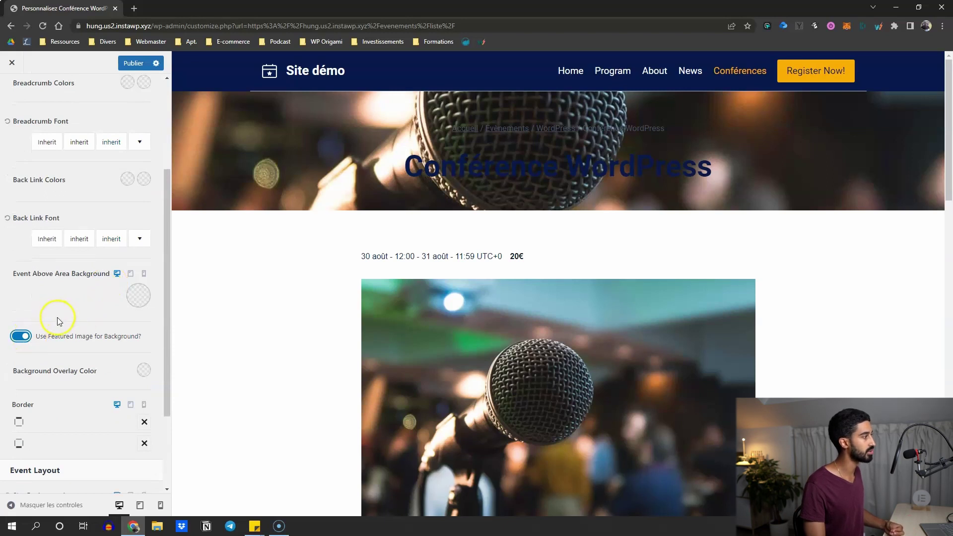
scroll(114, 258, "up", 3)
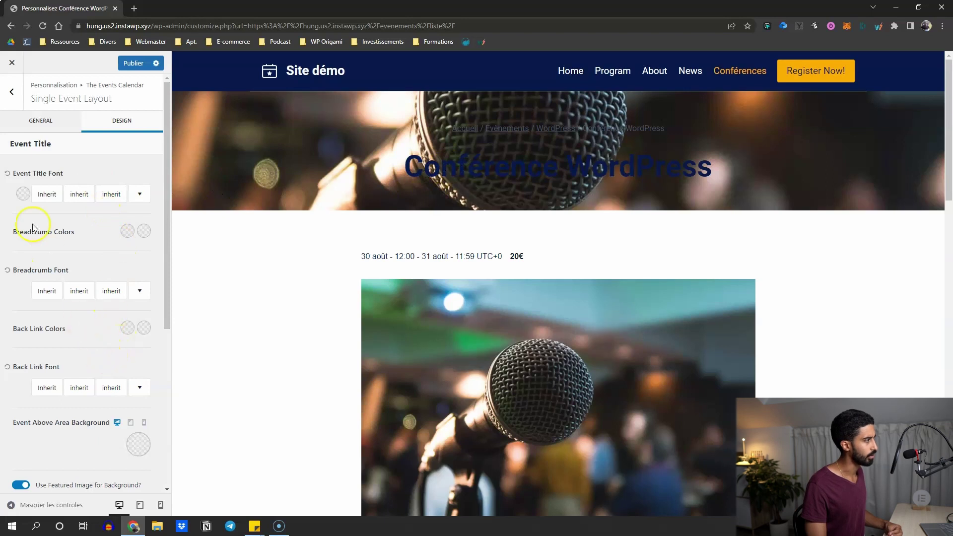
left_click(19, 198)
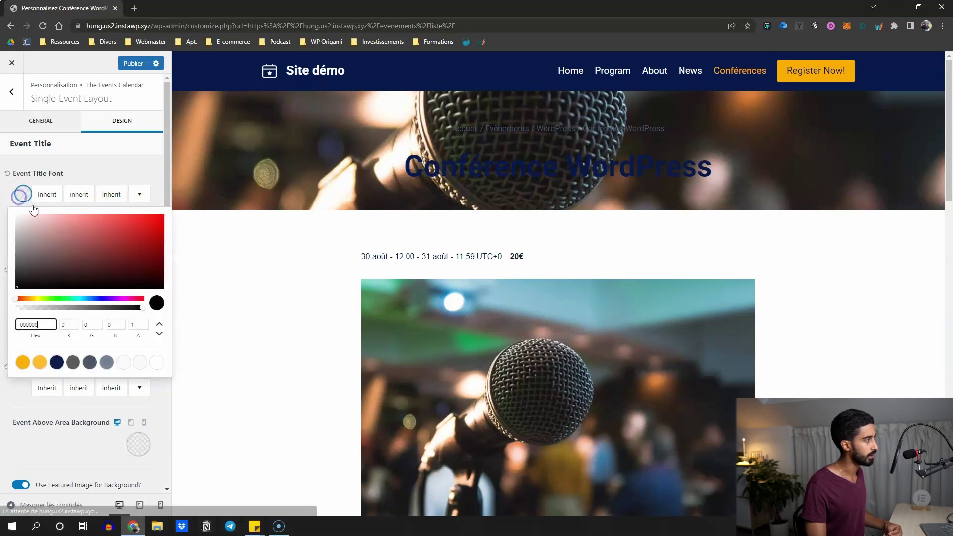
left_click(154, 361)
left_click(84, 167)
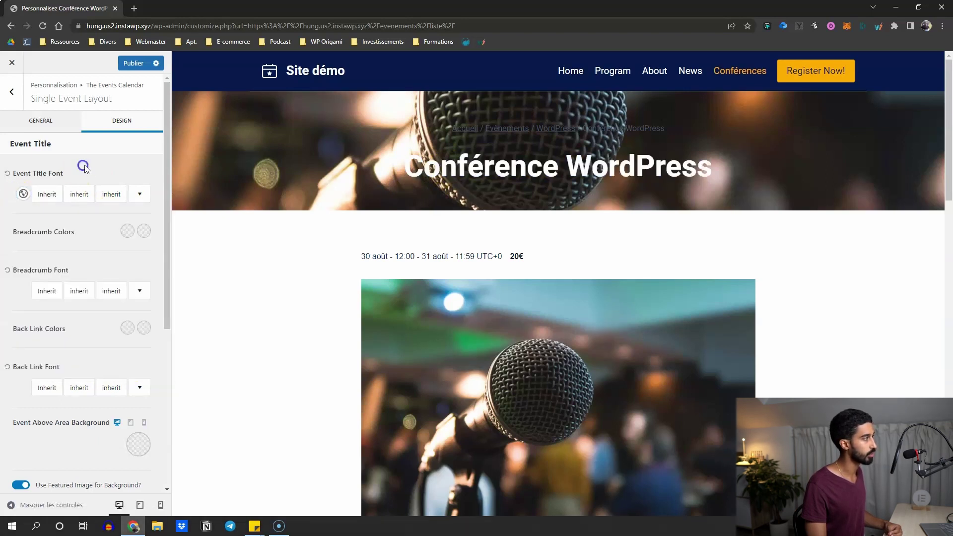
- Set the first of the Breadcrumb Colors to the white palette colour
left_click(127, 232)
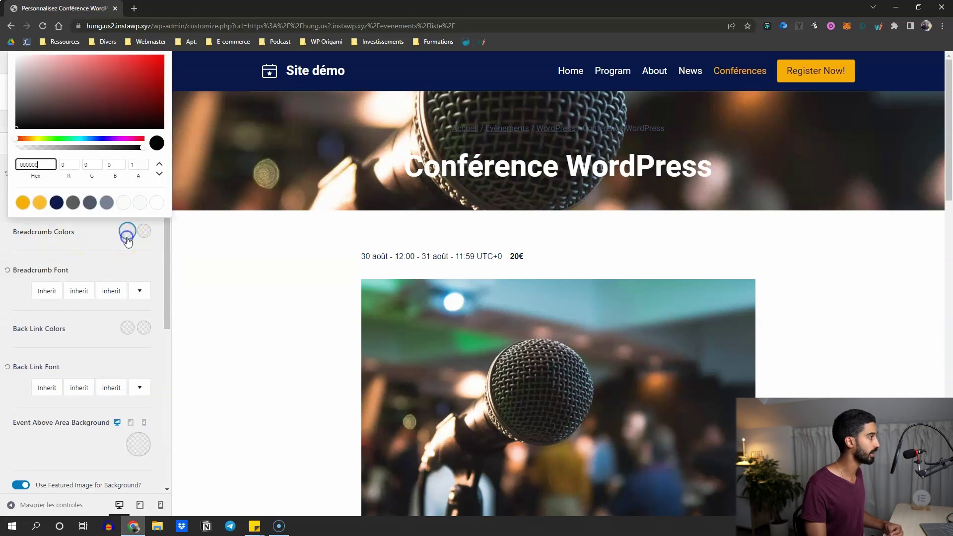
left_click(156, 203)
left_click(90, 254)
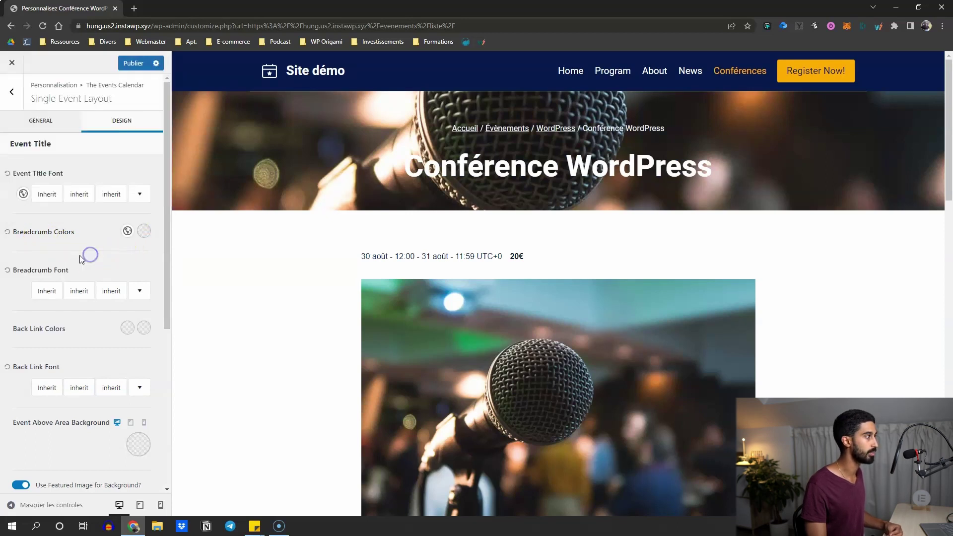
scroll(77, 253, "down", 5)
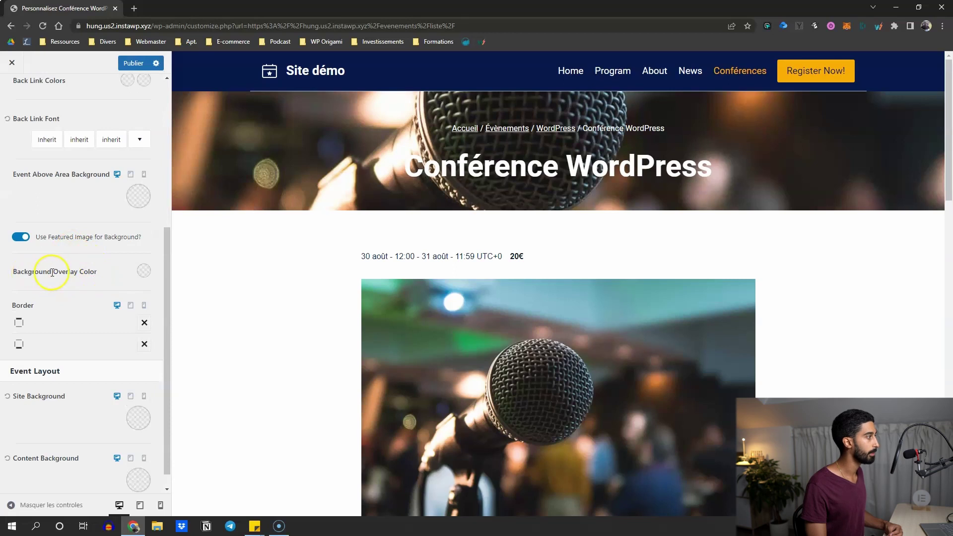
- Set the Background Overlay Color of the event title area to black (000000) at 0.26 opacity
left_click(144, 271)
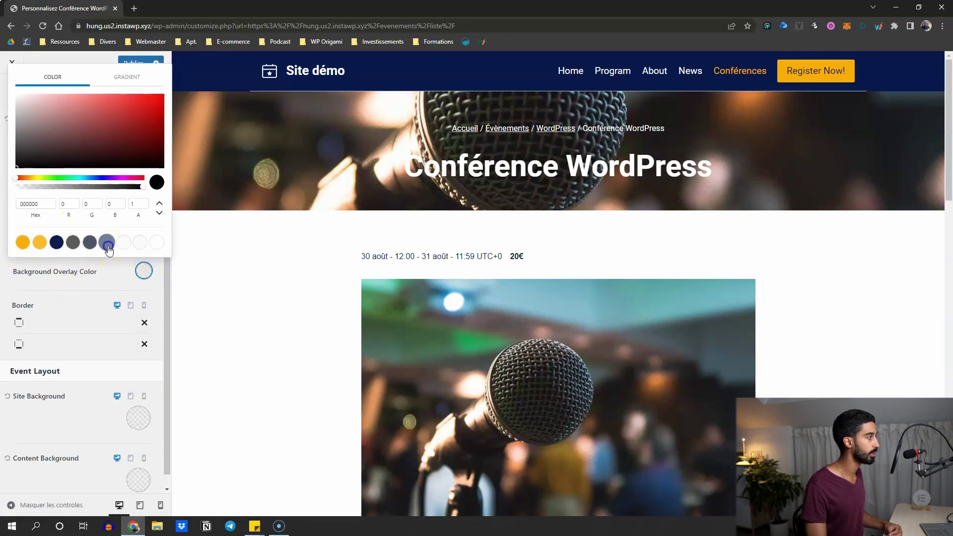
left_click(108, 247)
left_click_drag(43, 186, 25, 187)
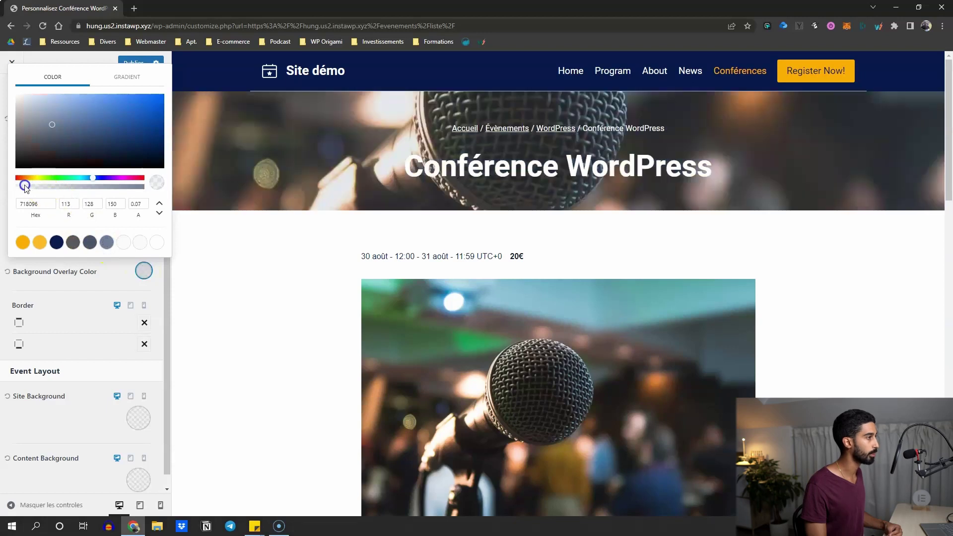
mouse_move(30, 154)
left_mouse_down()
mouse_move(11, 158)
mouse_move(13, 168)
mouse_move(52, 191)
left_mouse_up()
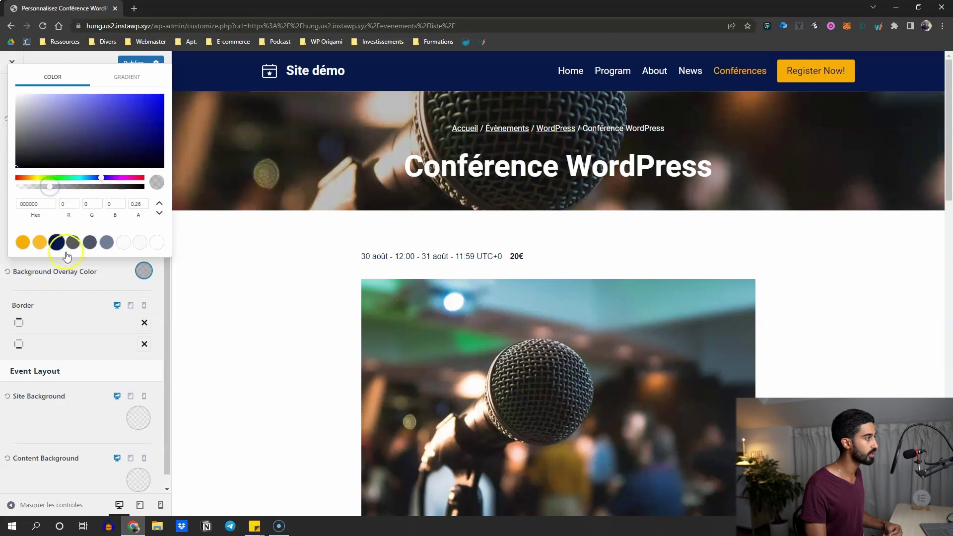
left_click(85, 274)
scroll(254, 238, "down", 1)
scroll(75, 224, "up", 2)
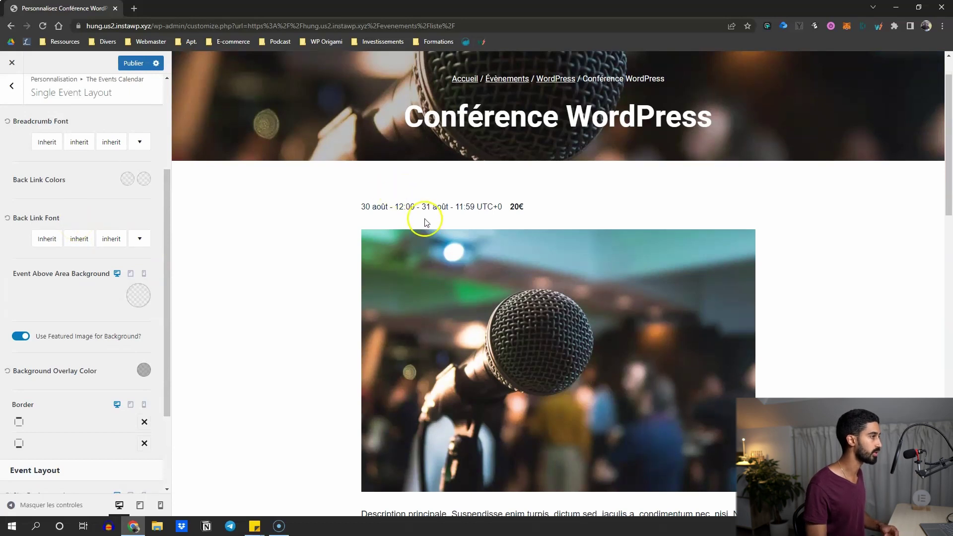
scroll(387, 249, "up", 1)
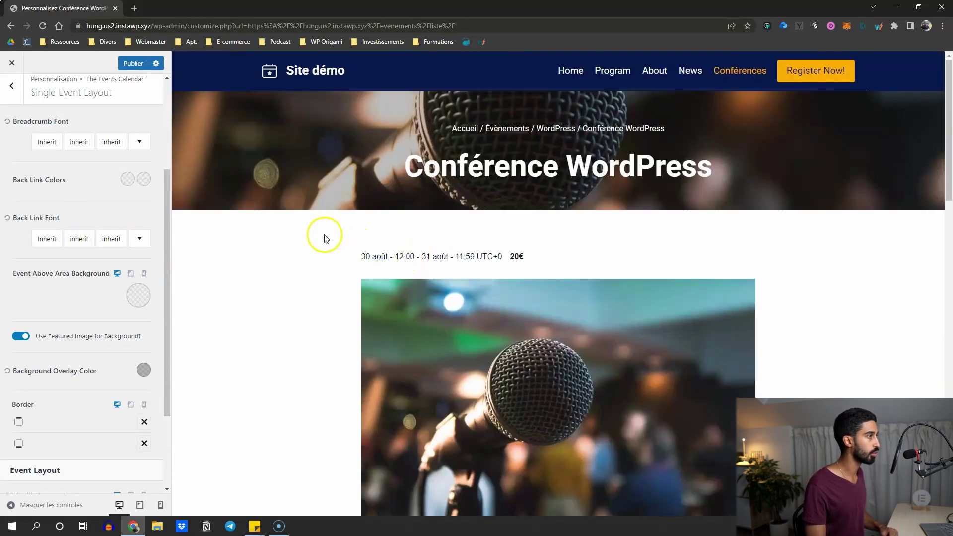
- Set the Title Container Min Height to 250 px in the general event title options and publish the changes
scroll(43, 160, "up", 3)
left_click(40, 120)
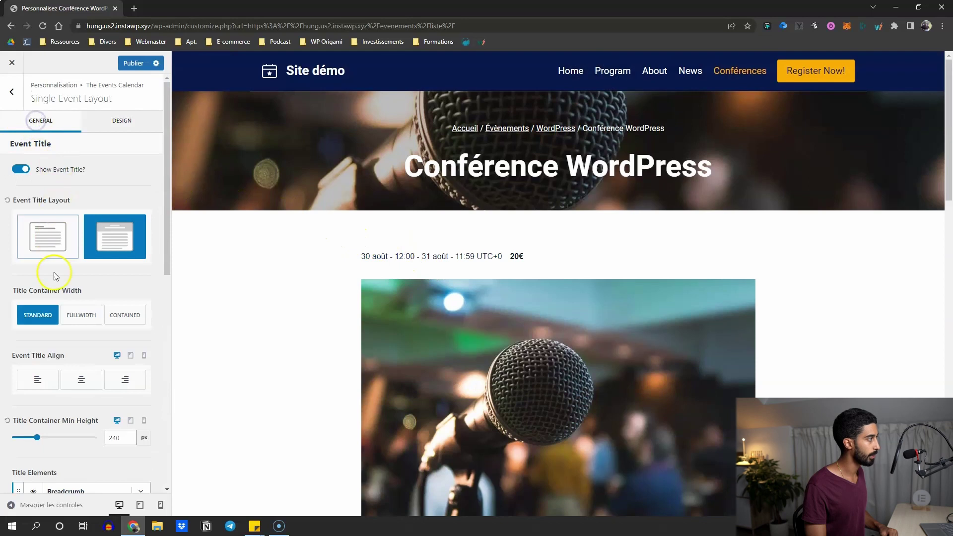
scroll(114, 288, "down", 3)
type("500")
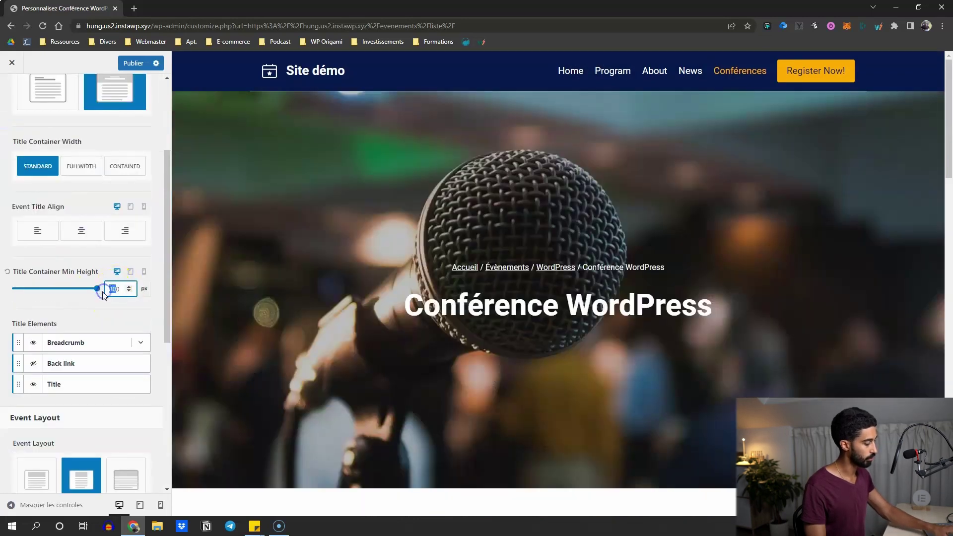
type("250")
scroll(614, 148, "down", 4)
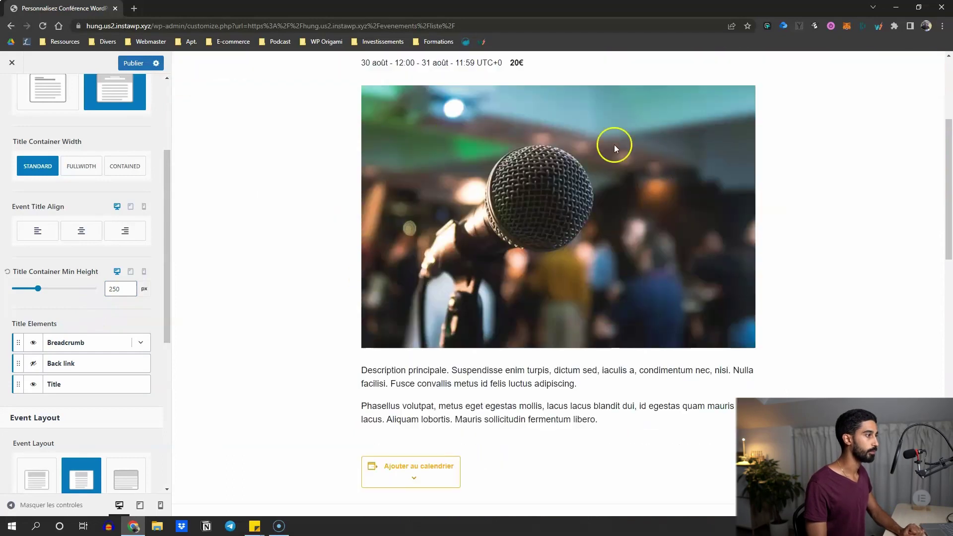
left_click(133, 63)
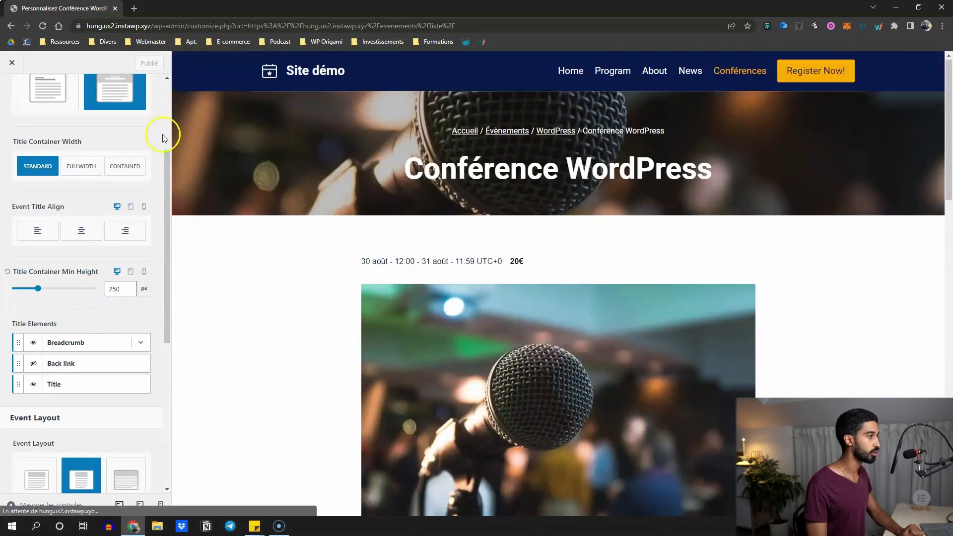
- Disable the Content Vertical Padding of the single event layout, publish the change and close the customizer
scroll(63, 298, "down", 6)
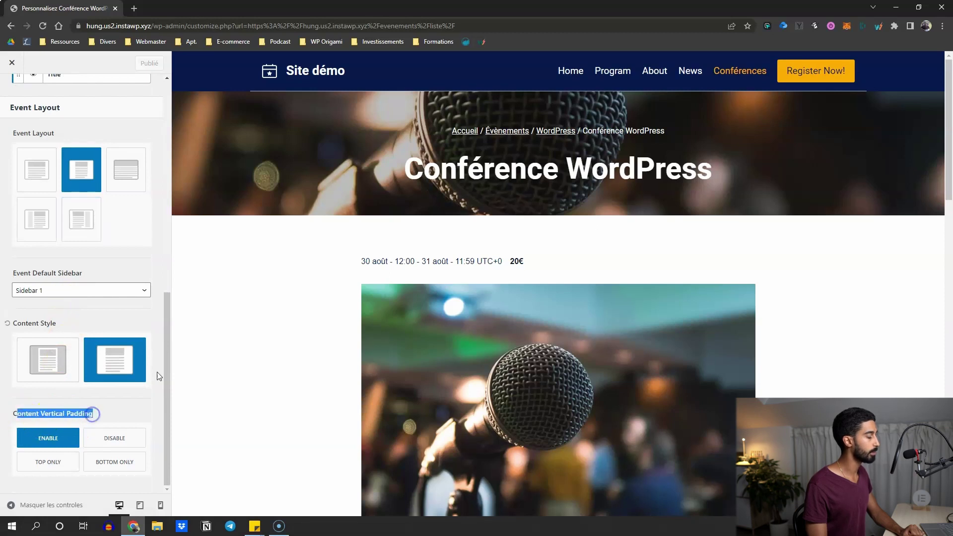
left_click(132, 439)
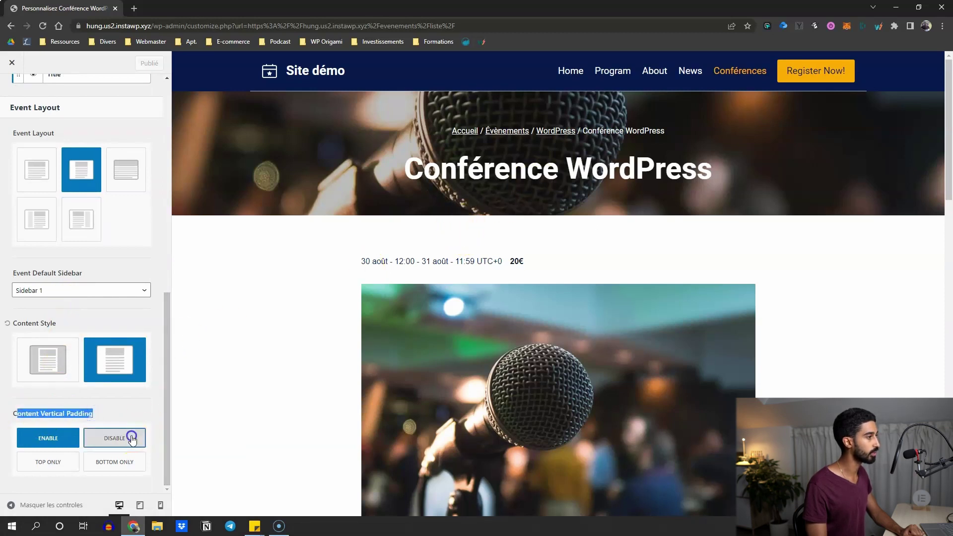
scroll(478, 218, "down", 15)
scroll(400, 258, "up", 15)
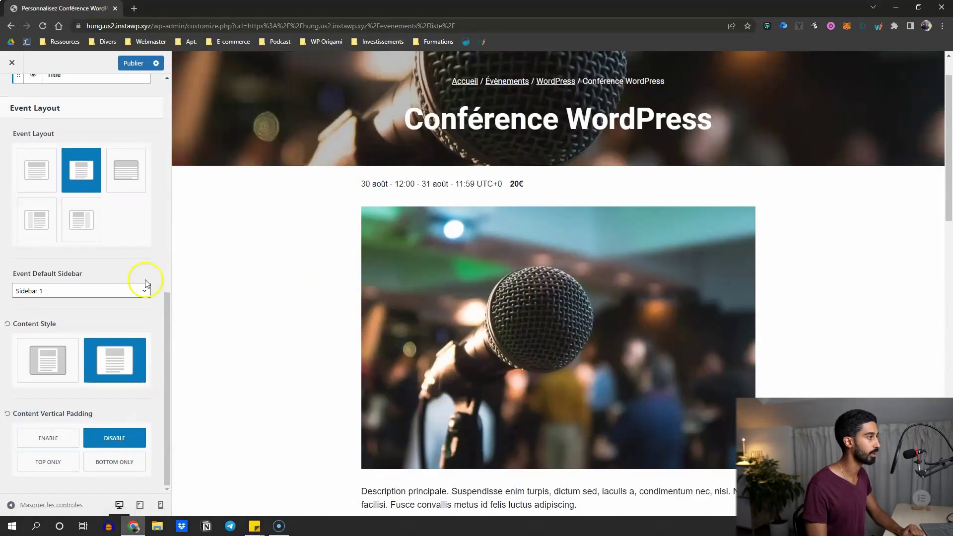
scroll(124, 155, "up", 3)
left_click(133, 63)
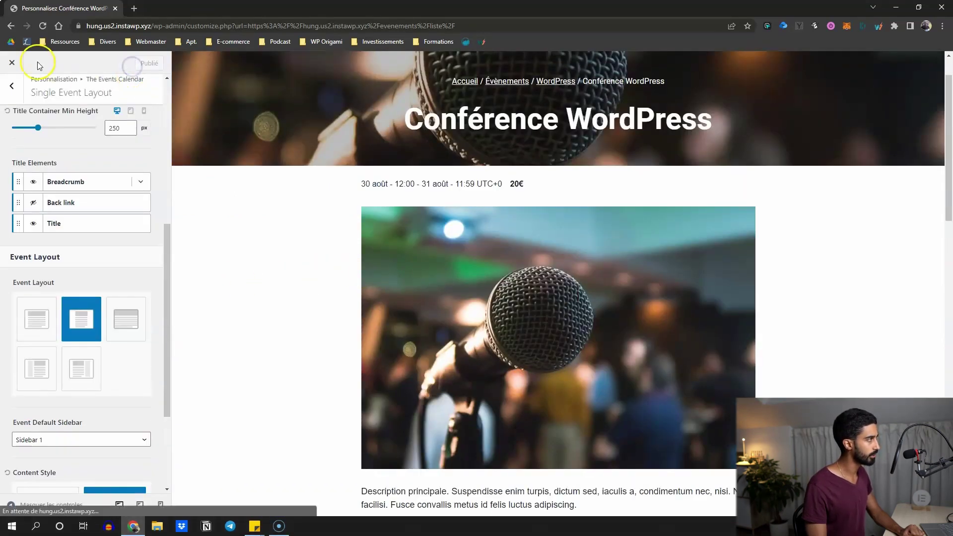
left_click(11, 63)
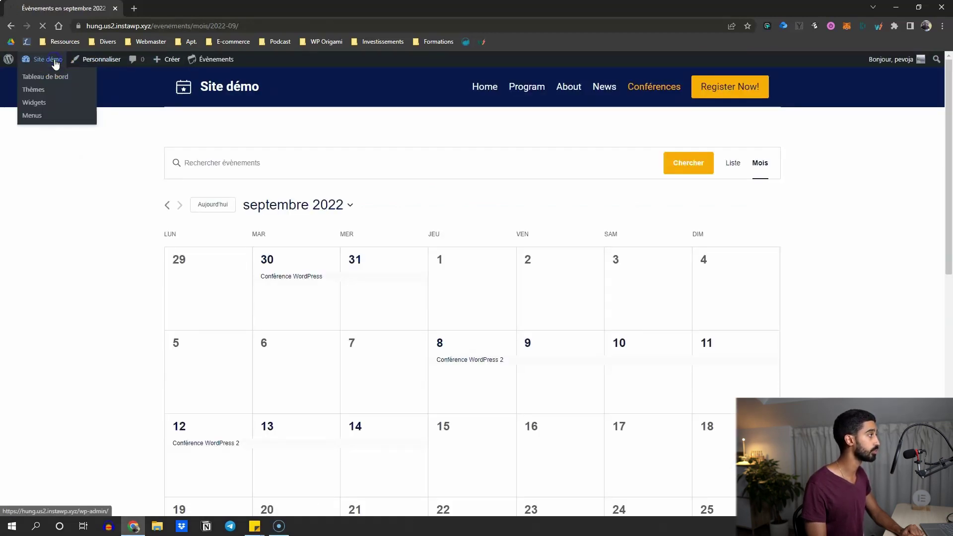
- Enable the block editor for events in the general settings of The Events Calendar and save the settings
left_click(45, 76)
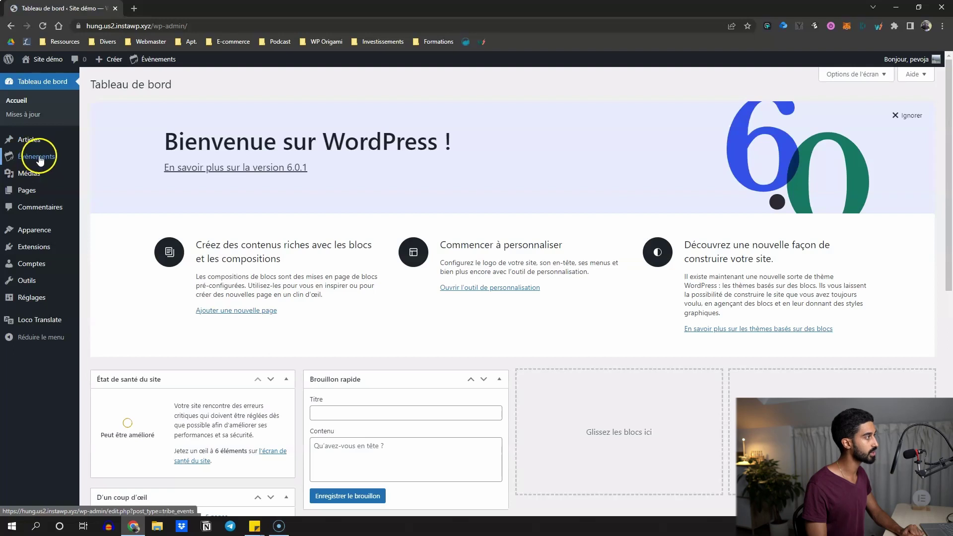
left_click(38, 163)
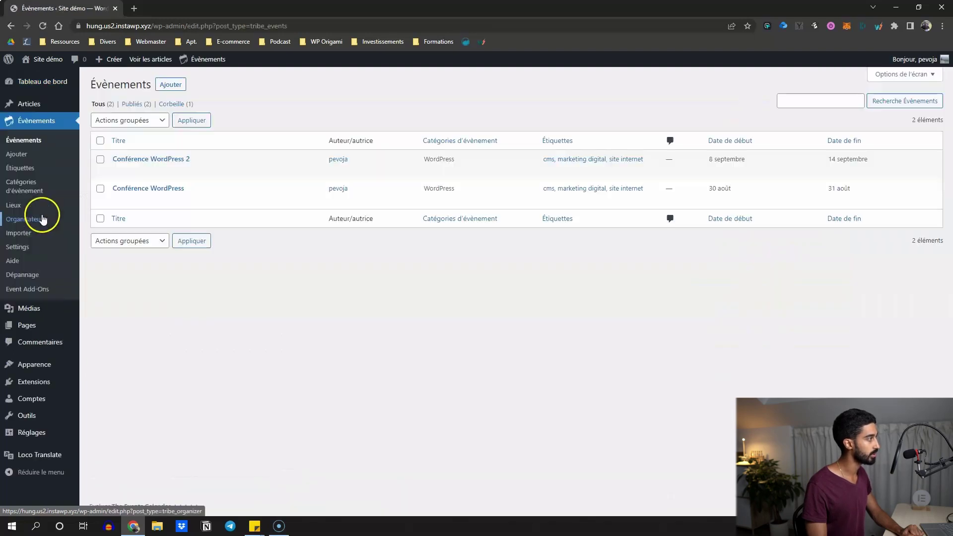
left_click(22, 249)
scroll(188, 298, "down", 5)
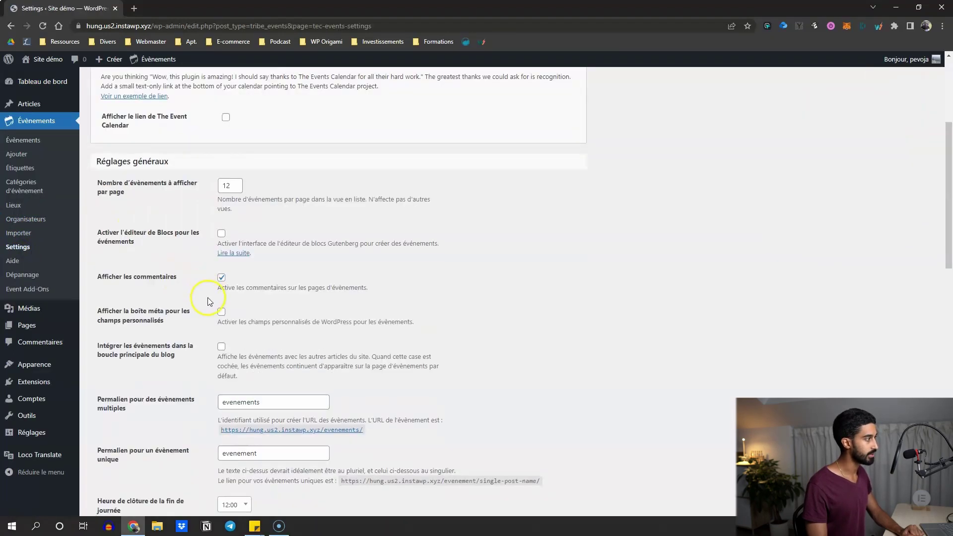
scroll(179, 275, "down", 2)
scroll(204, 217, "up", 2)
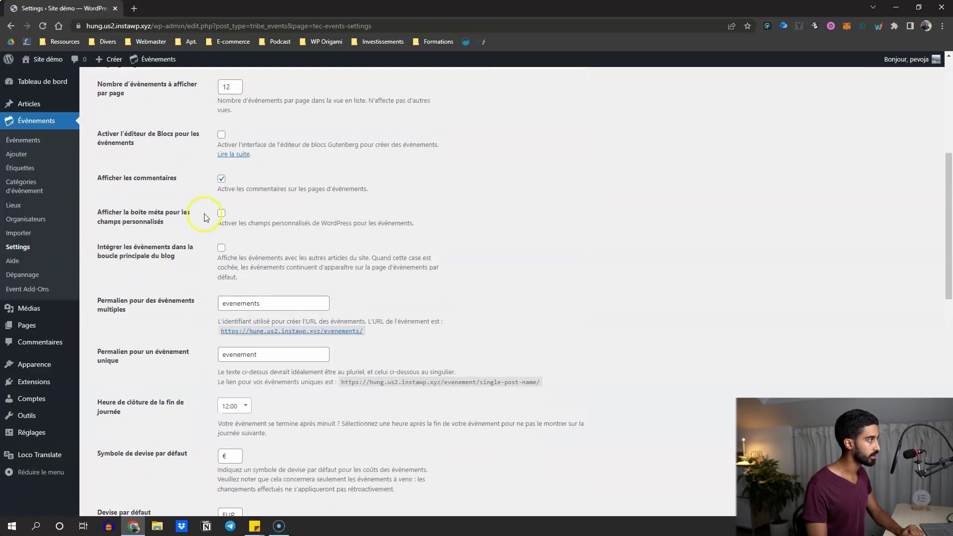
scroll(174, 160, "down", 15)
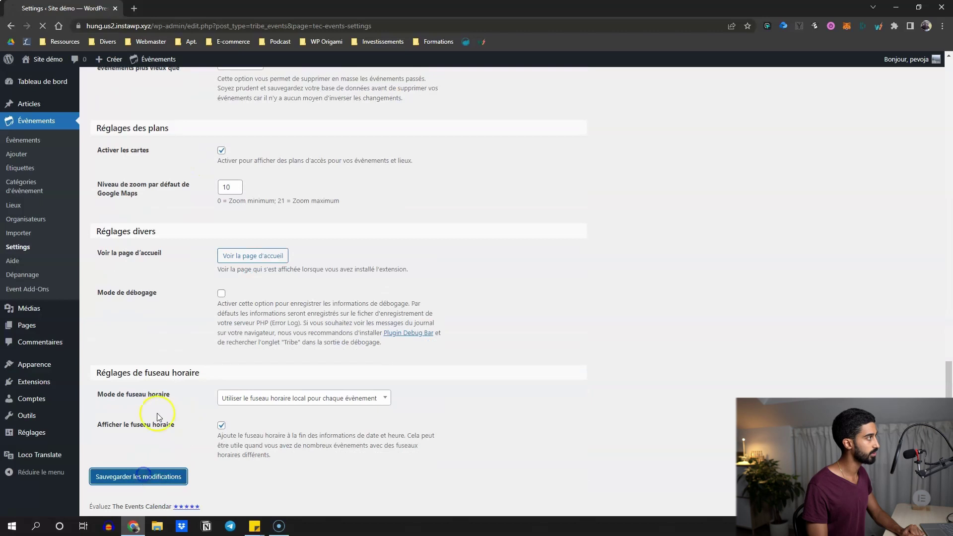
- Open the event Conférence WordPress 2 for editing and review its content and list of blocks
left_click(23, 140)
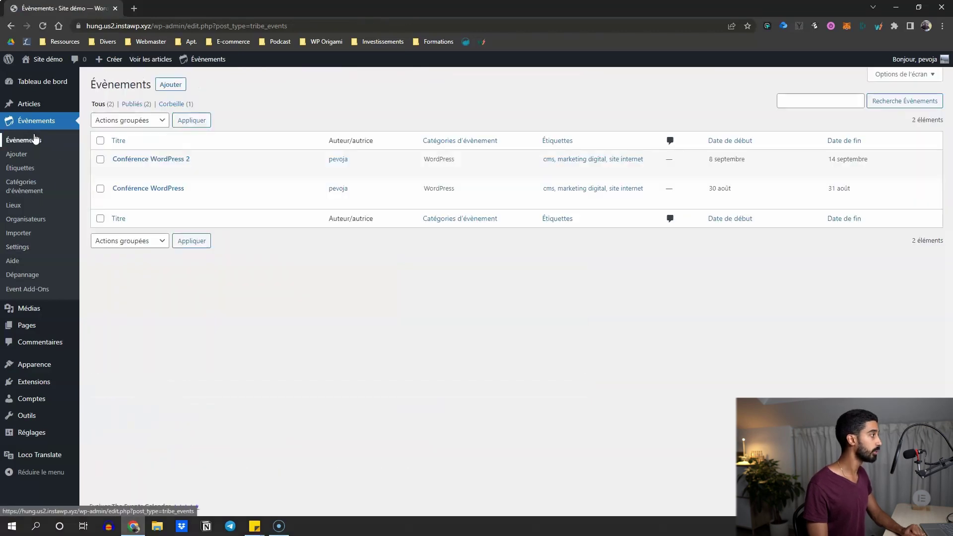
left_click(158, 159)
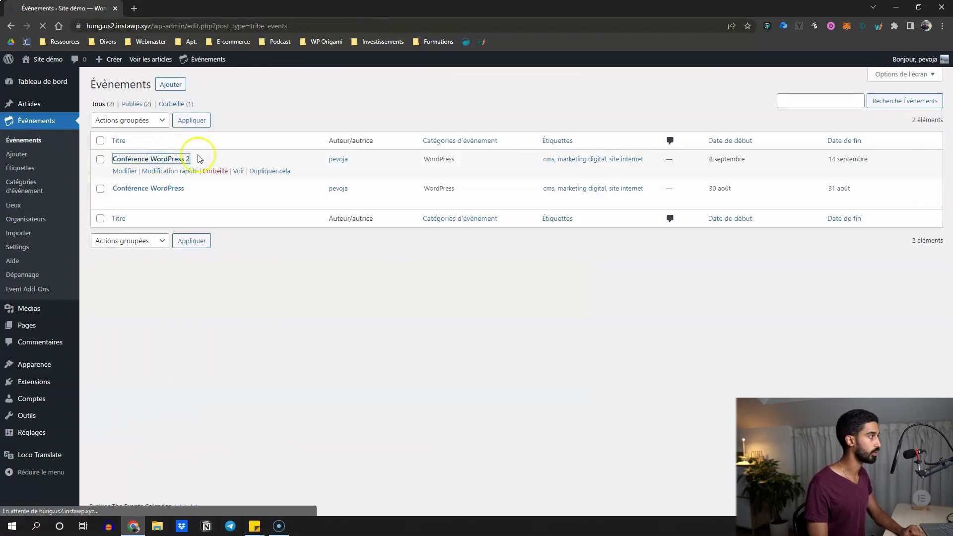
scroll(248, 154, "down", 8)
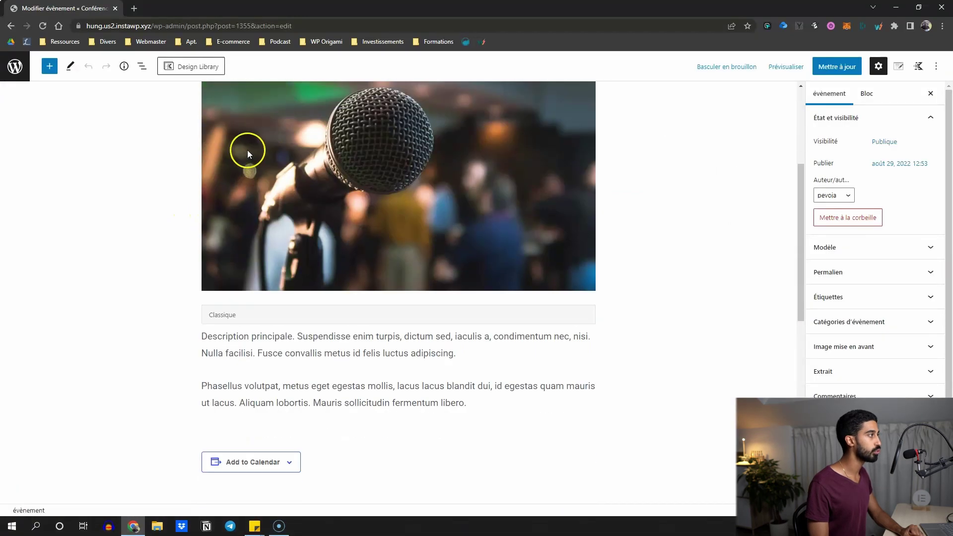
scroll(278, 258, "up", 6)
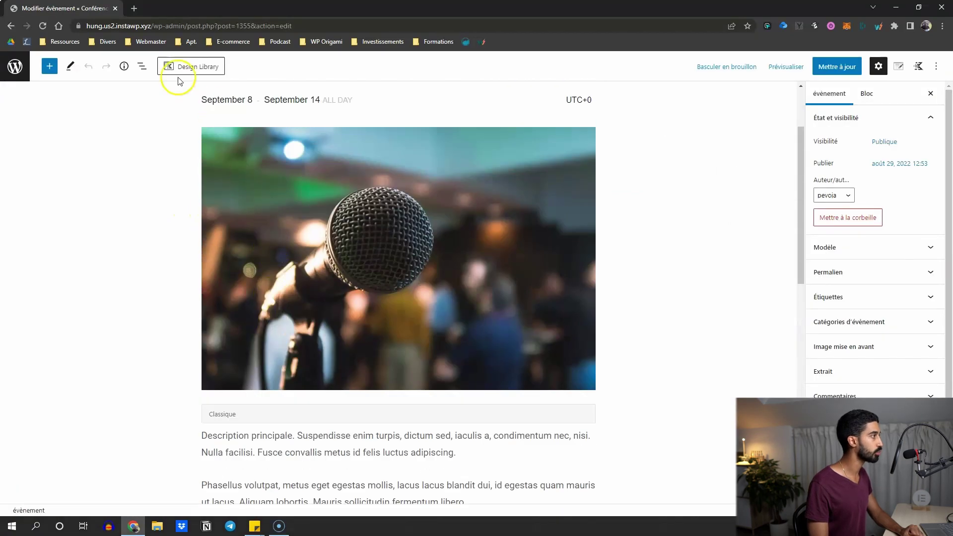
left_click(142, 66)
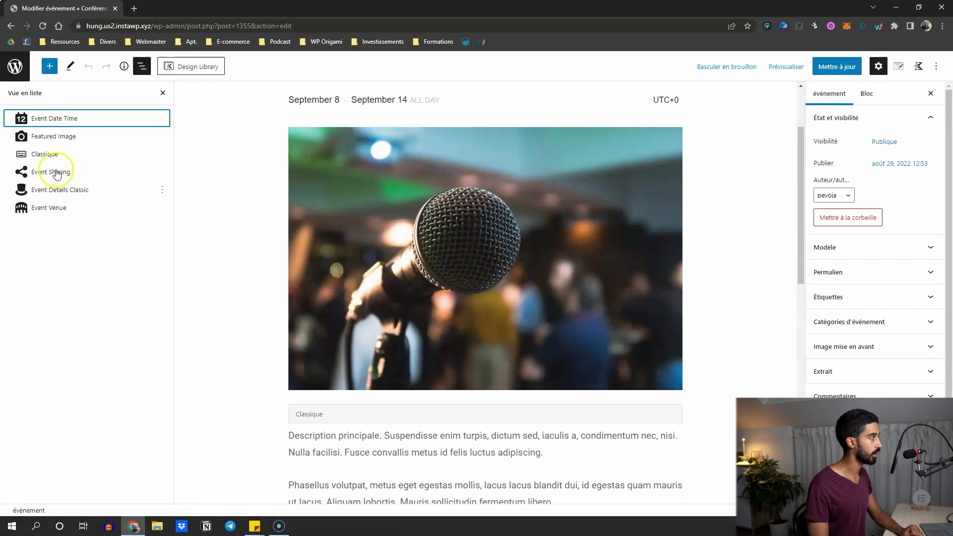
left_click(142, 66)
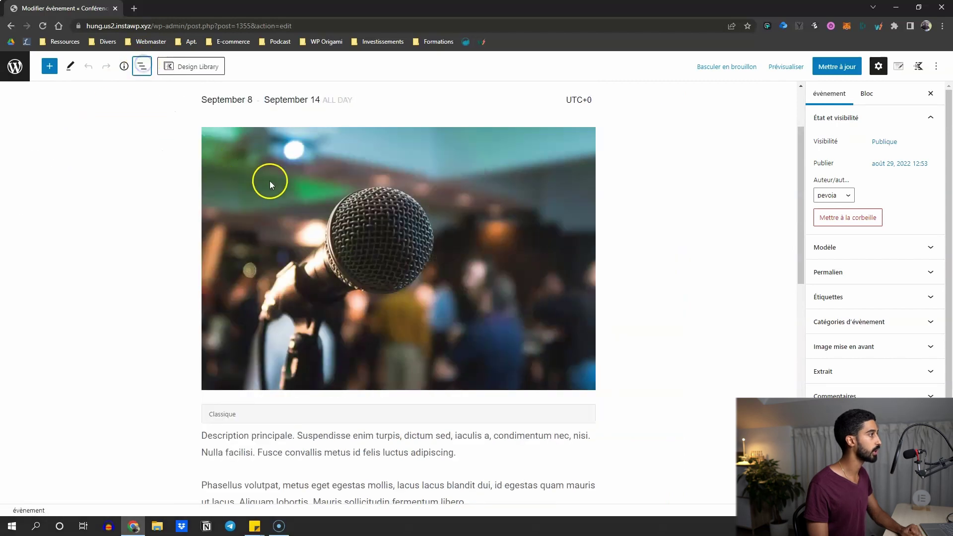
- Delete the Featured Image block from the event content
left_click(311, 200)
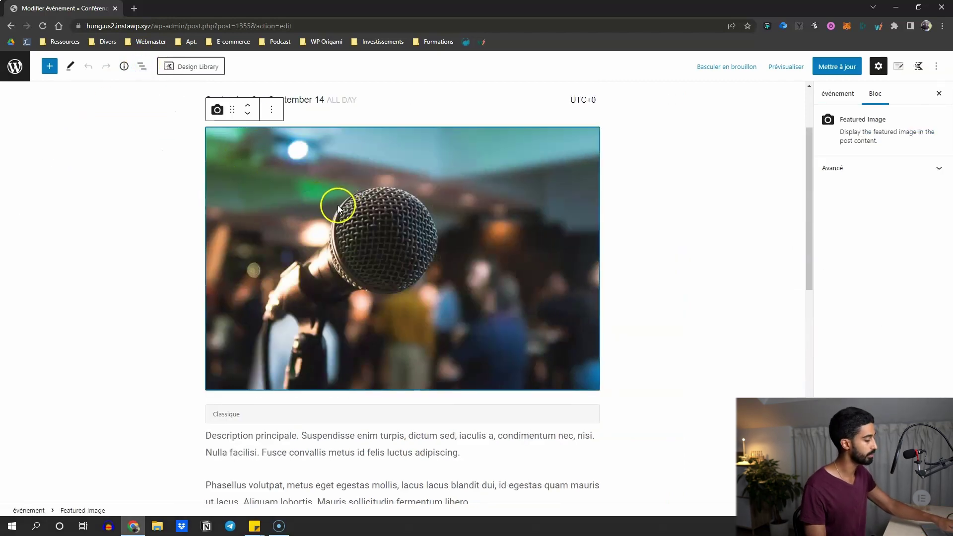
scroll(332, 209, "up", 1)
key("Delete")
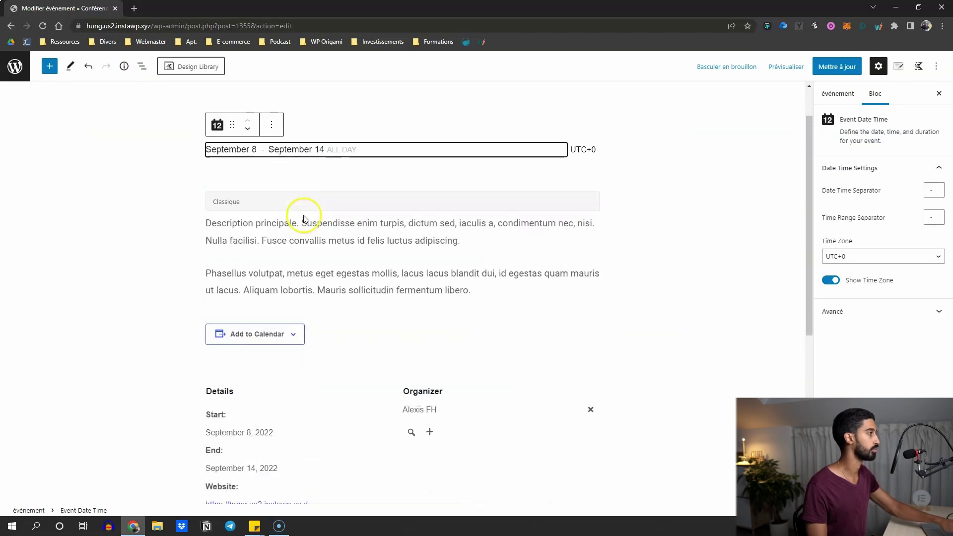
- Examine the remaining event blocks, the Event Details Classic settings and the form for creating an organizer
scroll(303, 228, "down", 3)
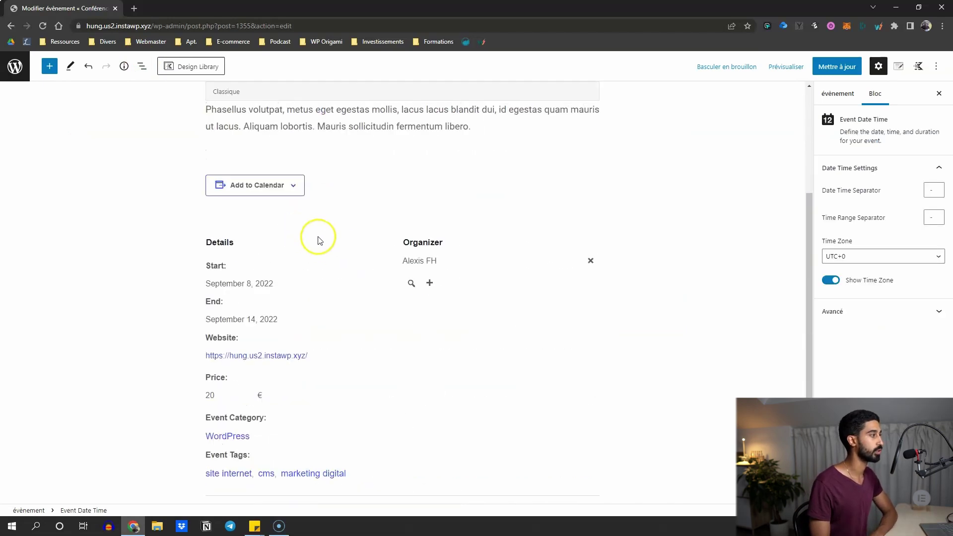
scroll(315, 235, "up", 4)
scroll(319, 217, "down", 4)
left_click(319, 221)
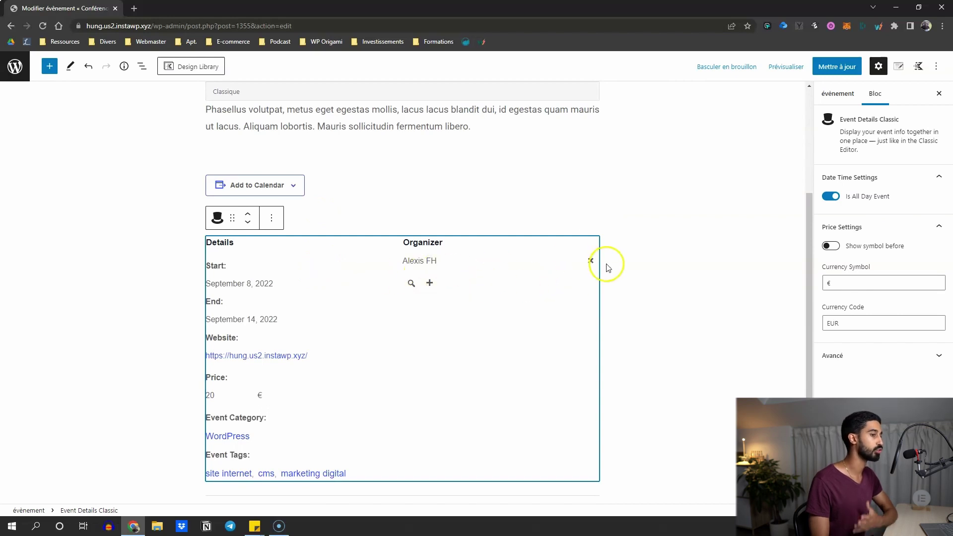
scroll(484, 293, "down", 1)
scroll(484, 293, "down", 2)
scroll(351, 255, "up", 1)
scroll(468, 274, "down", 1)
scroll(372, 264, "up", 1)
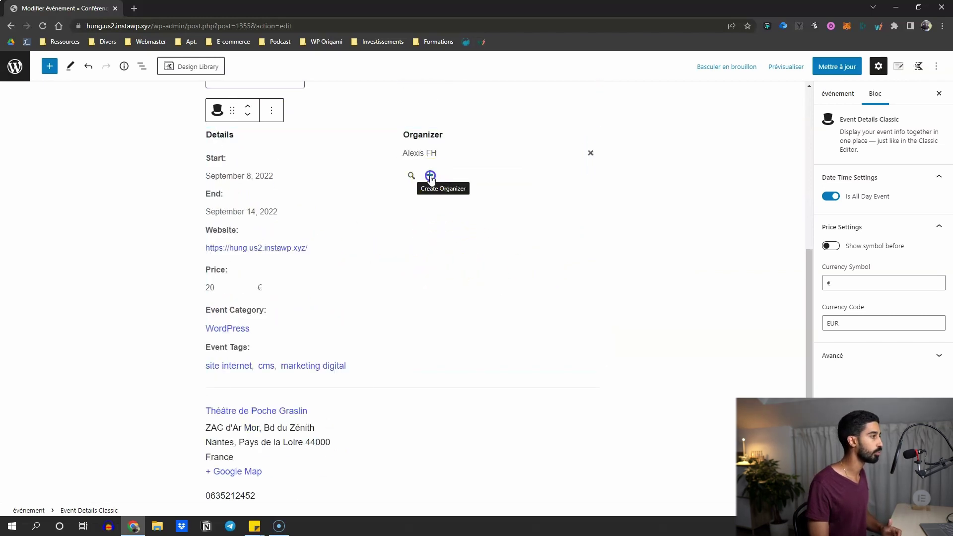
left_click(430, 177)
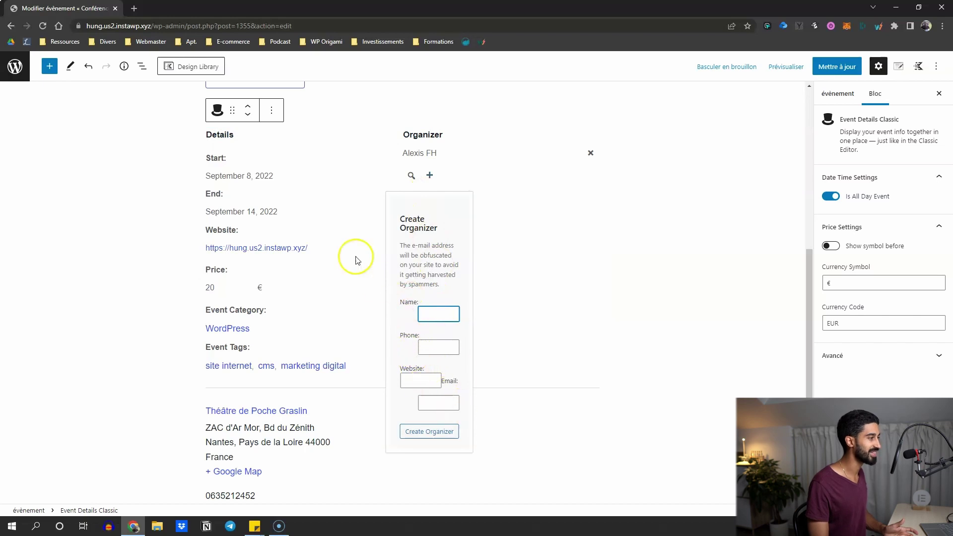
scroll(297, 251, "up", 2)
scroll(277, 255, "down", 2)
left_click(323, 191)
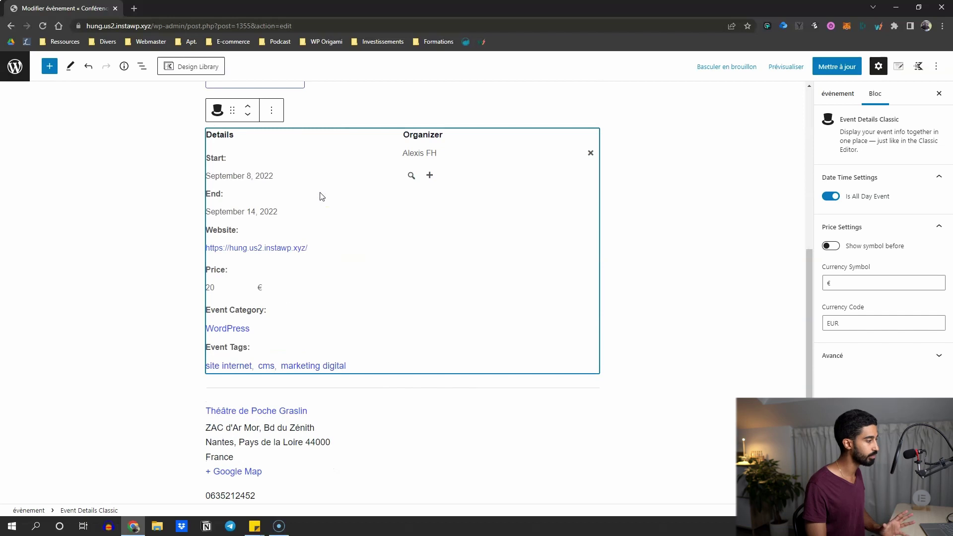
- Update the event Conférence WordPress 2 and open its public page
scroll(320, 196, "down", 1)
scroll(298, 192, "up", 4)
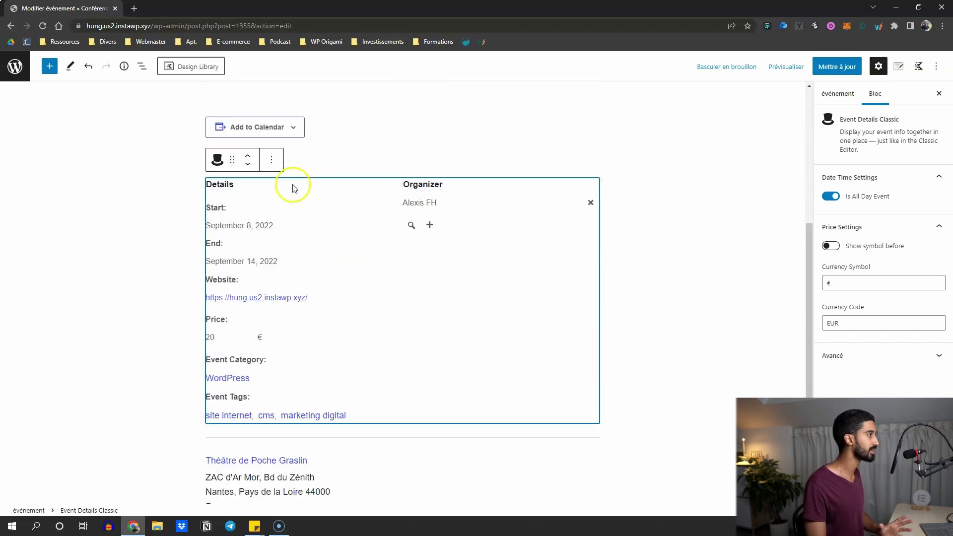
left_click(828, 66)
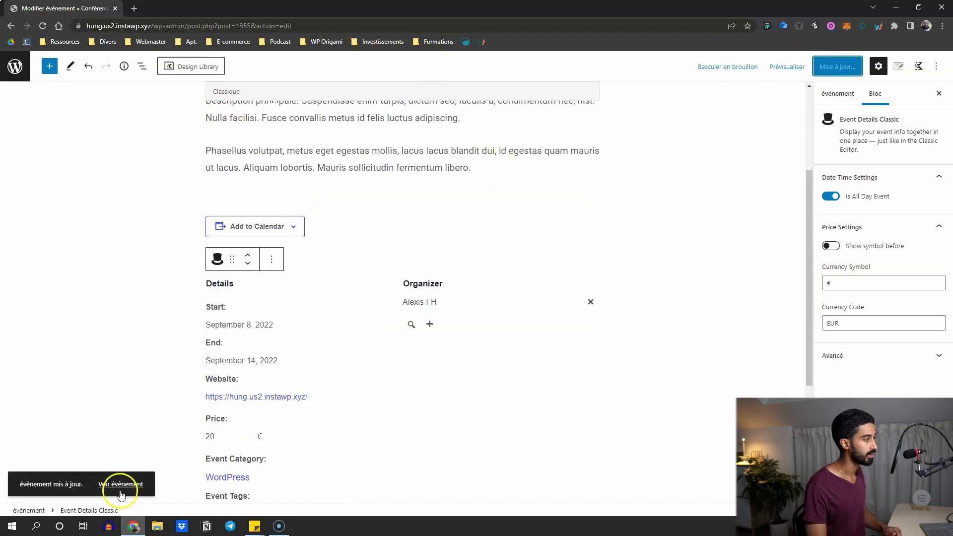
left_click(111, 485)
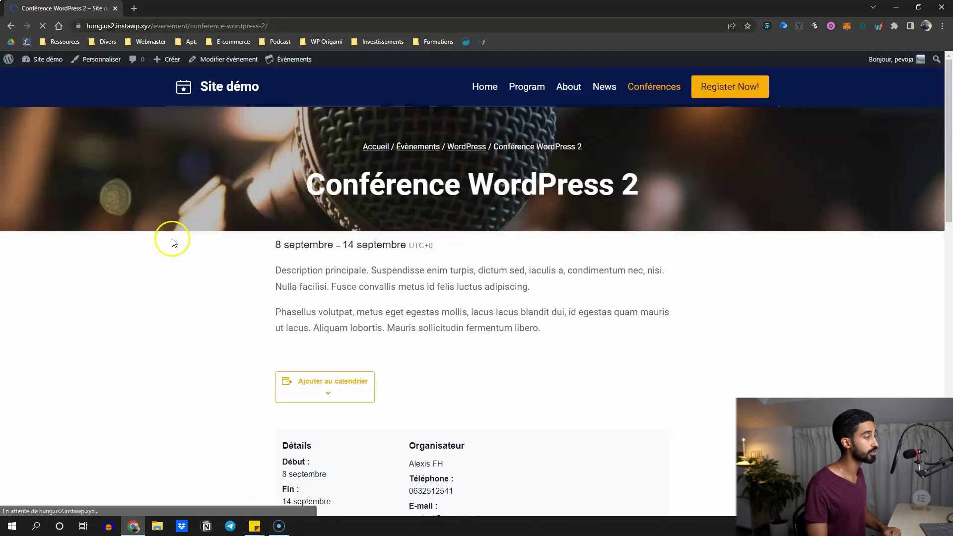
- Review the public page of Conférence WordPress 2, from the banner and description down to the event details
scroll(368, 240, "up", 3)
scroll(631, 362, "down", 3)
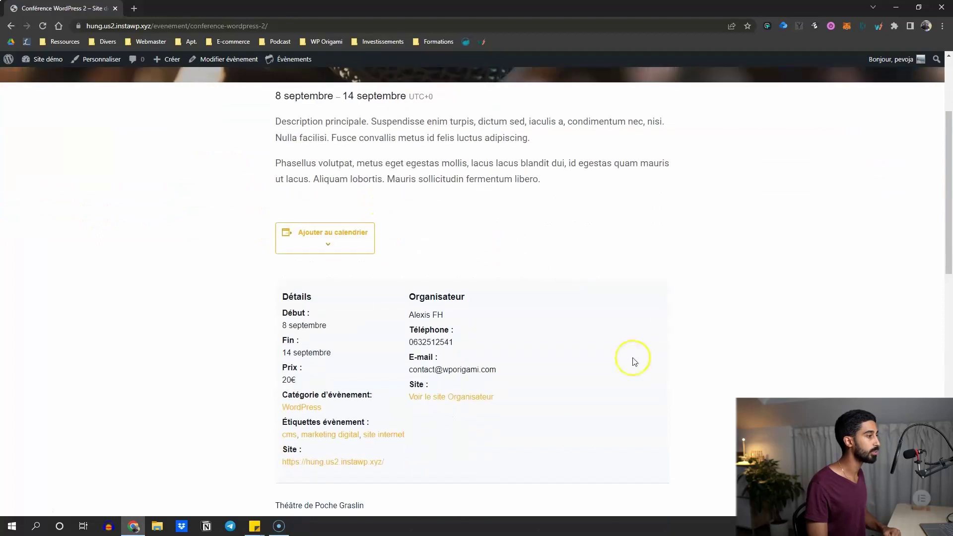
scroll(268, 352, "up", 1)
scroll(268, 352, "up", 2)
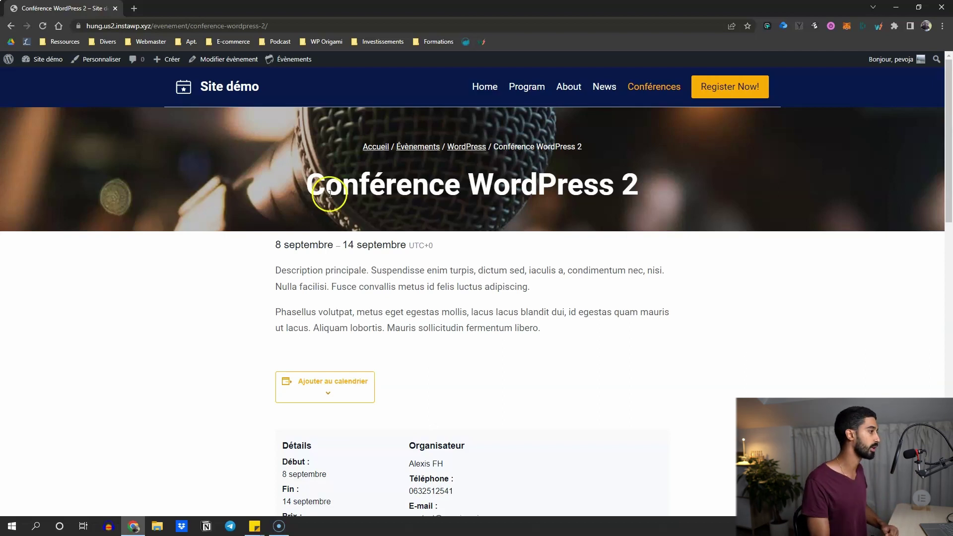
scroll(229, 168, "down", 1)
scroll(224, 175, "up", 1)
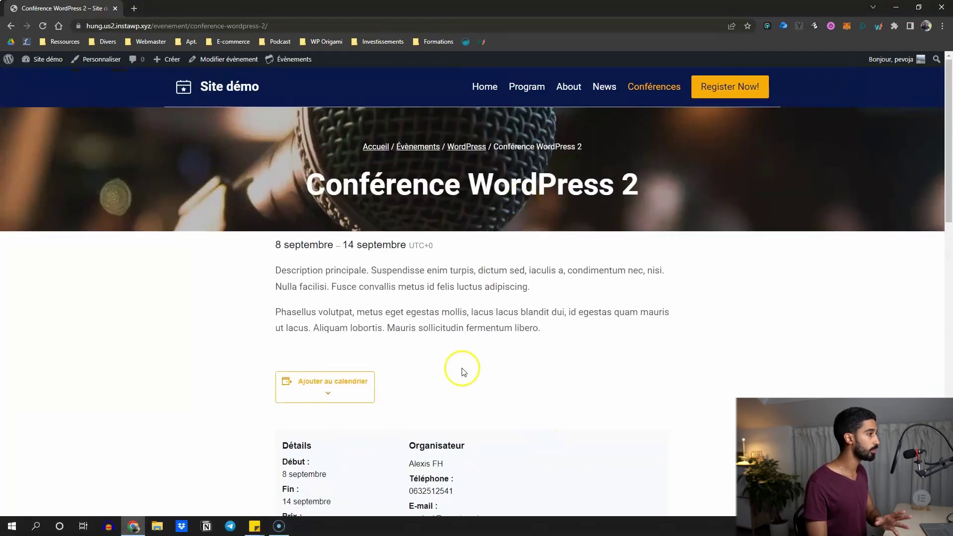
- In the site customizer, set the Event Layout of The Events Calendar's single events to content with a right-hand sidebar
left_click(104, 60)
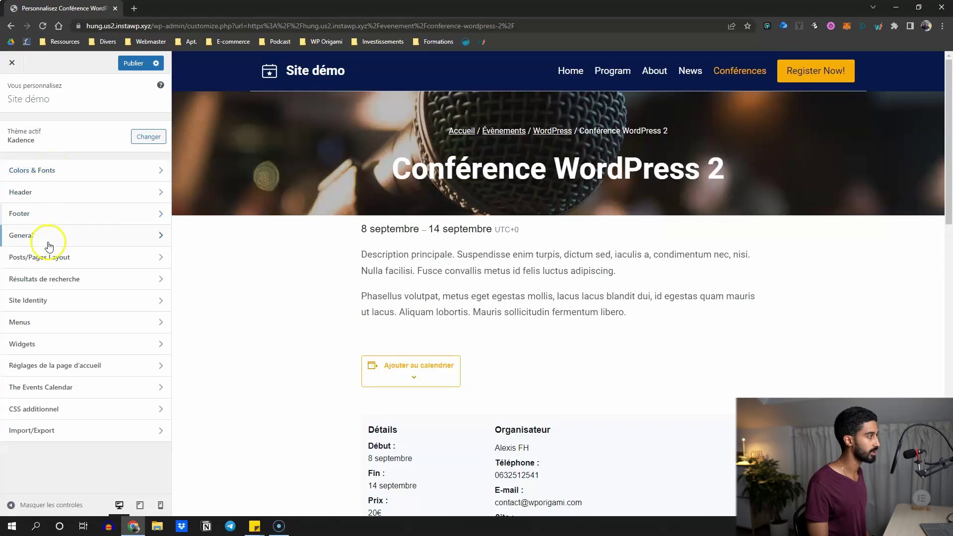
left_click(44, 238)
left_click(12, 91)
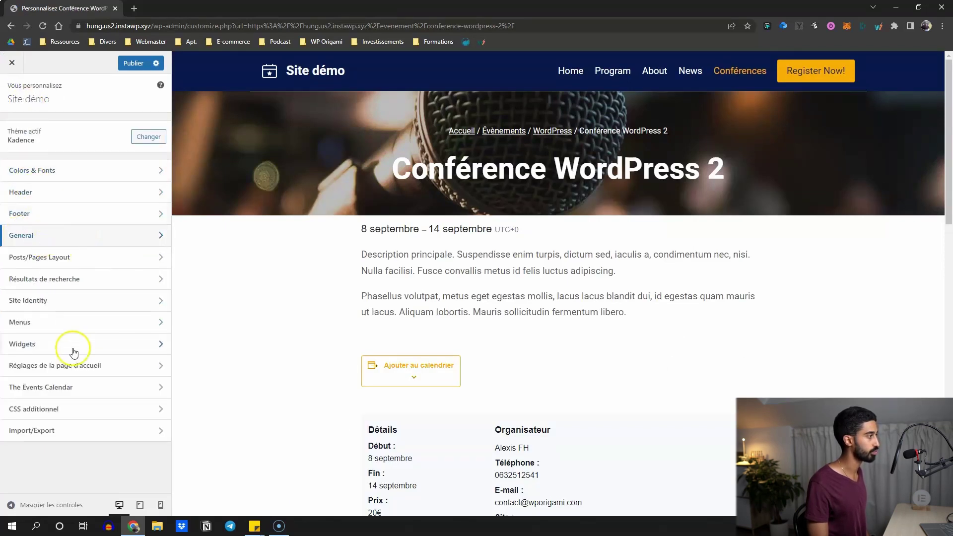
left_click(42, 387)
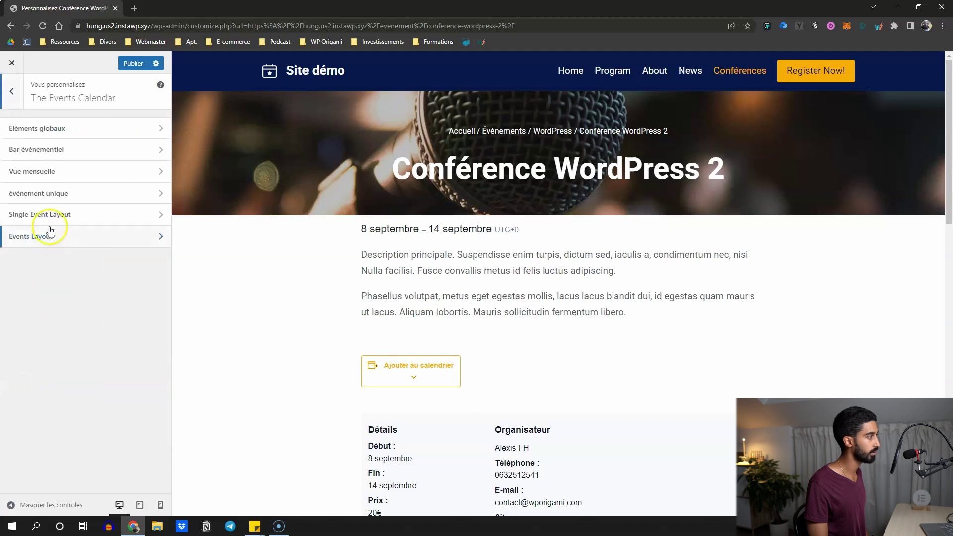
left_click(53, 225)
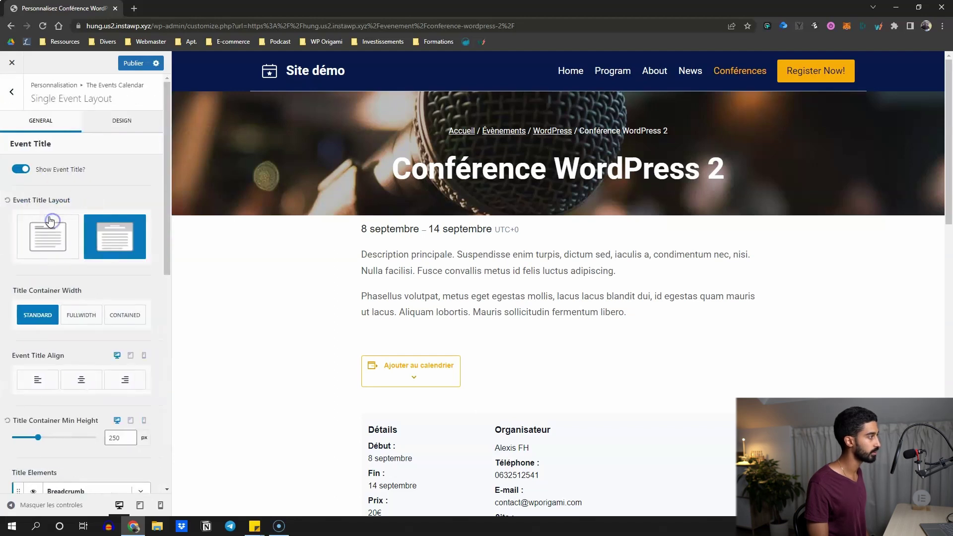
scroll(82, 167, "down", 5)
scroll(85, 169, "down", 4)
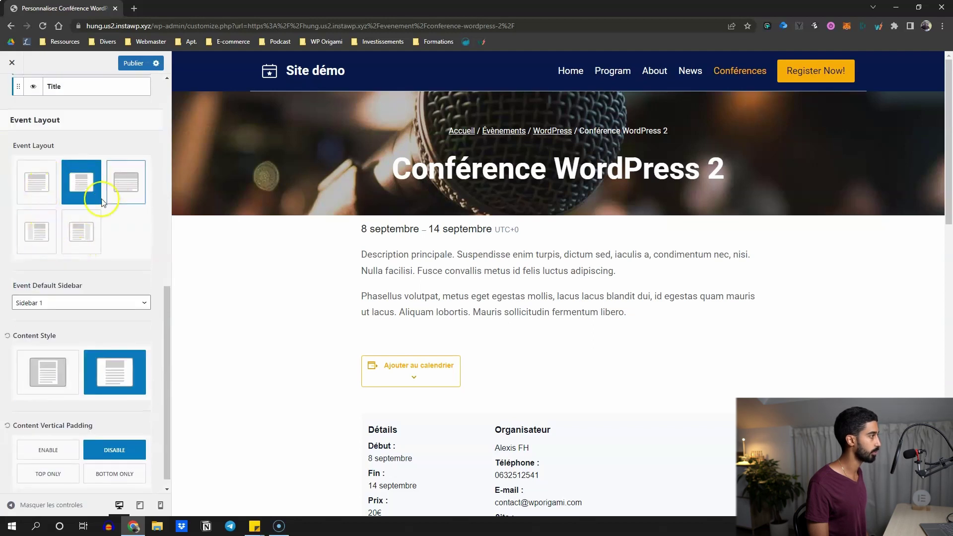
left_click(78, 233)
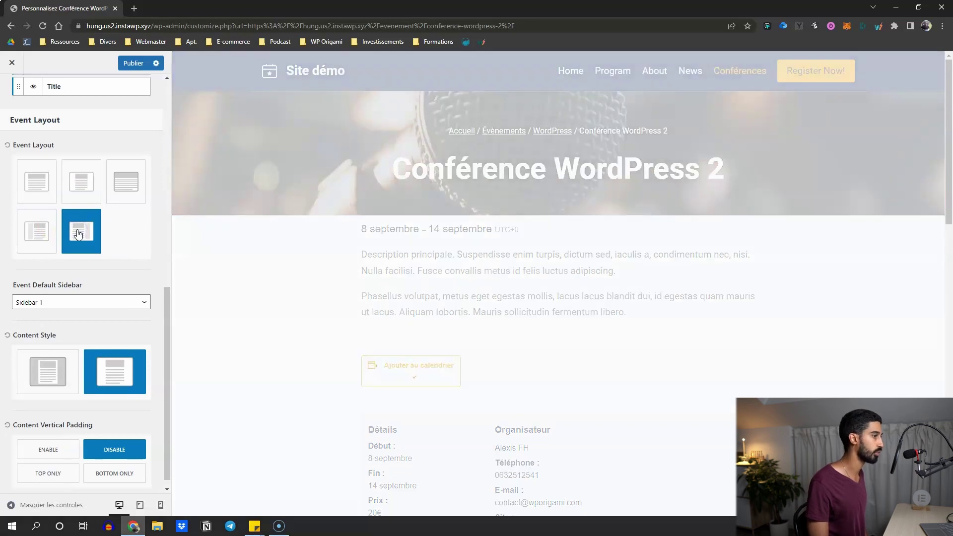
scroll(791, 291, "down", 4)
scroll(925, 377, "up", 3)
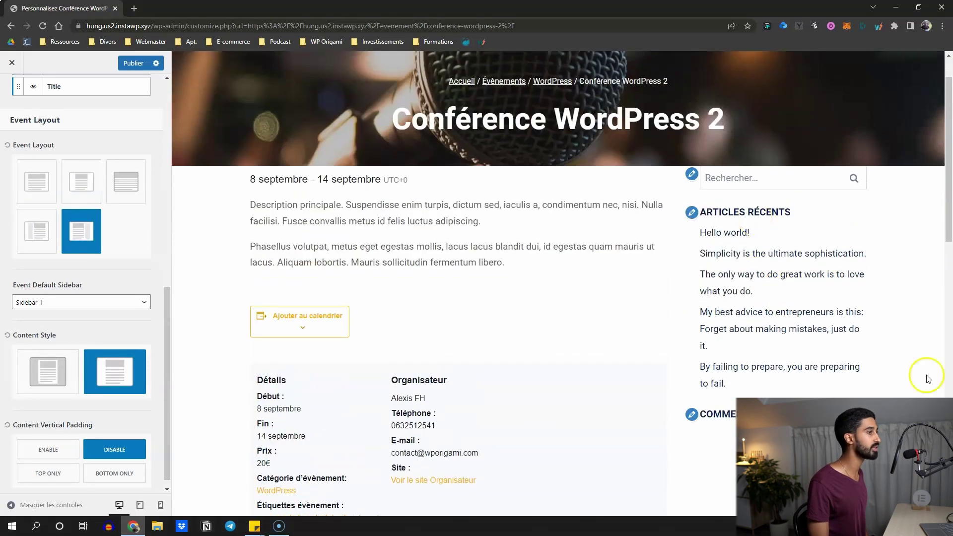
scroll(582, 285, "up", 1)
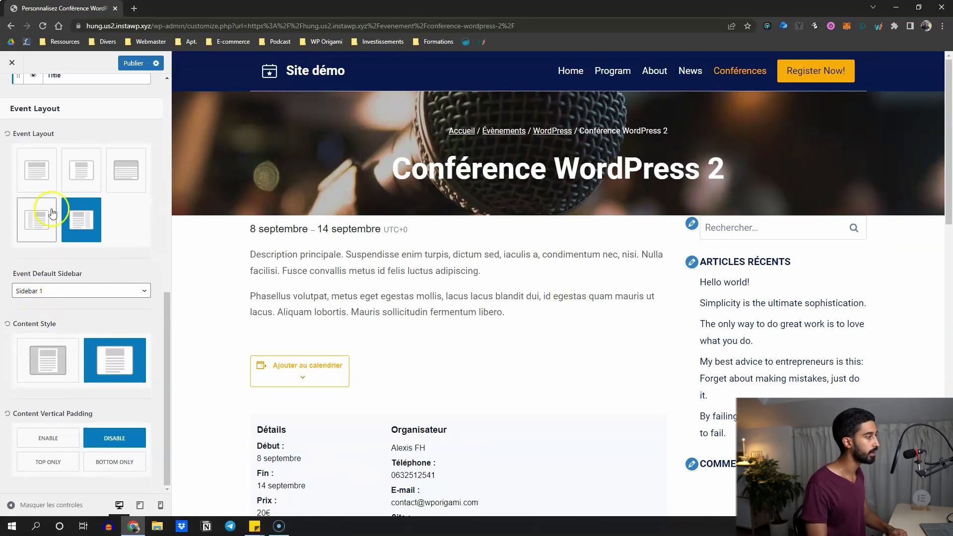
scroll(49, 149, "up", 1)
- Enable Sticky Sidebar in the customizer's general sidebar settings
left_click(11, 92)
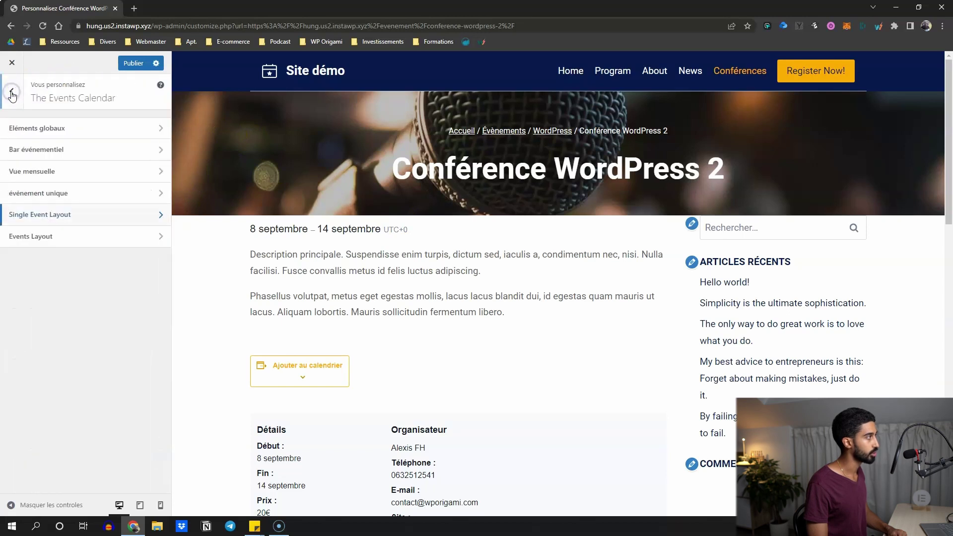
left_click(12, 94)
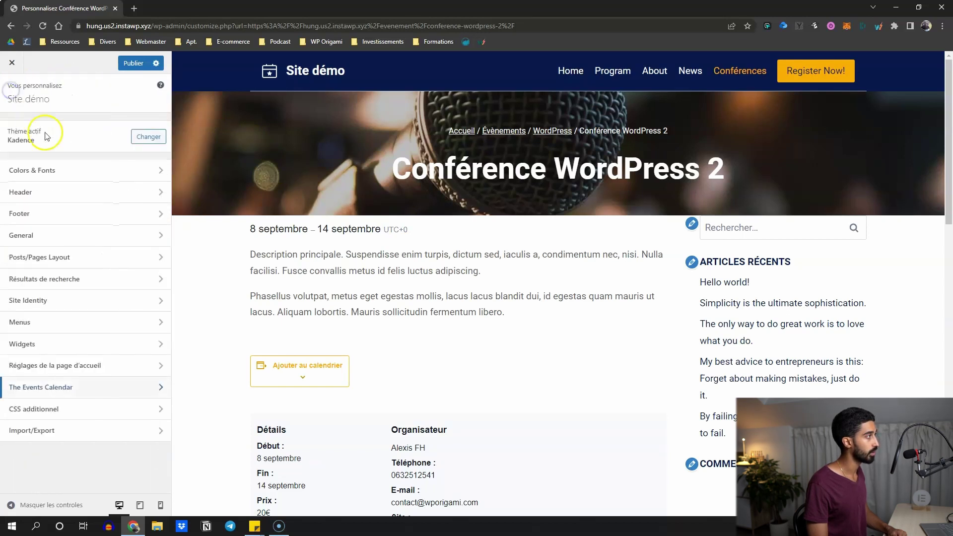
left_click(33, 240)
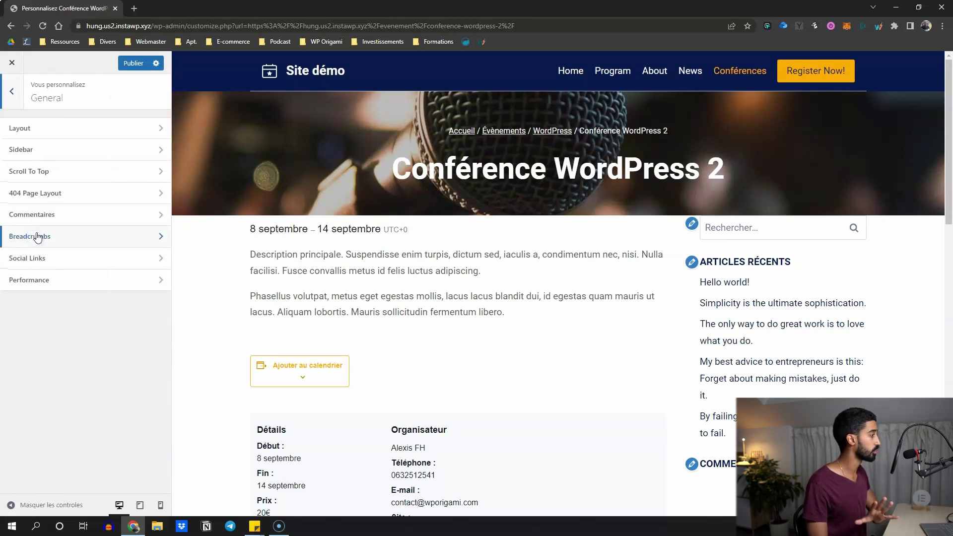
left_click(38, 150)
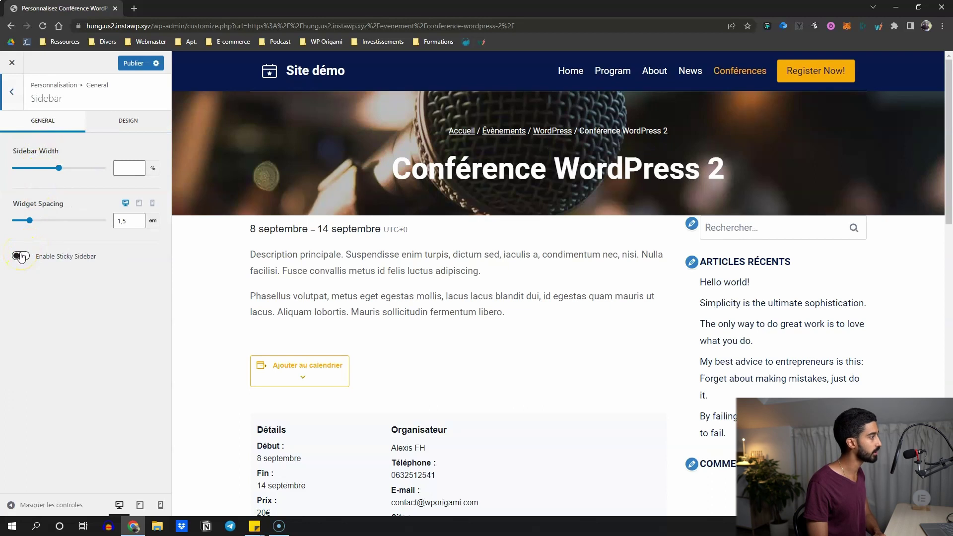
left_click(20, 256)
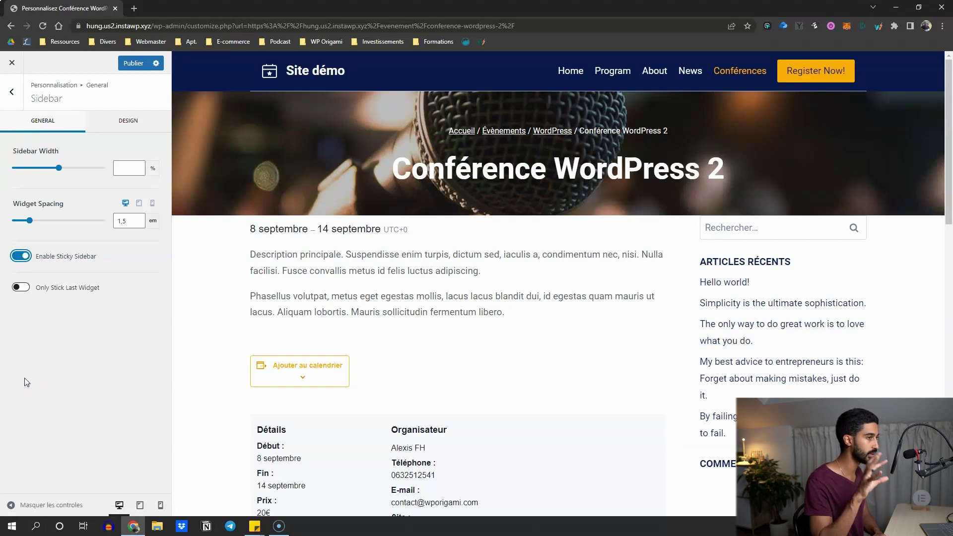
- Preview the event page with the customizer controls hidden to check the sticky sidebar while scrolling, and restore the controls
left_click(69, 508)
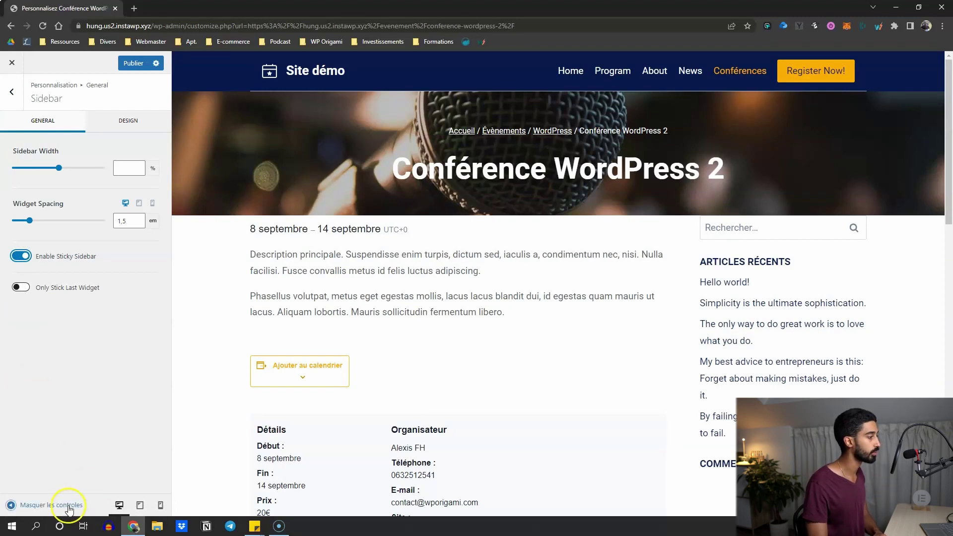
left_click_drag(947, 94, 753, 290)
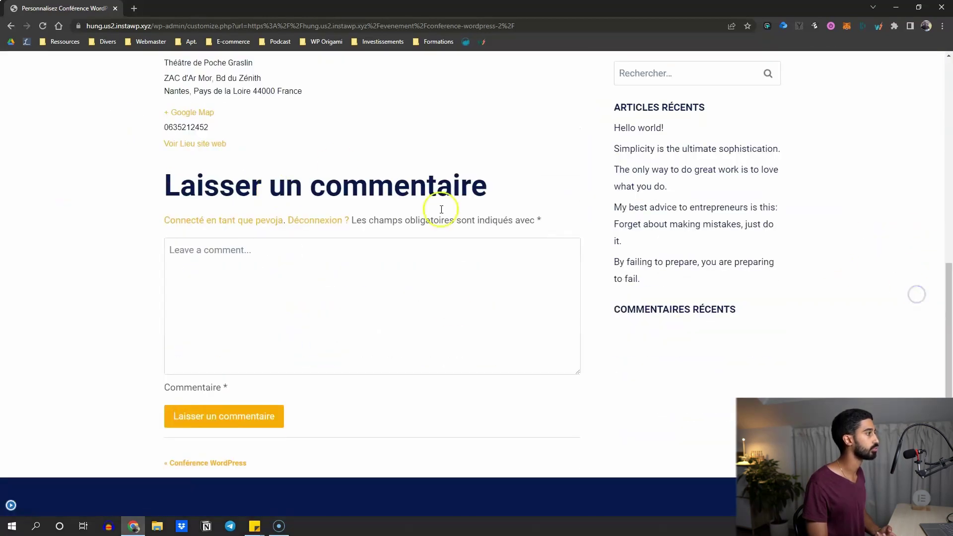
scroll(213, 309, "up", 3)
scroll(204, 307, "up", 1)
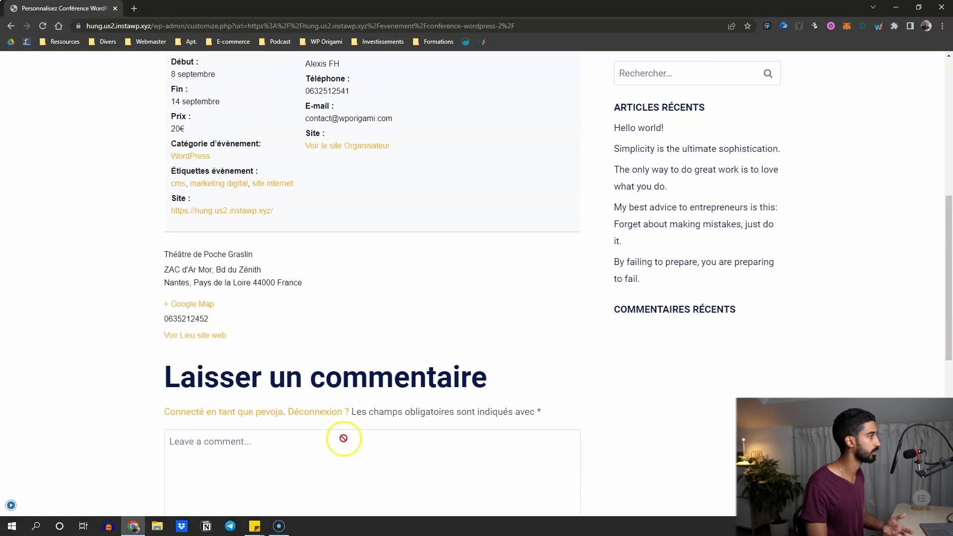
scroll(343, 436, "down", 1)
scroll(484, 212, "up", 8)
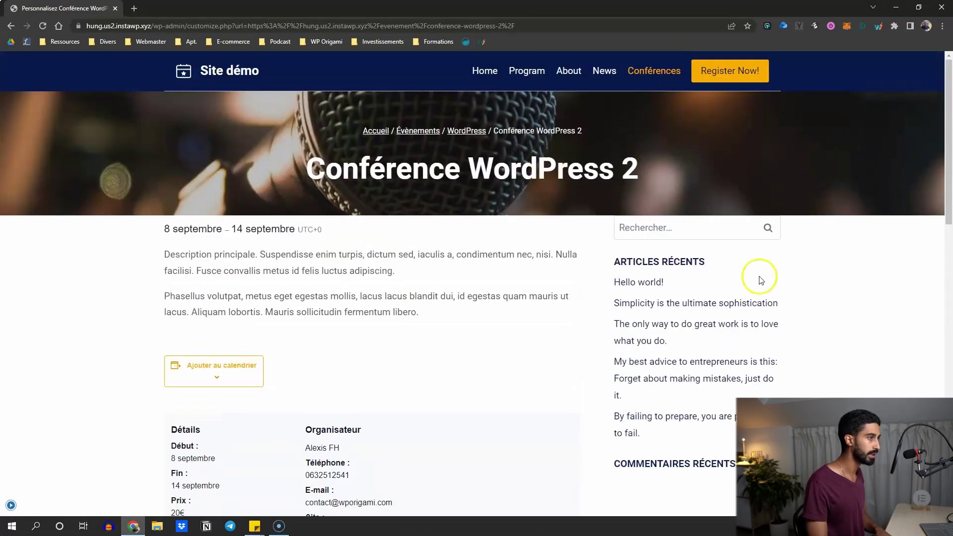
scroll(665, 207, "down", 2)
scroll(783, 268, "down", 3)
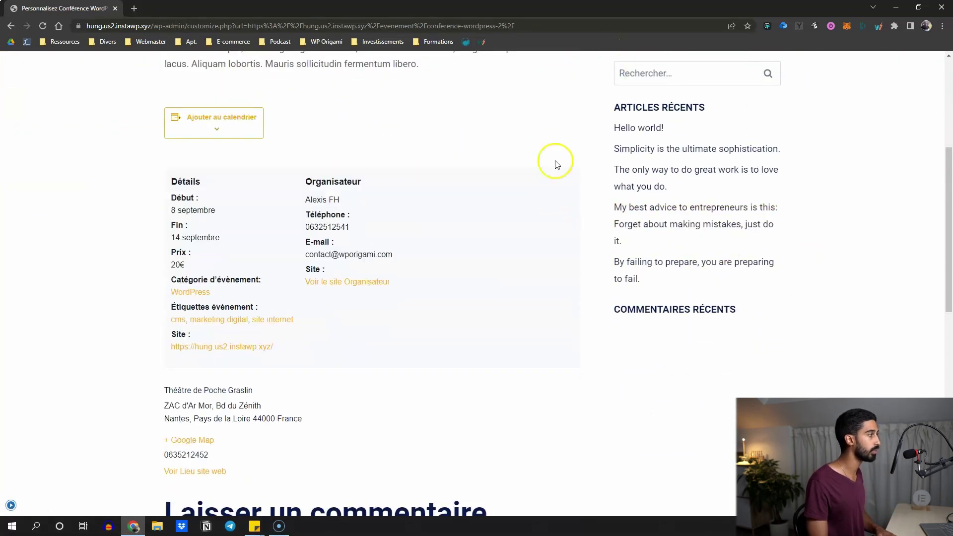
scroll(287, 250, "up", 5)
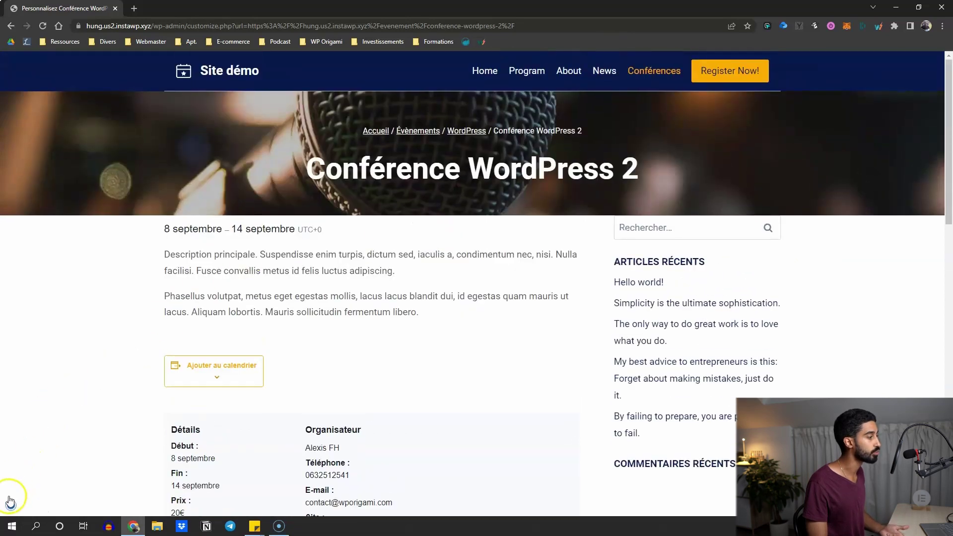
left_click(10, 501)
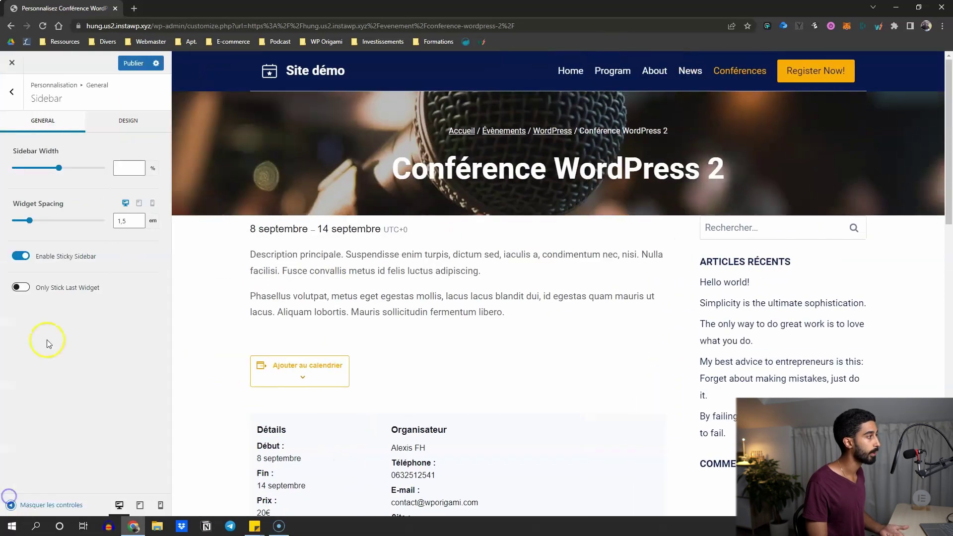
- Publish the sidebar changes, including a sidebar width of 28 %, and return to the event page
left_click(128, 67)
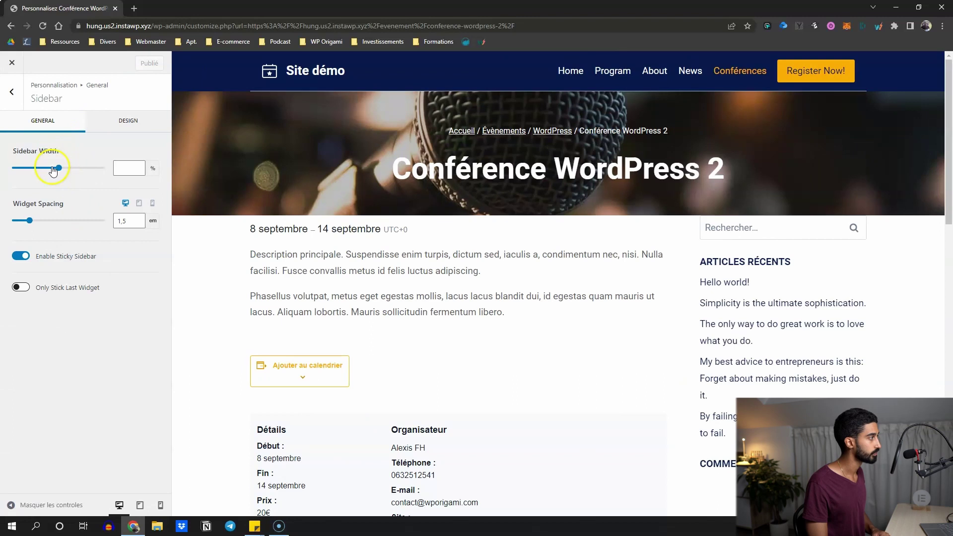
left_click_drag(58, 172, 51, 168)
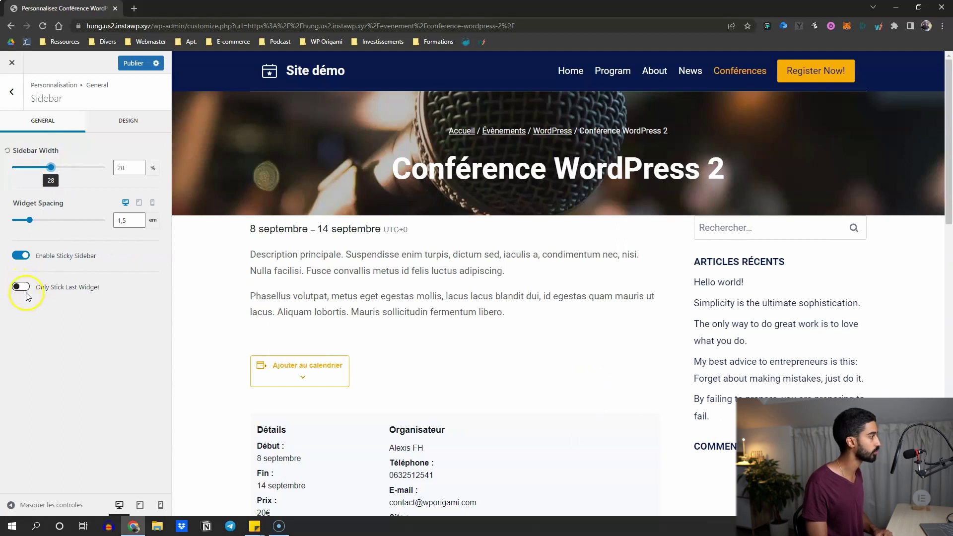
left_click(133, 63)
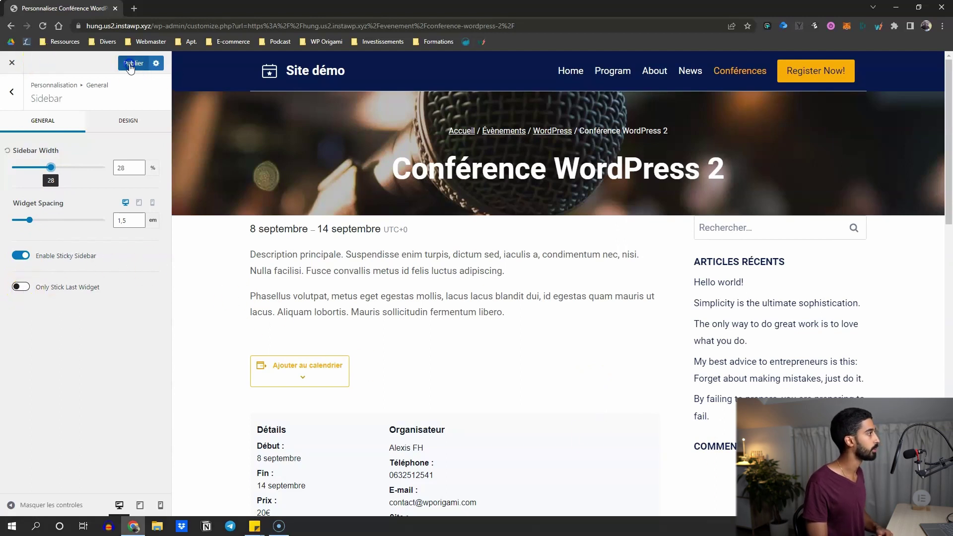
left_click(34, 64)
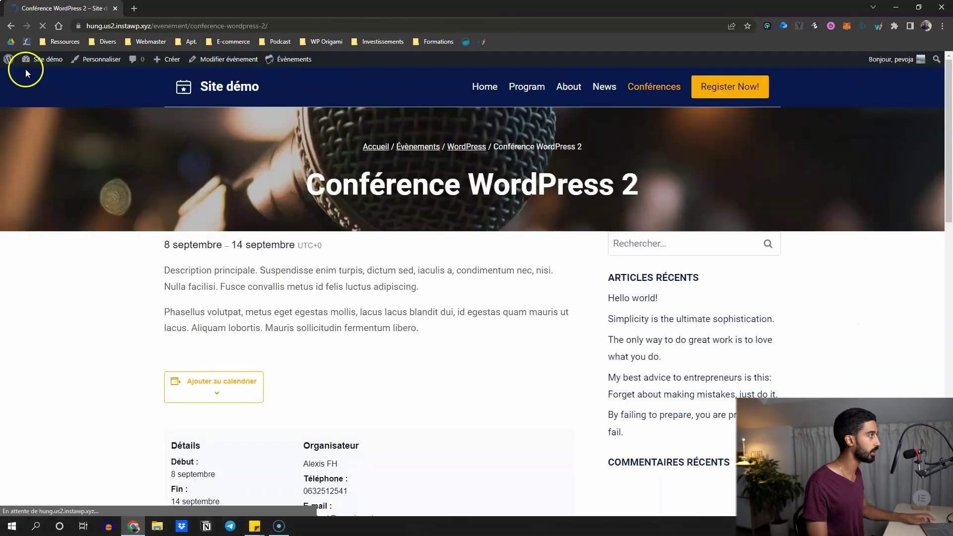
- Open the site's dashboard in a separate browser tab placed first, go to the Widgets screen and dismiss the welcome dialog
mouse_move(44, 60)
middle_click(45, 77)
left_click_drag(168, 8, 62, 8)
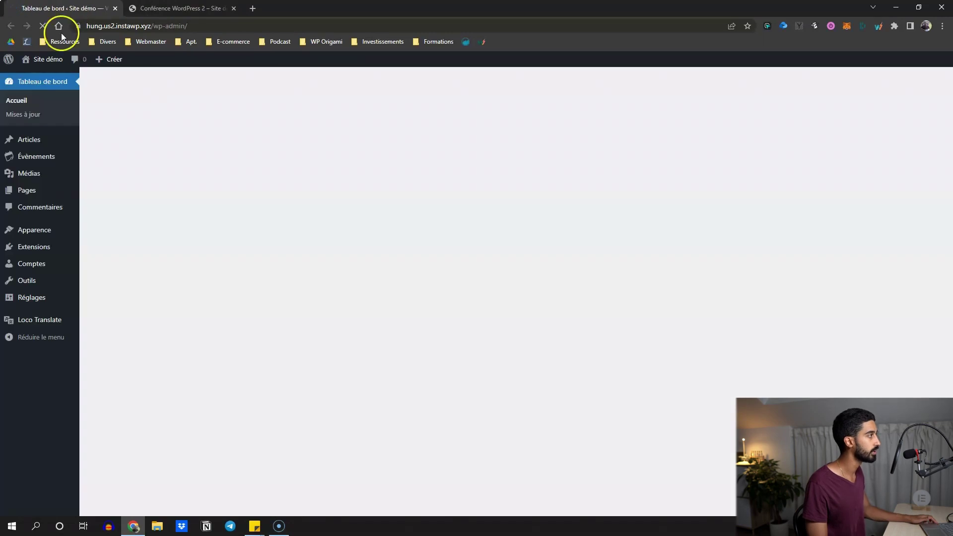
mouse_move(55, 226)
left_click(107, 261)
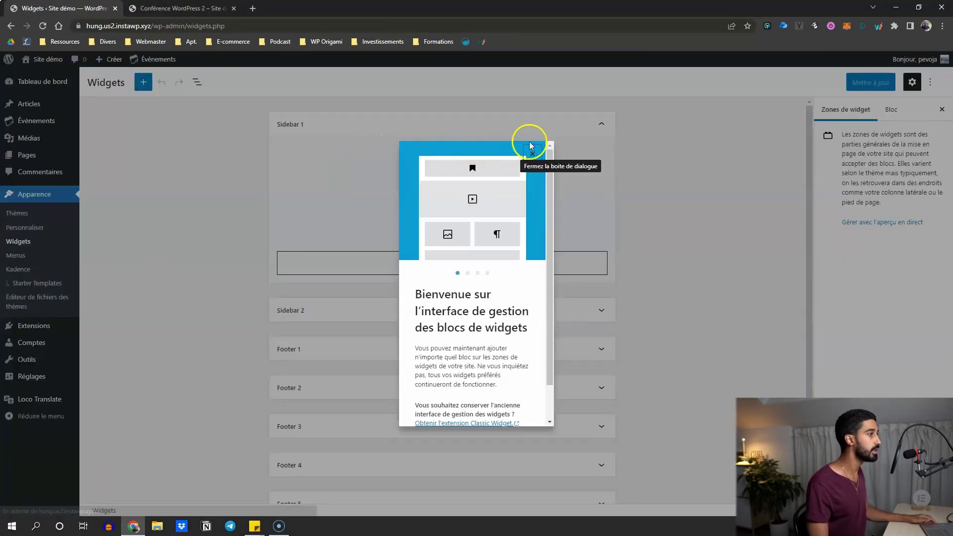
left_click(528, 150)
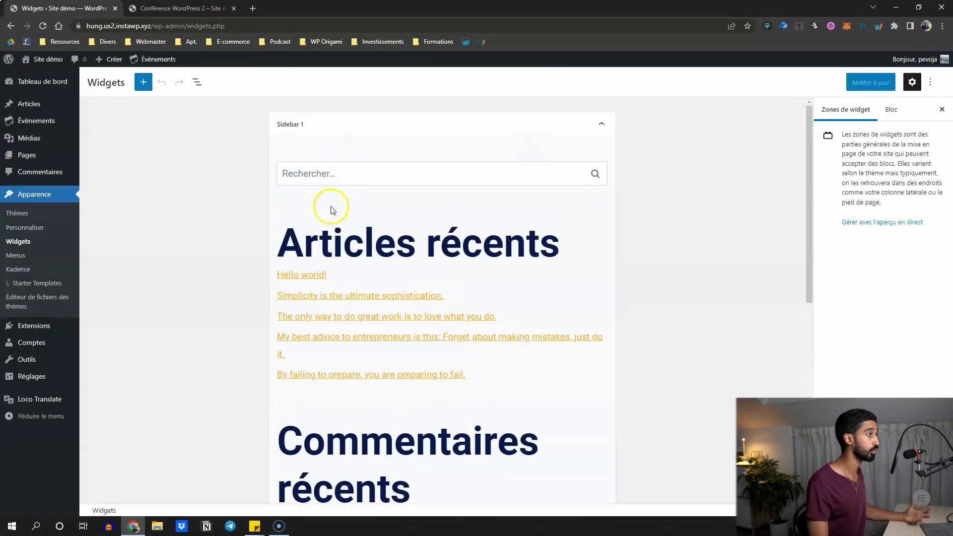
- Delete all the existing widgets from Sidebar 1
left_click(350, 160)
left_click(337, 172)
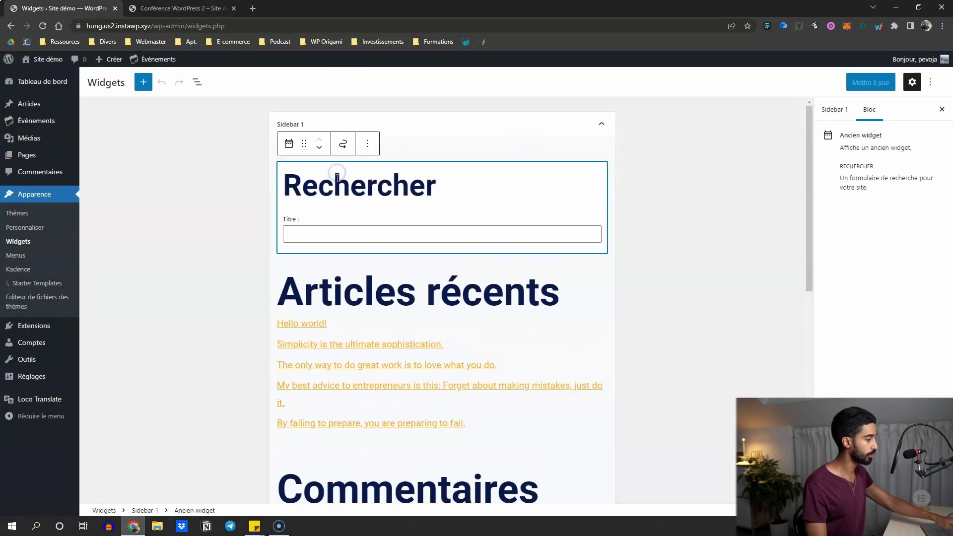
key("Delete")
key("Delete")
left_click(375, 182)
key("Delete")
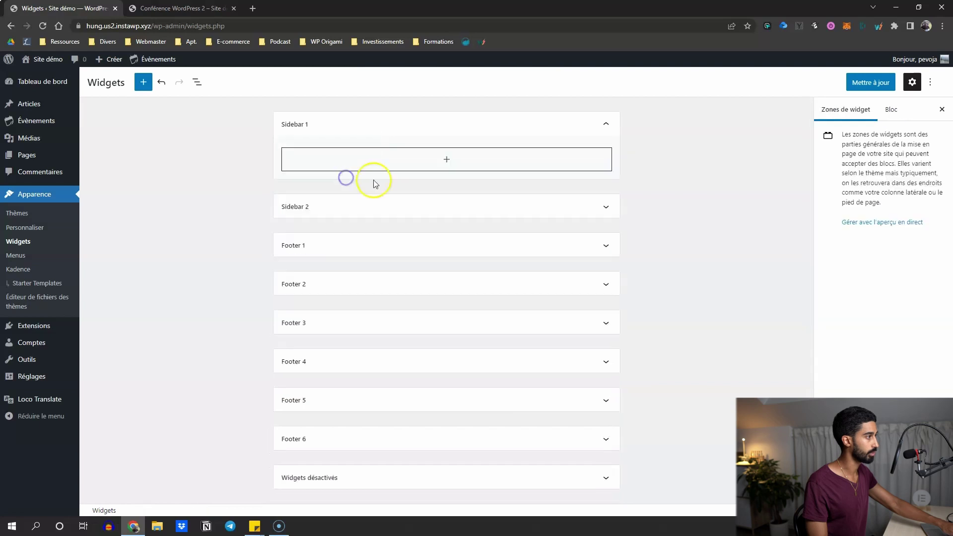
- Add to Sidebar 1 the heading "Vous avez des questions ? Contactez-nous !", an introductory text and a contact form with Name, Email and Message fields
left_click(445, 159)
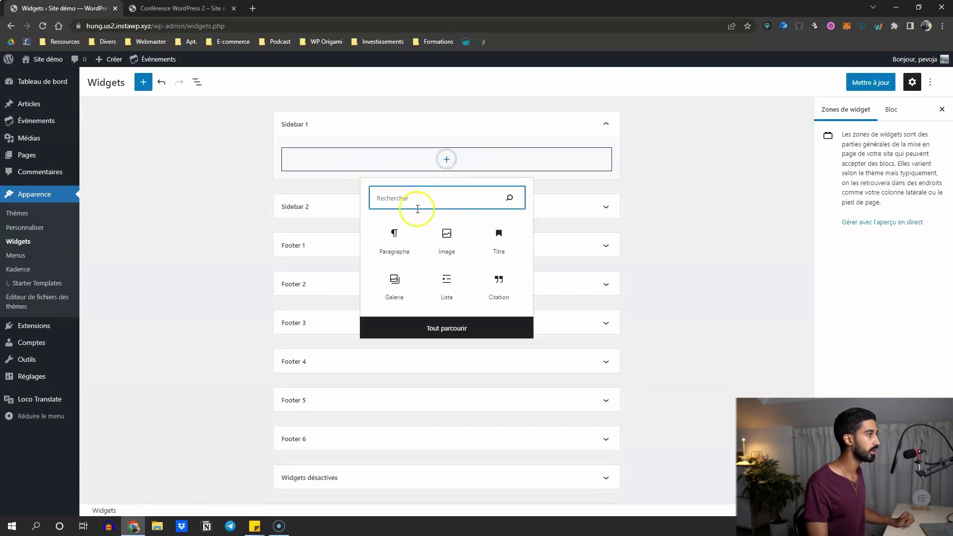
left_click(393, 237)
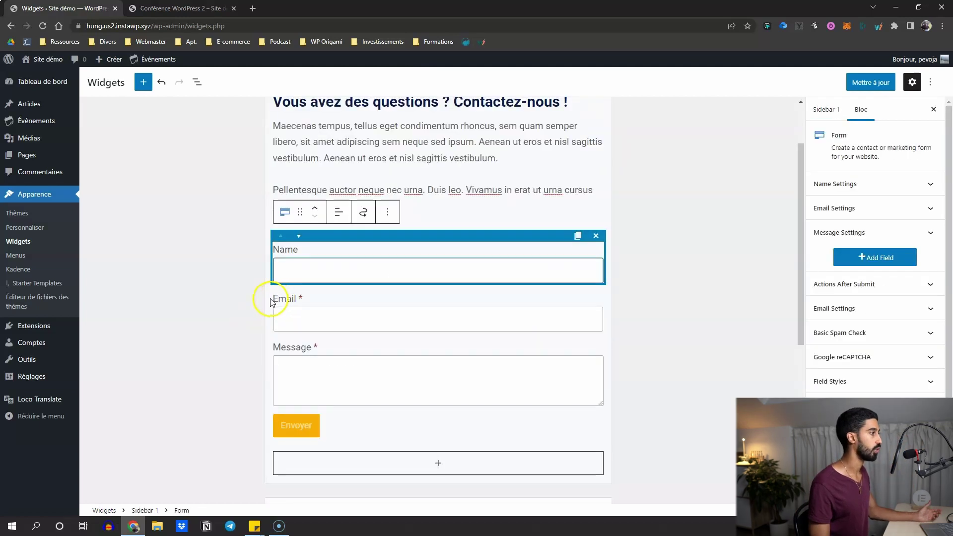
scroll(272, 302, "up", 1)
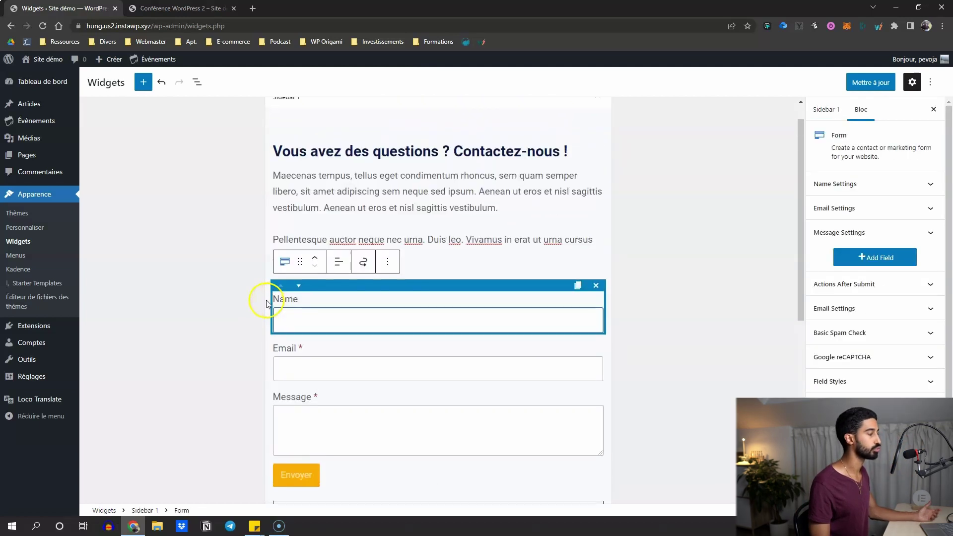
- Save the Sidebar 1 widgets and check the contact sidebar on the Conférence WordPress 2 event page
left_click(347, 156)
left_click(330, 175)
left_click(341, 334)
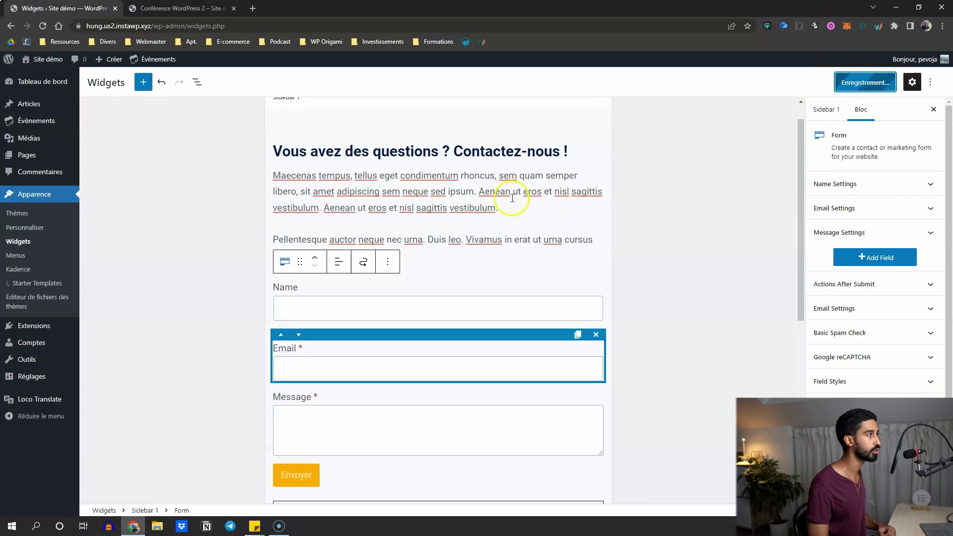
key("ctrl+Tab")
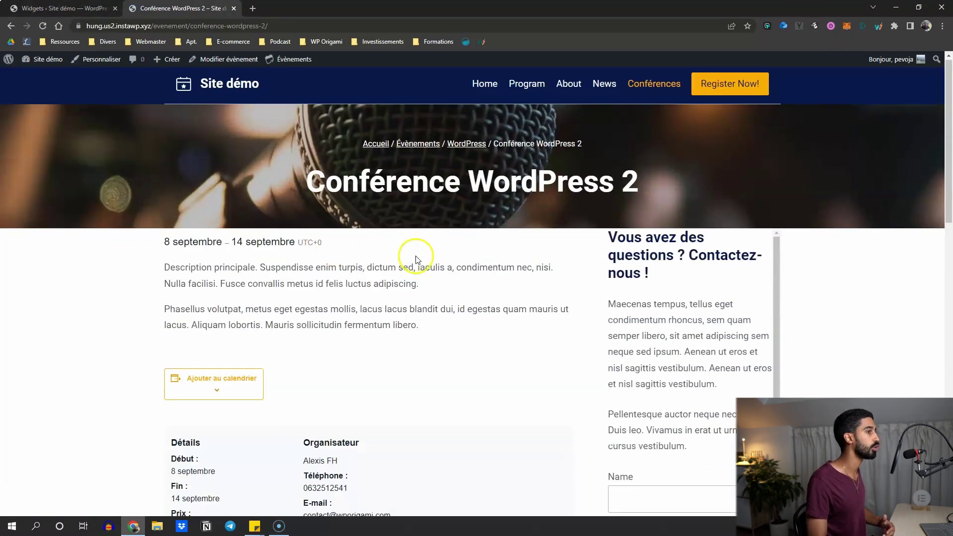
scroll(415, 259, "down", 5)
scroll(705, 280, "up", 1)
scroll(702, 276, "down", 1)
scroll(670, 199, "up", 3)
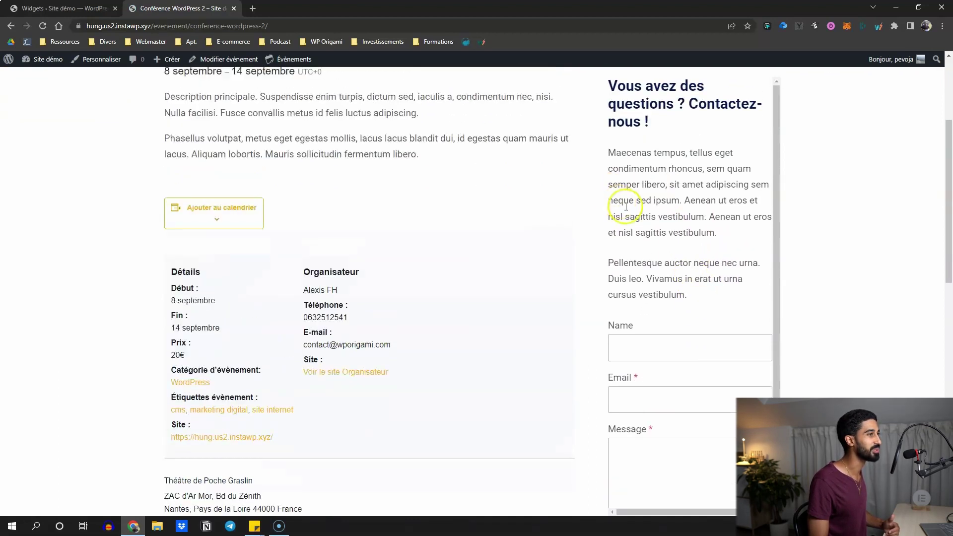
scroll(625, 206, "up", 3)
- Shorten the Sidebar 1 introductory text so it ends at "neque sed ipsum.", save the widgets and reload the event page
key("ctrl+shift+Tab")
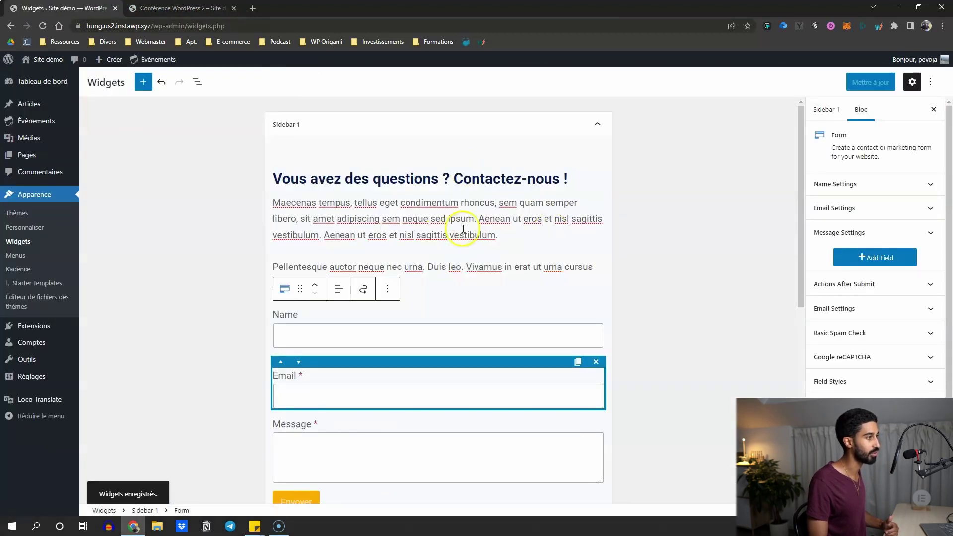
left_click_drag(463, 252, 431, 283)
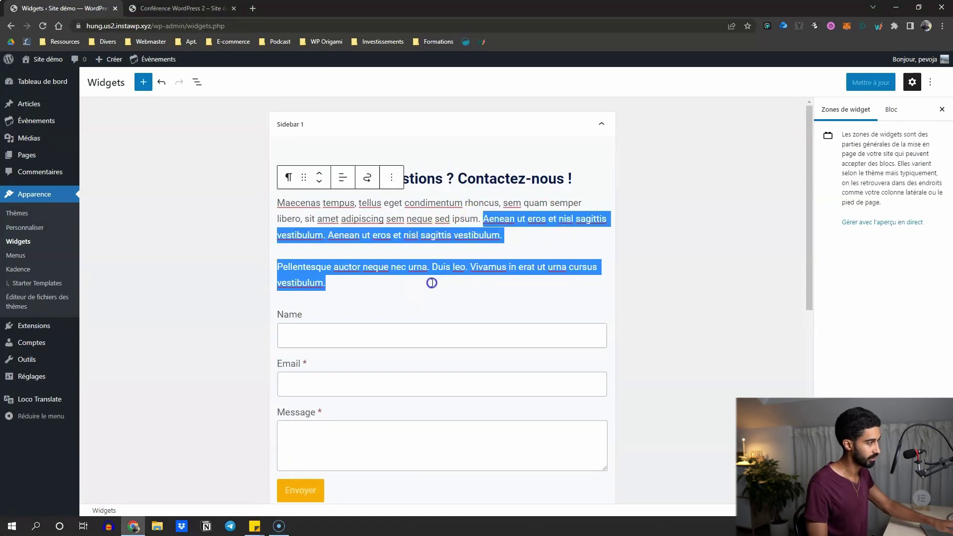
key("BackSpace")
left_click(863, 83)
key("ctrl+Tab")
key("F5")
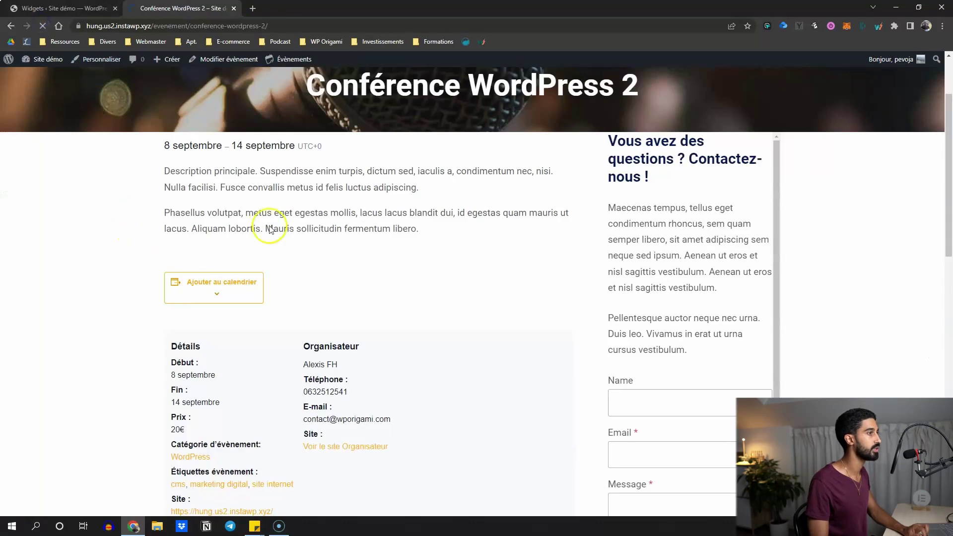
- Examine how the contact sidebar fits and stays in place along the whole length of the Conférence WordPress 2 page
scroll(525, 210, "up", 1)
scroll(524, 218, "down", 2)
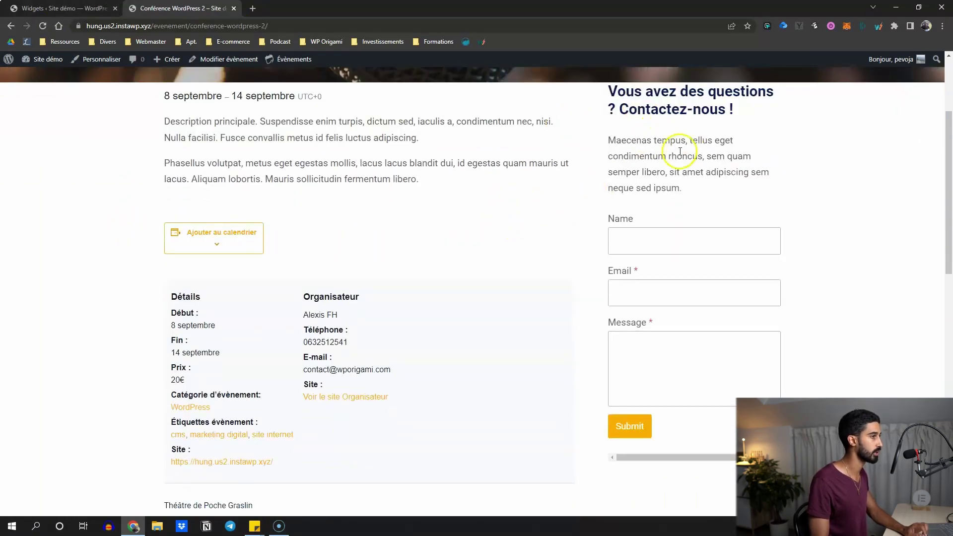
scroll(501, 163, "down", 4)
scroll(546, 224, "down", 2)
left_click_drag(643, 457, 631, 436)
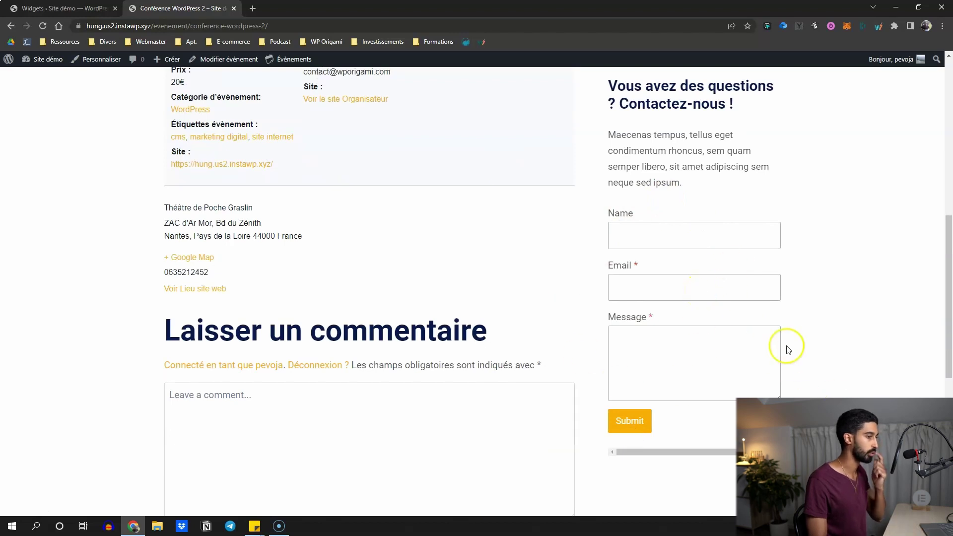
scroll(649, 273, "up", 4)
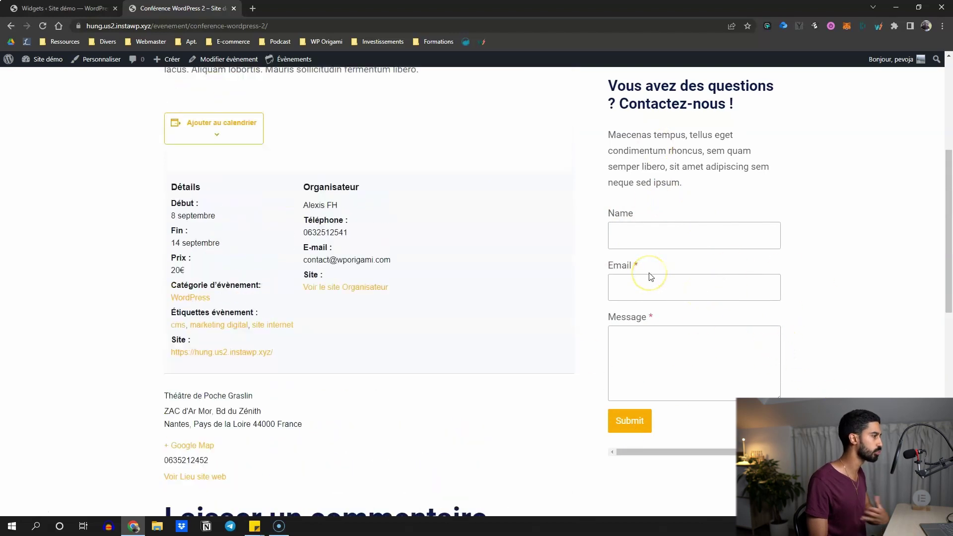
scroll(649, 276, "up", 5)
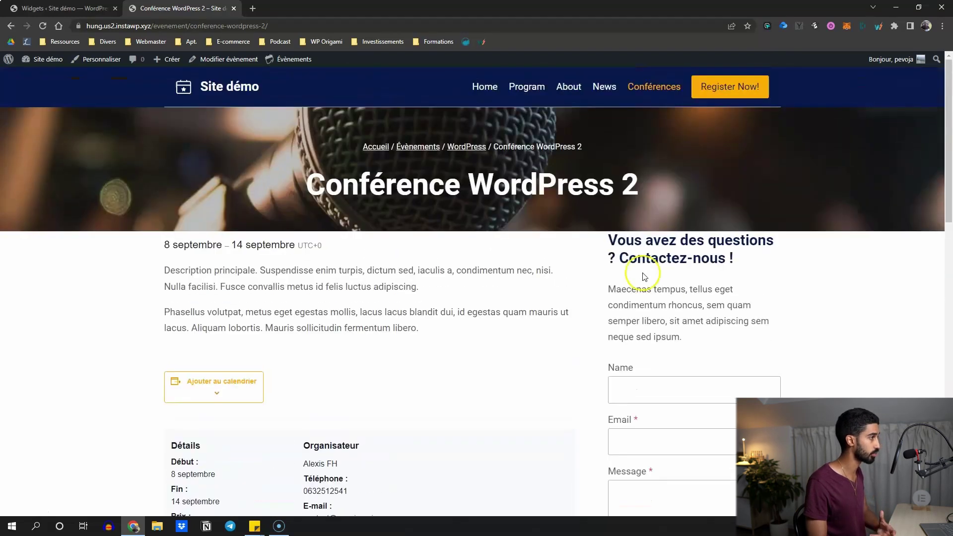
scroll(644, 277, "down", 3)
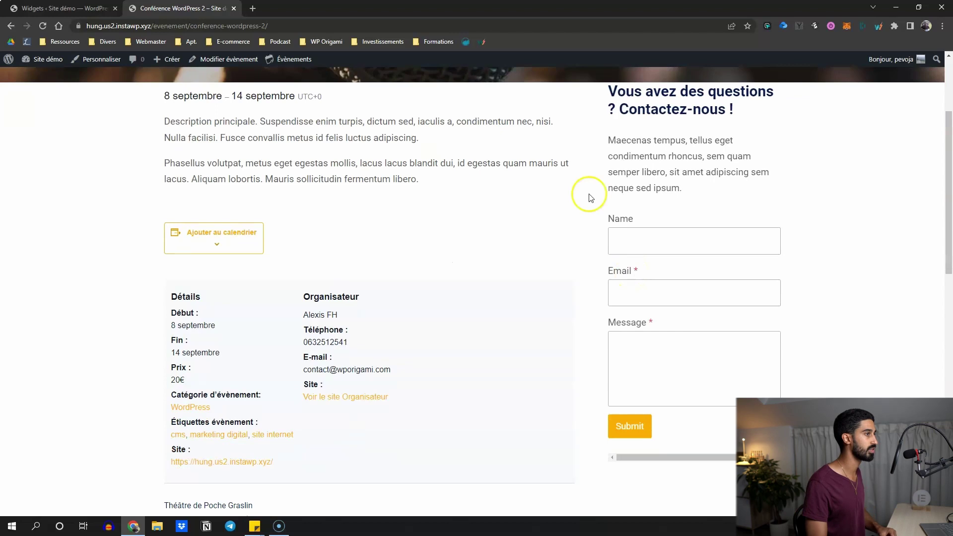
scroll(590, 198, "down", 3)
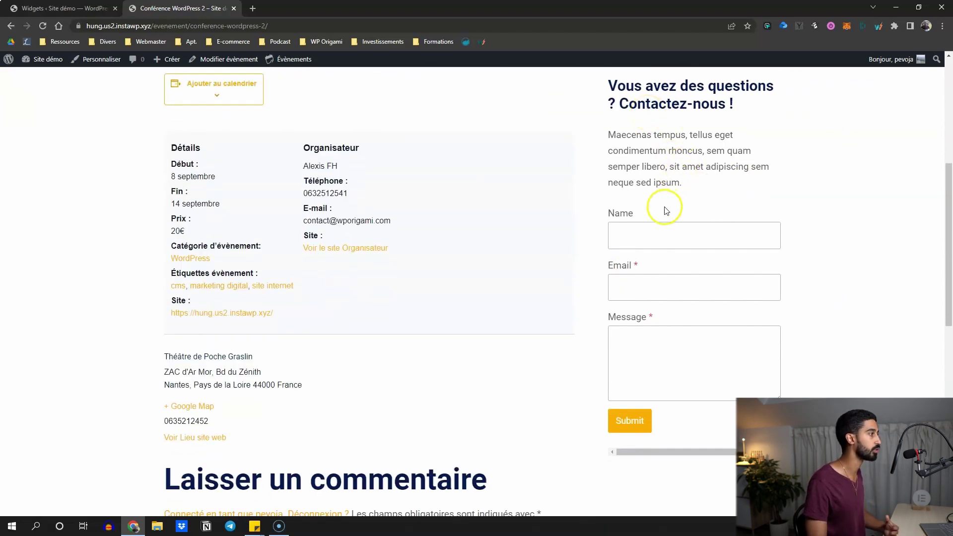
scroll(634, 206, "down", 8)
scroll(457, 213, "up", 5)
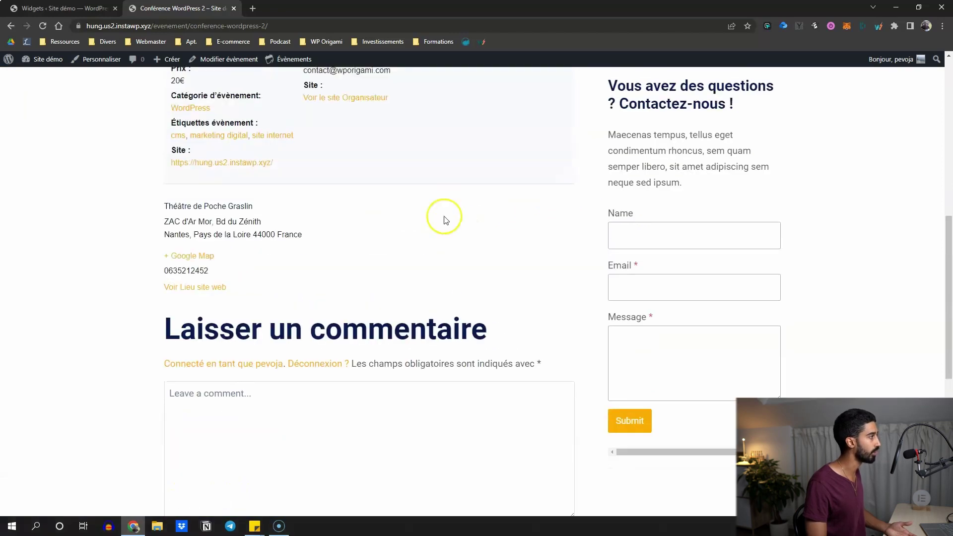
scroll(441, 224, "up", 9)
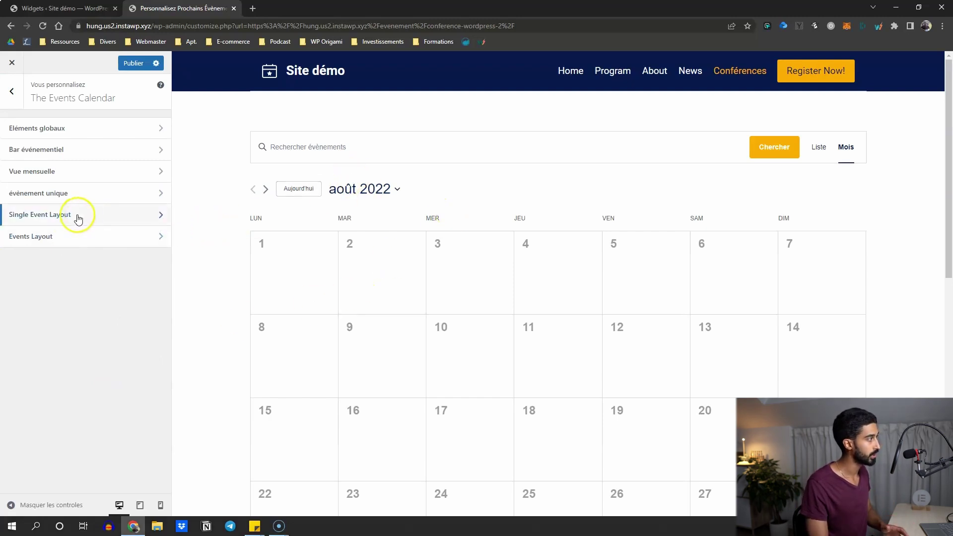
- Review the Events Layout options of The Events Calendar, keeping the normal layout, and publish the customizer changes
left_click(42, 238)
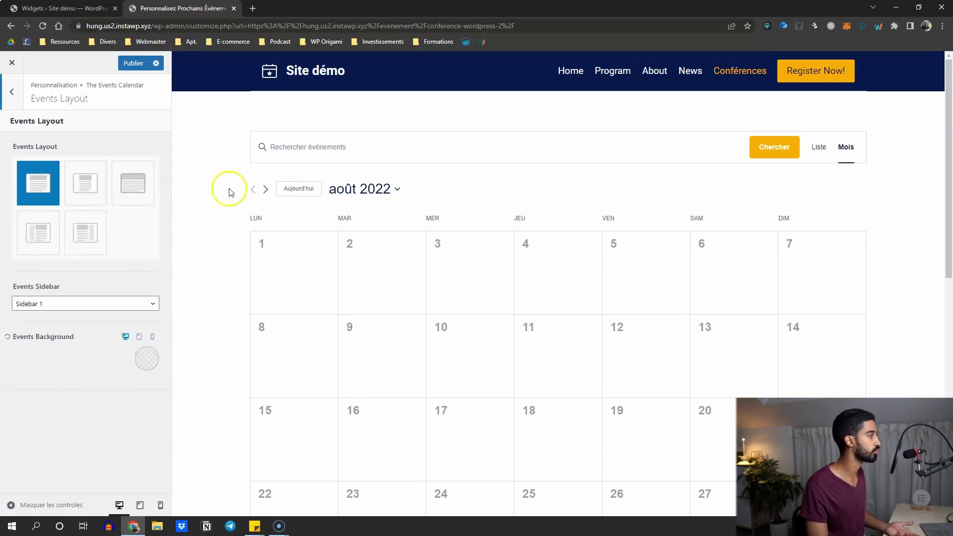
scroll(769, 221, "down", 5)
scroll(545, 315, "up", 4)
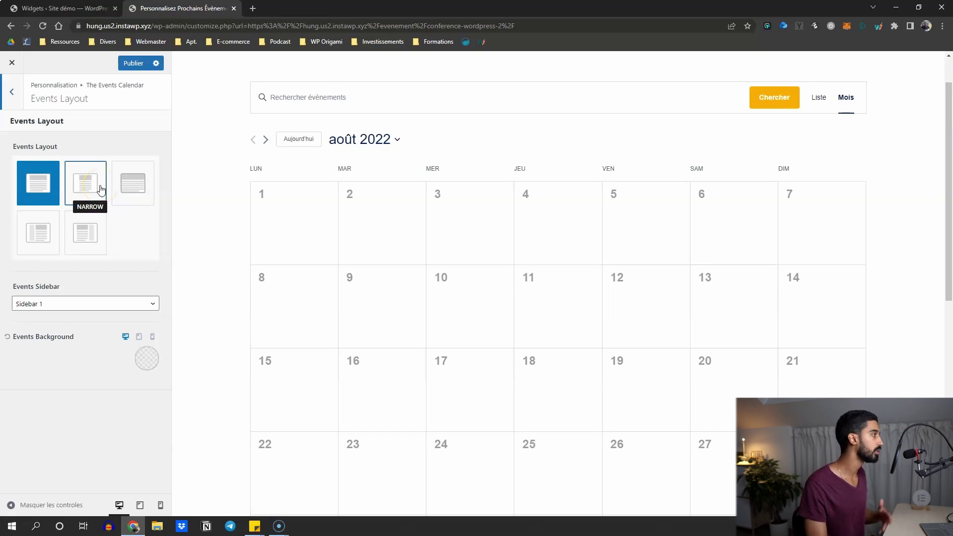
left_click(38, 231)
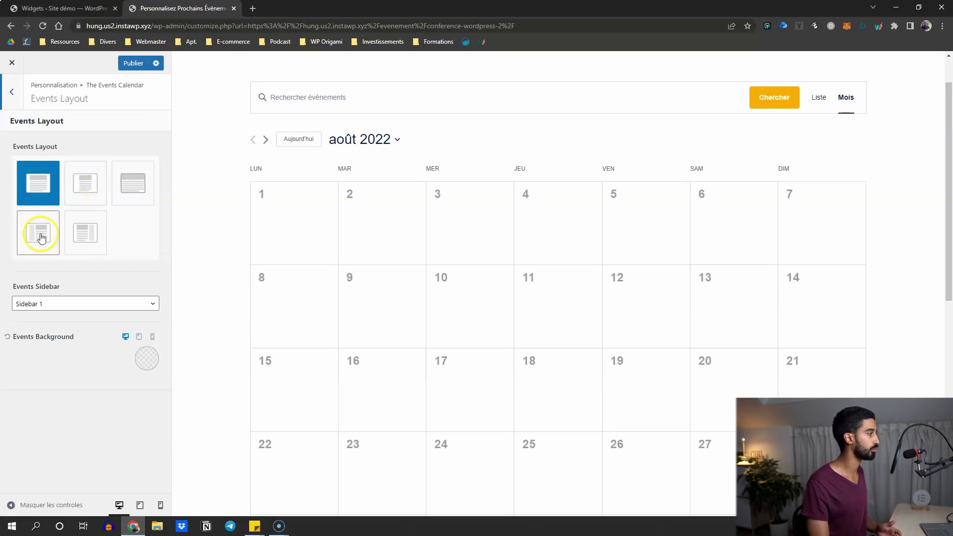
left_click(125, 64)
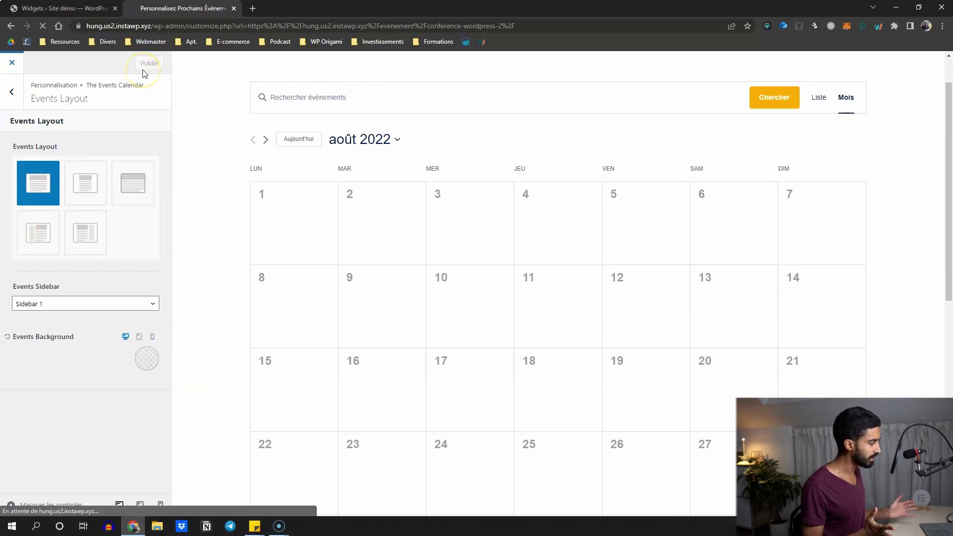
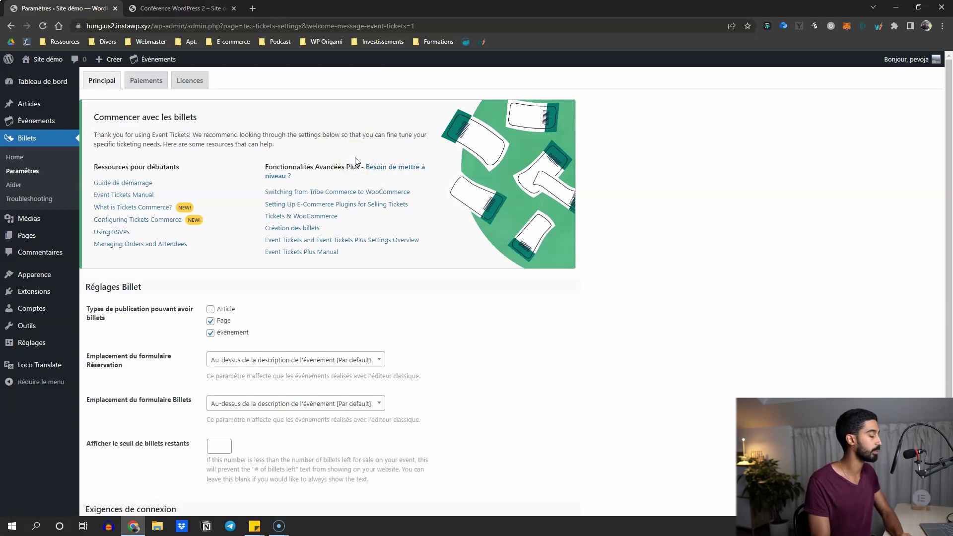
- Exclude pages from the post types that can have tickets, leaving only événement enabled, and save the ticket settings
scroll(298, 209, "down", 2)
scroll(198, 229, "up", 2)
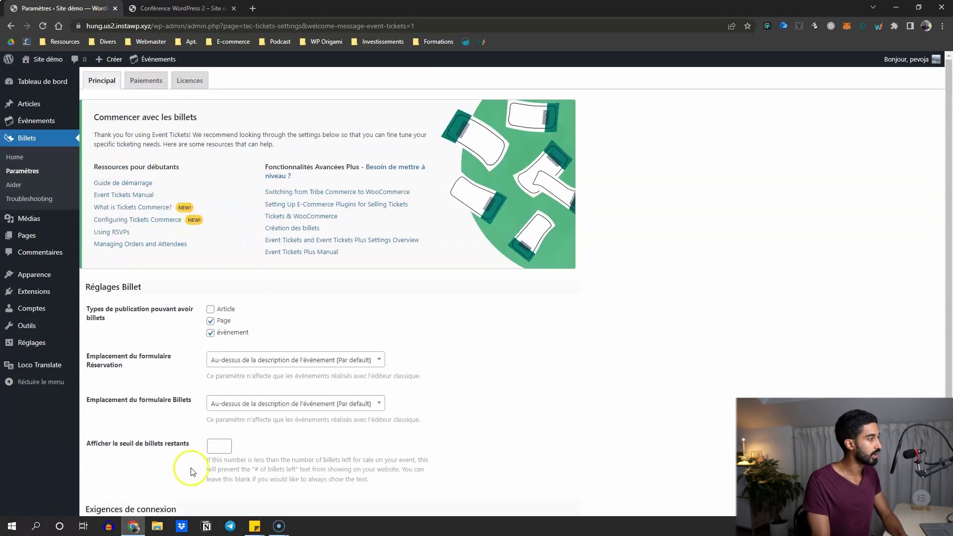
left_click(211, 321)
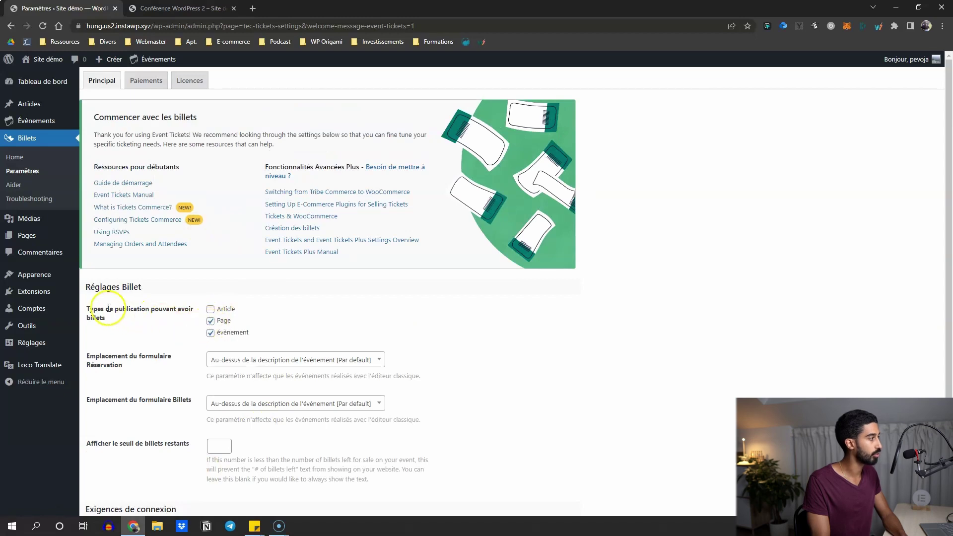
left_click_drag(108, 308, 110, 323)
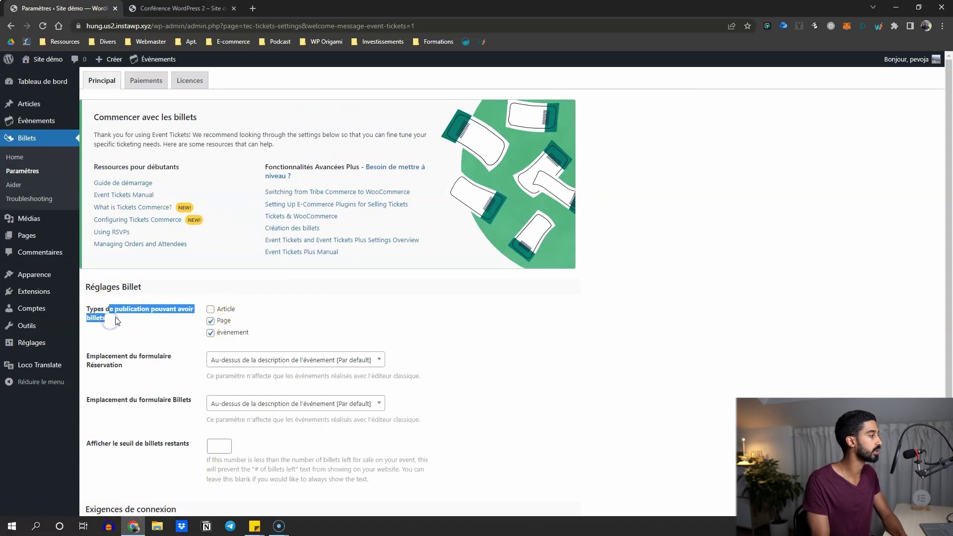
left_click(117, 319)
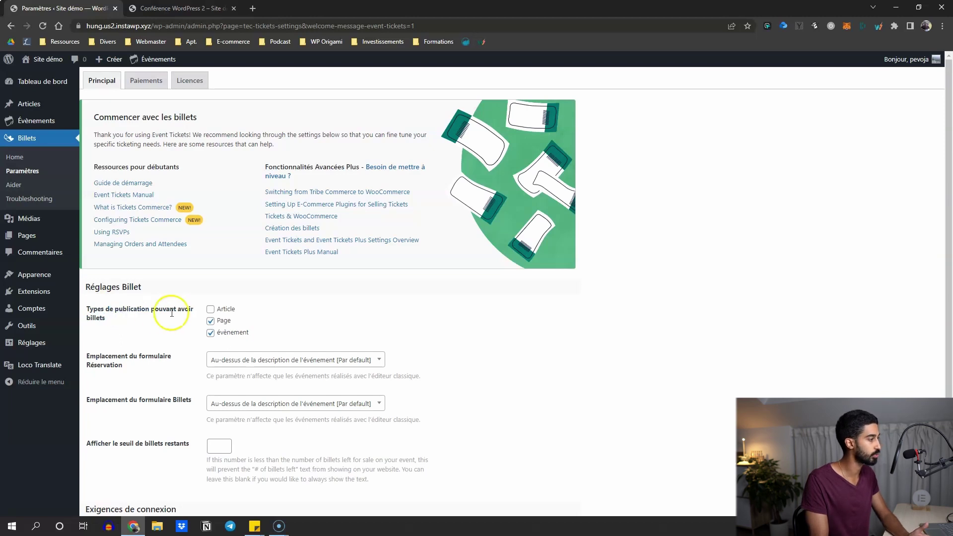
left_click(211, 321)
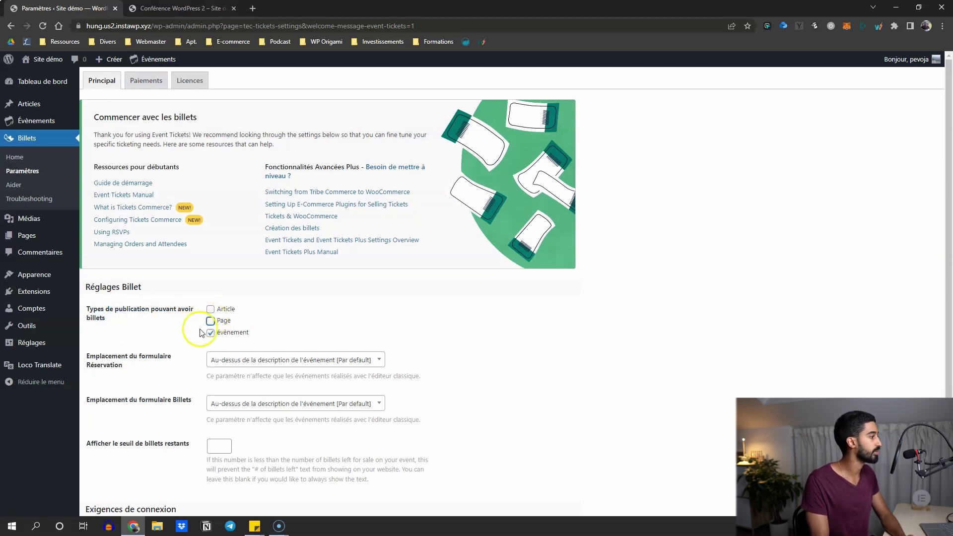
left_click(153, 331)
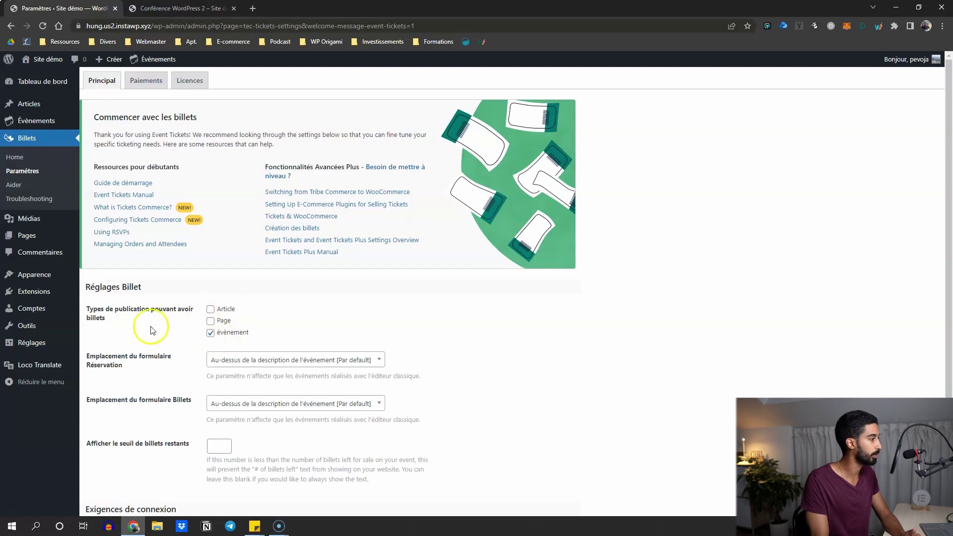
scroll(189, 347, "down", 2)
left_click(135, 499)
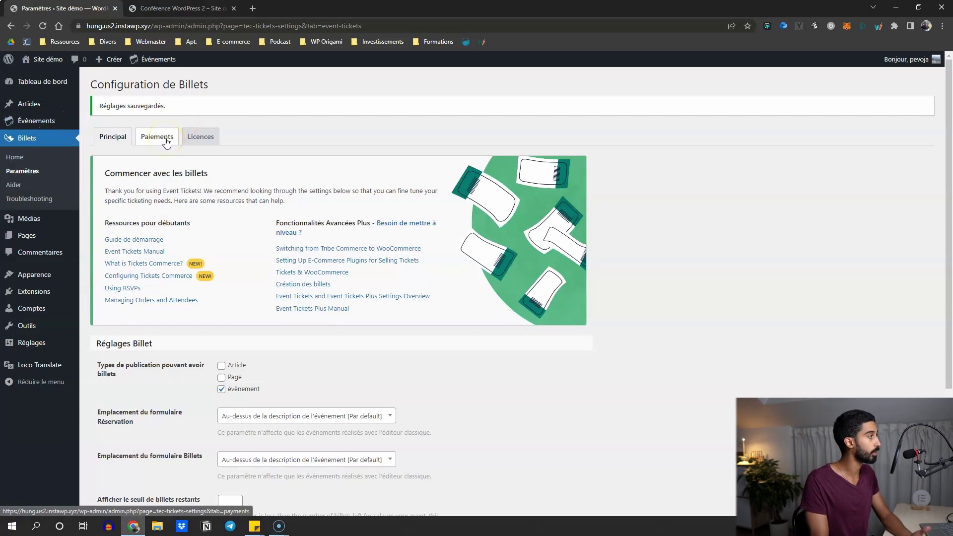
- Enable Tickets Commerce in the ticket payment settings, save the changes and open the Stripe gateway settings
left_click(158, 139)
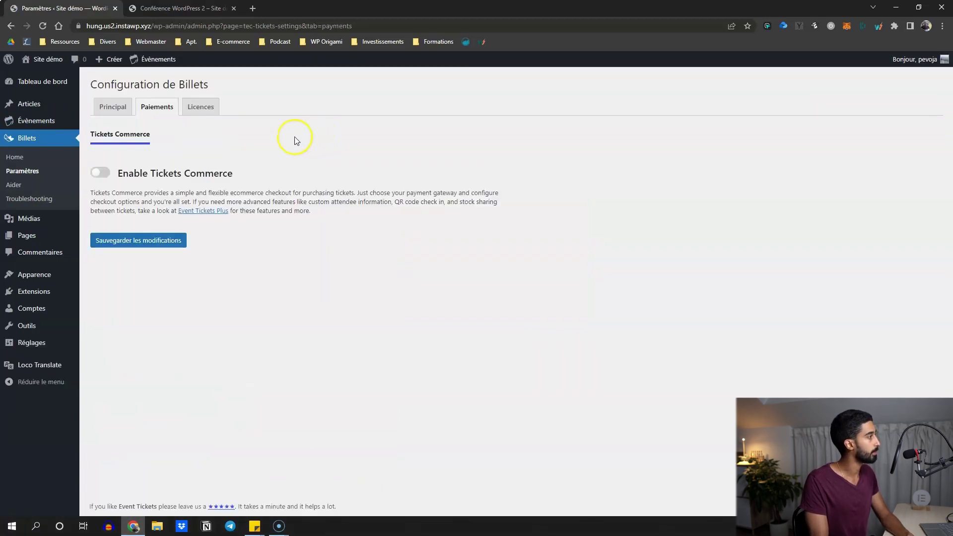
left_click(124, 240)
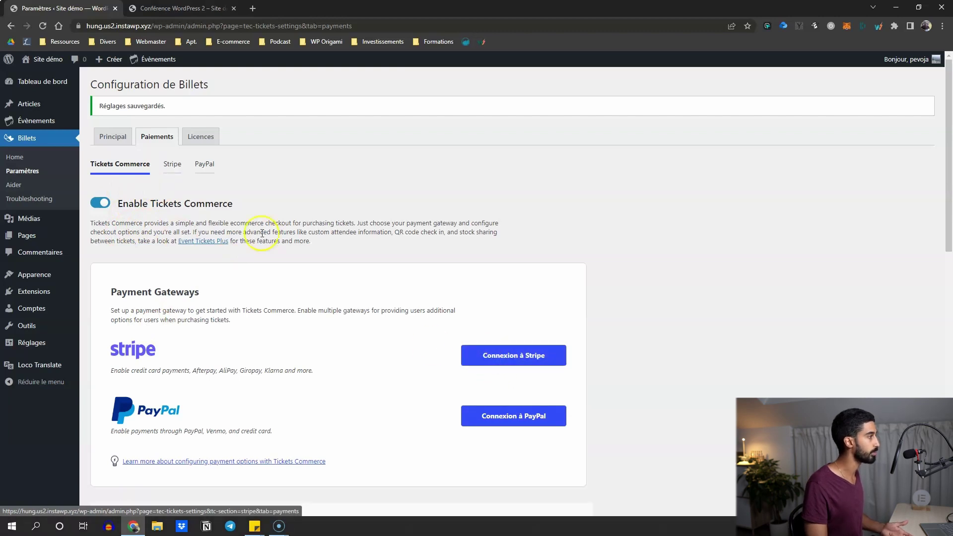
left_click(171, 166)
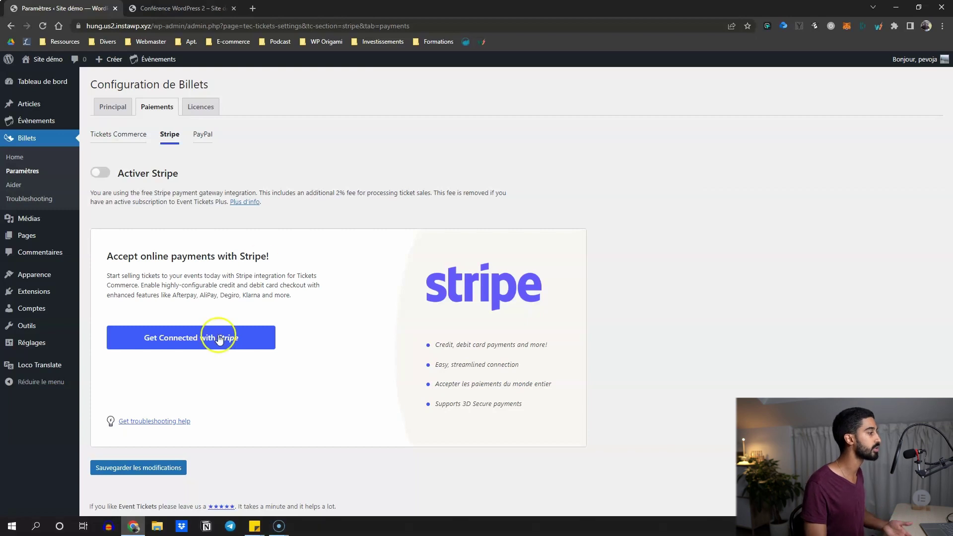
left_click(180, 347)
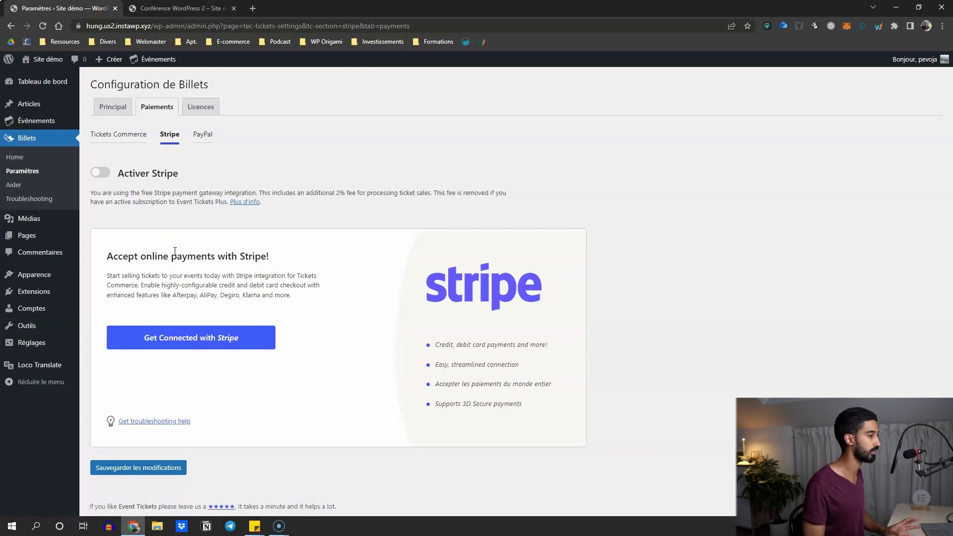
- Open the Conférence WordPress 2 event for editing and go to its Billets section
left_click(31, 124)
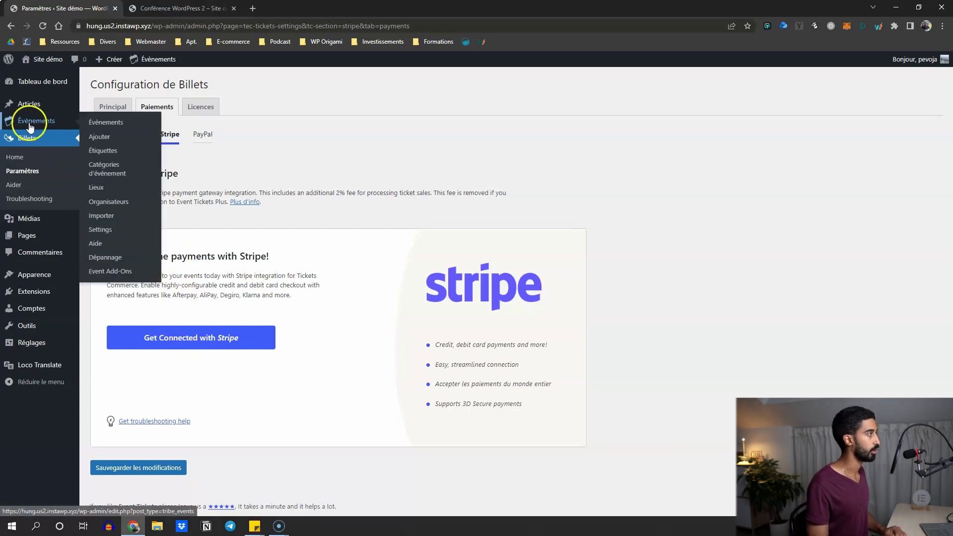
left_click(102, 133)
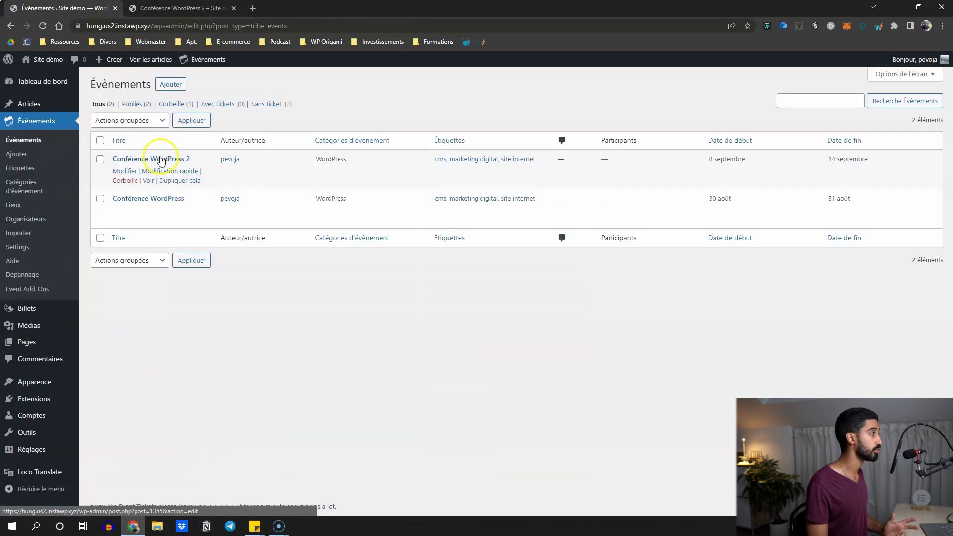
left_click(155, 159)
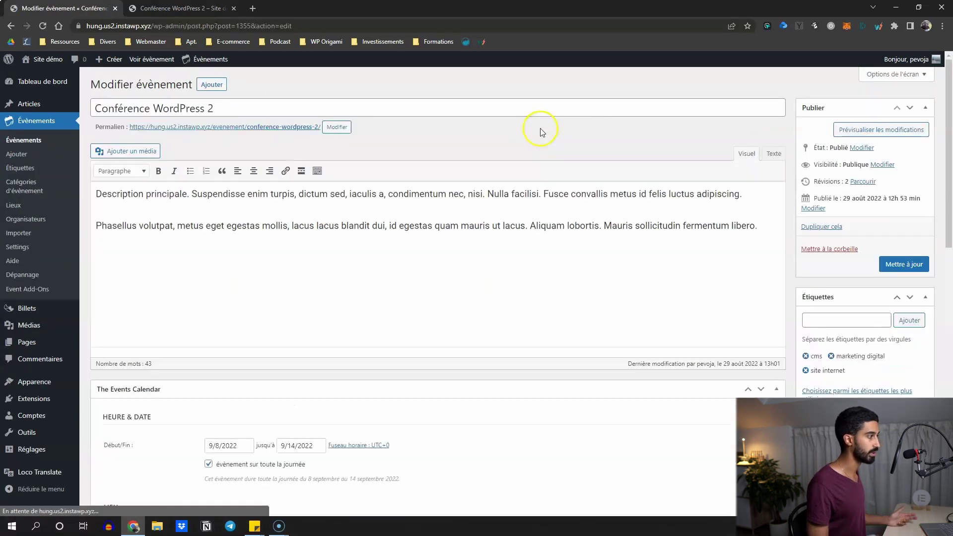
scroll(410, 236, "down", 5)
scroll(341, 269, "down", 6)
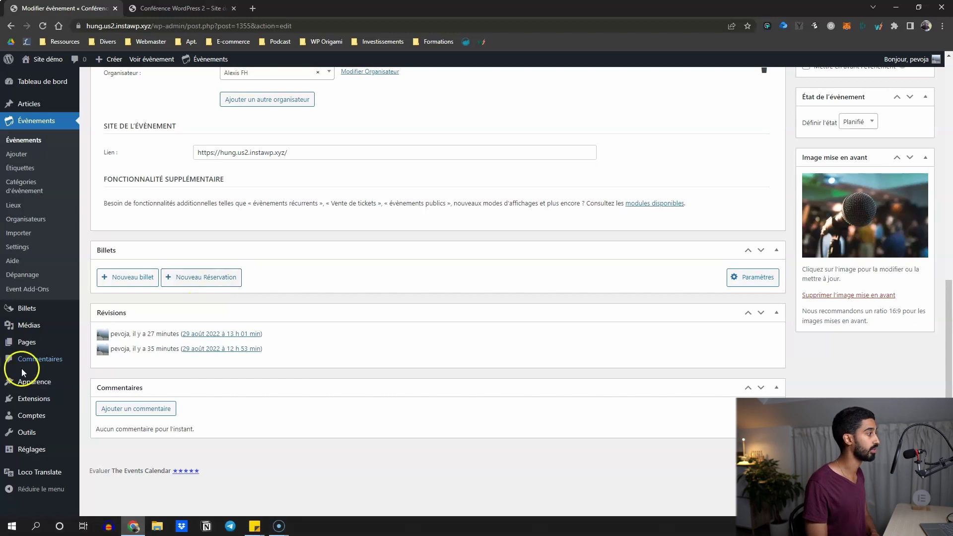
mouse_move(24, 474)
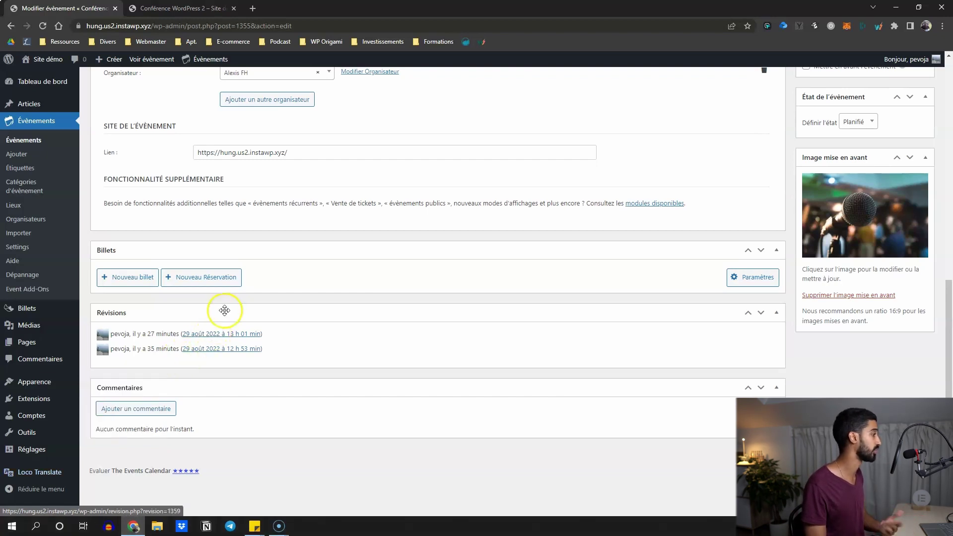
- Add a new reservation to the event with the type Standard and the placeholder description beginning "Vivamus consectetuer hendrerit lacus"
left_click(224, 278)
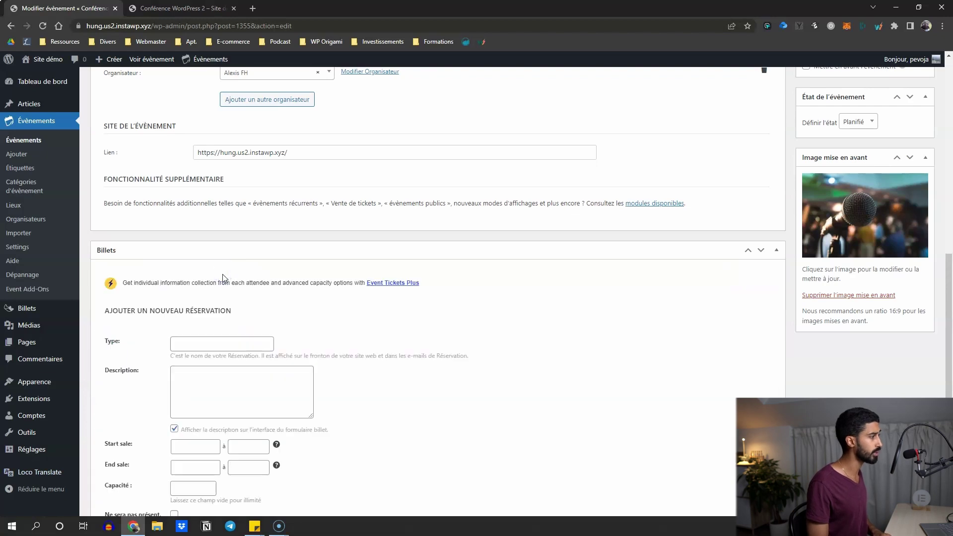
scroll(213, 275, "down", 2)
left_click(176, 242)
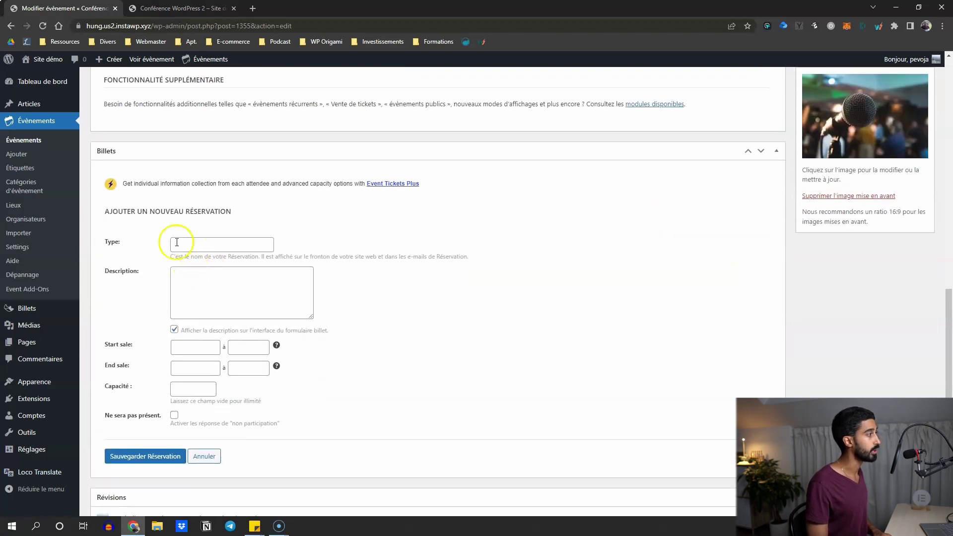
left_click(198, 242)
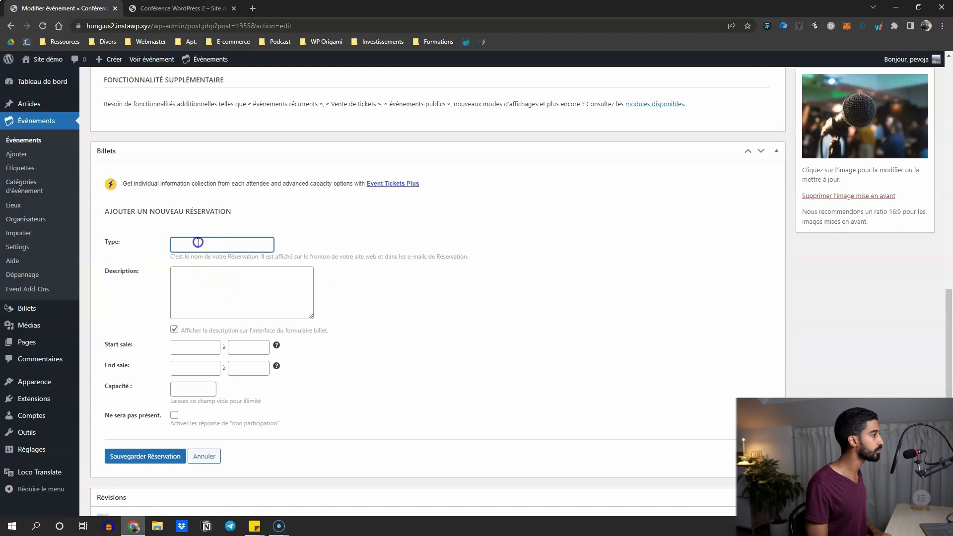
left_click(192, 282)
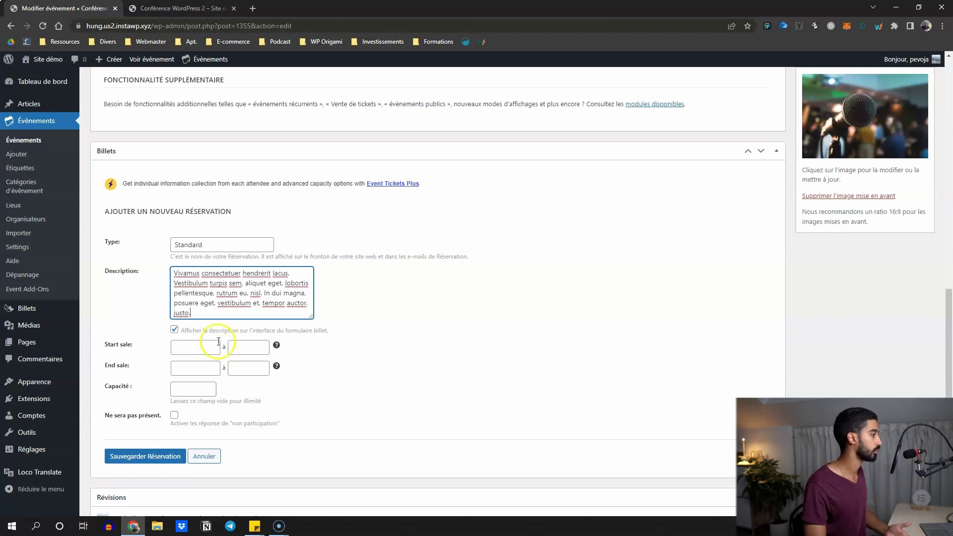
- Leave the reservation's sale dates empty, set its capacity to 50 and save the reservation
left_click(201, 348)
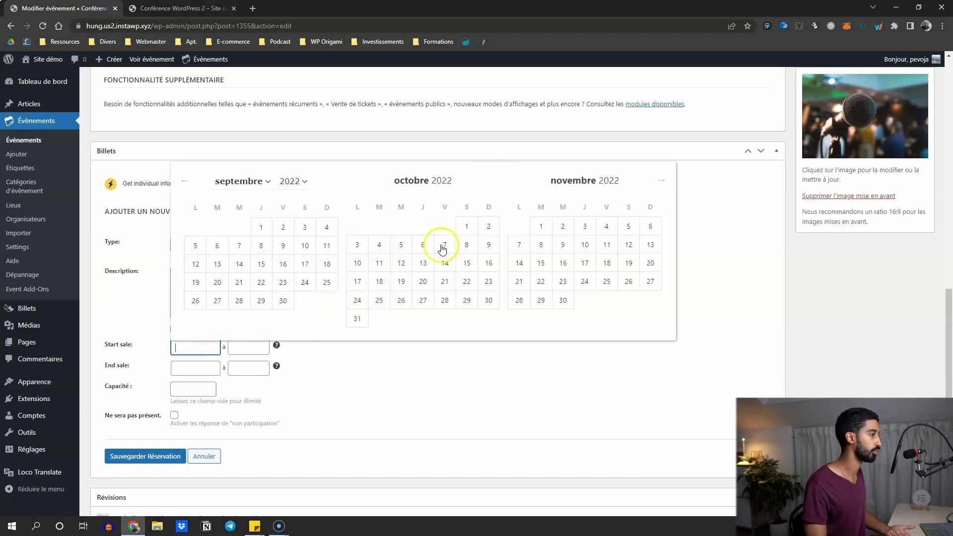
left_click(130, 315)
left_click(198, 388)
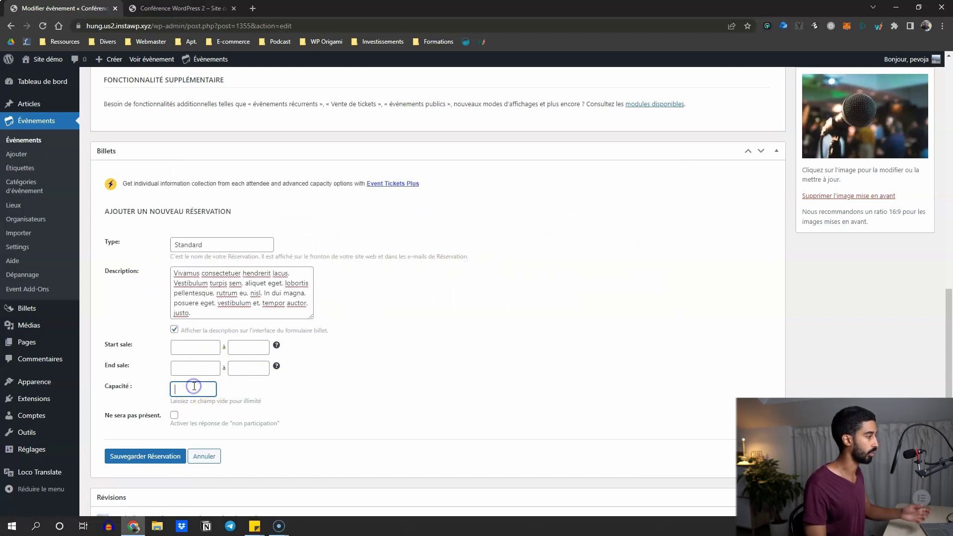
left_click(133, 439)
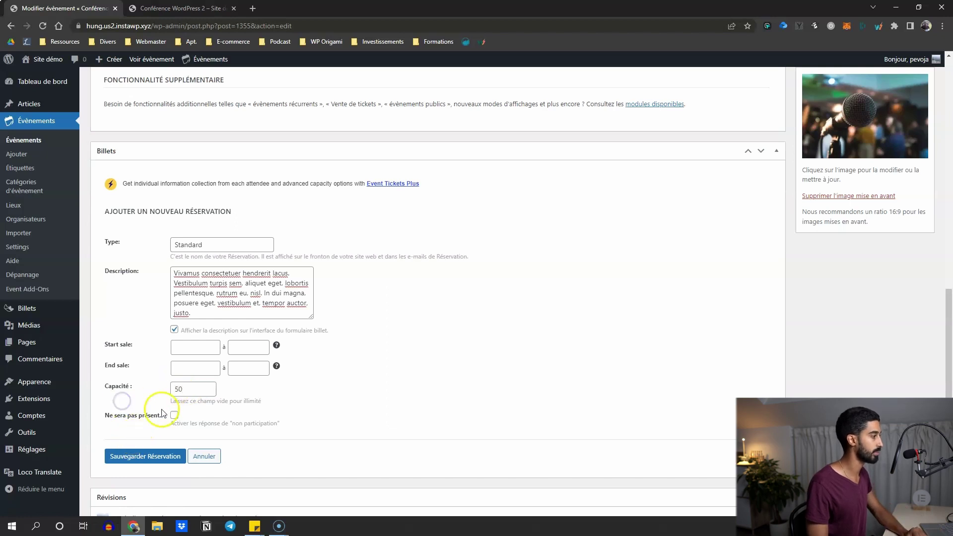
left_click(154, 457)
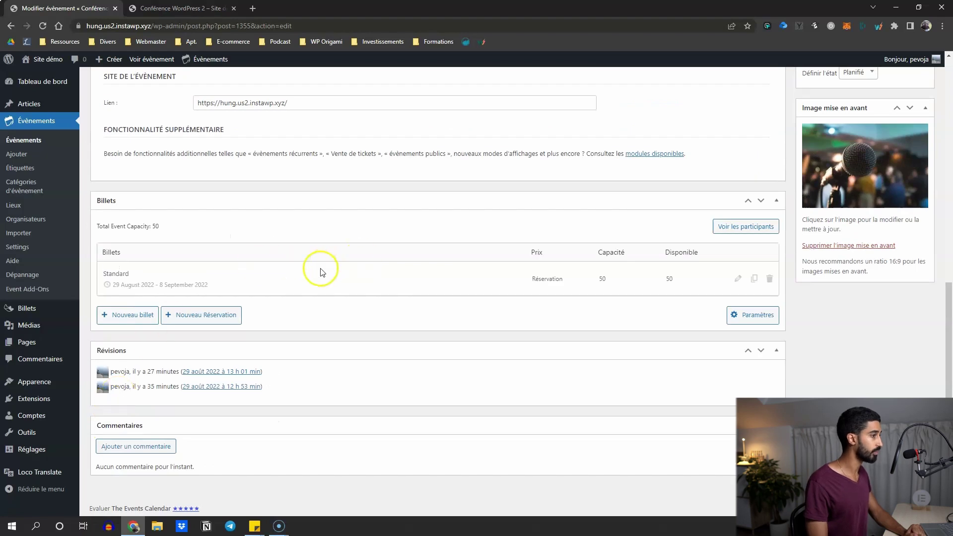
- Reload the Conférence WordPress 2 page and examine the Standard reservation block's description, participant count and remaining places
scroll(319, 270, "up", 2)
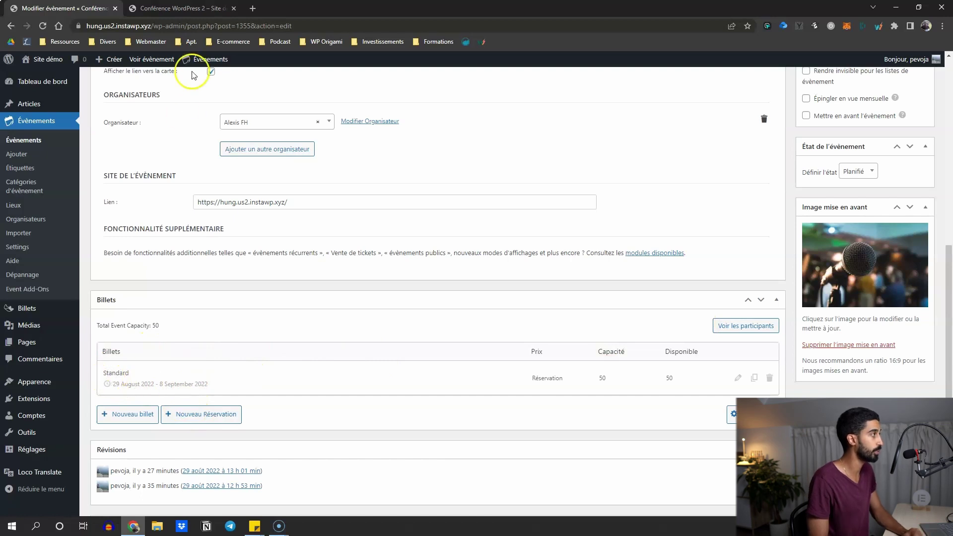
left_click(159, 9)
left_click(44, 26)
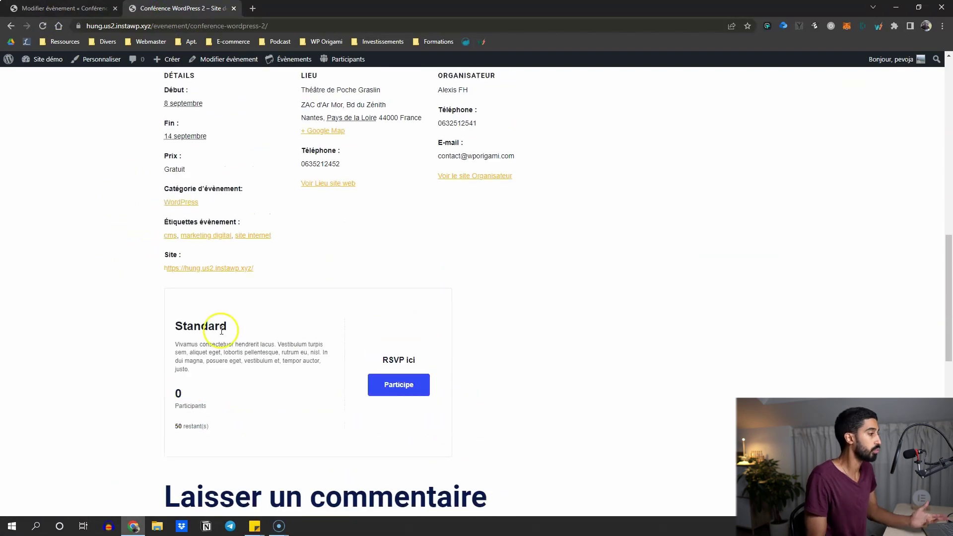
scroll(447, 308, "up", 3)
scroll(164, 278, "down", 4)
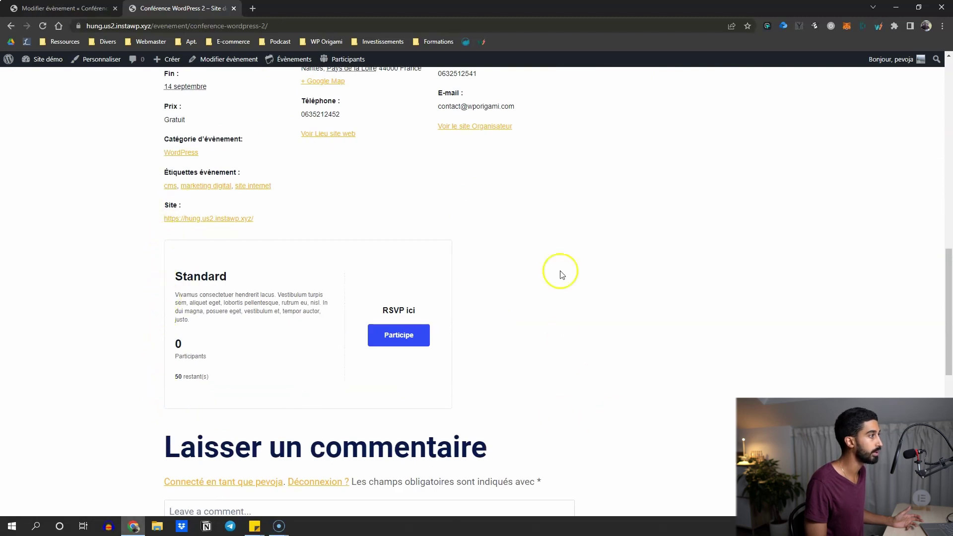
scroll(563, 347, "up", 6)
scroll(525, 162, "down", 9)
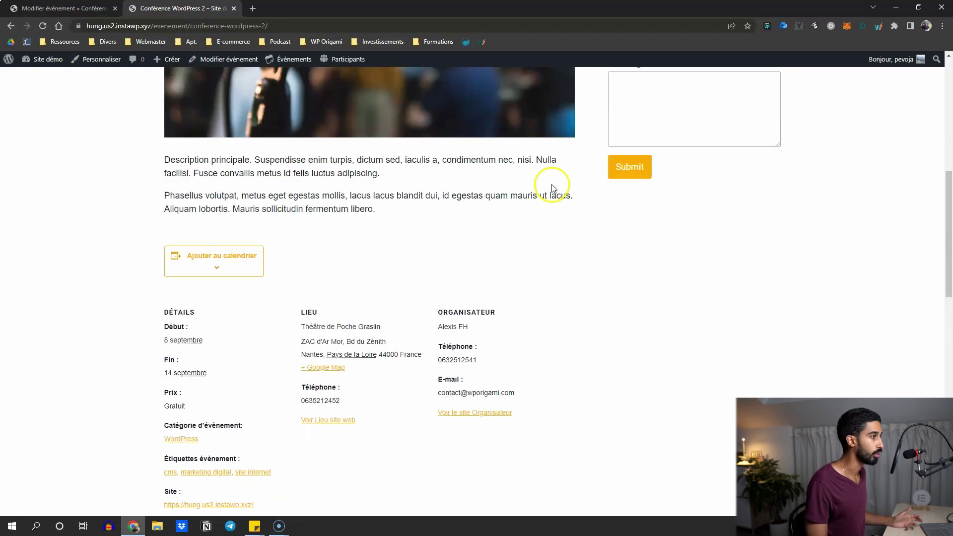
scroll(560, 213, "up", 2)
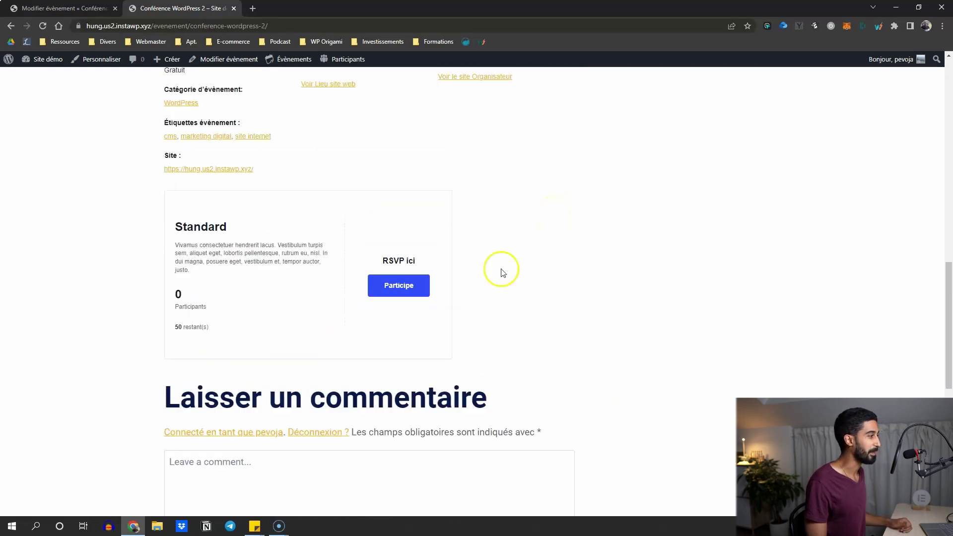
scroll(288, 312, "up", 2)
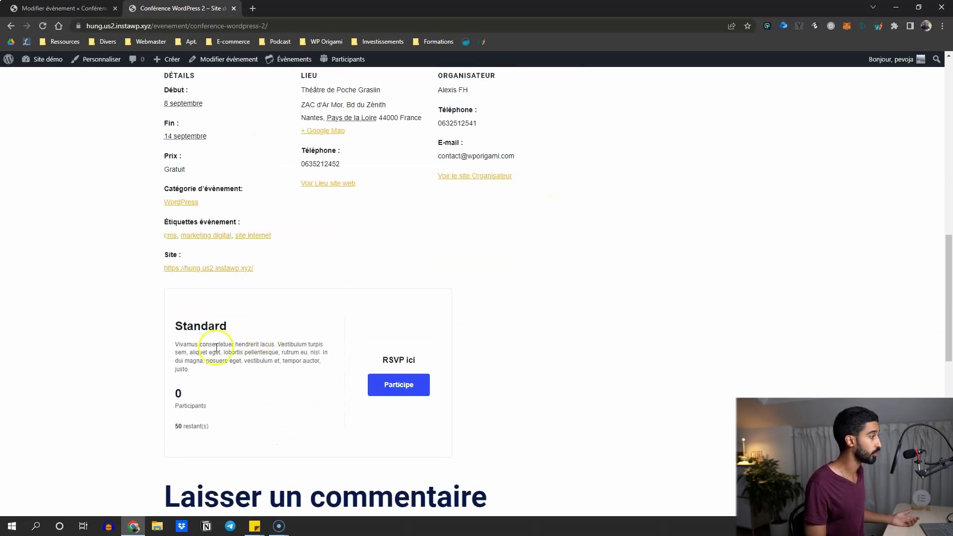
left_click_drag(195, 344, 210, 371)
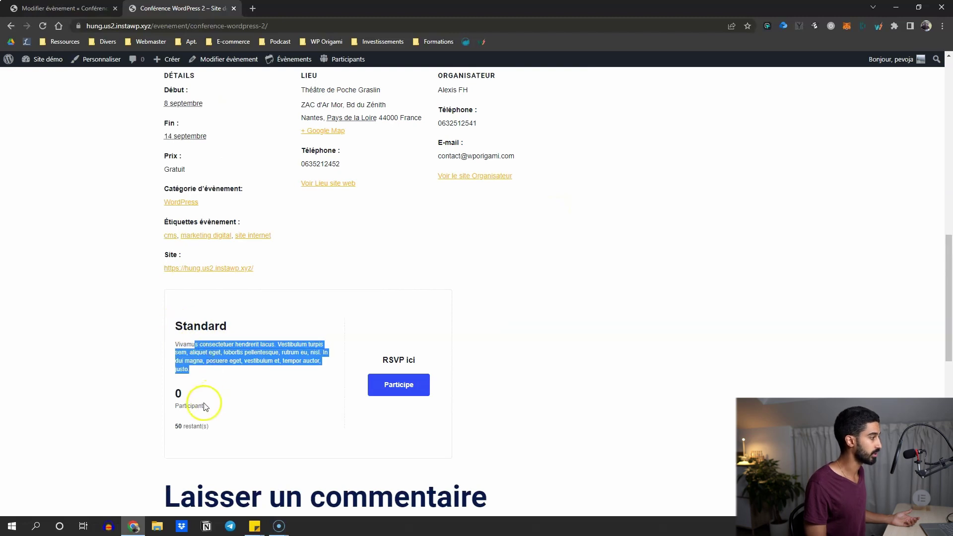
left_click_drag(203, 406, 169, 397)
left_click(190, 426)
double_click(197, 402)
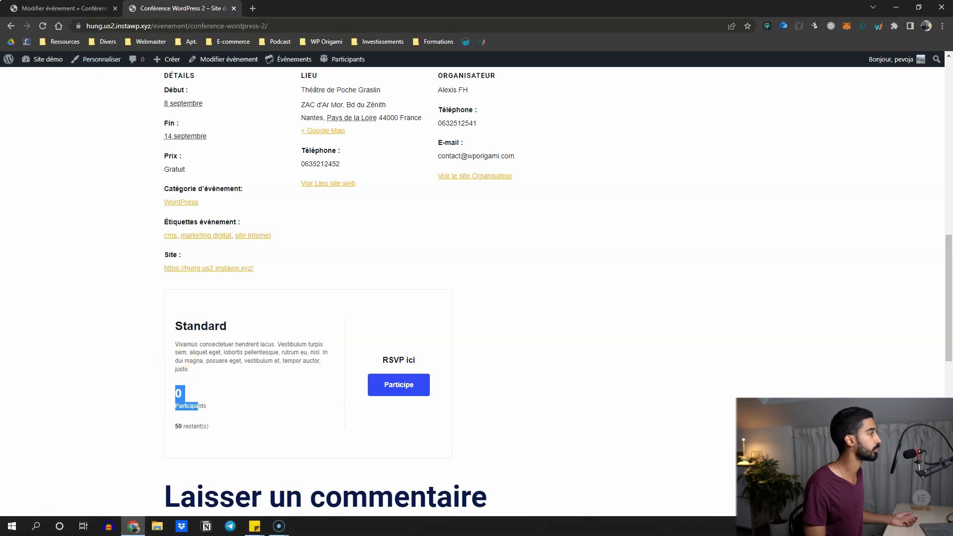
- Set the threshold for displaying remaining tickets to 3 in the ticket settings and save the changes
left_click(70, 8)
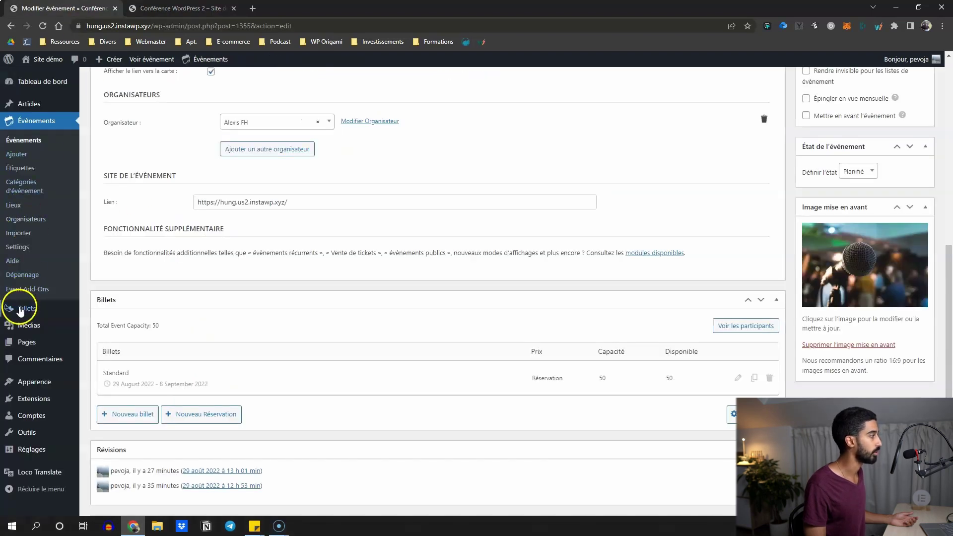
mouse_move(20, 307)
left_click(98, 329)
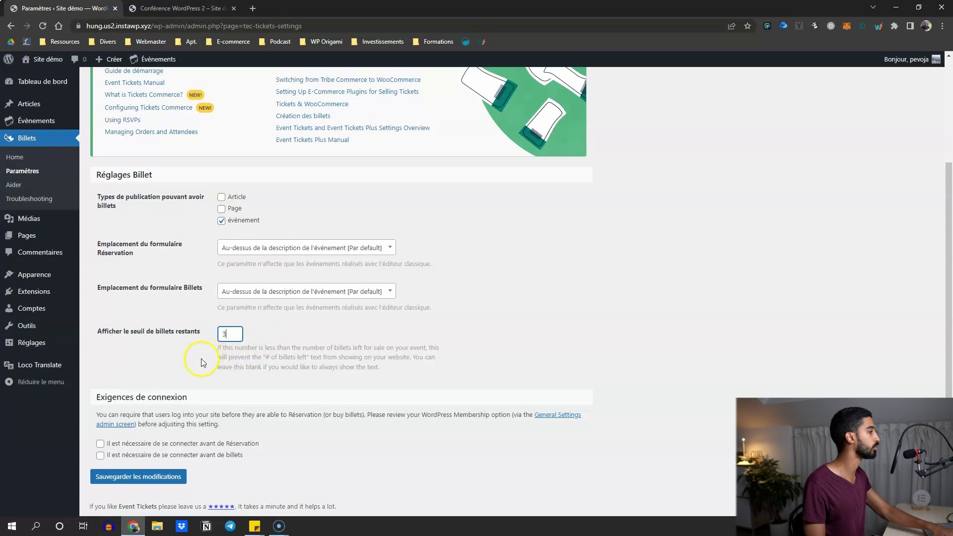
left_click(132, 474)
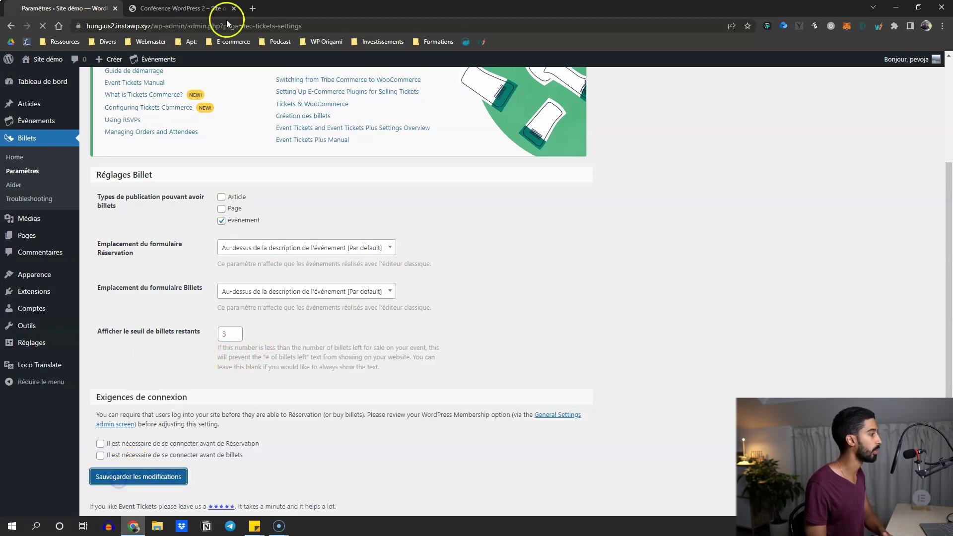
- Check the remaining-places text in the Standard reservation block on the event page against the threshold setting
left_click(226, 9)
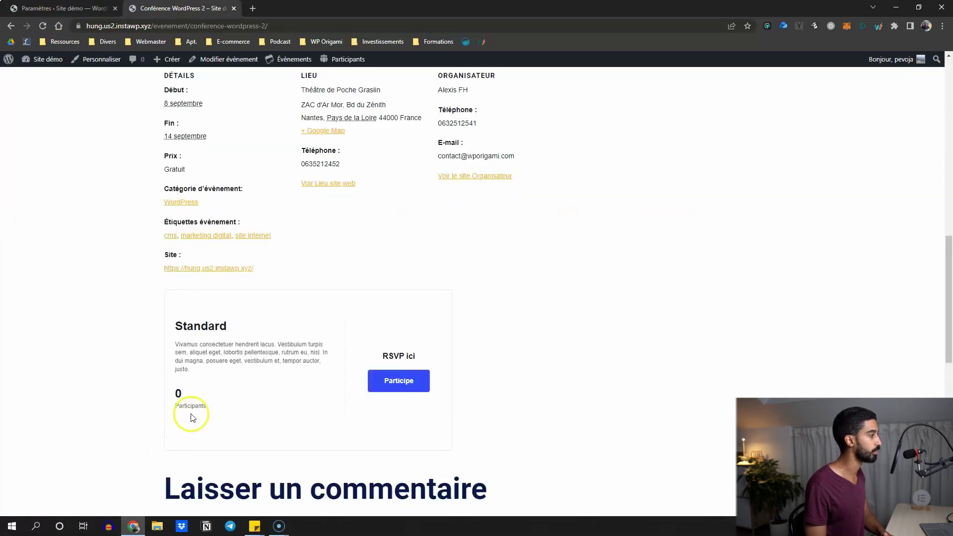
left_click_drag(184, 415, 211, 430)
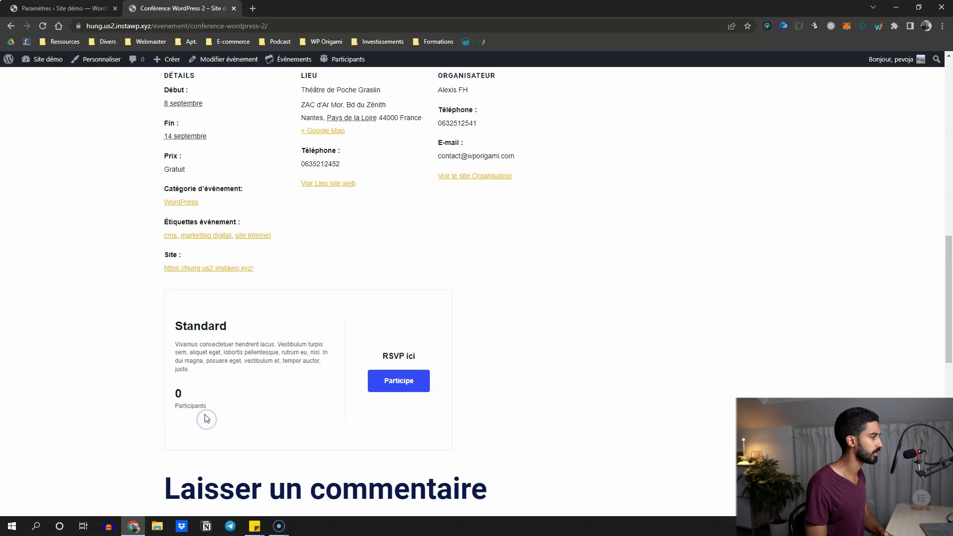
key("ctrl+shift+Tab")
scroll(209, 384, "down", 4)
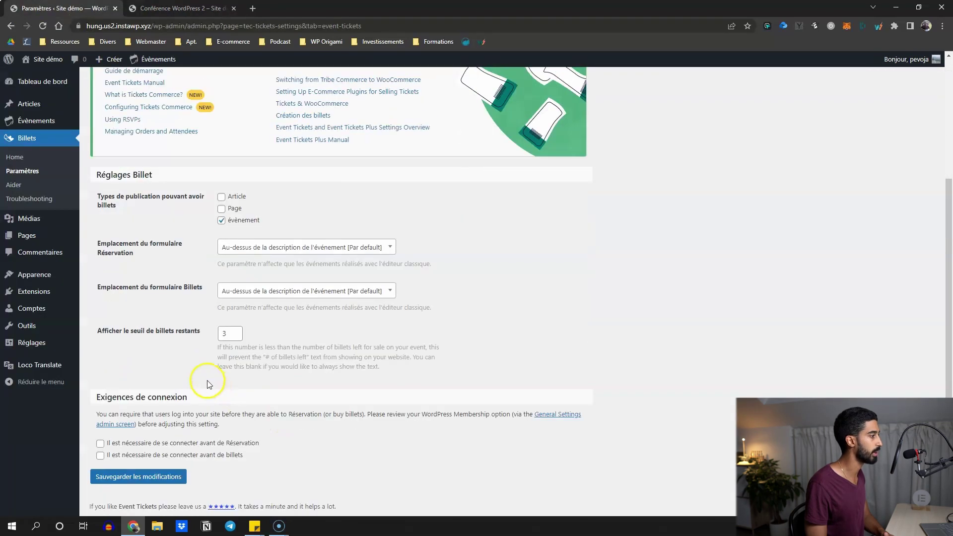
left_click(152, 8)
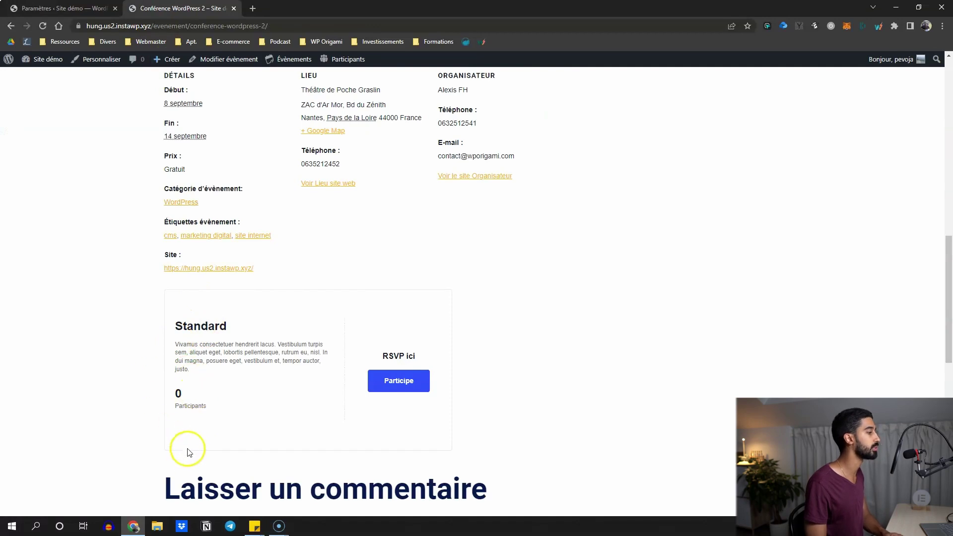
scroll(223, 412, "down", 1)
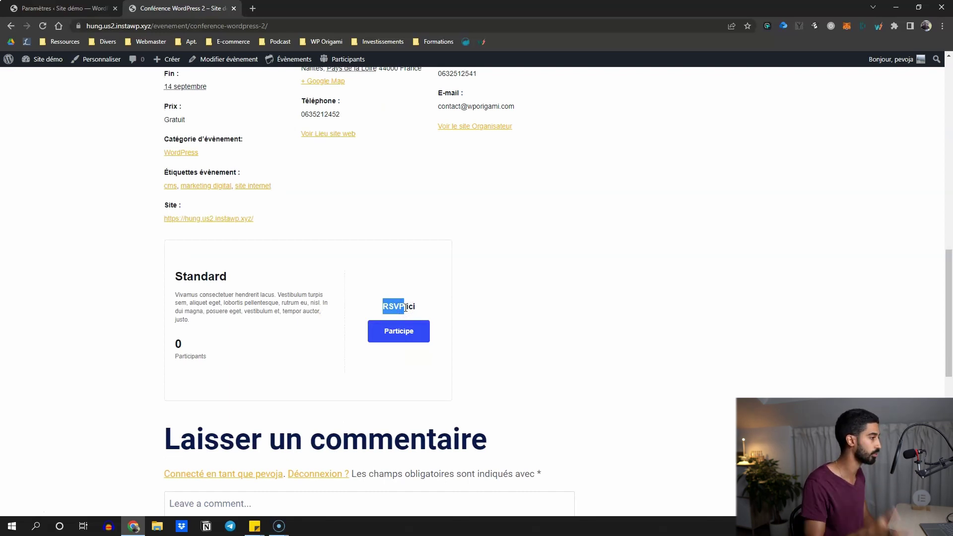
- Open the Standard reservation's participation form on the event page and examine its name, email and participant count fields
left_click_drag(418, 312, 393, 303)
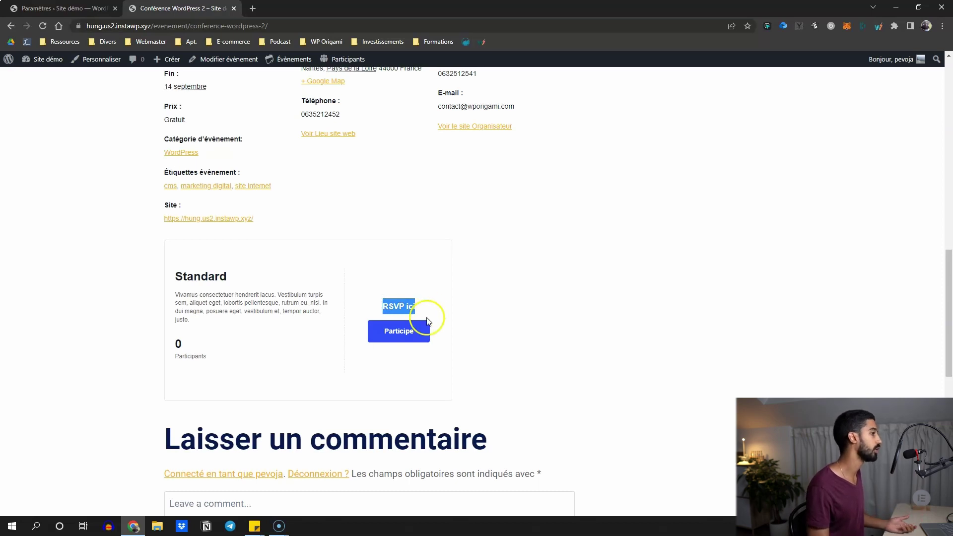
left_click(401, 332)
left_click(415, 300)
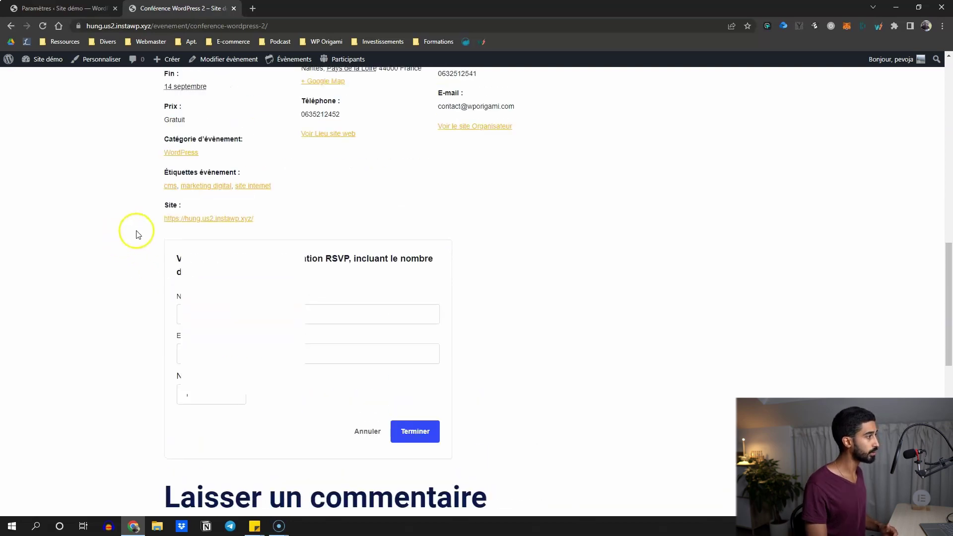
left_click_drag(949, 308, 950, 87)
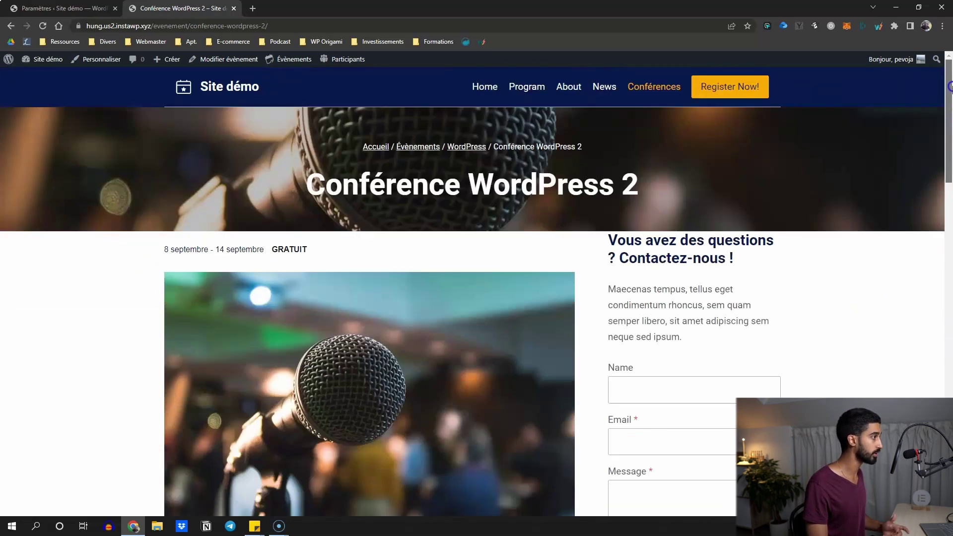
scroll(938, 129, "down", 15)
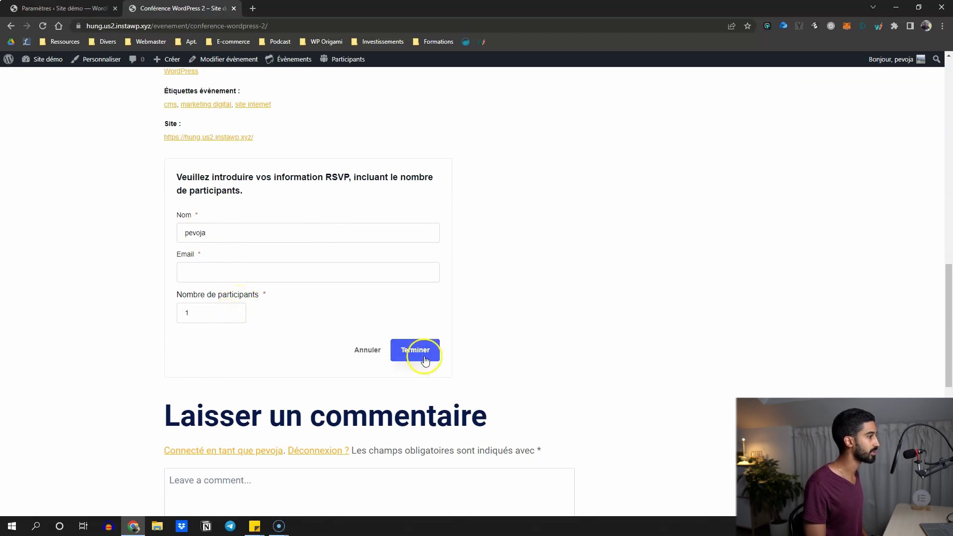
left_click(404, 351)
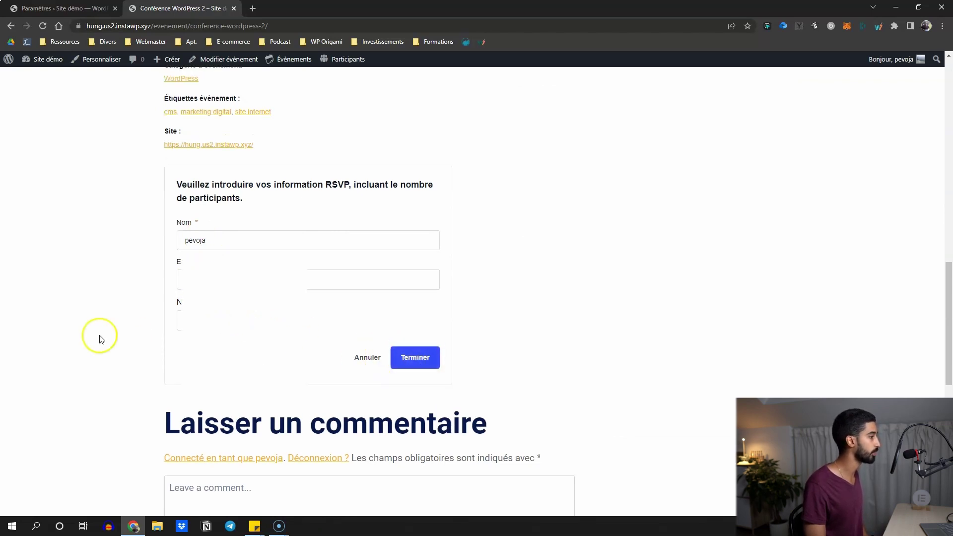
scroll(98, 336, "up", 4)
key("ctrl+Page_Up")
scroll(219, 164, "up", 4)
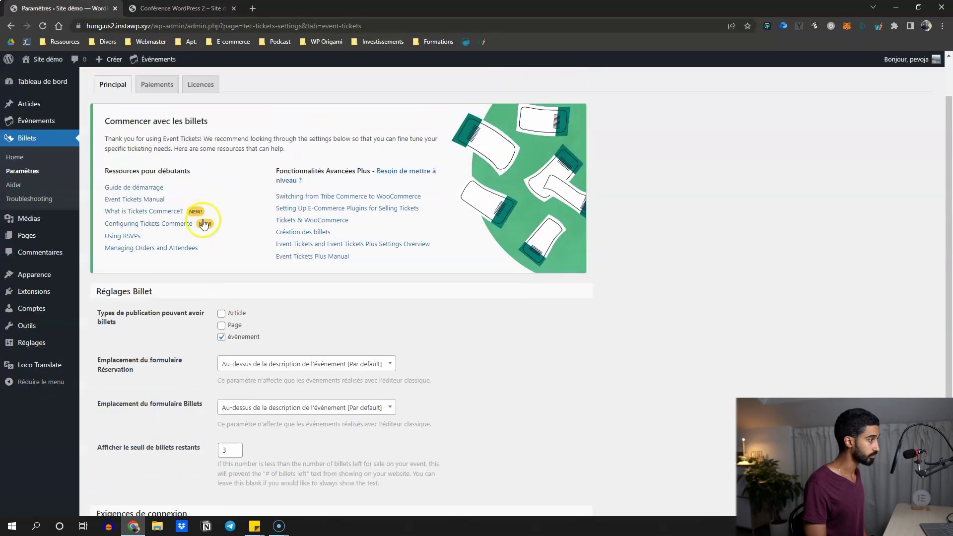
left_click(160, 11)
scroll(138, 213, "down", 4)
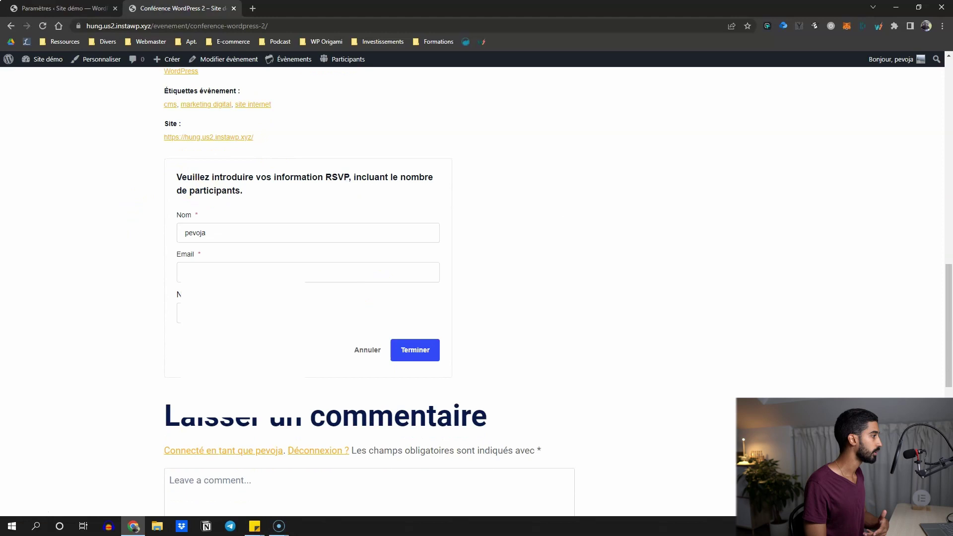
- Edit Conférence WordPress 2 and add a new ticket of type Billet VIP with the description "Vestibulum ullamcorper mauris at ligula."
left_click(230, 60)
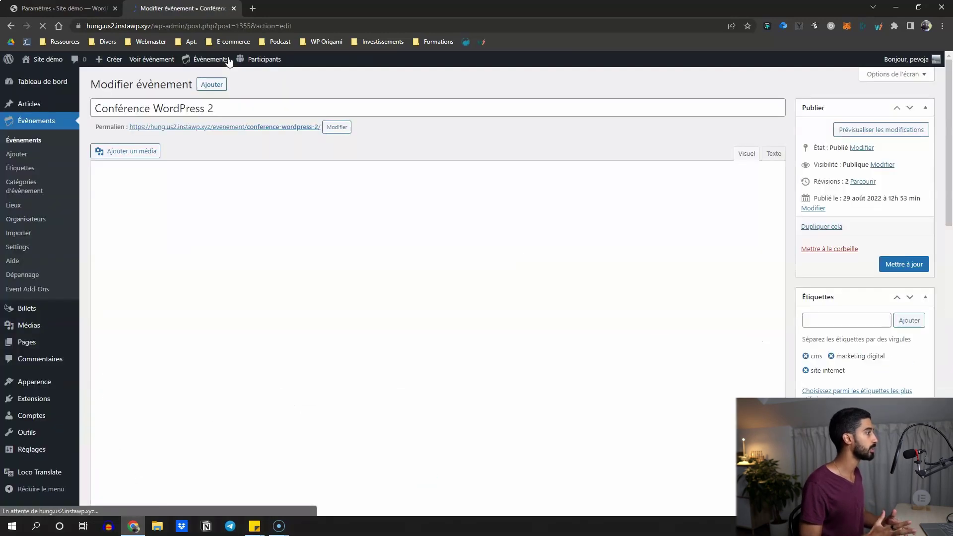
scroll(248, 181, "down", 1)
scroll(248, 181, "down", 10)
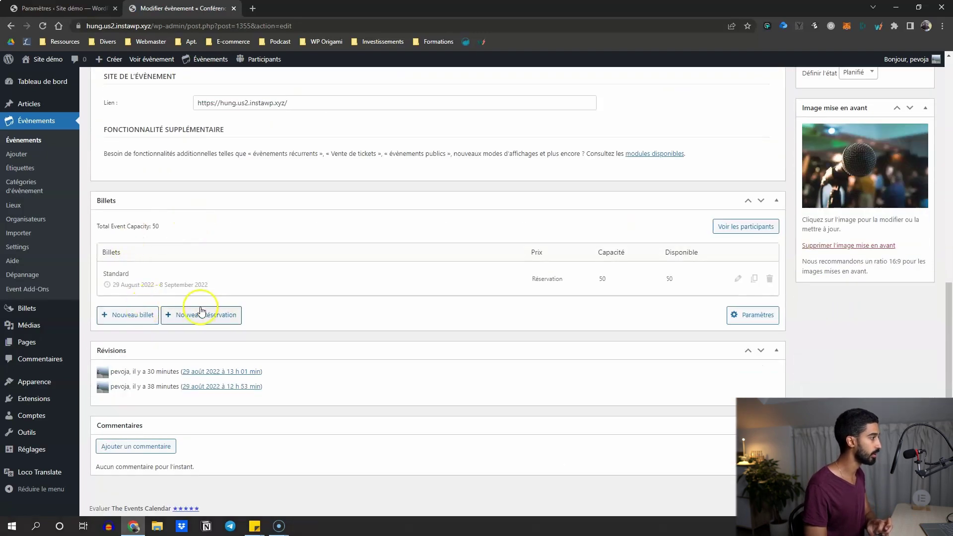
left_click(133, 316)
left_click(188, 300)
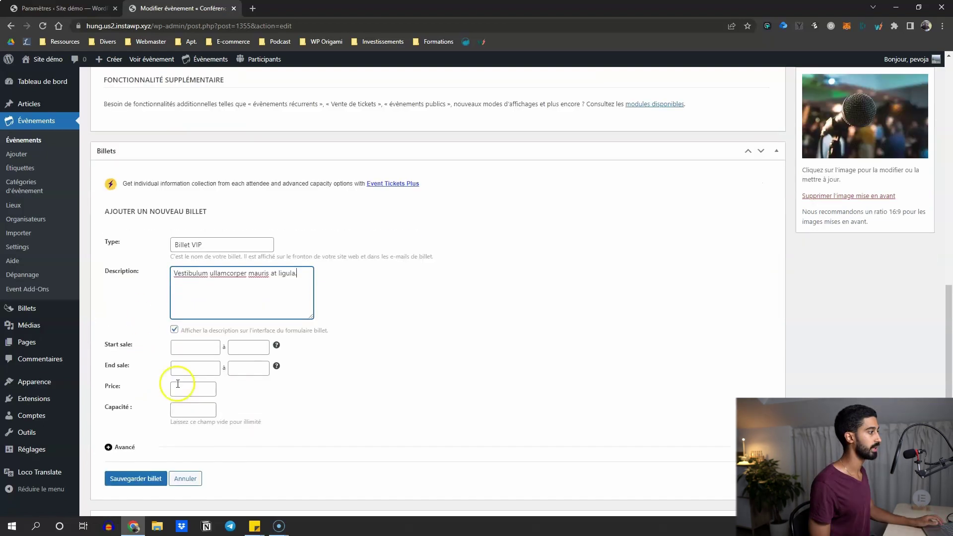
- Set the Billet VIP ticket's price to 20 and its capacity to 10
left_click(177, 389)
type("20")
left_click(197, 411)
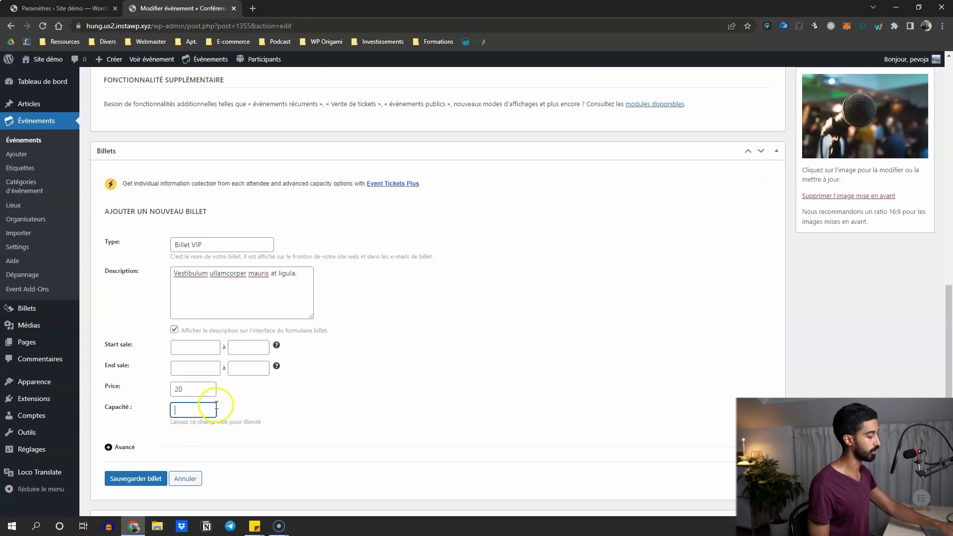
type("10")
left_click(141, 423)
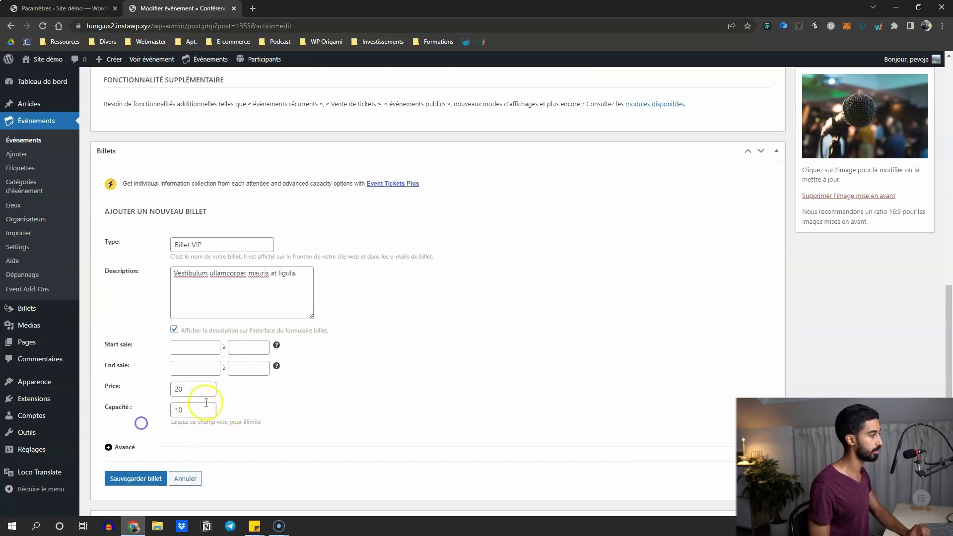
- Expand the Billet VIP ticket's advanced options to check the SKU field, and save the ticket
scroll(204, 328, "up", 2)
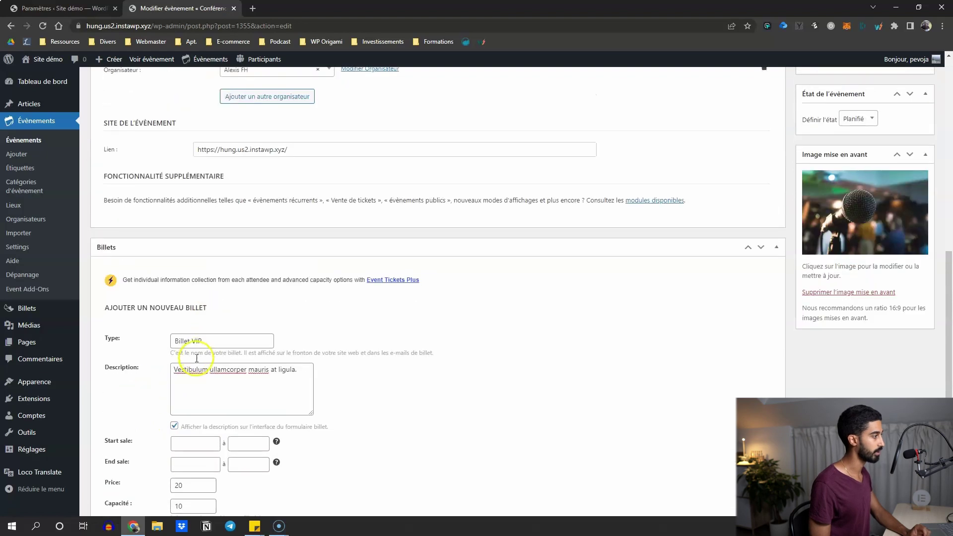
scroll(194, 323, "down", 3)
scroll(149, 337, "down", 1)
left_click(113, 350)
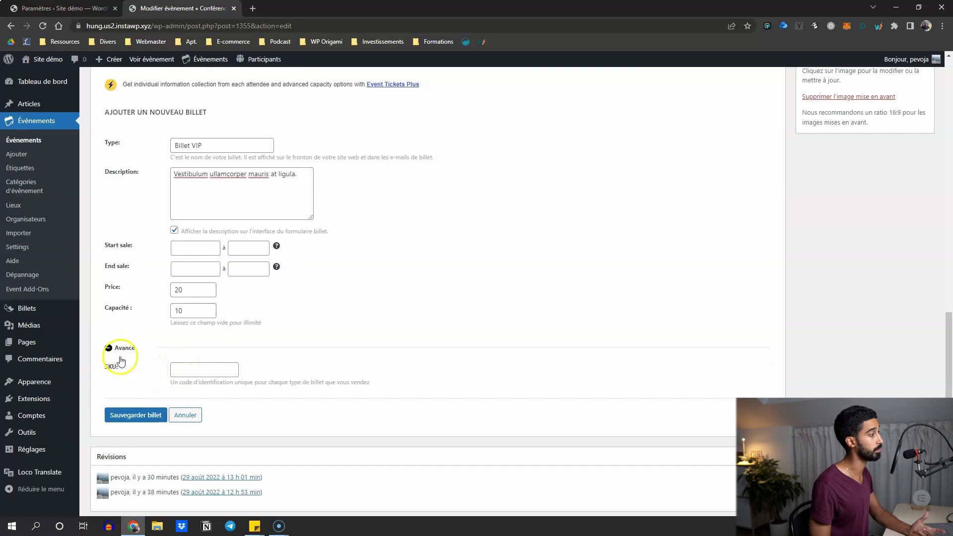
left_click(120, 357)
left_click(130, 379)
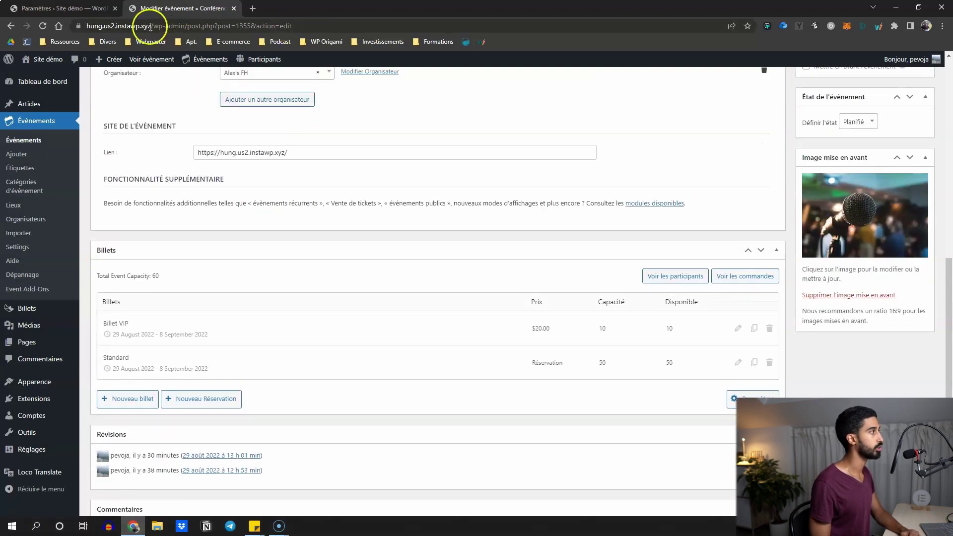
- View the published Conférence WordPress 2 page and examine its Standard reservation and Billet VIP ticket blocks
scroll(844, 173, "up", 10)
left_click(287, 127)
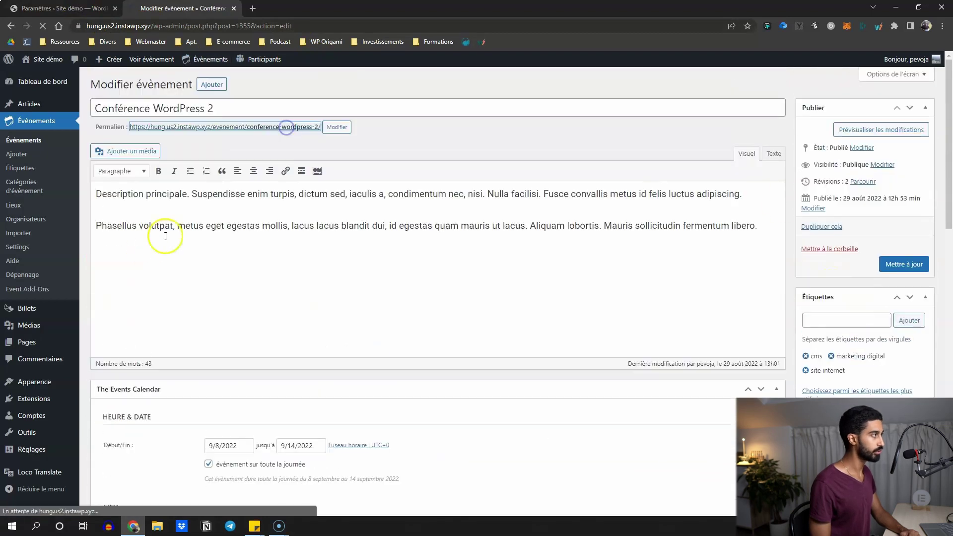
scroll(154, 243, "down", 2)
scroll(148, 258, "down", 6)
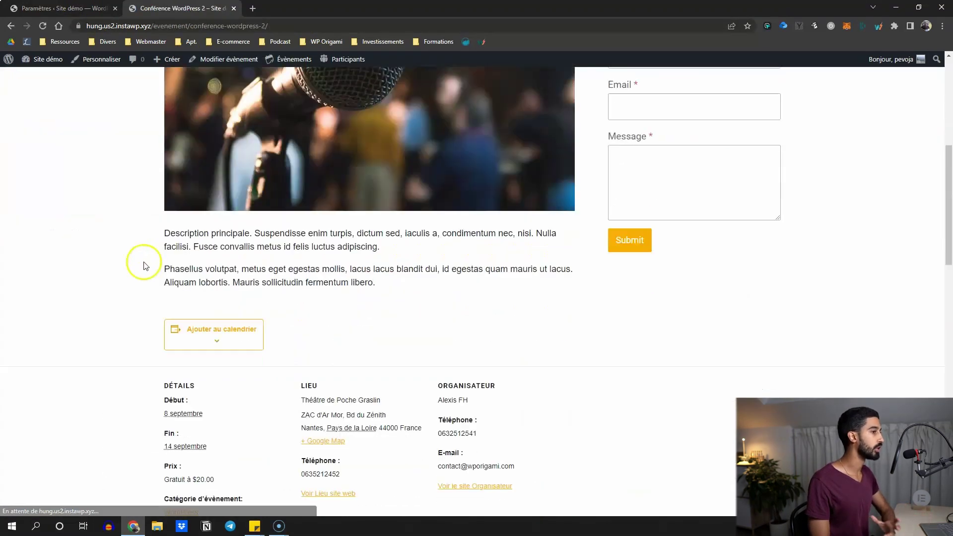
scroll(144, 258, "down", 10)
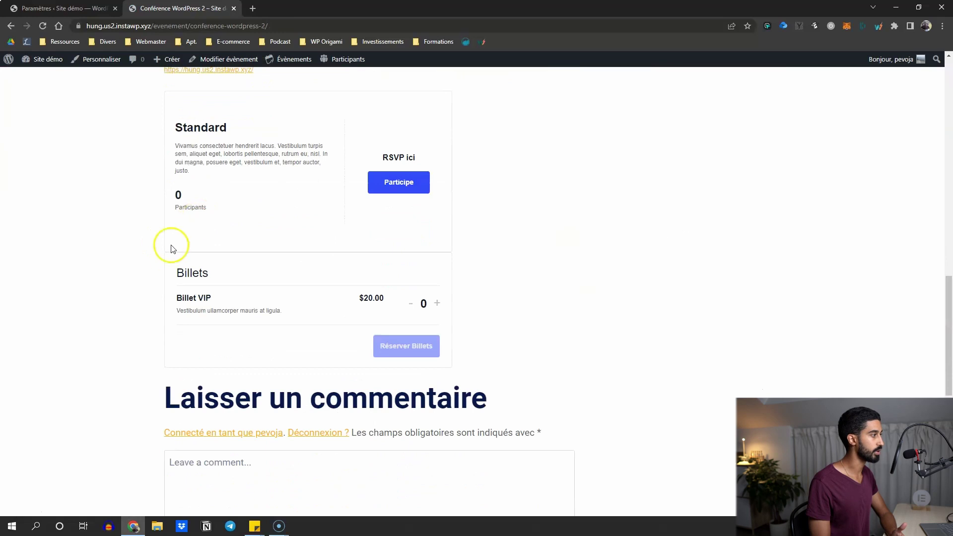
scroll(198, 317, "up", 2)
scroll(298, 332, "down", 2)
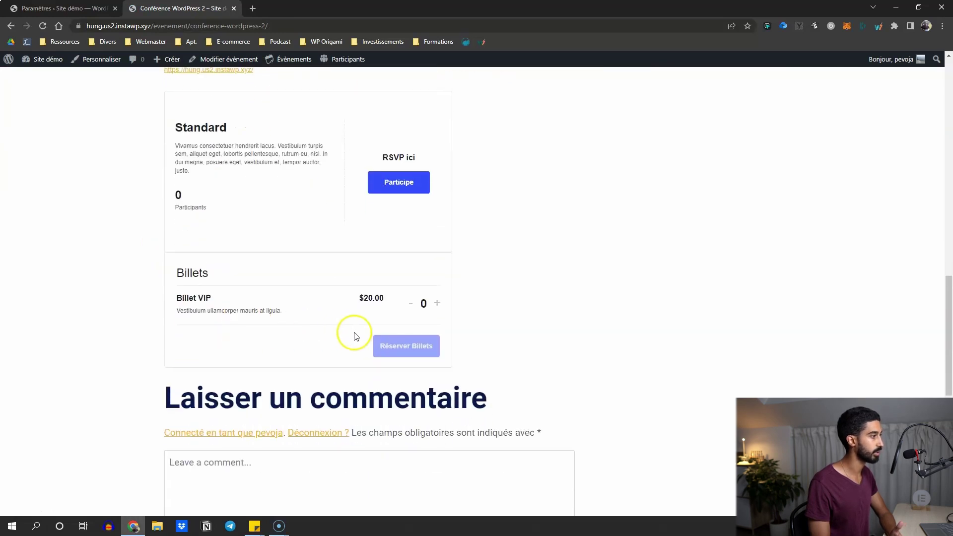
- Choose two Billet VIP tickets on the event page and reserve them to reach the checkout
left_click(438, 304)
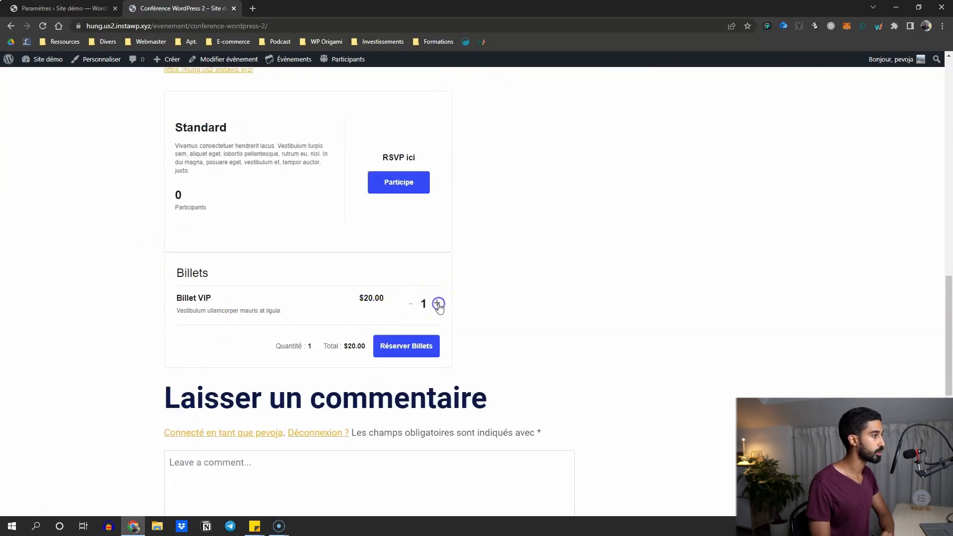
left_click(436, 302)
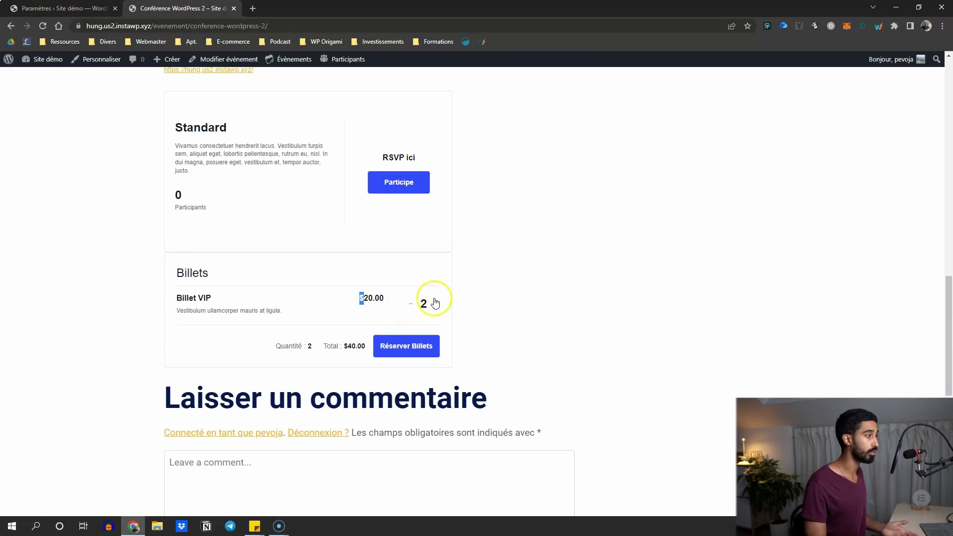
left_click(406, 344)
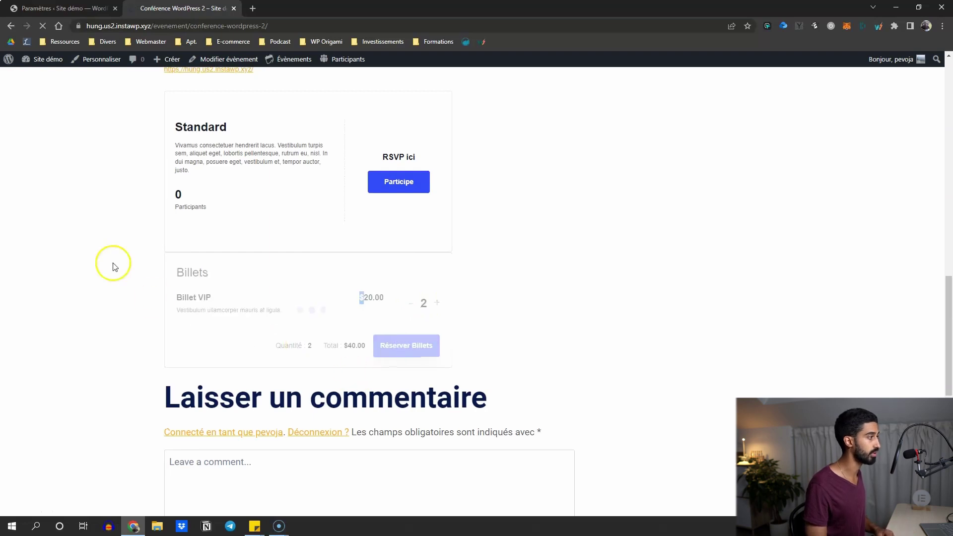
- Examine the order summary and the payment notice on the Tickets Checkout page
scroll(142, 258, "down", 1)
scroll(245, 288, "down", 3)
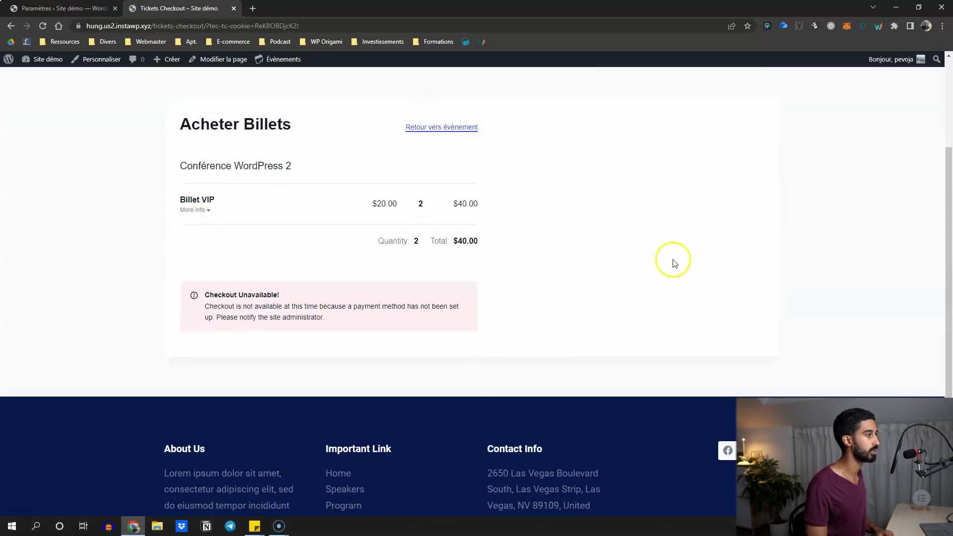
scroll(156, 298, "up", 2)
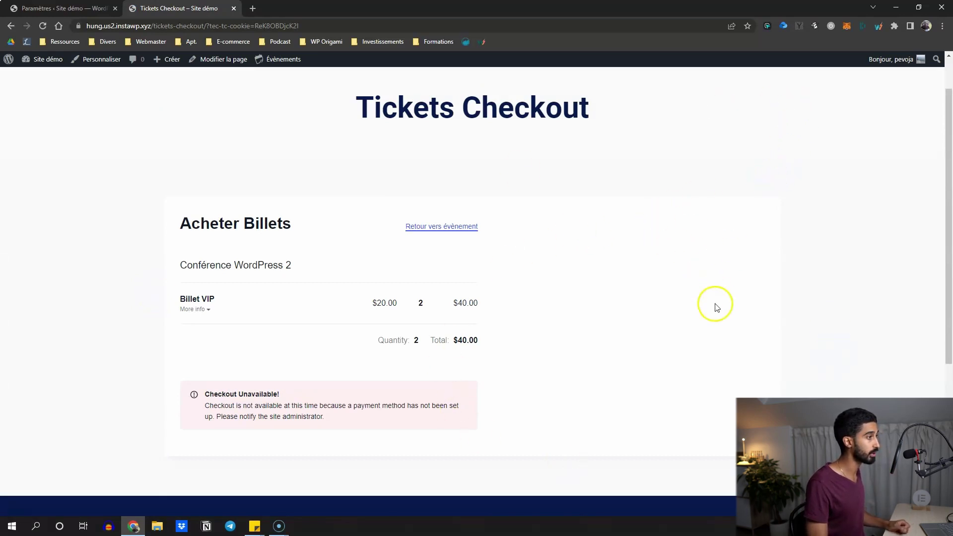
scroll(531, 259, "up", 1)
scroll(485, 245, "down", 1)
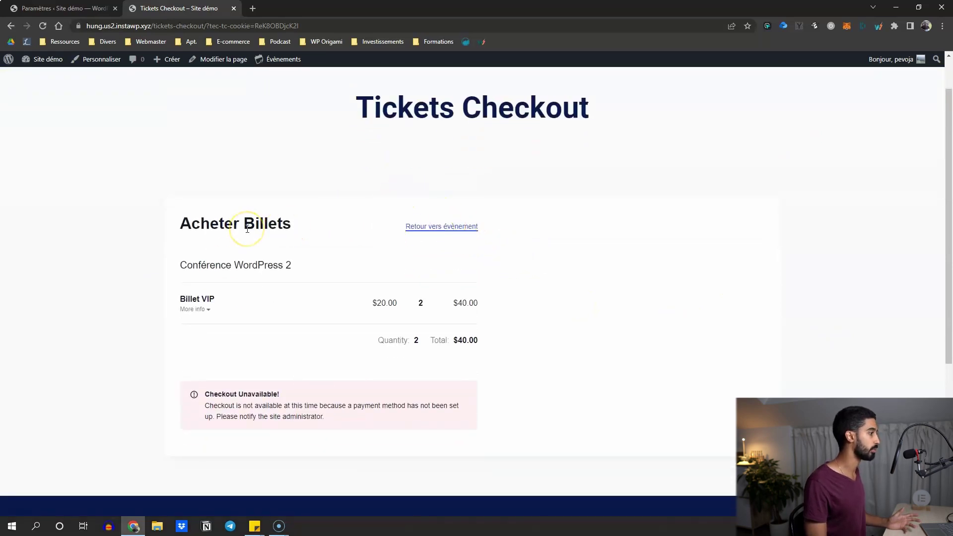
left_click_drag(209, 394, 286, 414)
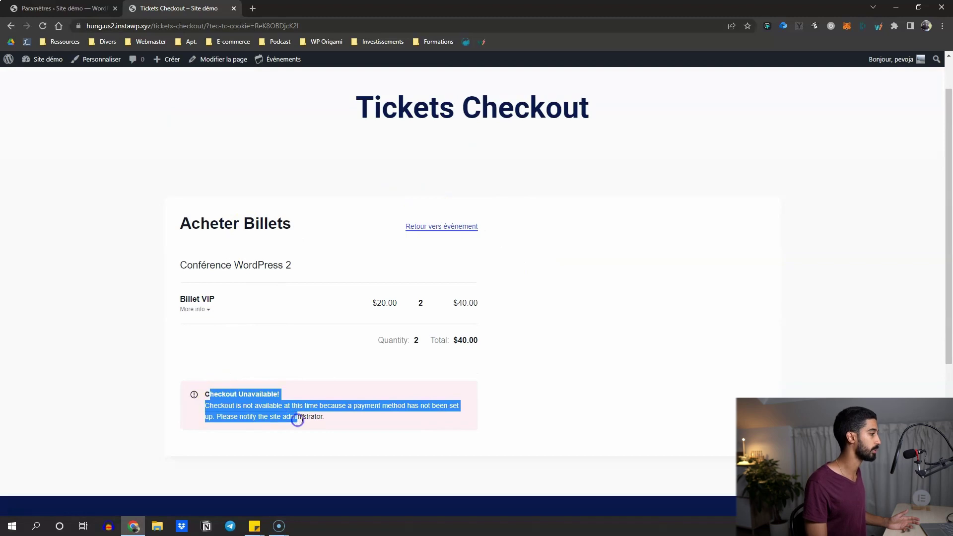
left_click(296, 374)
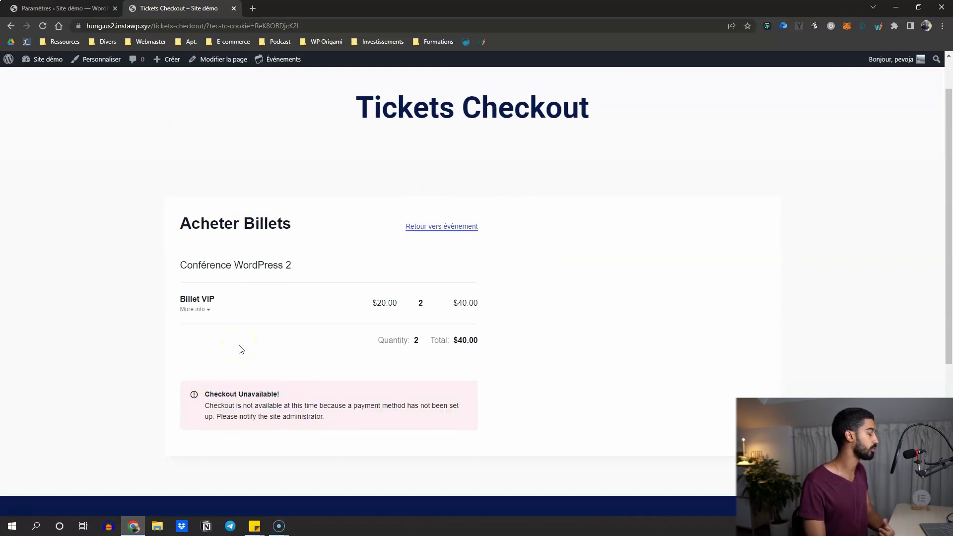
- Find the Tickets Checkout page in the site's pages list and open it for editing to inspect its shortcode block
mouse_move(50, 64)
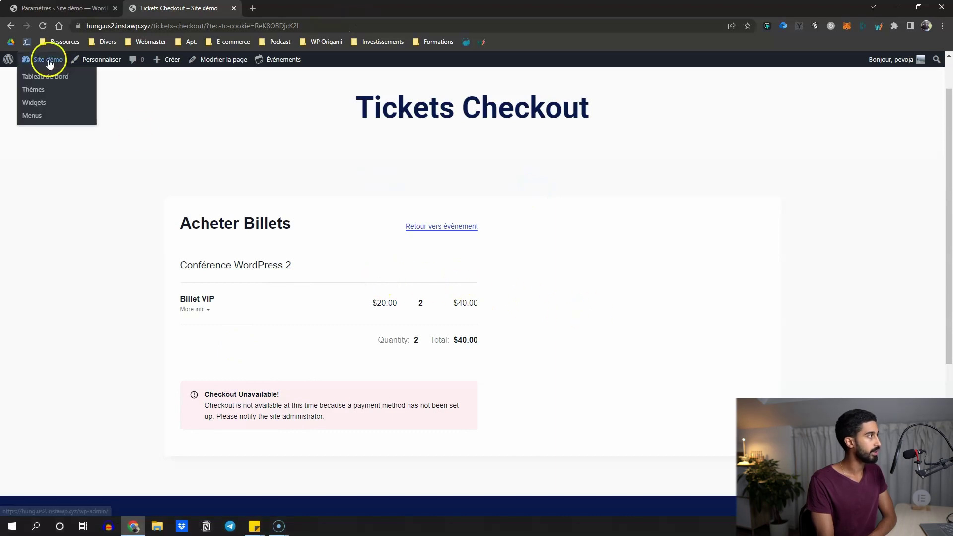
left_click(43, 90)
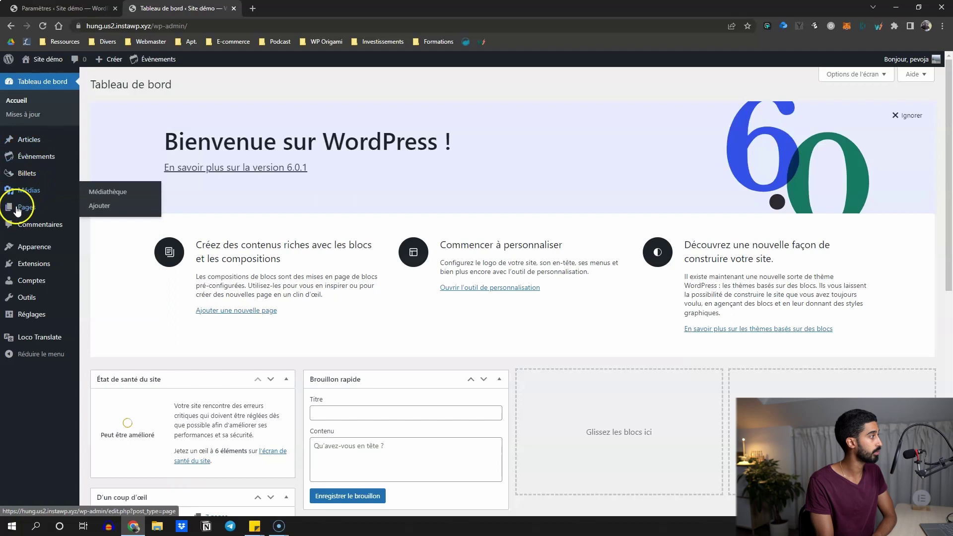
left_click(17, 209)
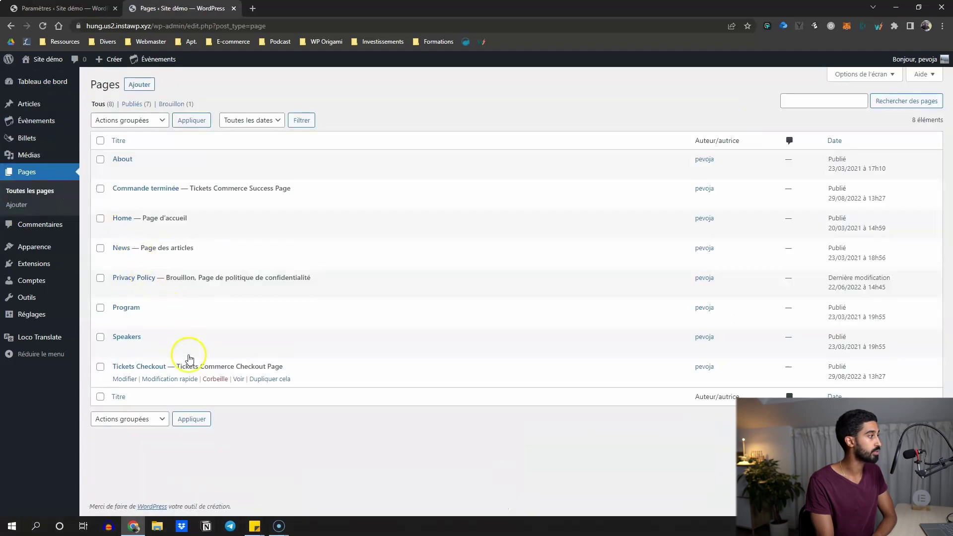
left_click_drag(179, 366, 280, 370)
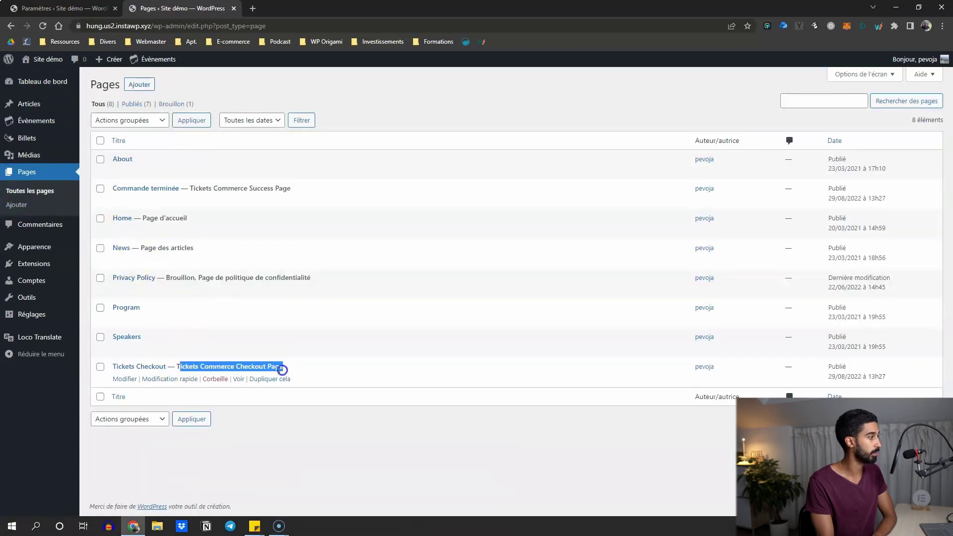
left_click(239, 408)
left_click(133, 366)
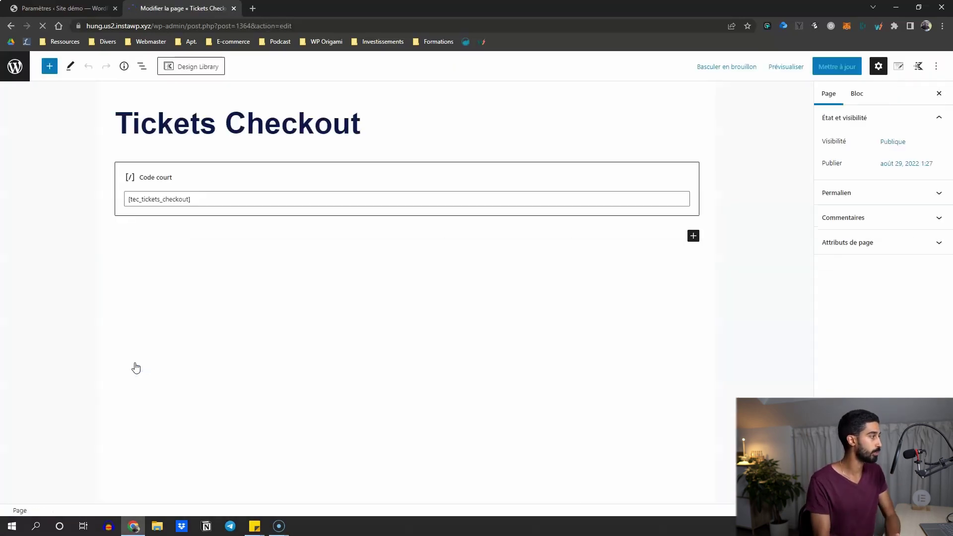
left_click(349, 229)
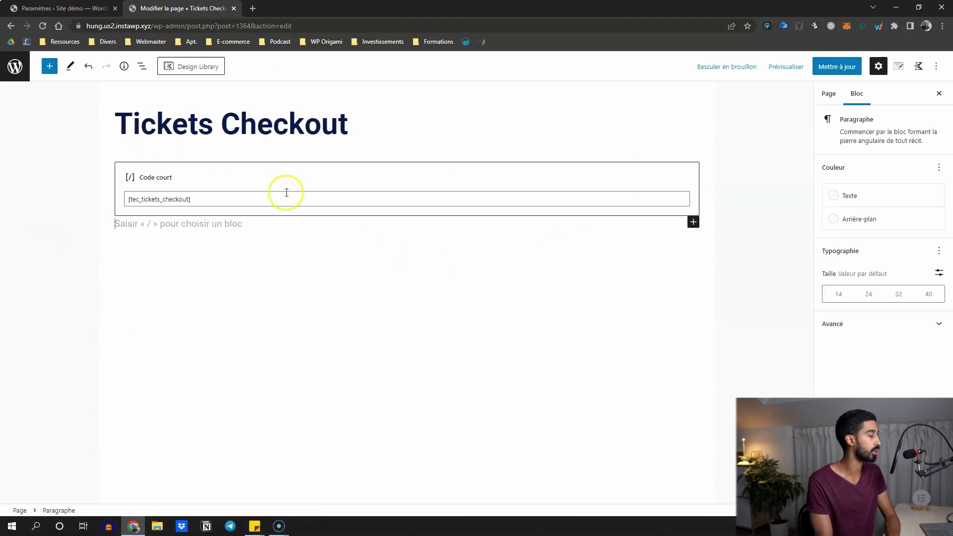
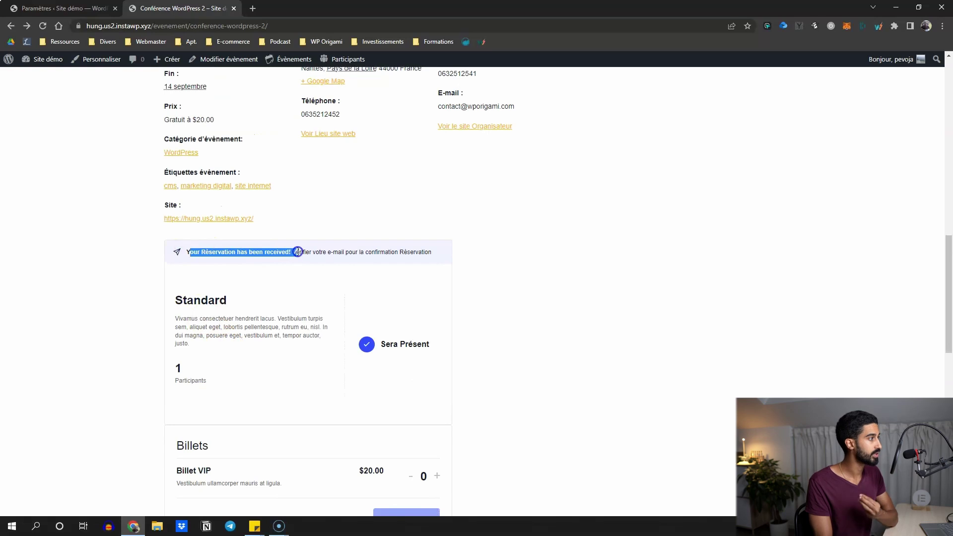
- Read the confirmation message above the Standard reservation on the Conférence WordPress 2 event page
left_click_drag(297, 252, 292, 251)
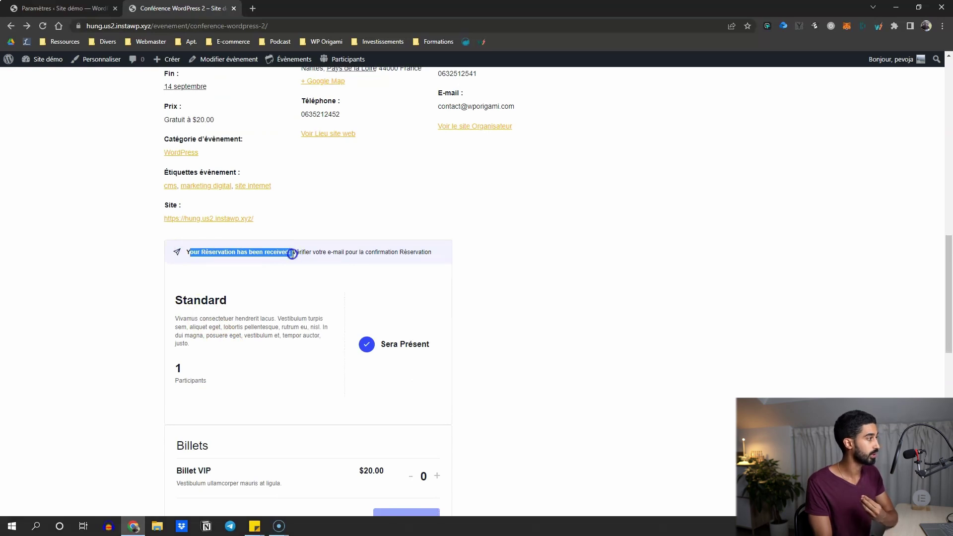
left_click(221, 250)
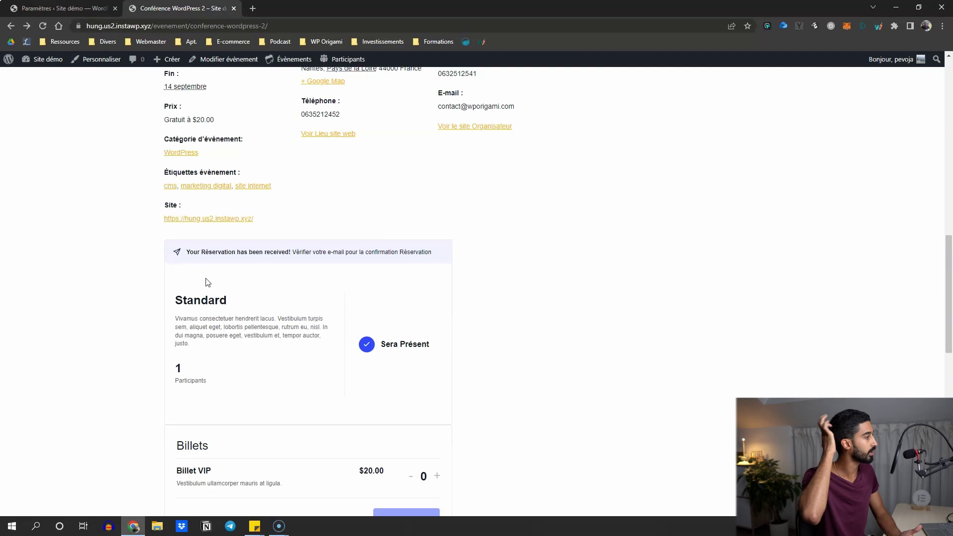
scroll(138, 106, "up", 3)
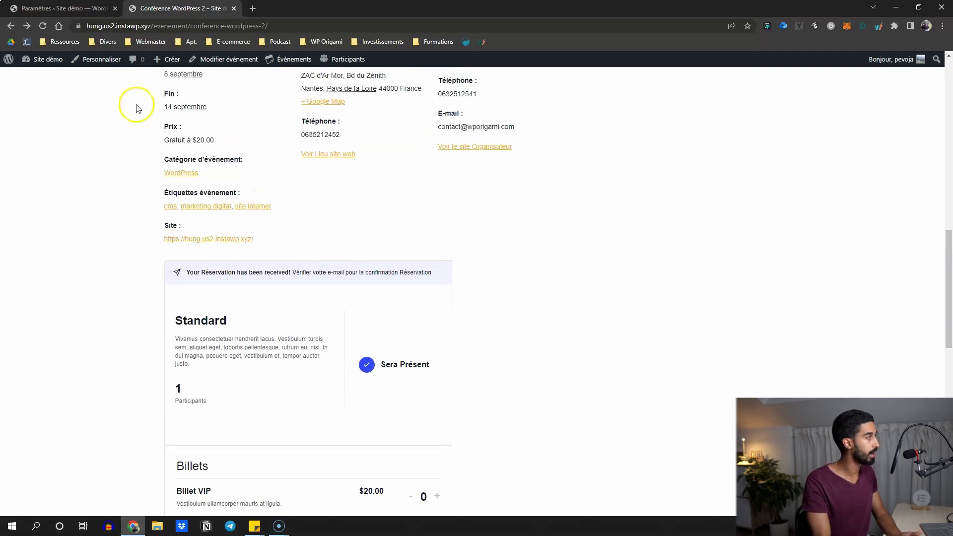
- Open the ticket settings and examine the login requirements for reservations and tickets under Exigences de connexion
key("ctrl+shift+Tab")
mouse_move(25, 124)
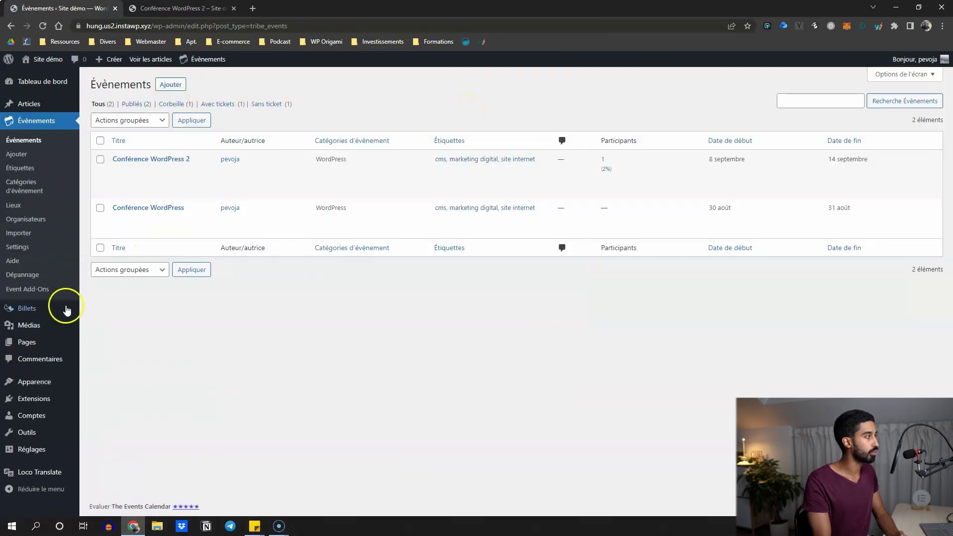
mouse_move(32, 309)
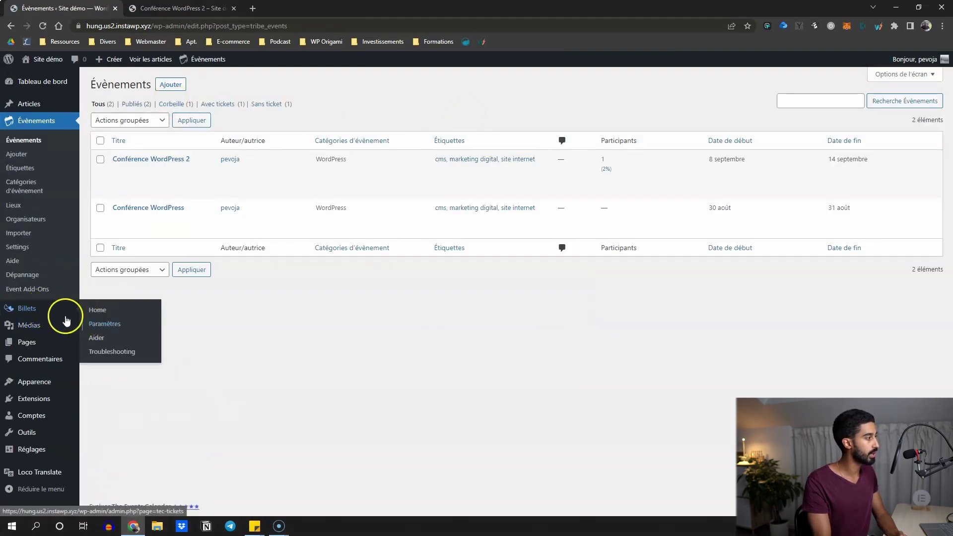
left_click(109, 325)
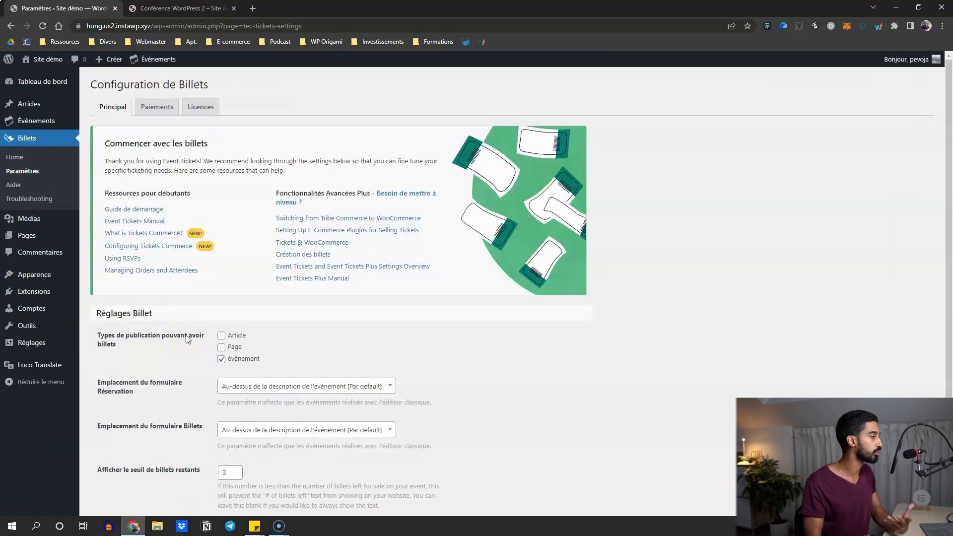
mouse_move(35, 314)
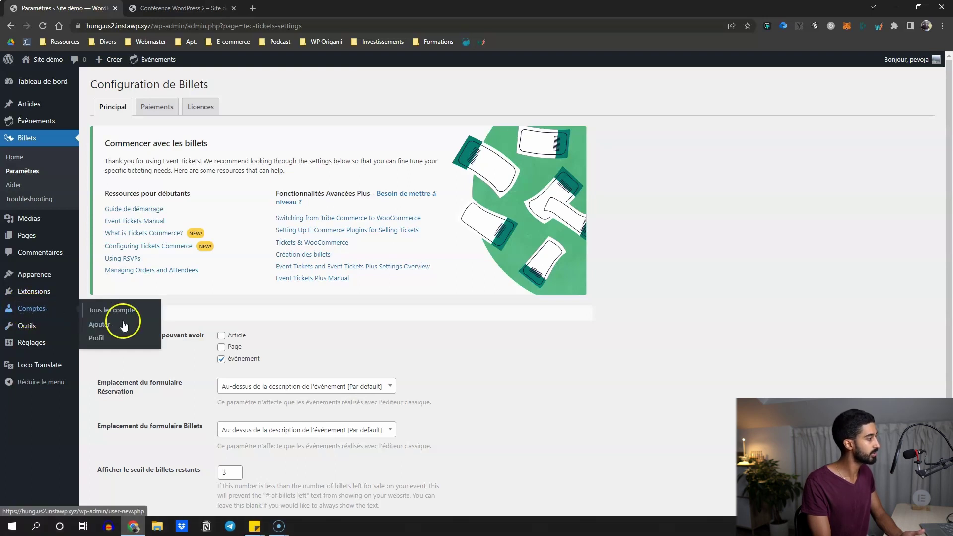
scroll(198, 332, "down", 3)
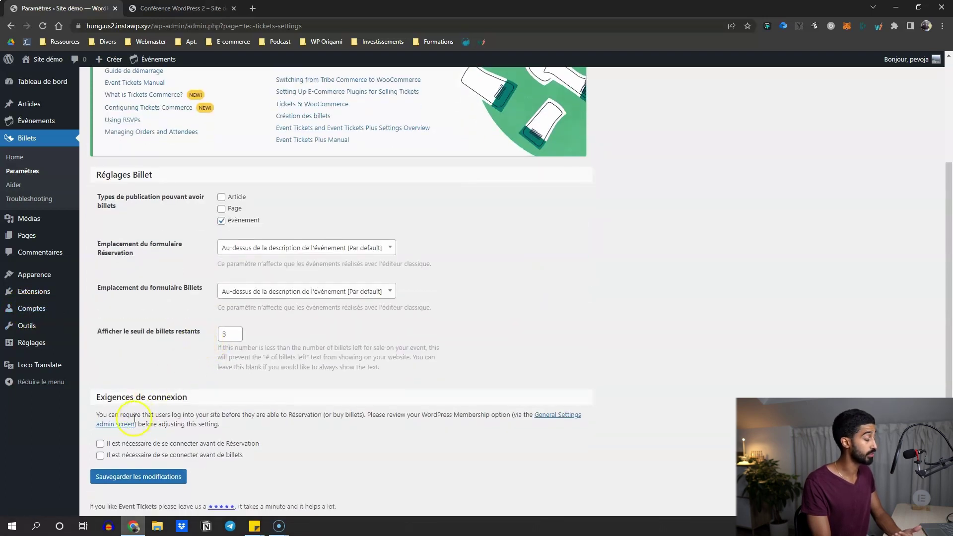
left_click_drag(101, 397, 194, 399)
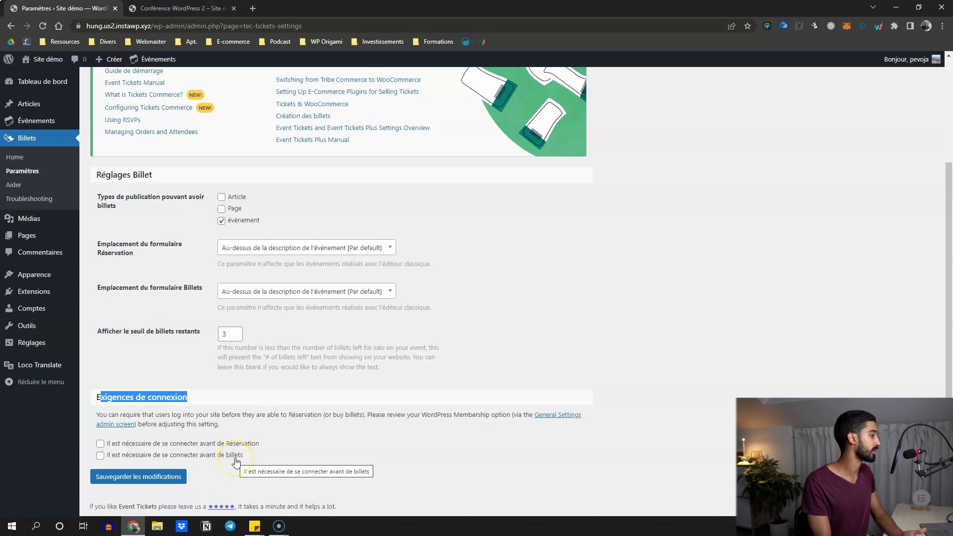
left_click(214, 414)
scroll(119, 422, "up", 3)
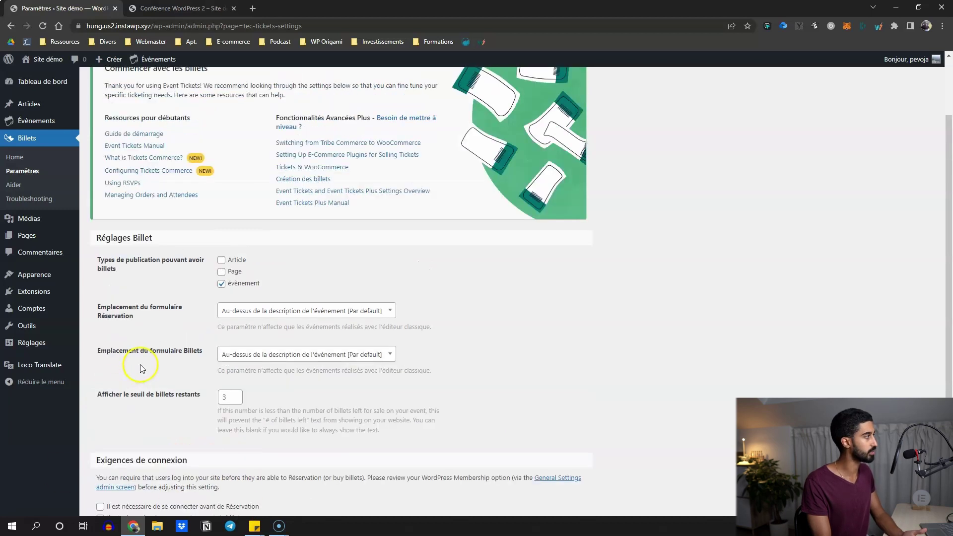
- Export the attendee list of the Conférence WordPress 2 event as a CSV file and open the downloaded file
left_click(37, 120)
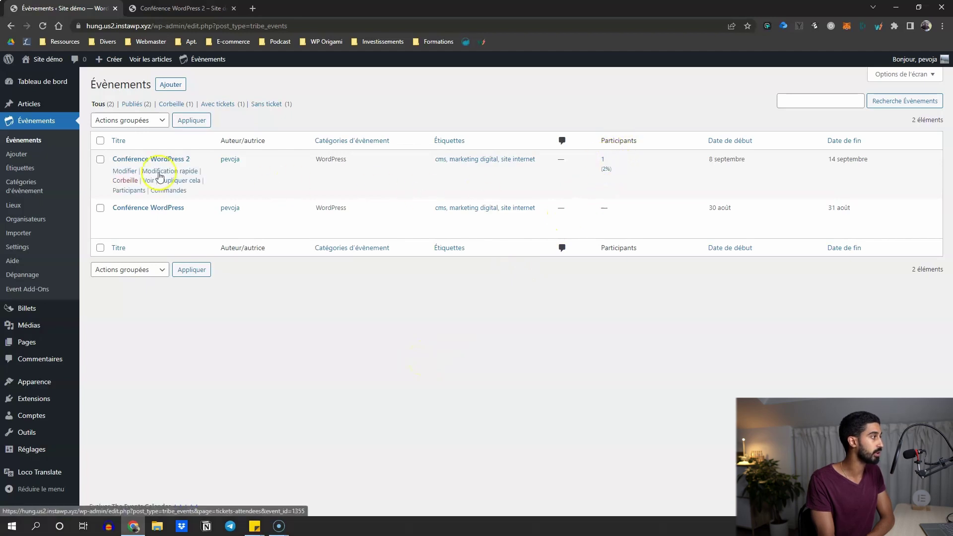
left_click(605, 171)
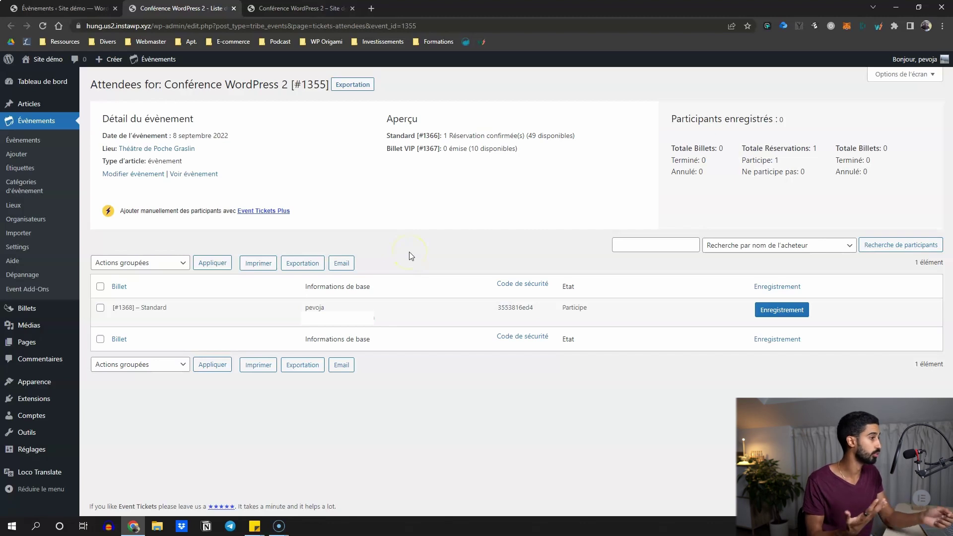
left_click(351, 85)
left_click(86, 502)
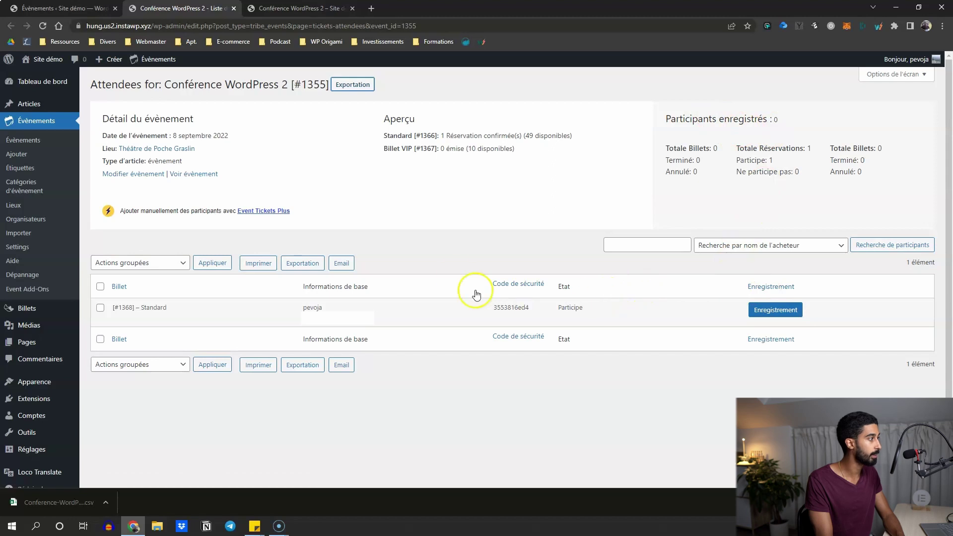
- Check in the attendee holding the Standard reservation for Conférence WordPress 2 and return to the events list
mouse_move(326, 307)
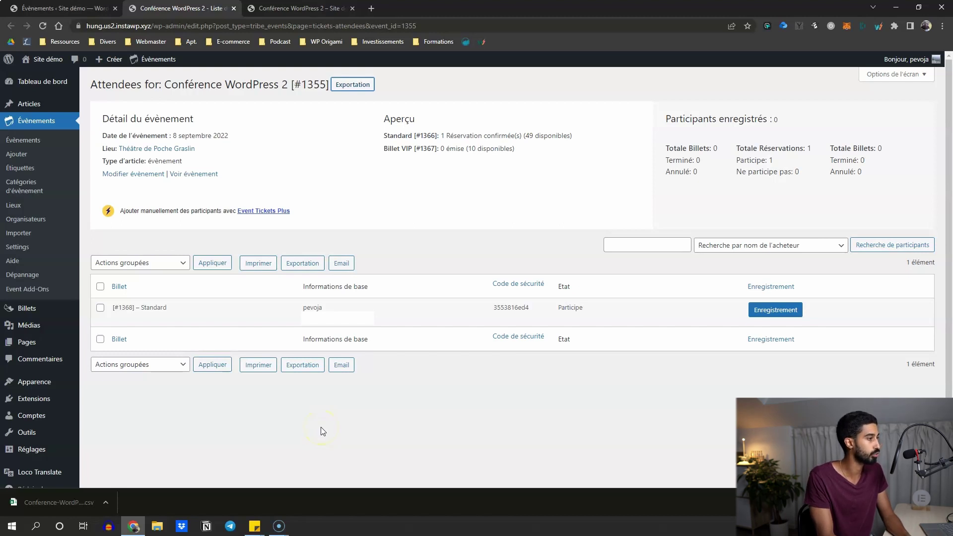
left_click(316, 367)
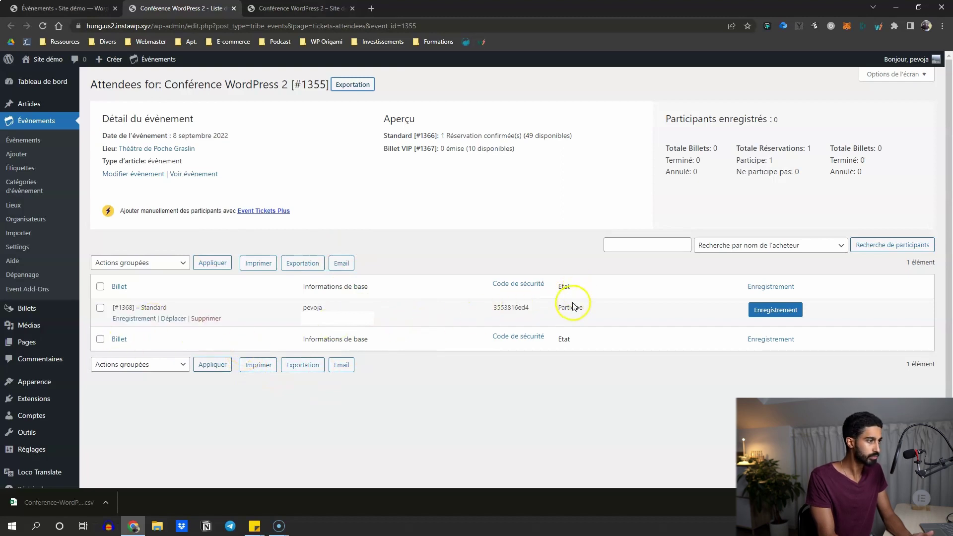
left_click(767, 310)
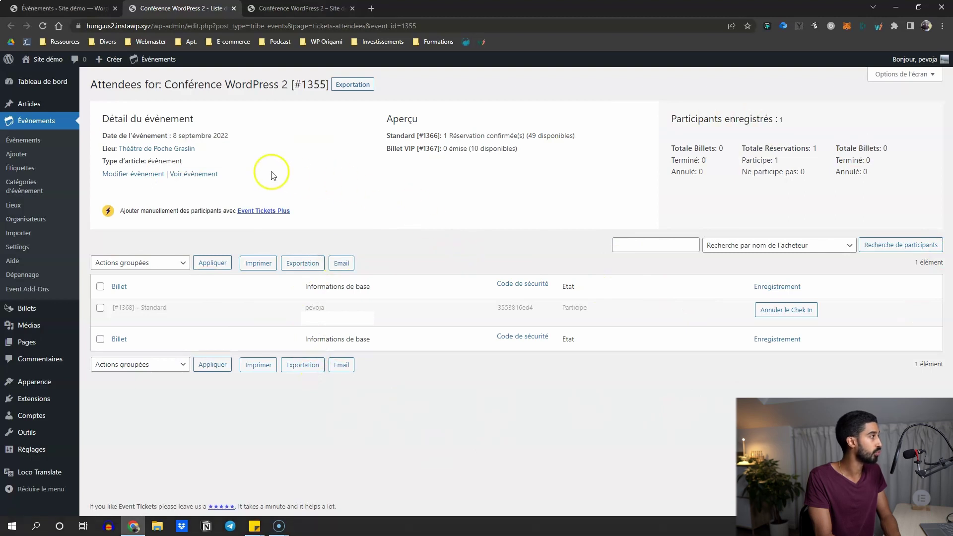
left_click(70, 141)
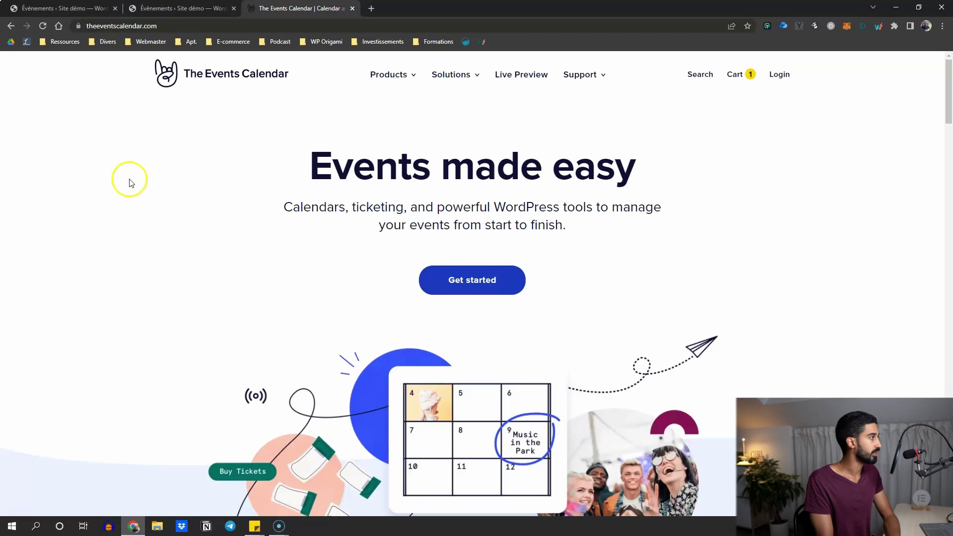
- Examine the Calendar and Tickets & RSVP entries among the products on The Events Calendar website
mouse_move(387, 94)
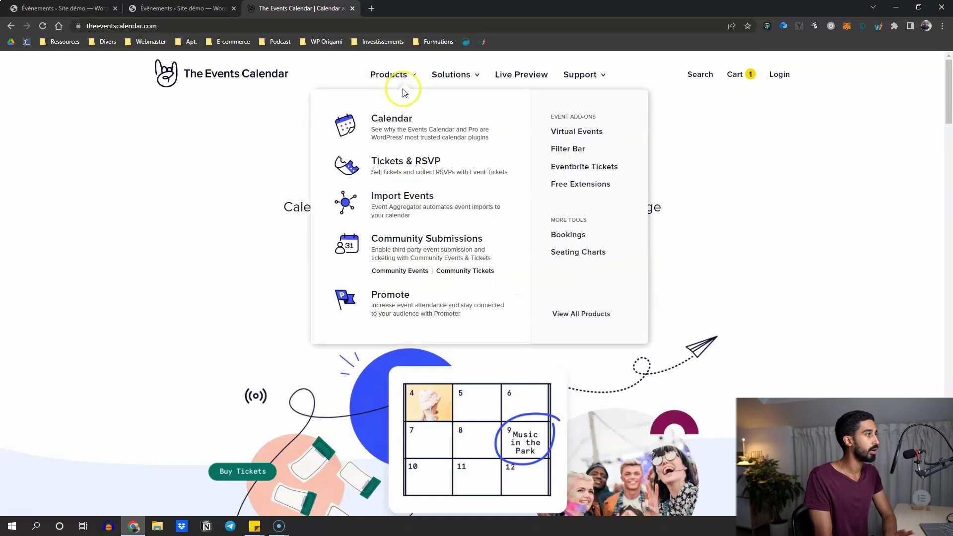
left_click(408, 167)
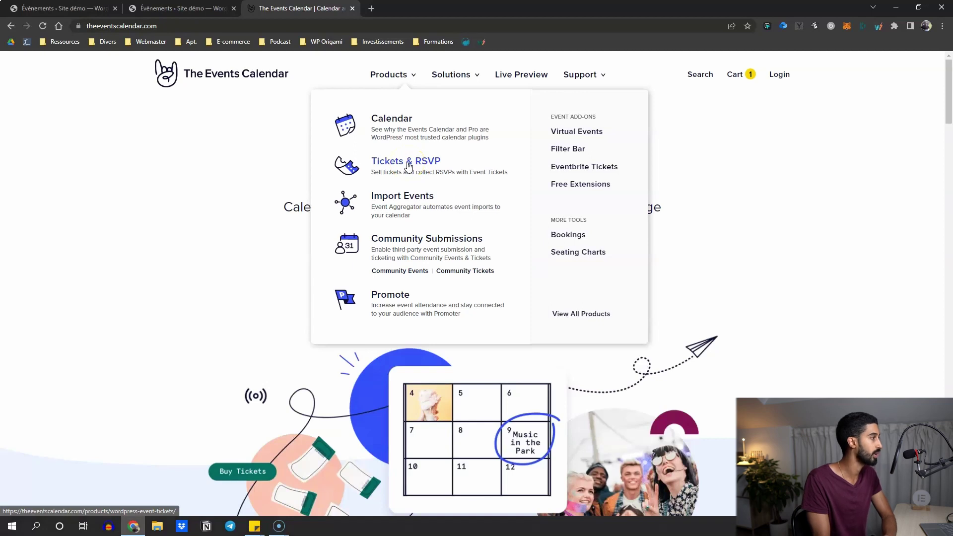
left_click(377, 132)
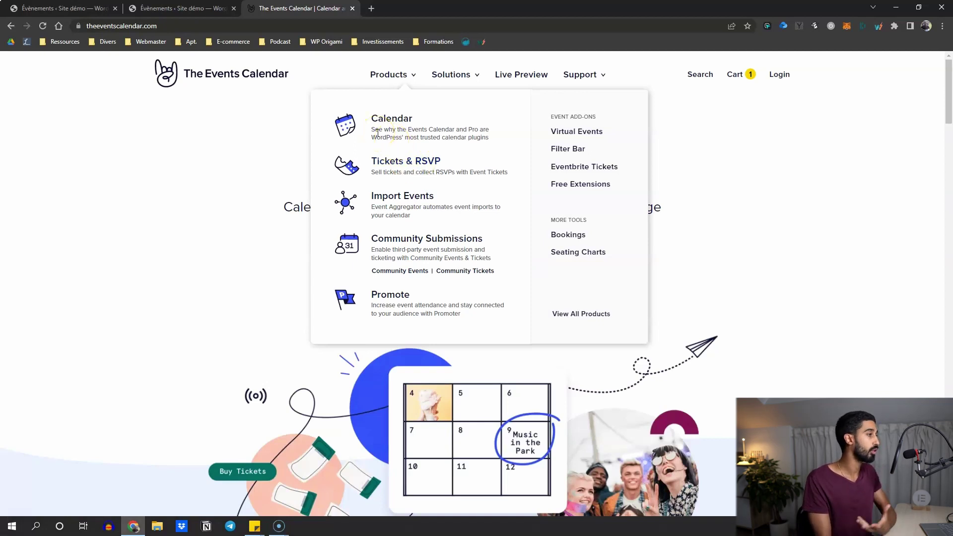